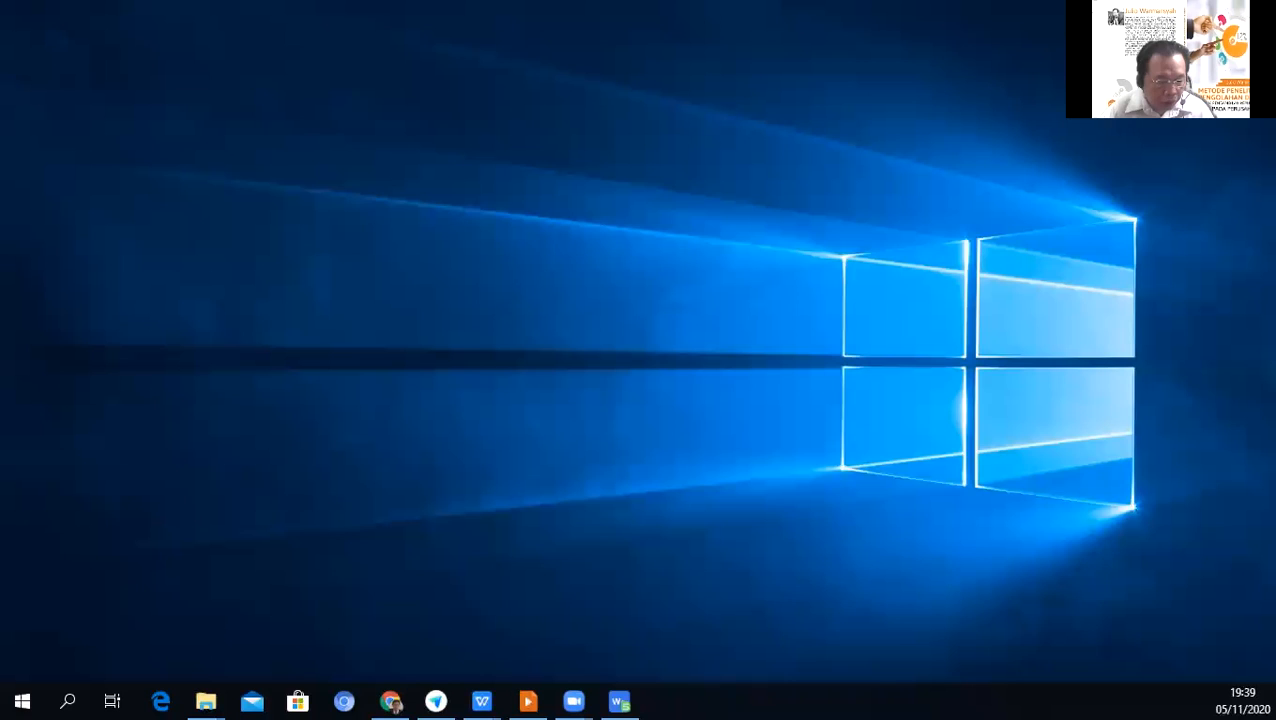
Leave the slideshow for the SAW(Pemilihan Mobil).xlsx workbook and paint the copied cell format onto B8:B19 of Sheet2.
key("alt+Tab")
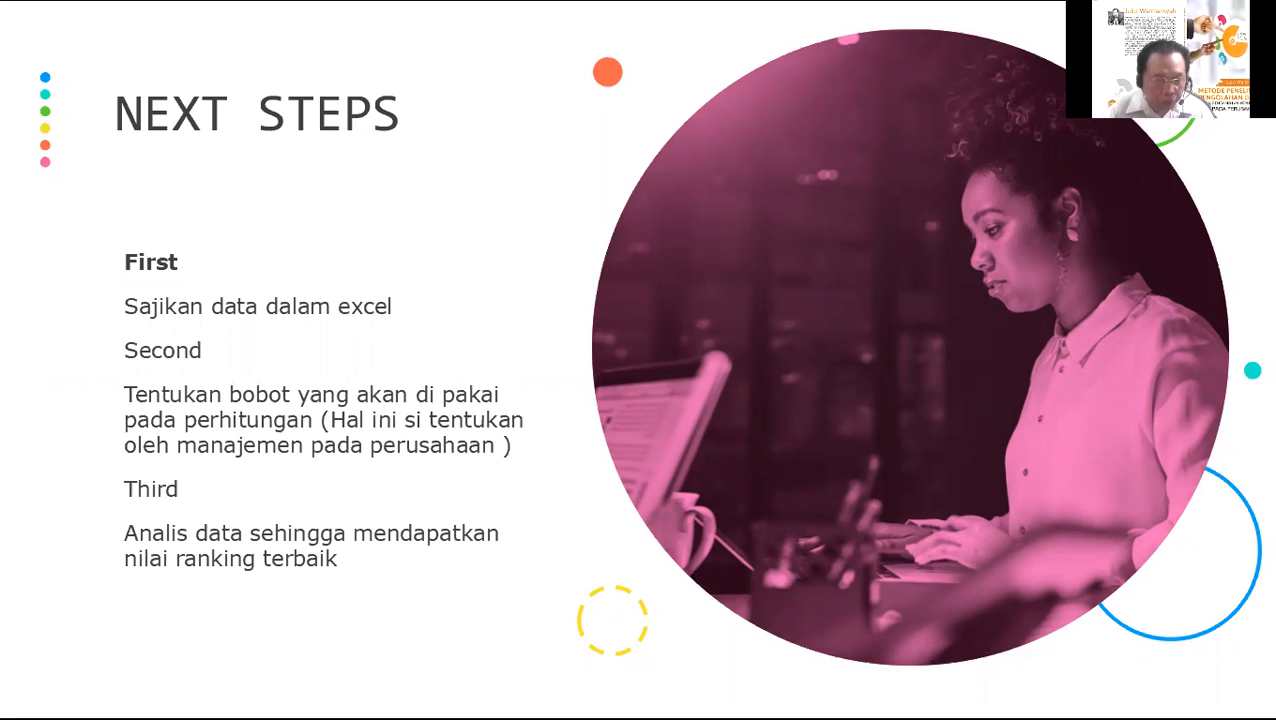
key("Escape")
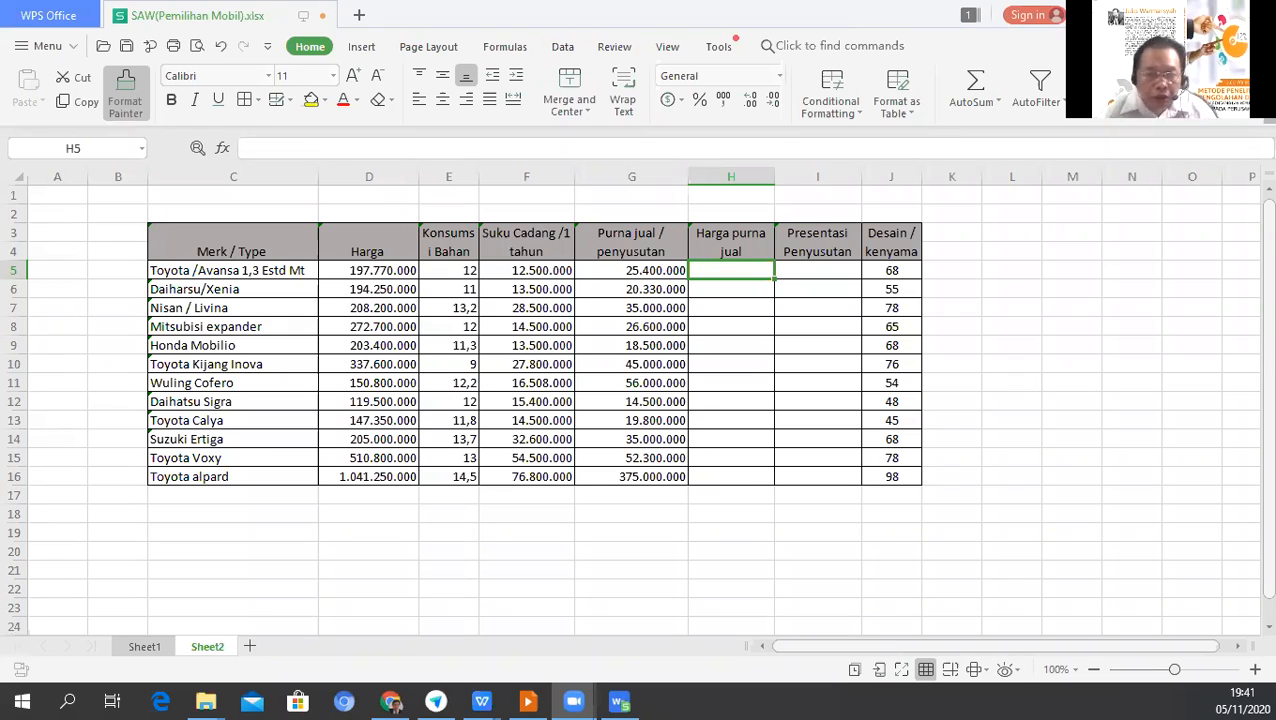
left_click(123, 327)
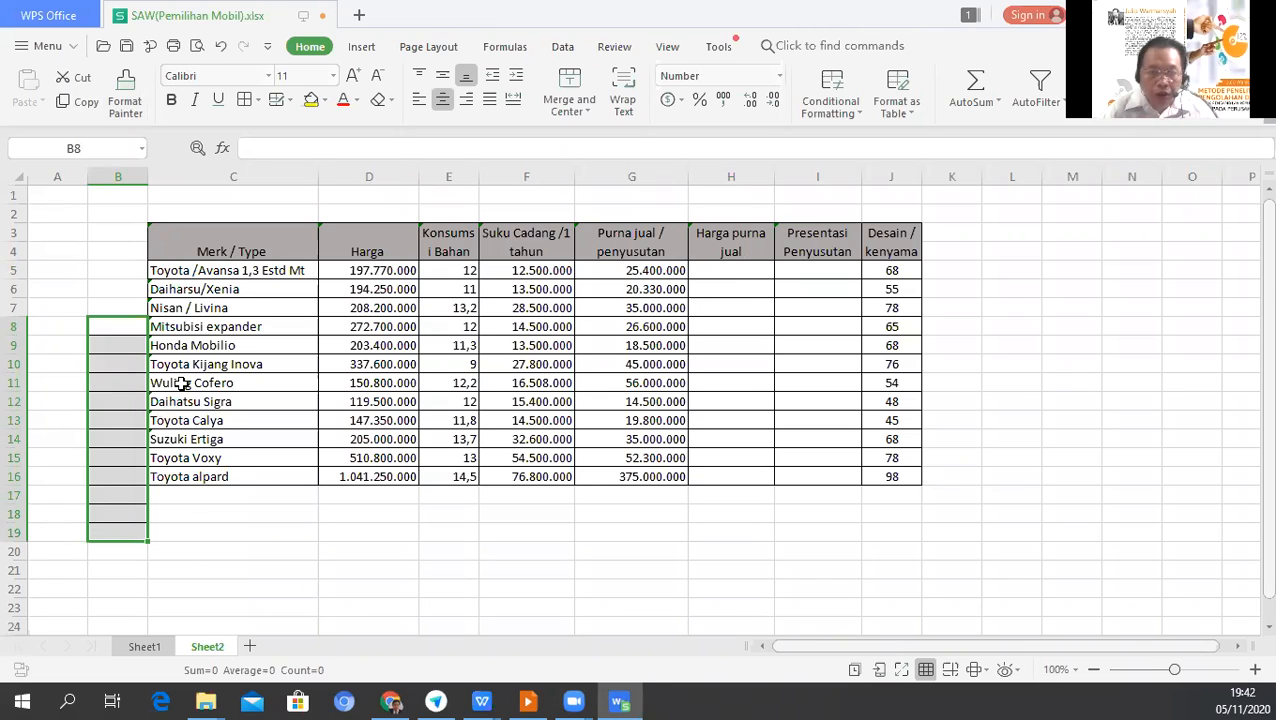
left_click(197, 268)
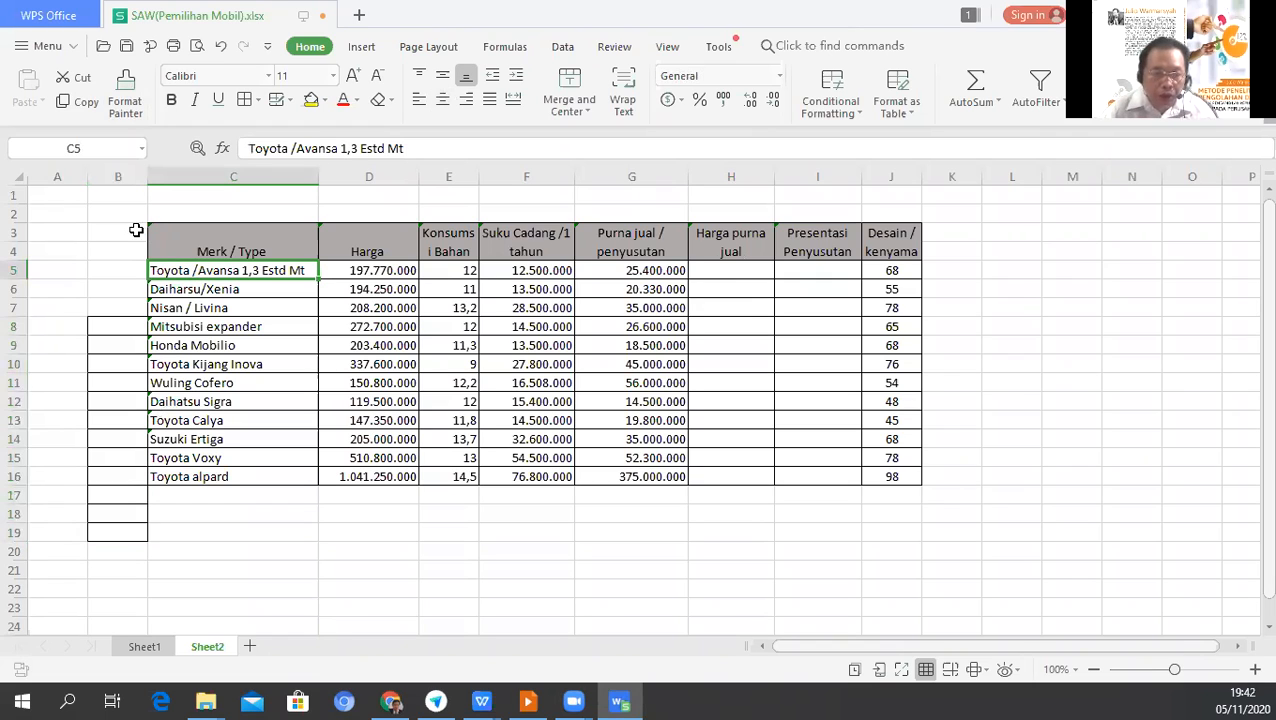
Merge and center cells B3:B4 beside the Merk / Type header and enter the heading "No".
left_click(134, 233)
left_click(132, 249, "shift")
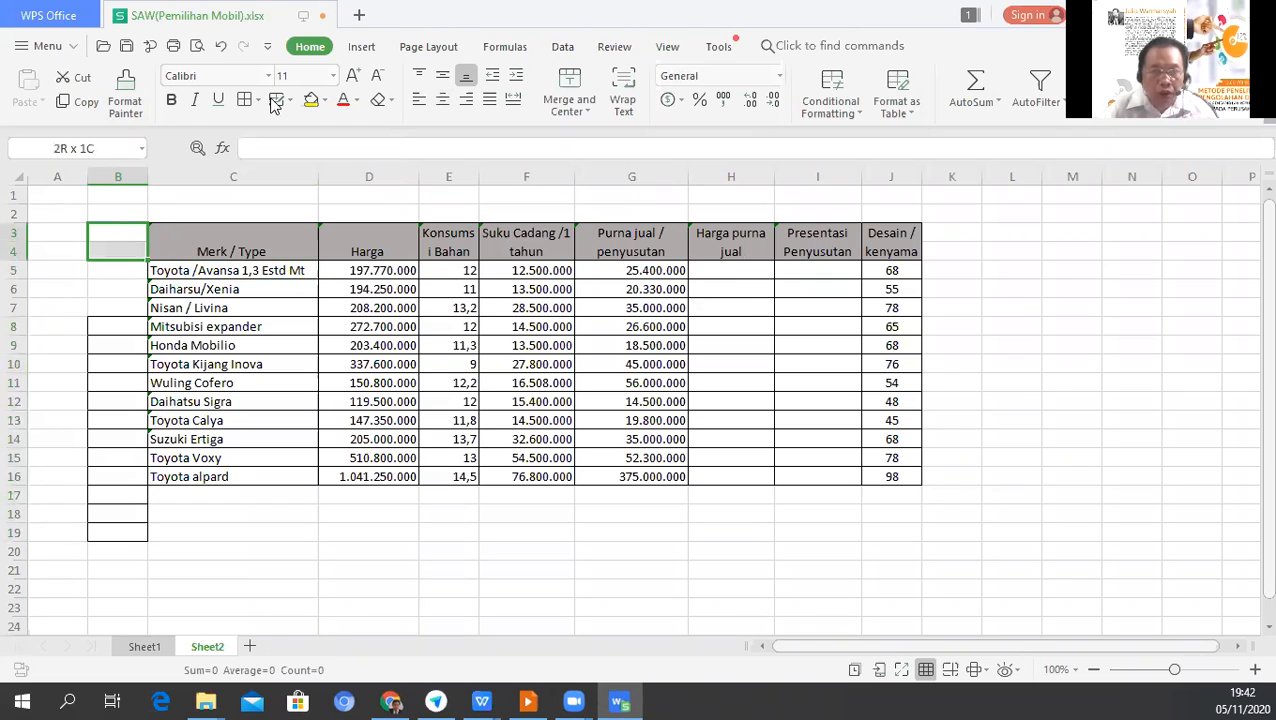
left_click(563, 92)
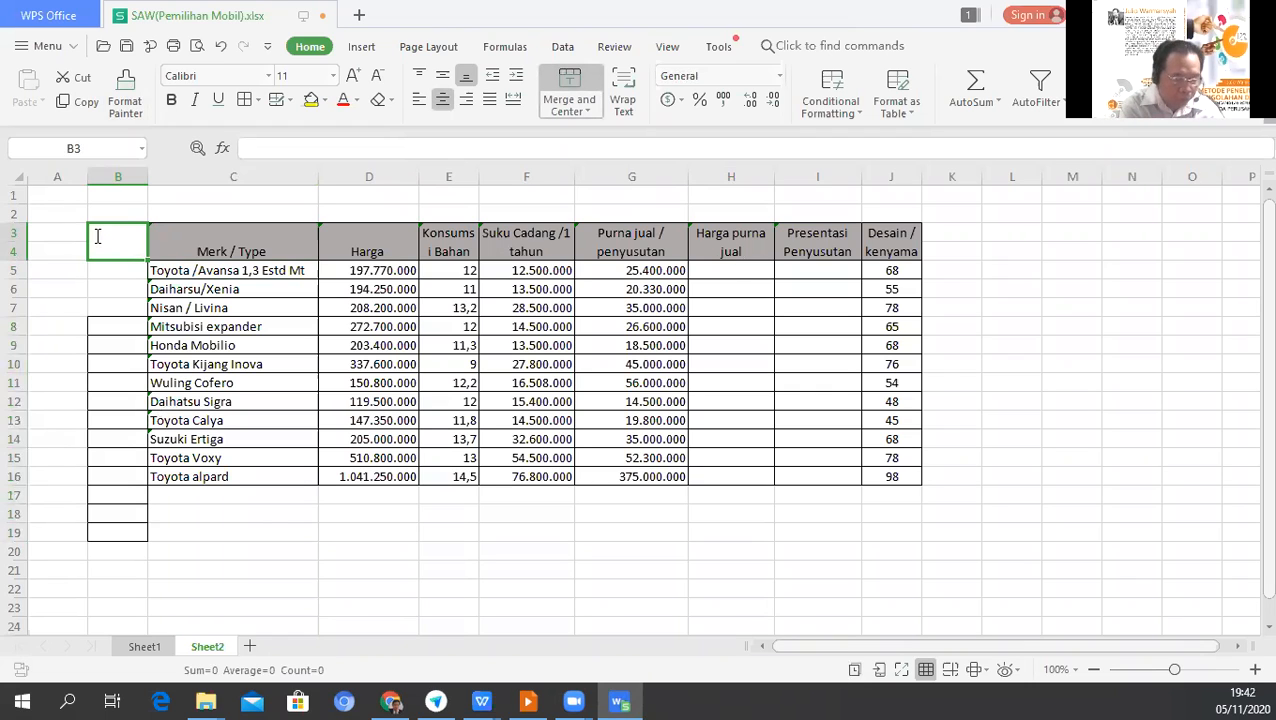
type("No")
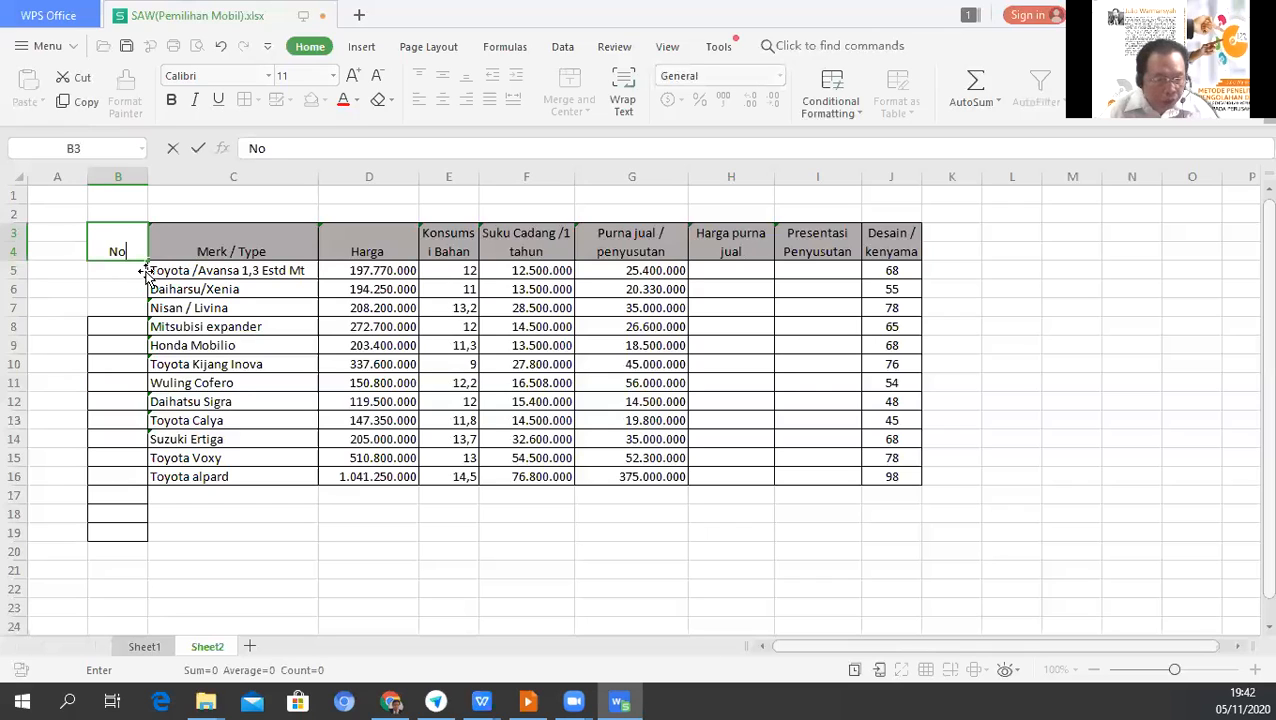
Number the car rows from 1 to 12 in B5:B16 by filling down a series.
left_click(140, 268)
type("1")
key("Return")
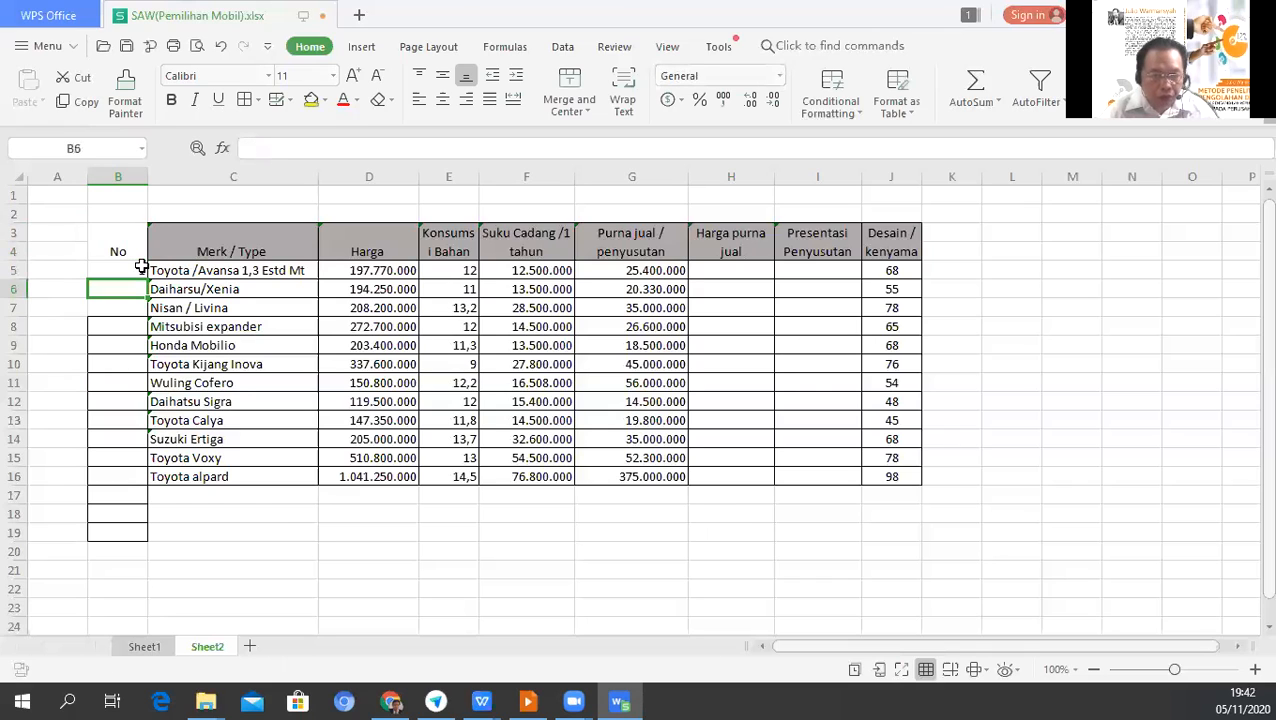
left_click(141, 268)
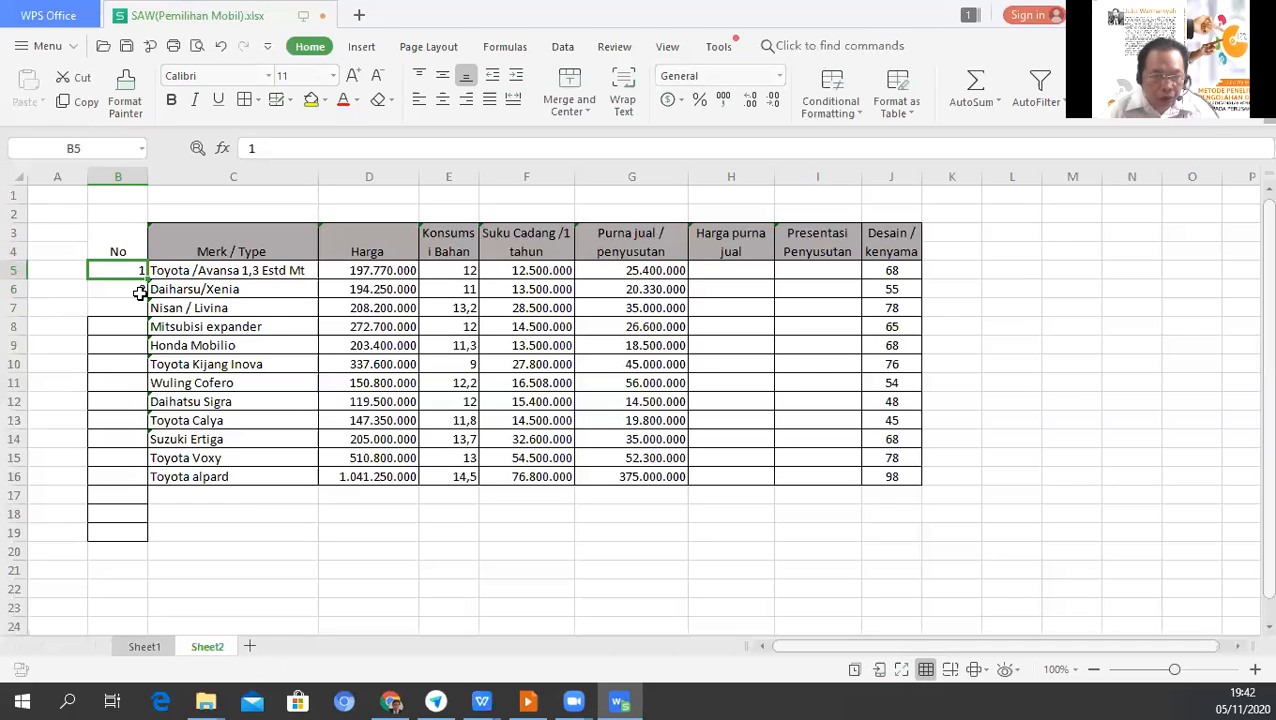
left_click_drag(140, 291, 141, 292)
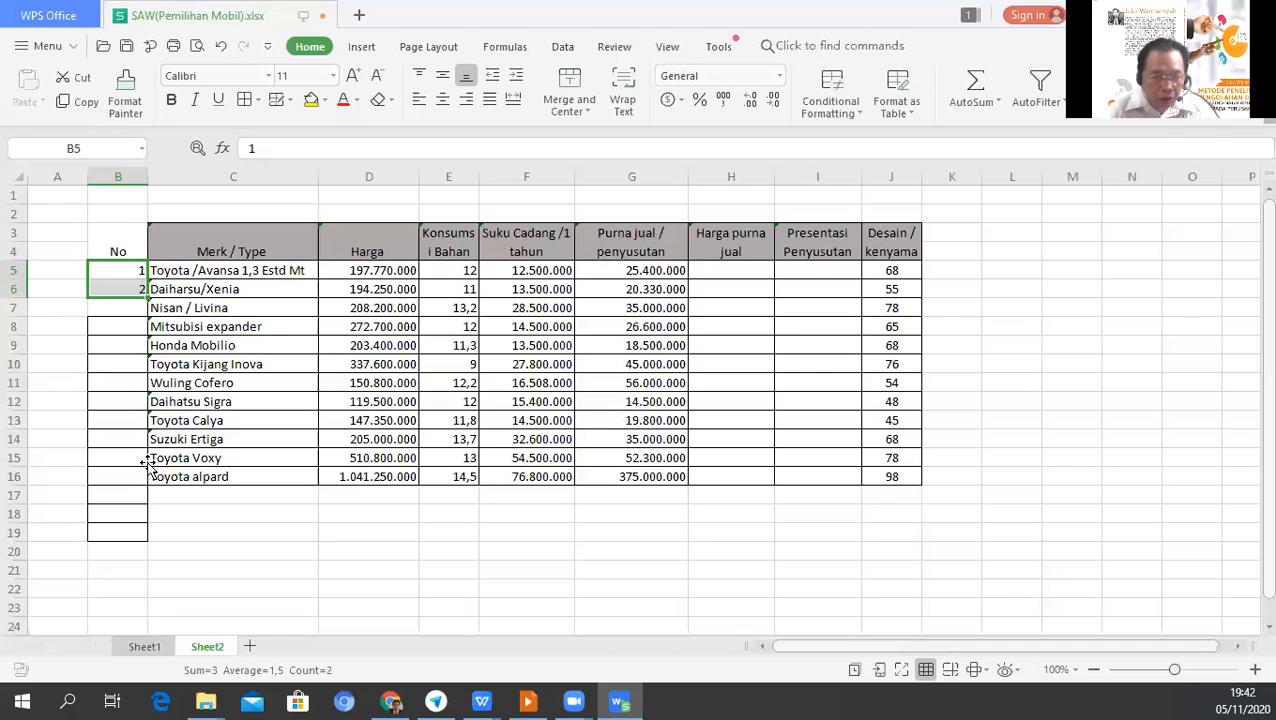
left_click_drag(148, 464, 142, 288)
left_click_drag(145, 486, 145, 486)
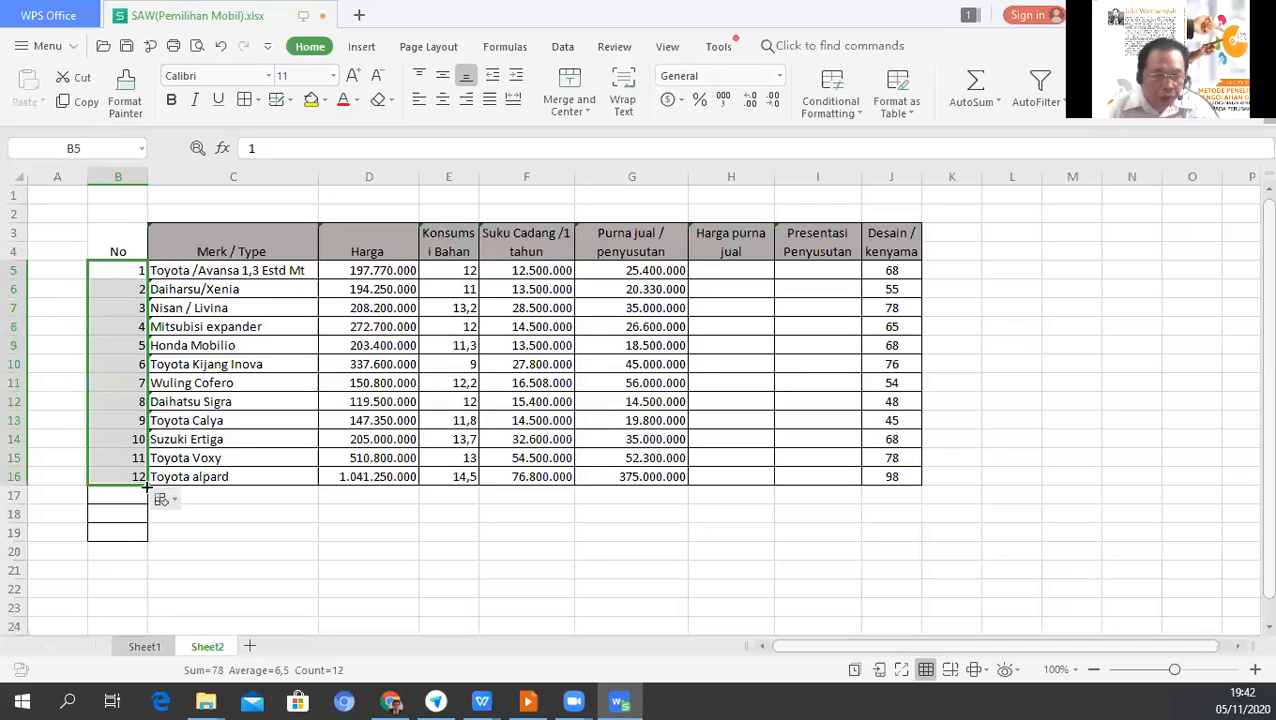
Add cell borders to the No column in B3:B16 and center its contents horizontally.
left_click(118, 532)
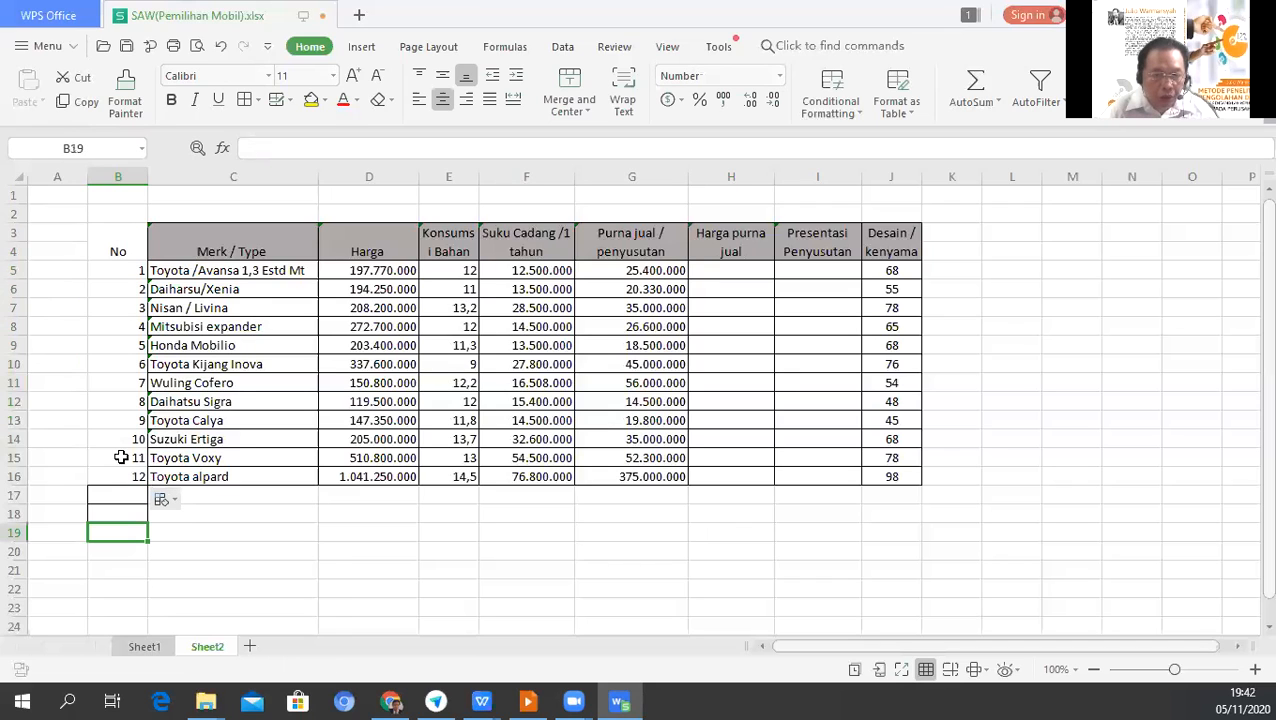
left_click_drag(118, 242, 120, 477)
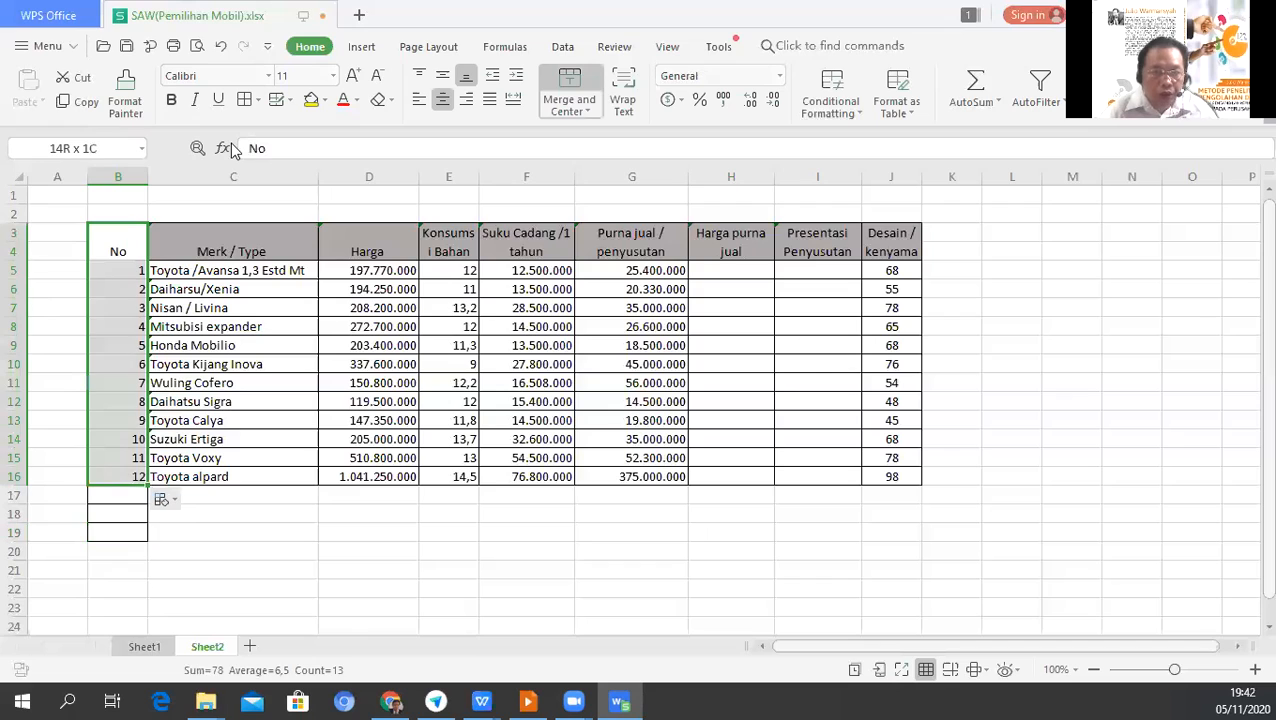
left_click(245, 101)
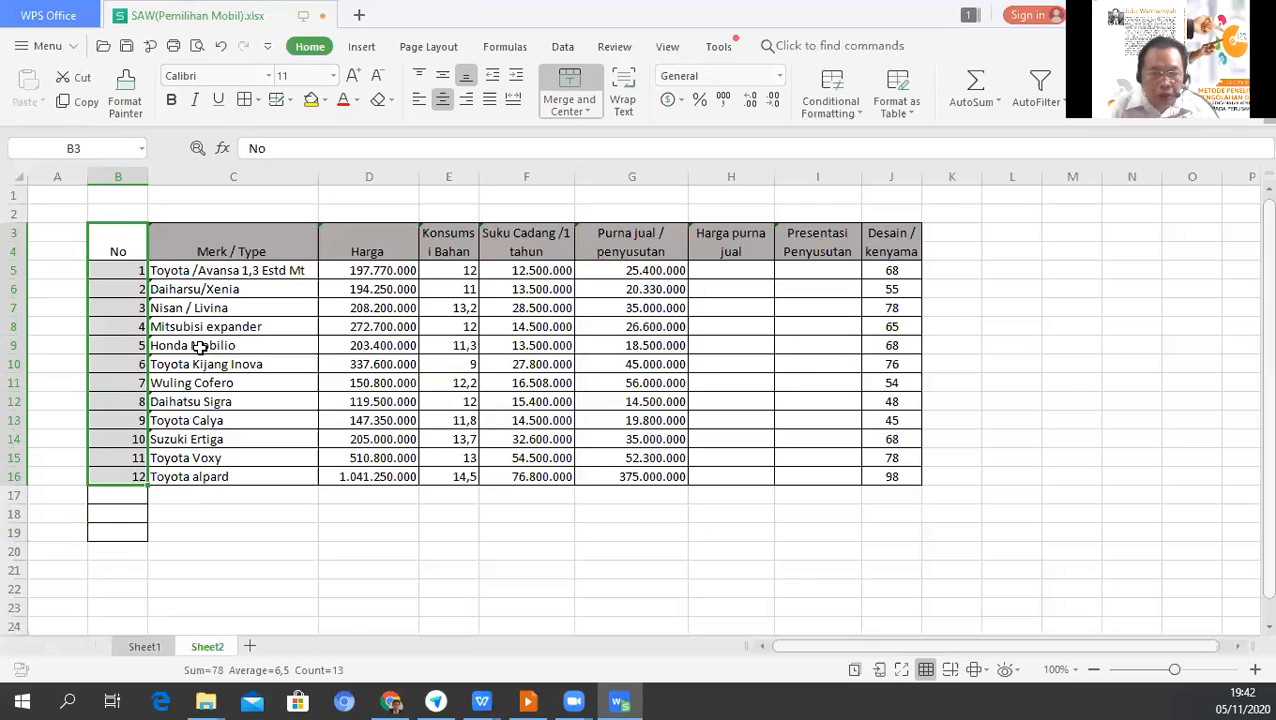
left_click(146, 238)
left_click_drag(133, 243, 120, 481)
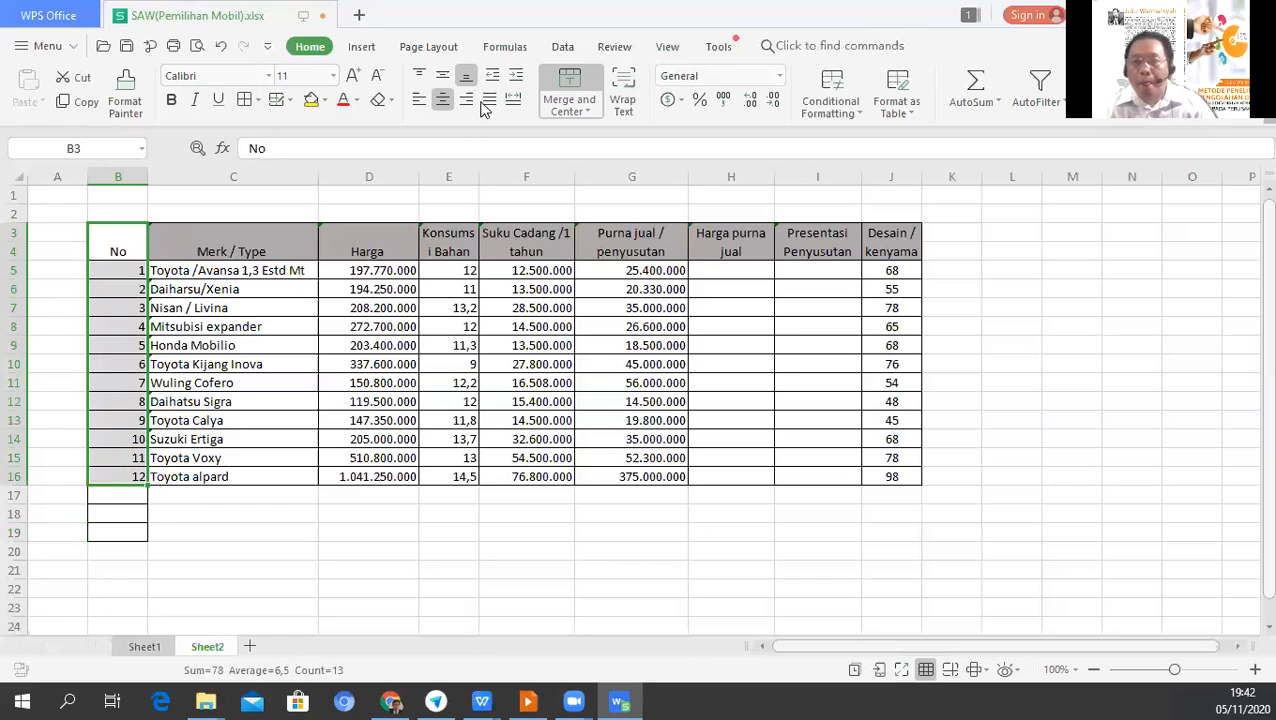
left_click(441, 106)
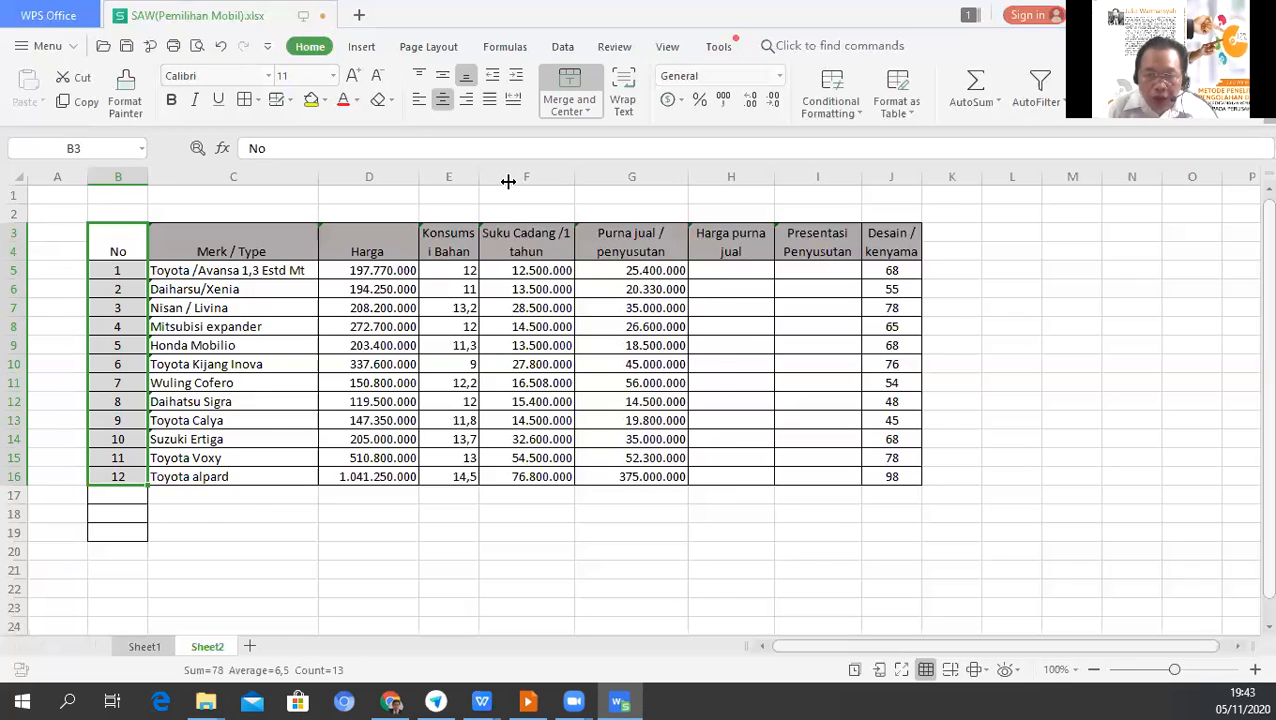
Widen the Konsumsi Bahan Bakar and Suku Cadang columns so their headers fit better.
left_click_drag(479, 181, 508, 181)
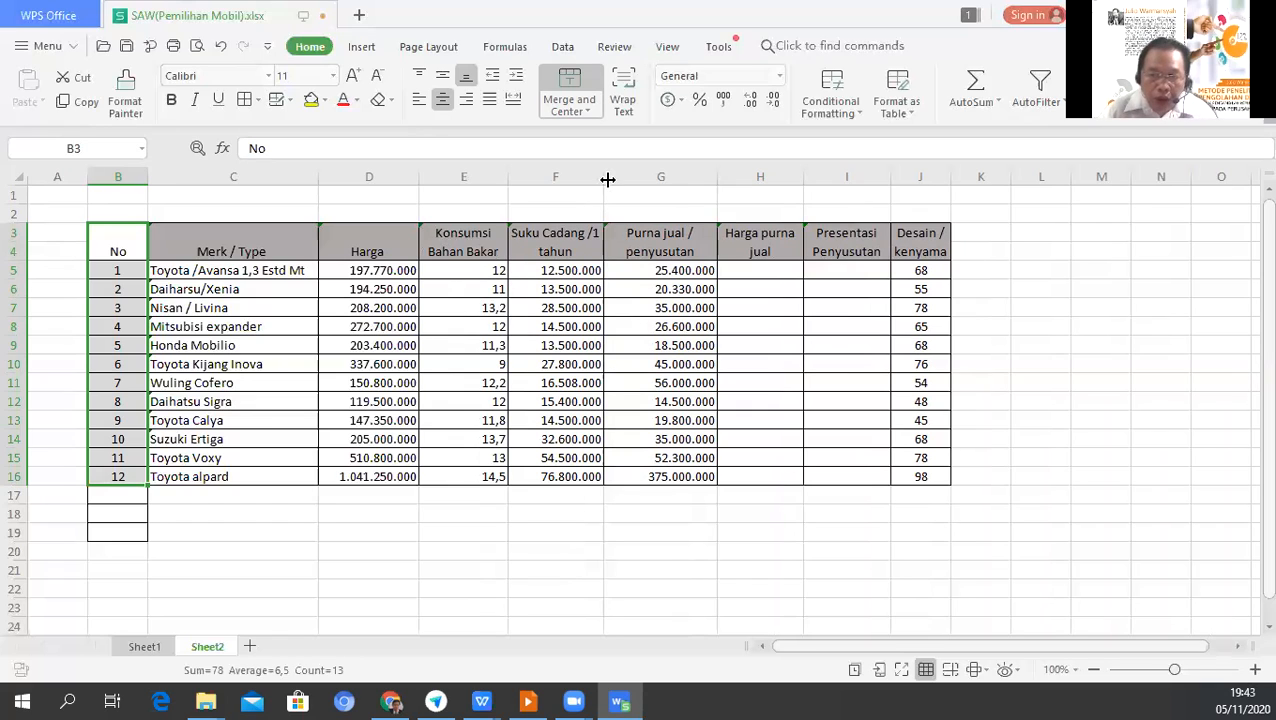
left_click_drag(605, 179, 613, 179)
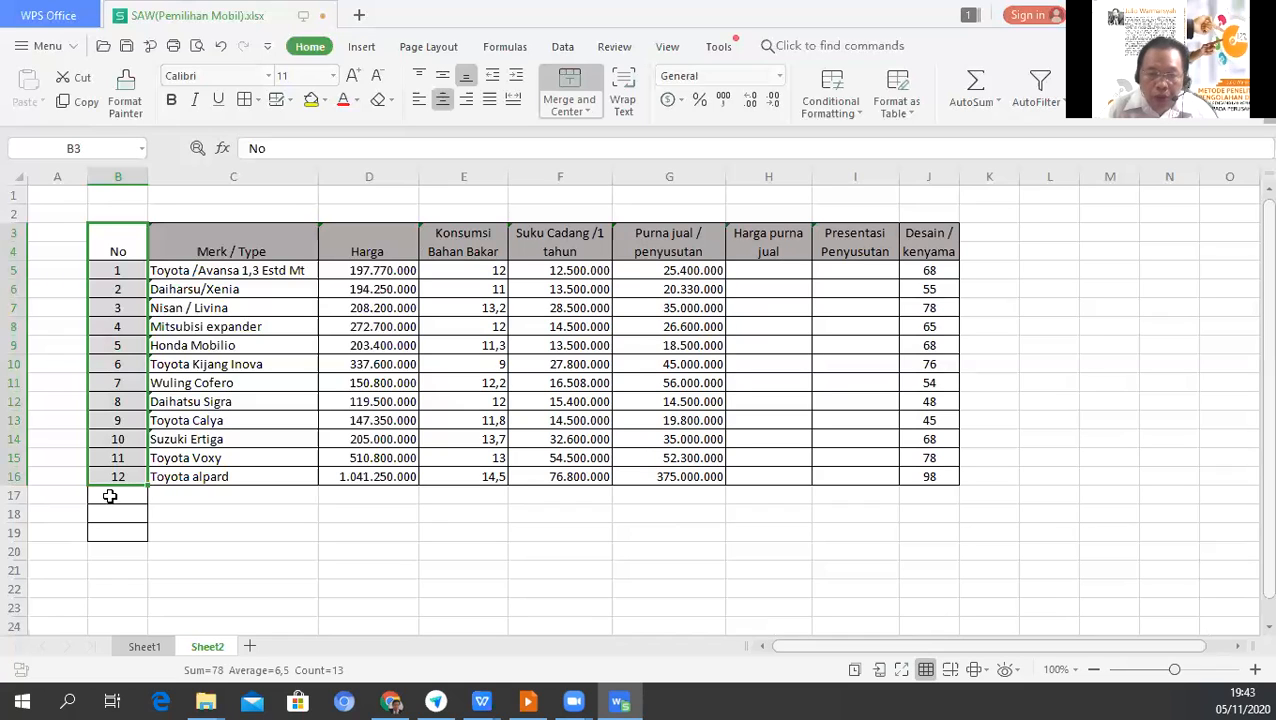
left_click_drag(128, 539, 126, 513)
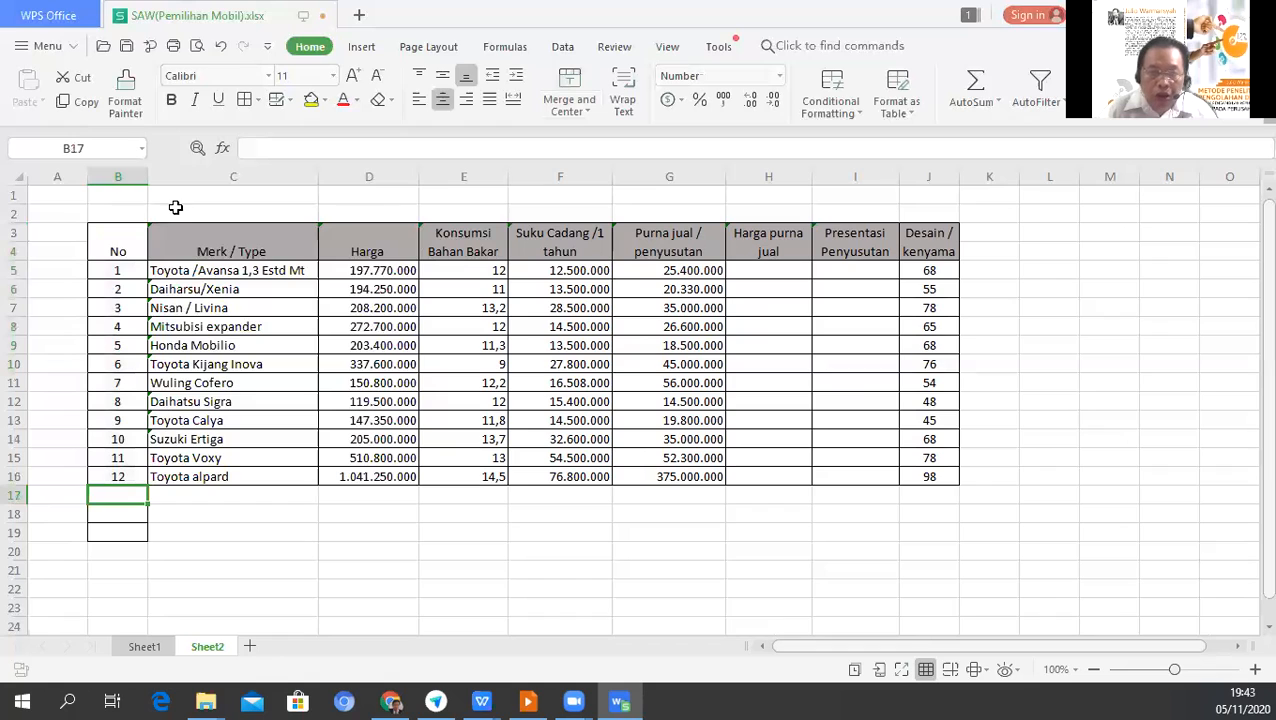
left_click(259, 103)
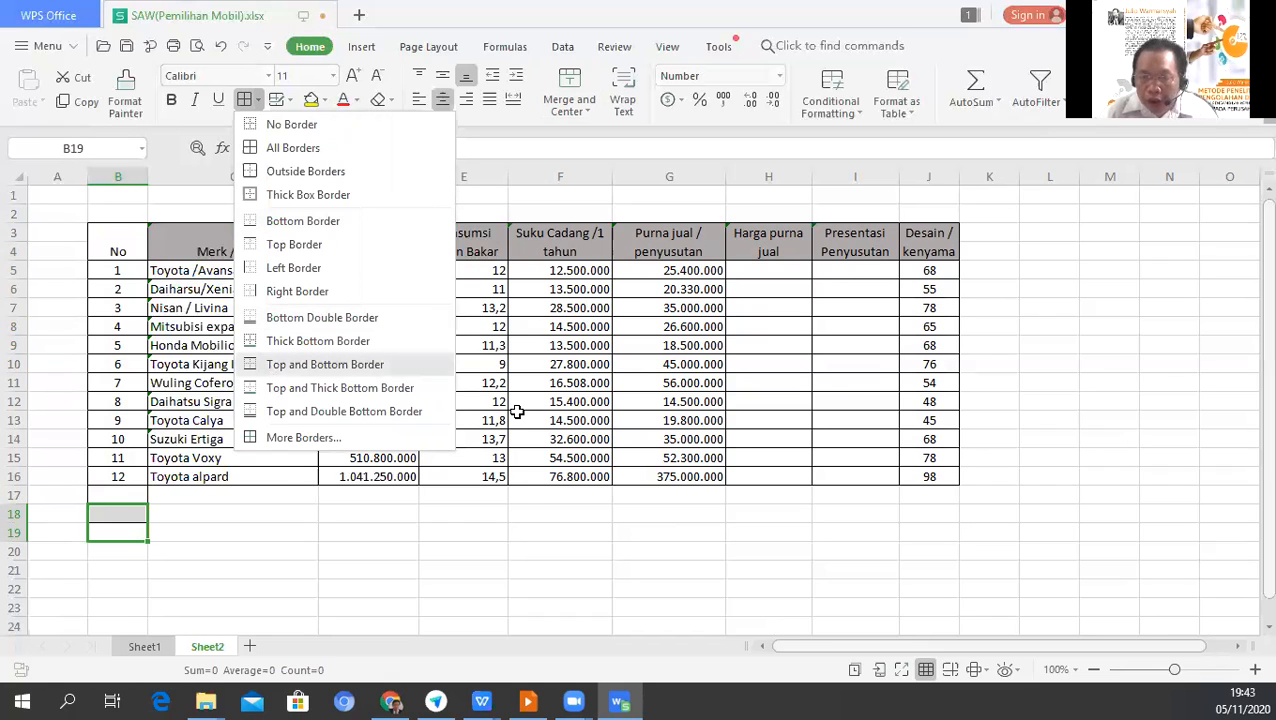
left_click(638, 262)
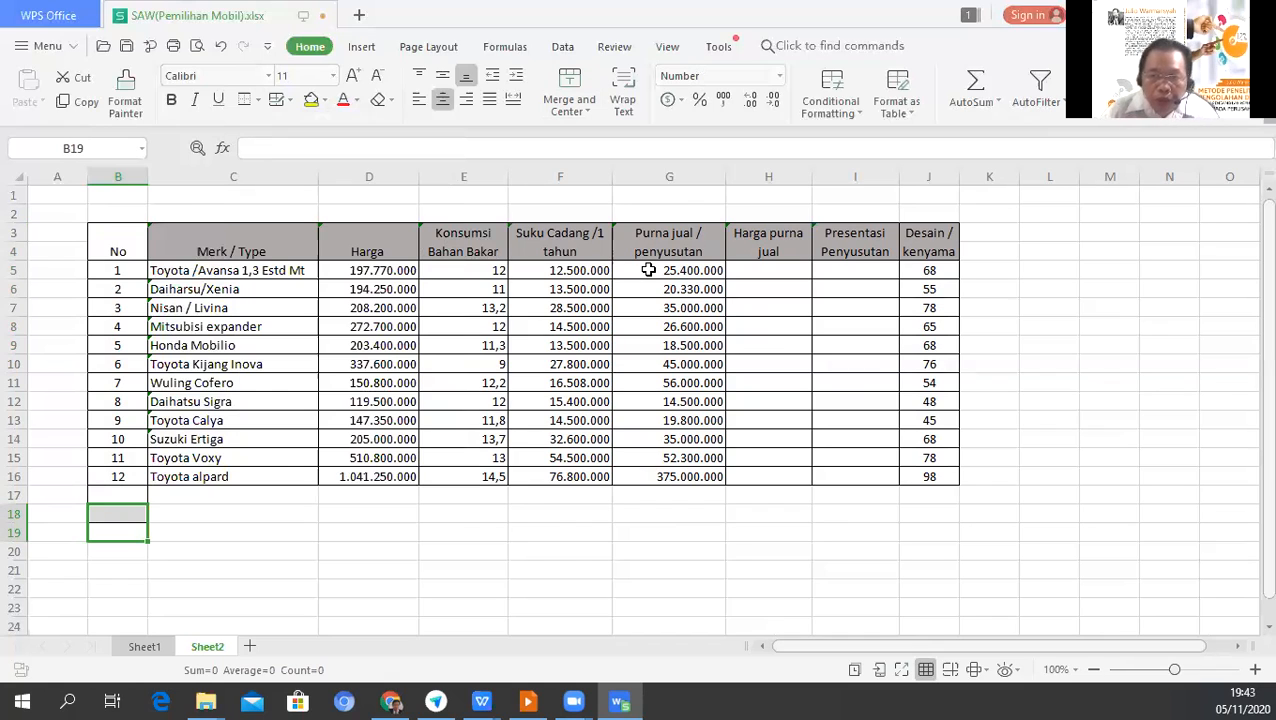
Examine the Purna jual / penyusutan values for the listed cars alongside the empty Harga purna jual and Presentasi Penyusutan columns.
left_click(648, 270)
left_click(653, 289)
left_click(655, 273)
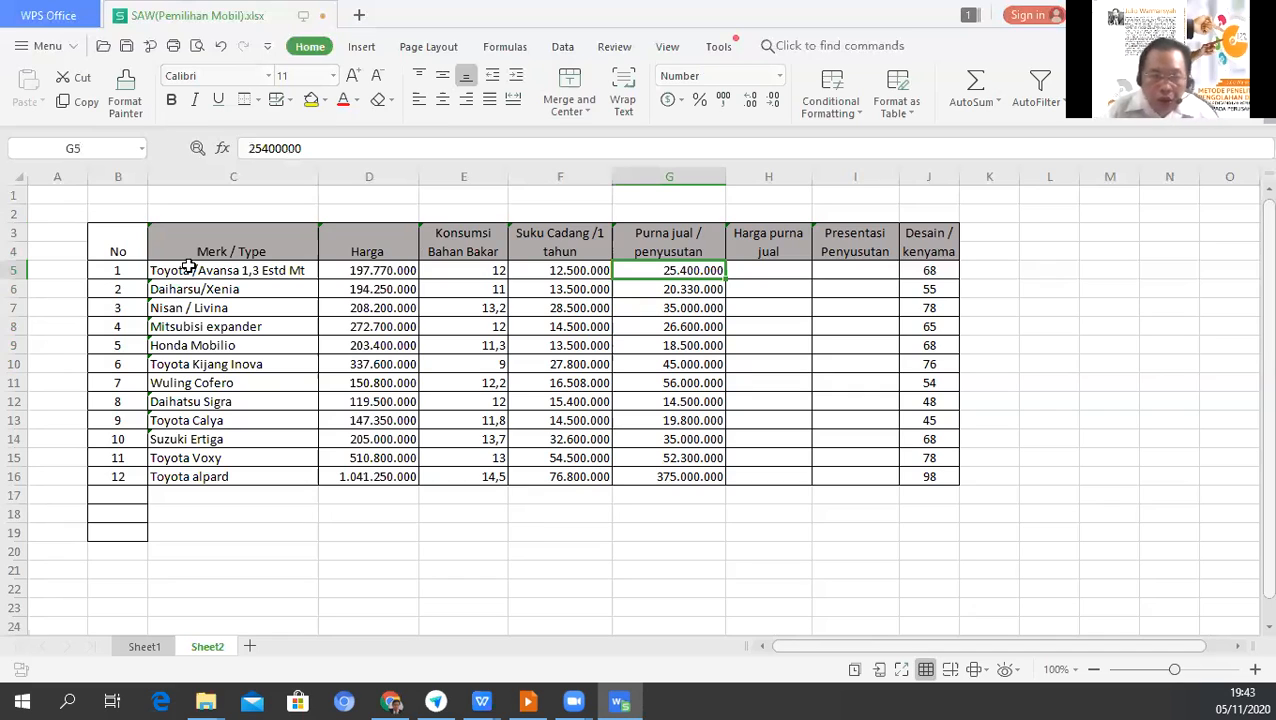
key("Left")
key("Left")
key("Left")
key("Left")
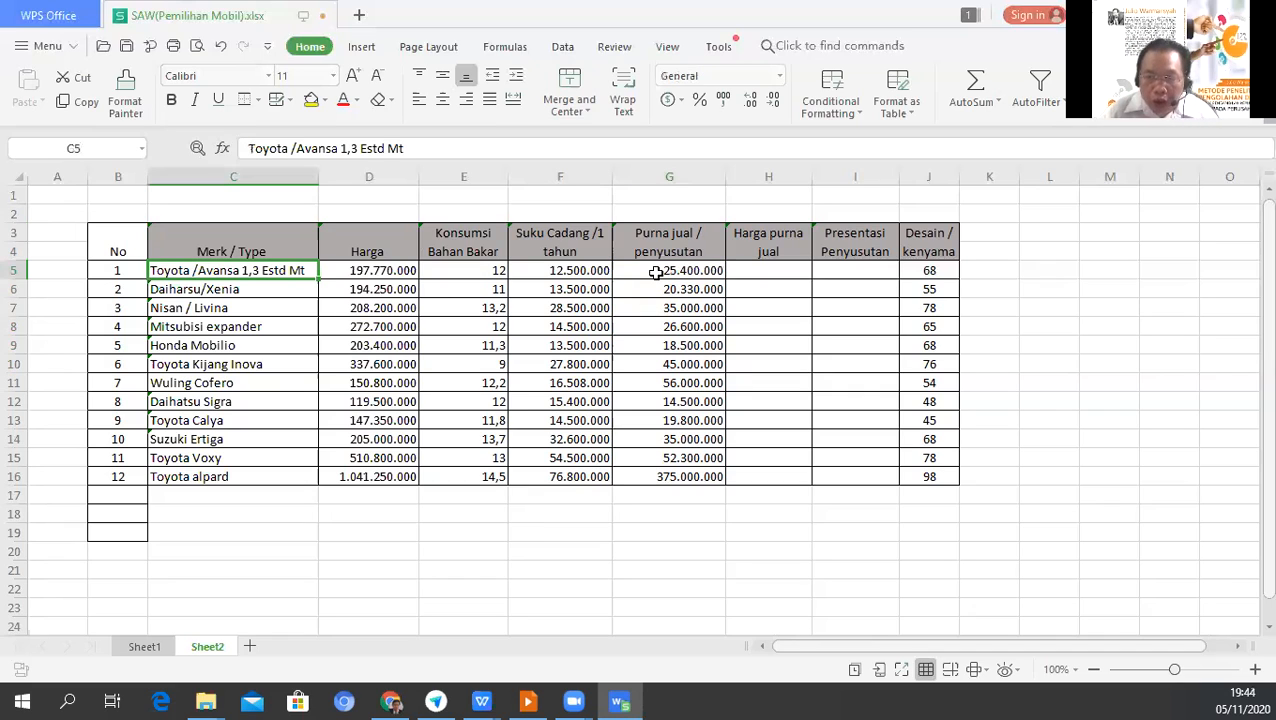
left_click(656, 272)
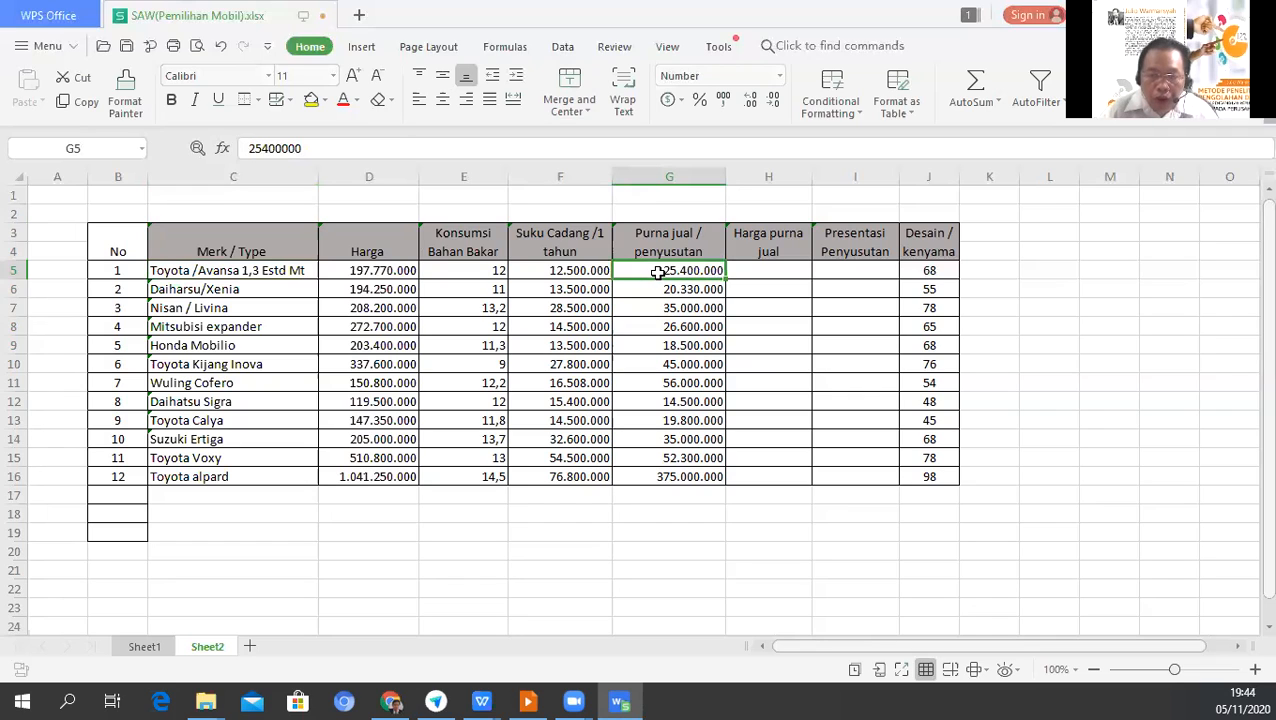
left_click(683, 289)
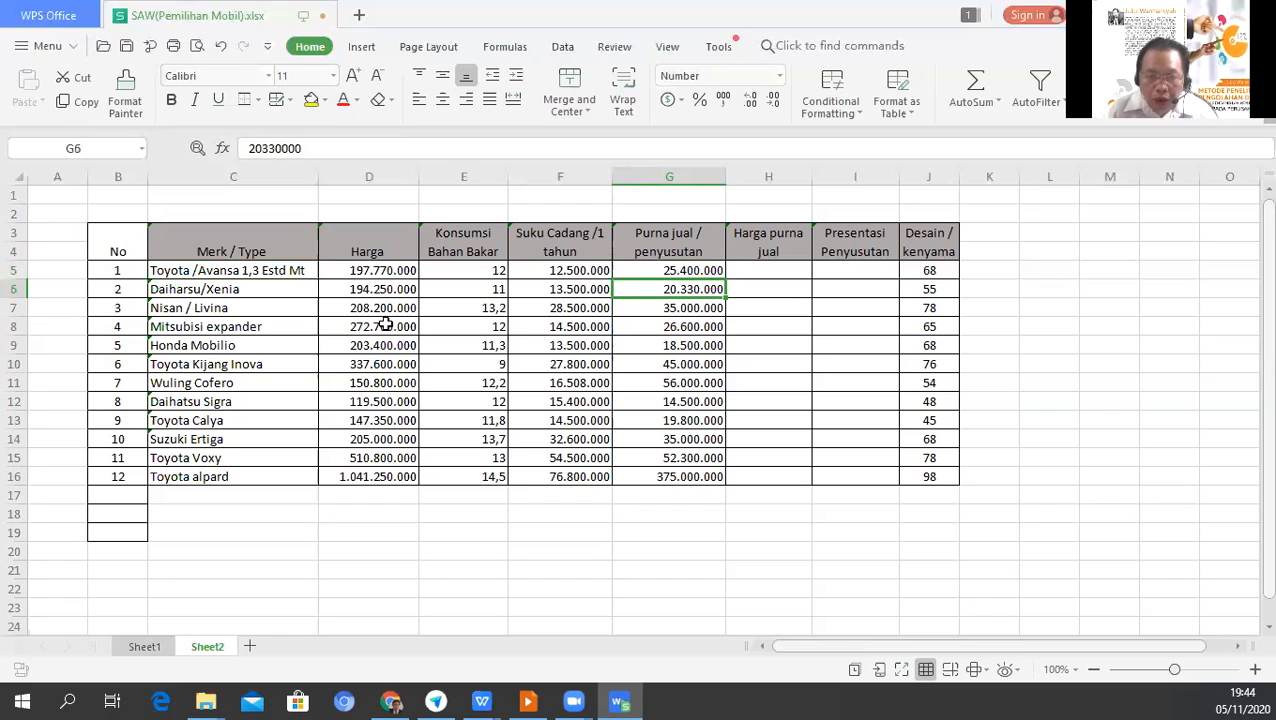
left_click(268, 327)
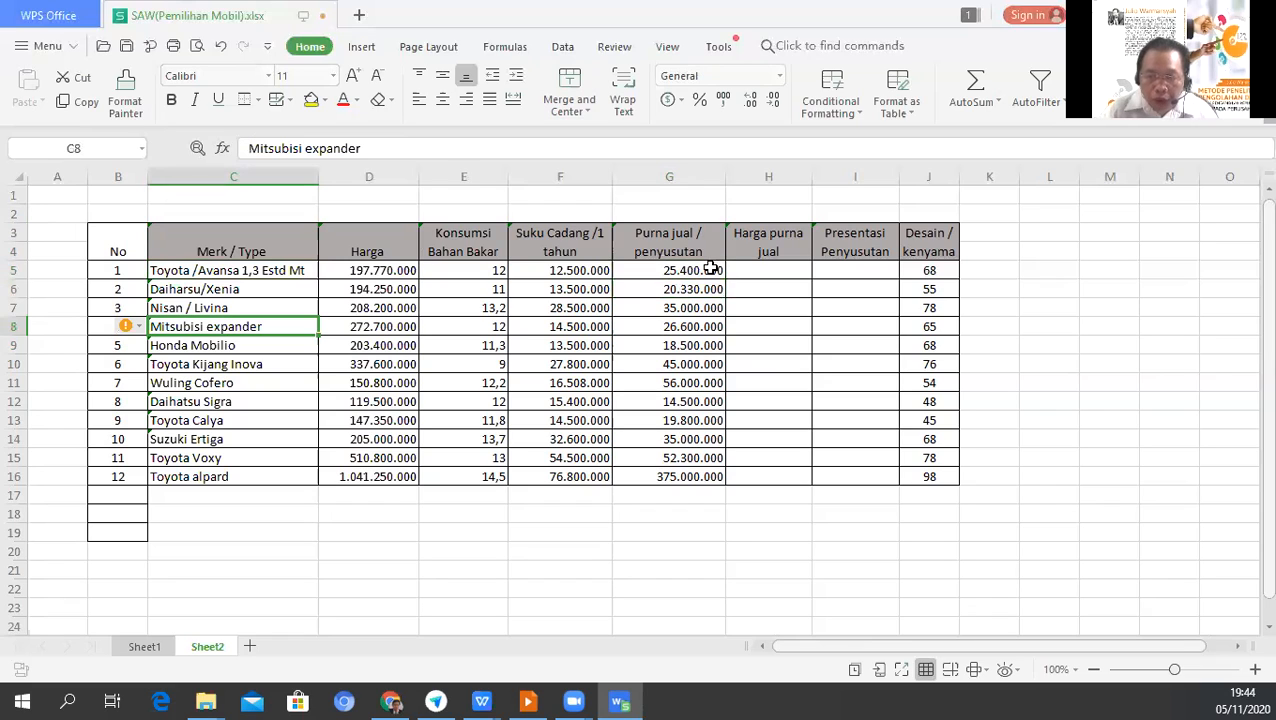
left_click(843, 270)
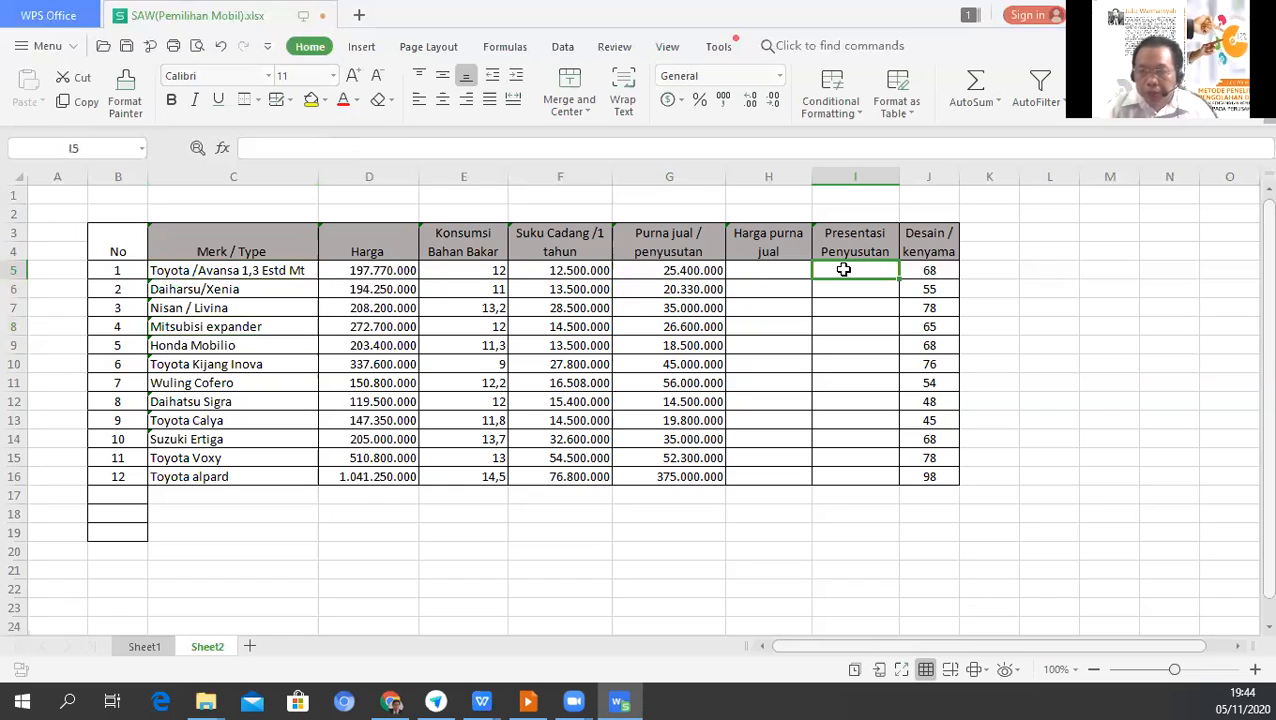
left_click(754, 266)
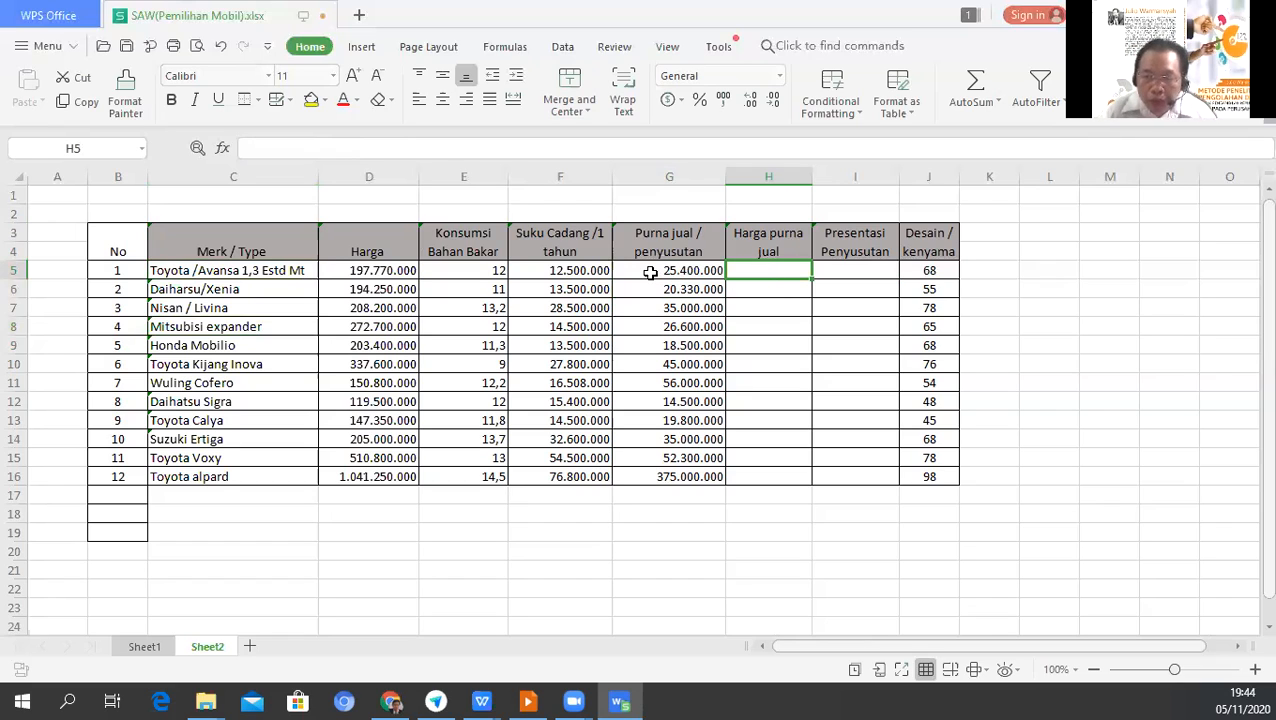
key("Left")
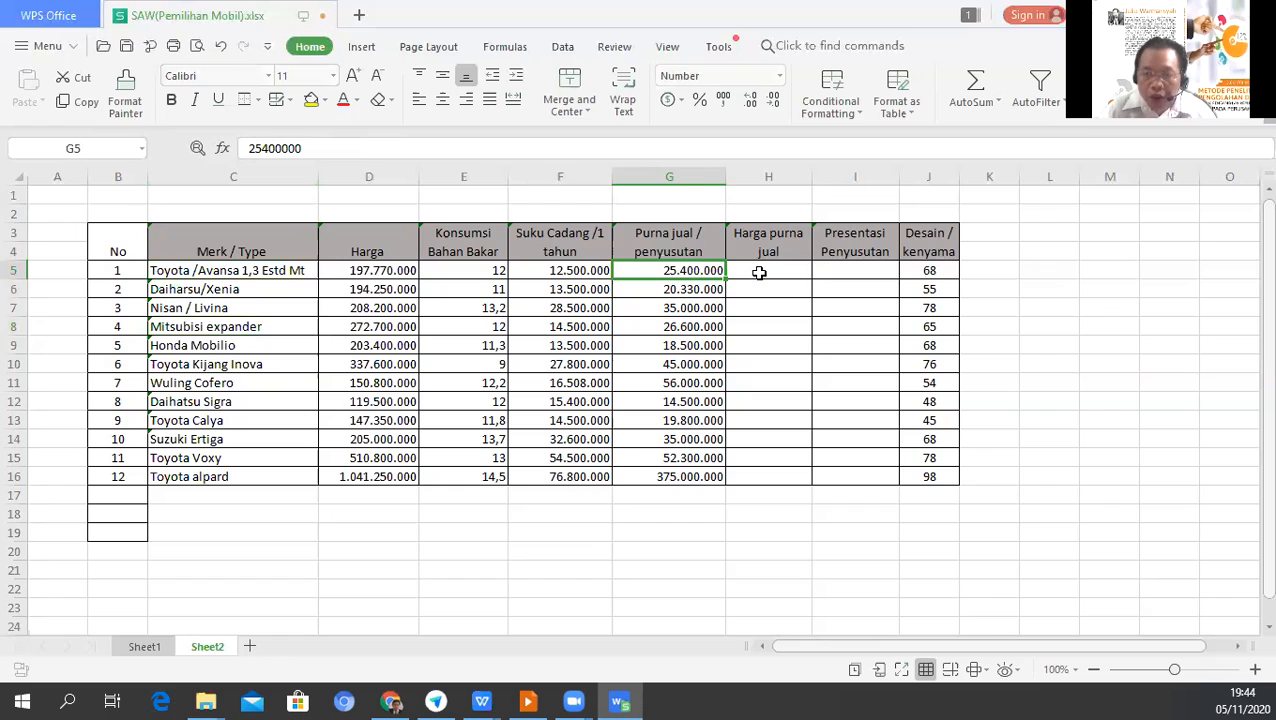
left_click(759, 273)
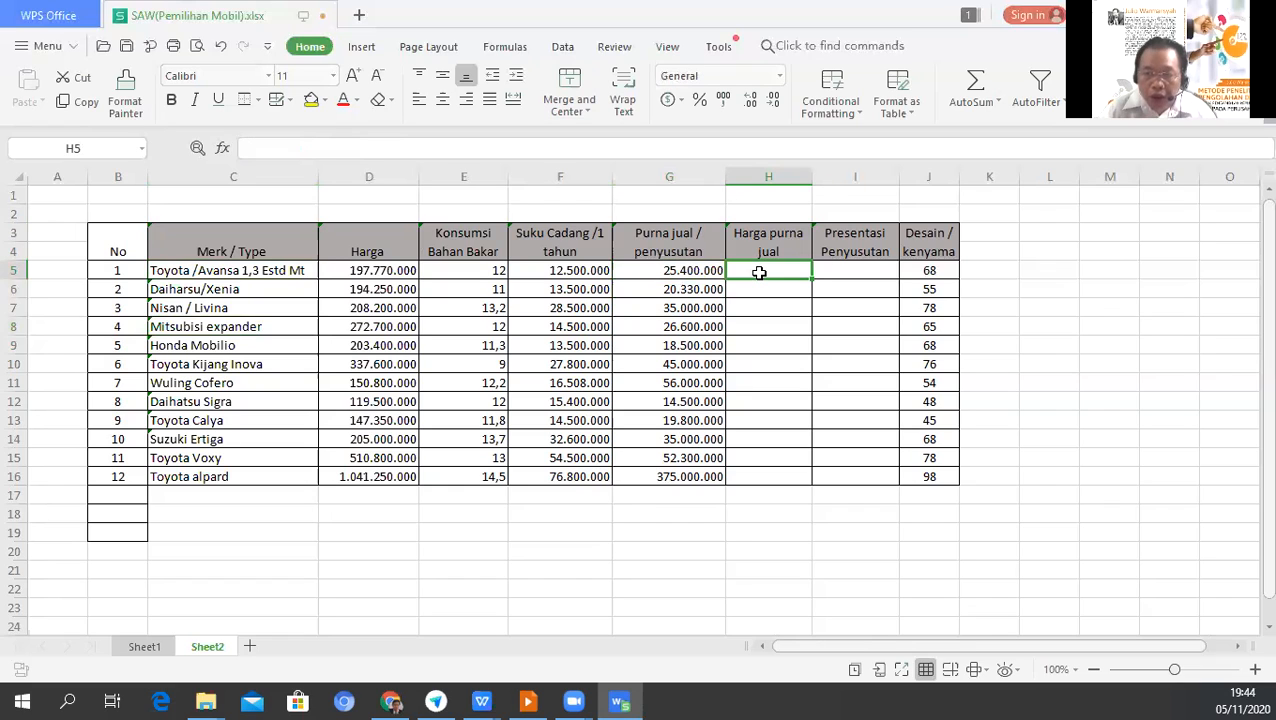
Calculate the first car's Presentasi Penyusutan in I5 with the formula =G5/D5*100.
left_click(843, 266)
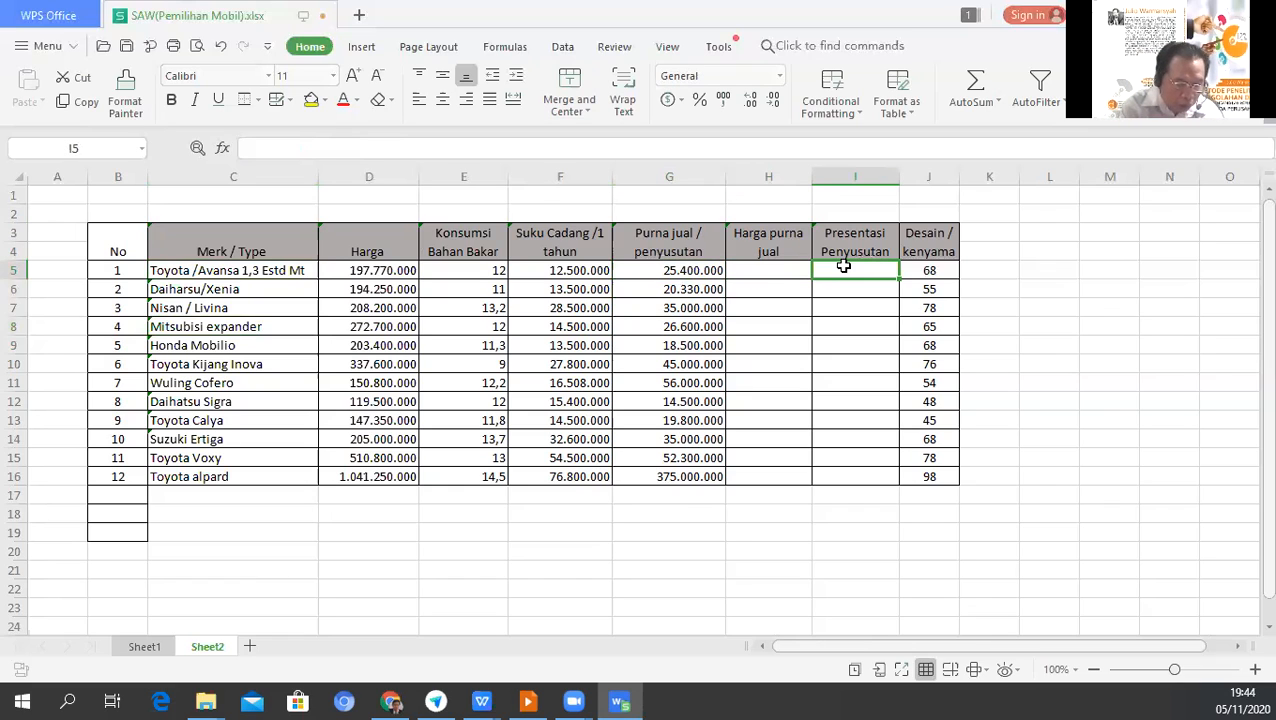
type("=")
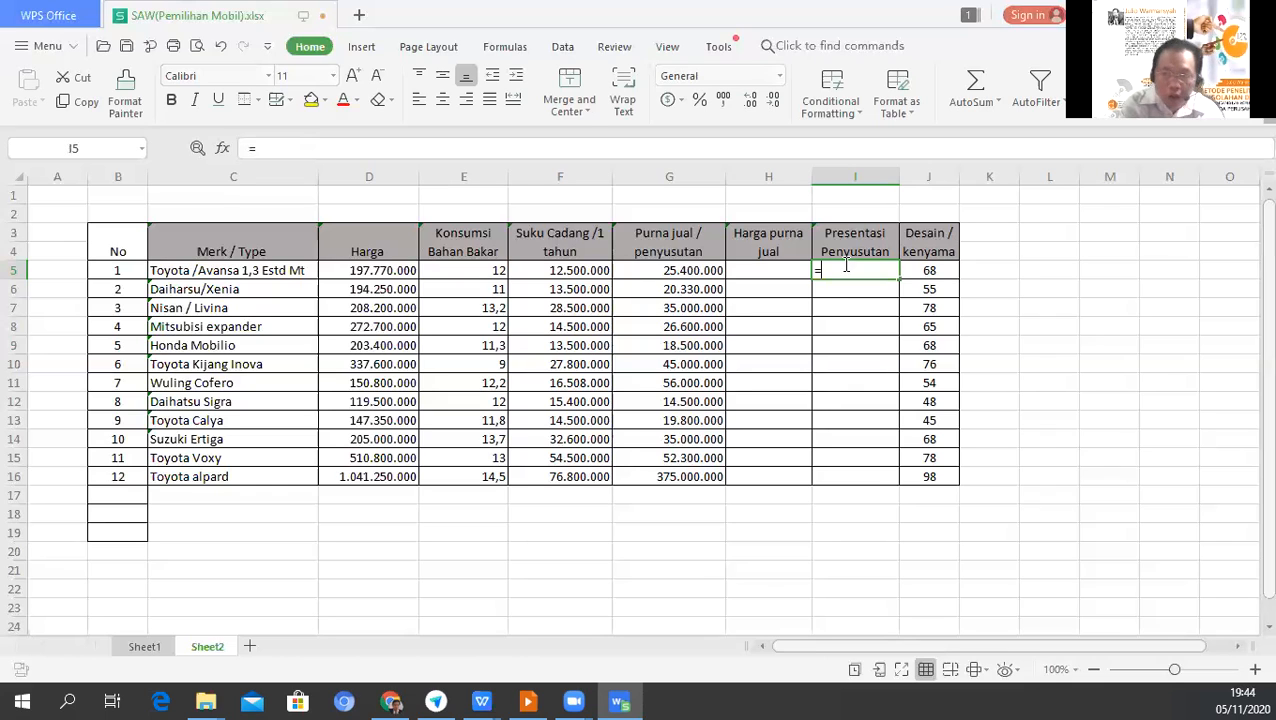
type("s")
key("BackSpace")
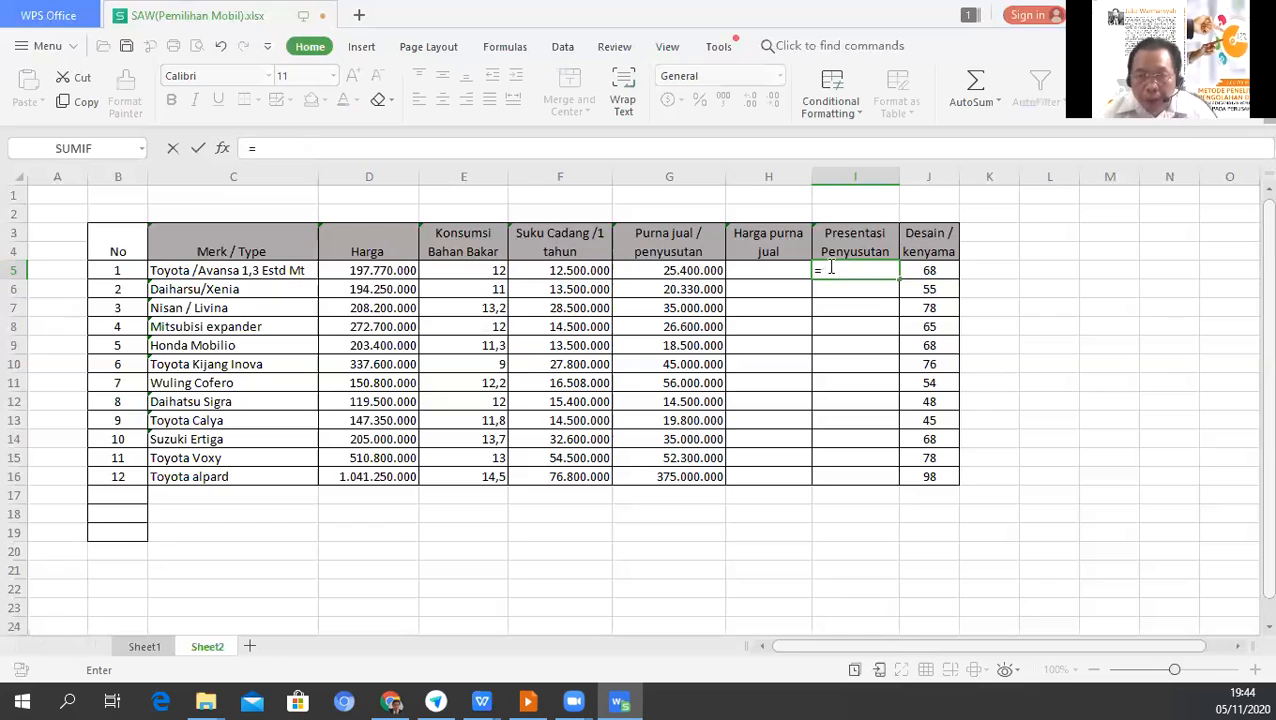
left_click(719, 273)
type("/")
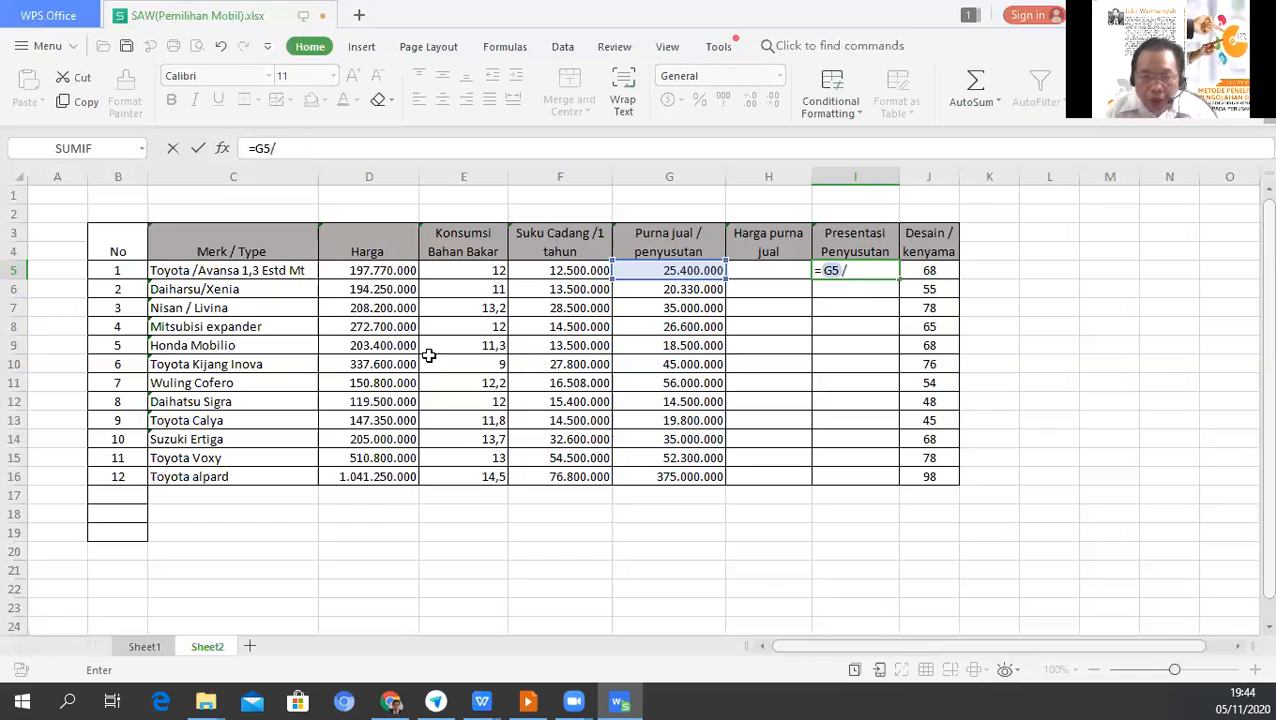
left_click(357, 273)
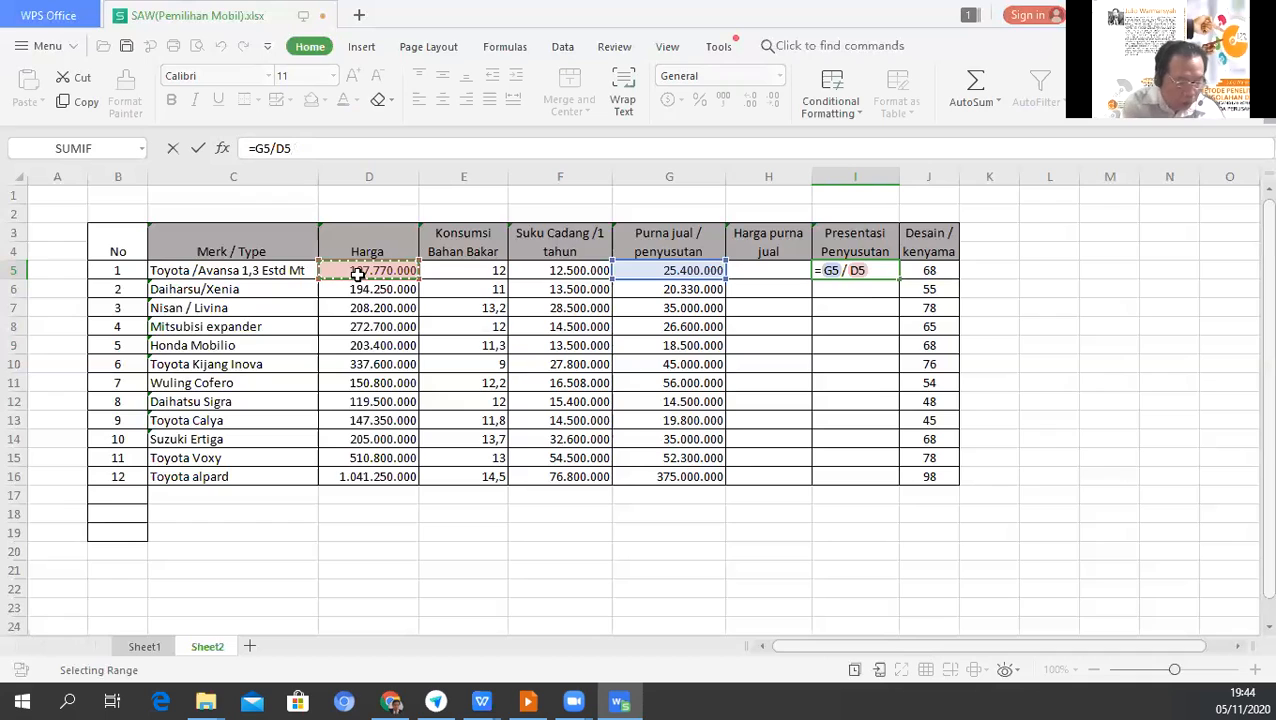
type("*100")
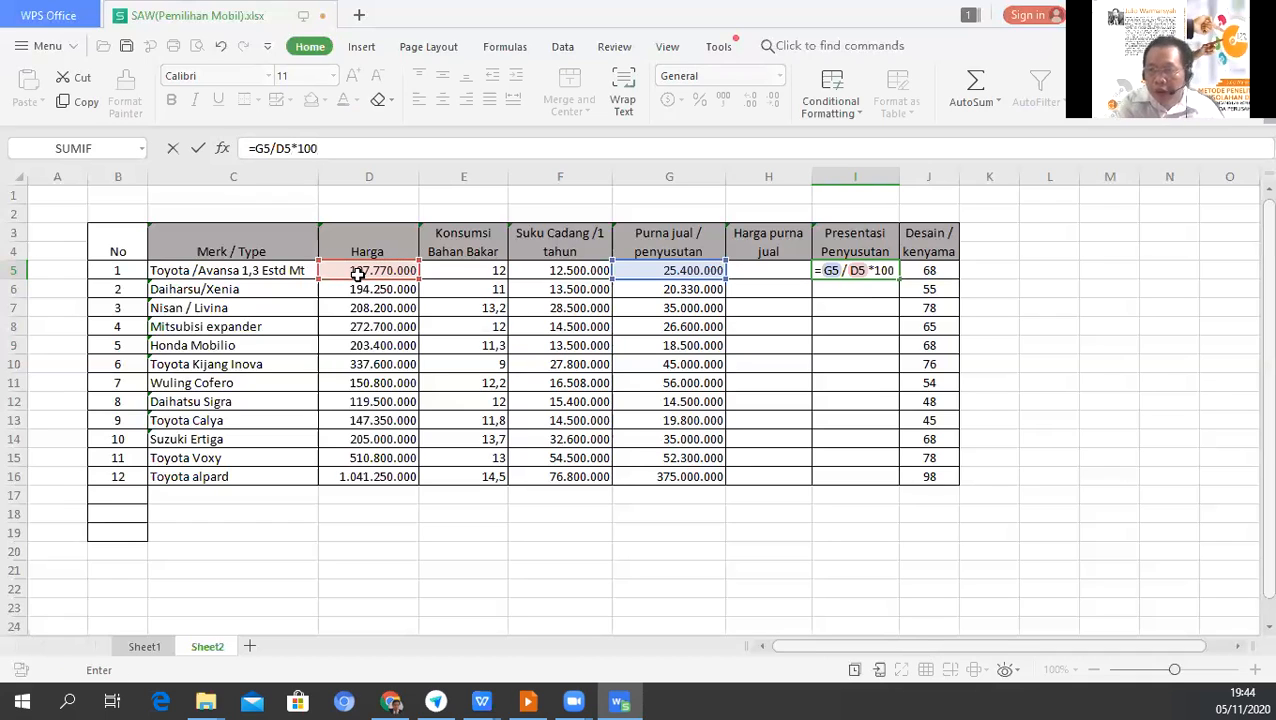
key("Return")
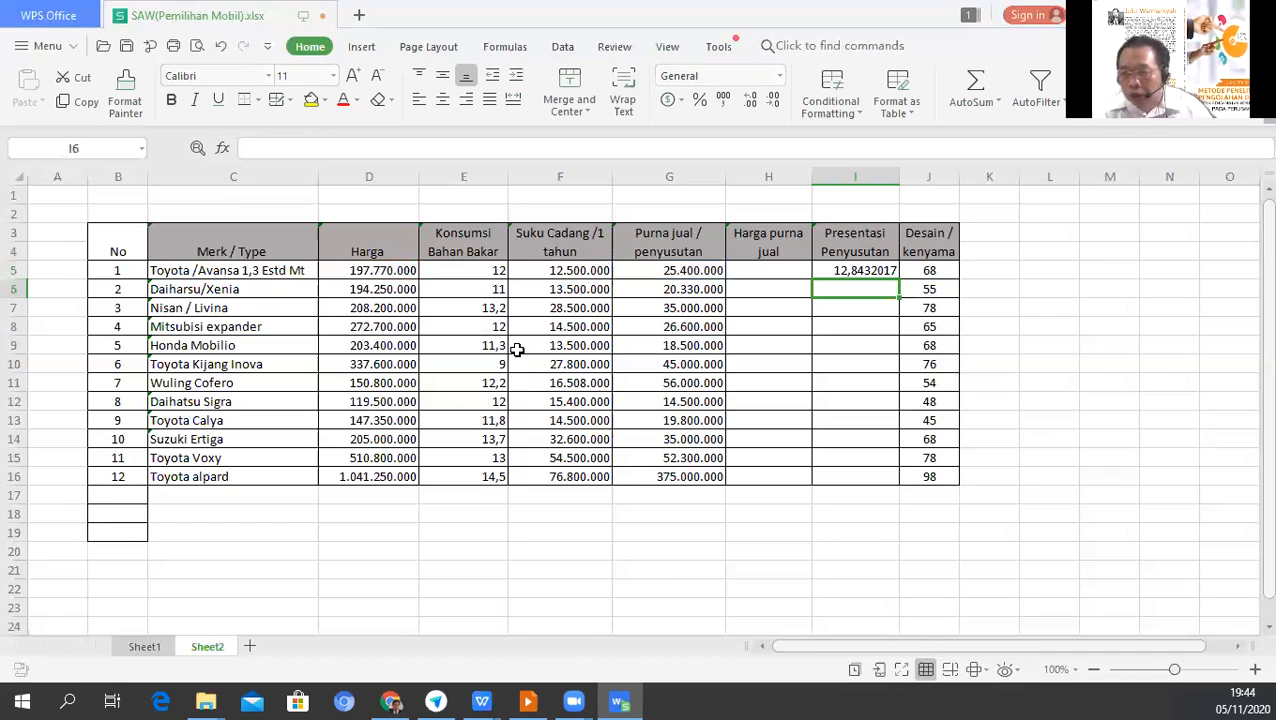
Copy the depreciation percentage formula from I5 to the remaining cars in I6:I16.
left_click(838, 268)
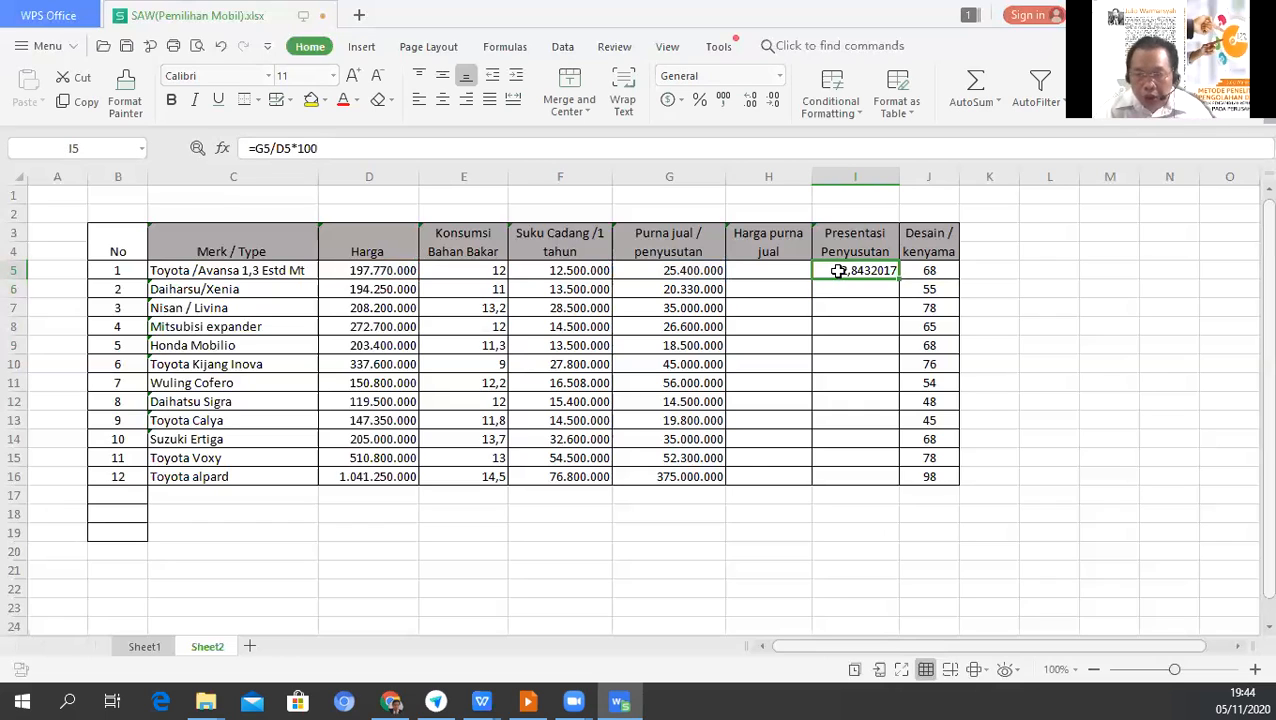
key("ctrl+c")
key("Down")
key("shift+Down")
key("shift+Down")
key("shift+Down")
key("shift+Down")
key("shift+Down")
key("shift+Down")
key("shift+Down")
key("shift+Down")
key("shift+Down")
key("shift+Down")
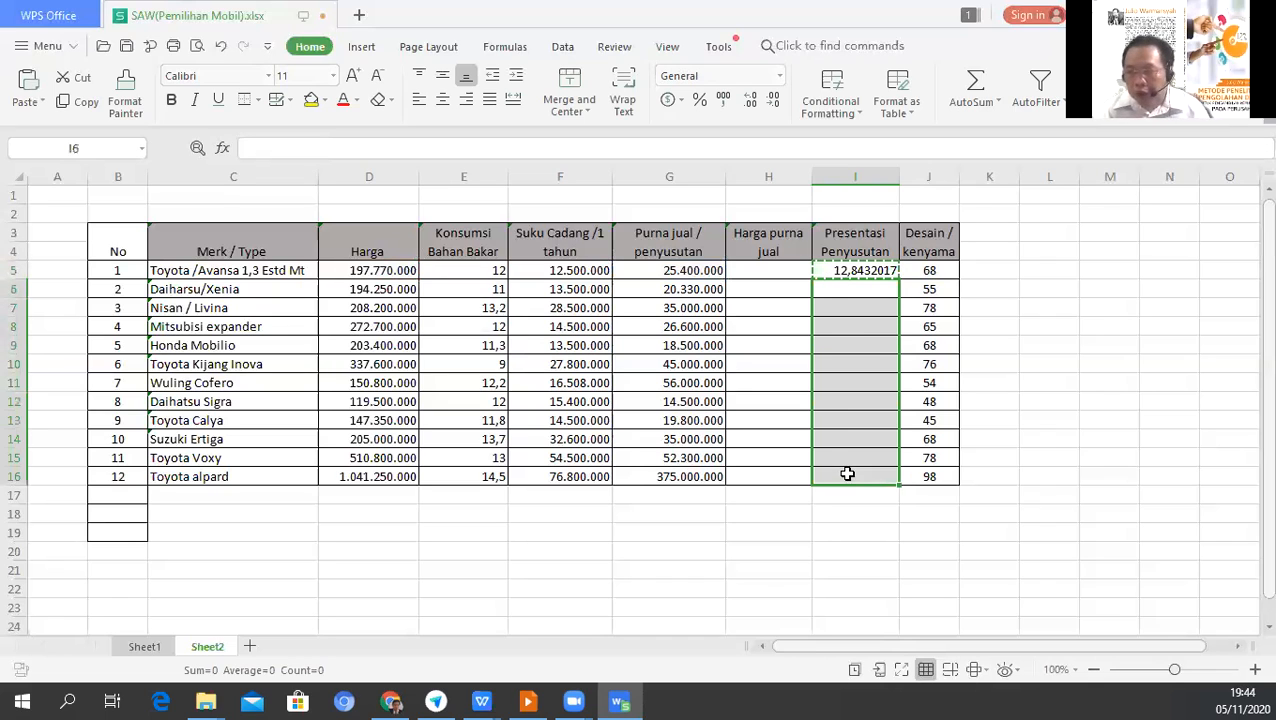
key("ctrl+v")
Format the Presentasi Penyusutan values in I5:I16 as Number with 2 decimal places and the 1000 separator.
left_click_drag(856, 266, 856, 460)
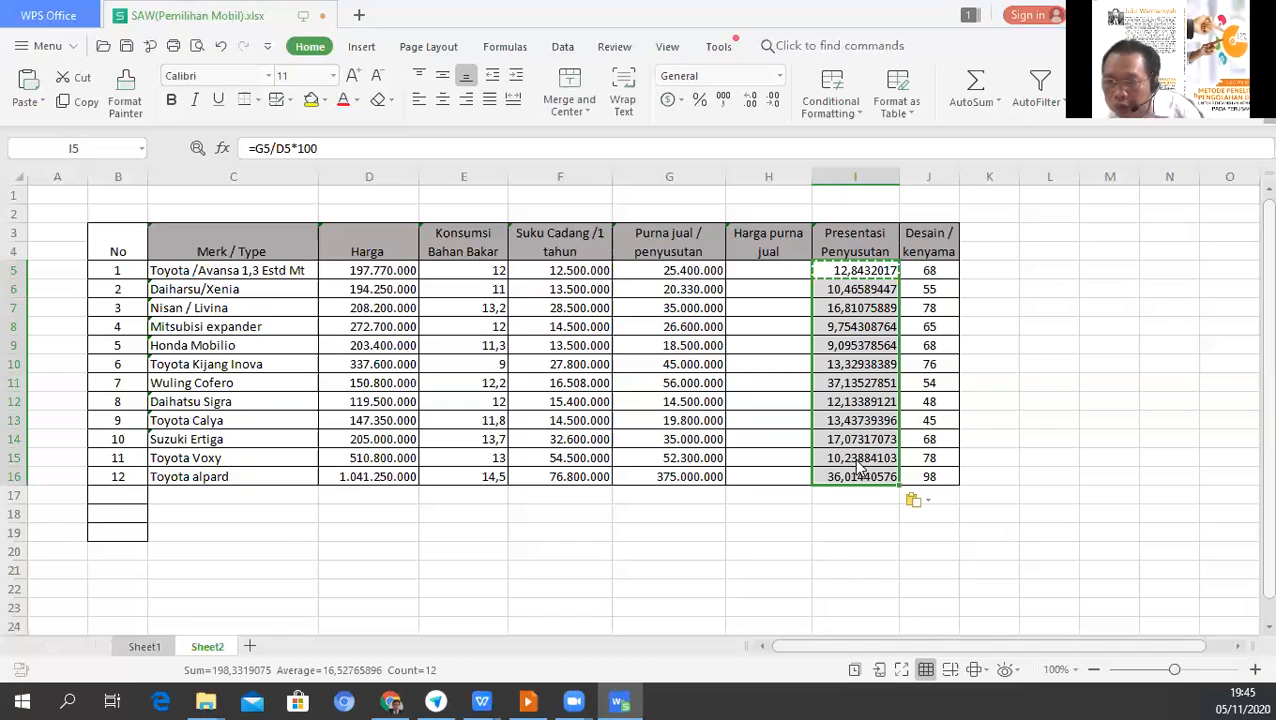
right_click(857, 467)
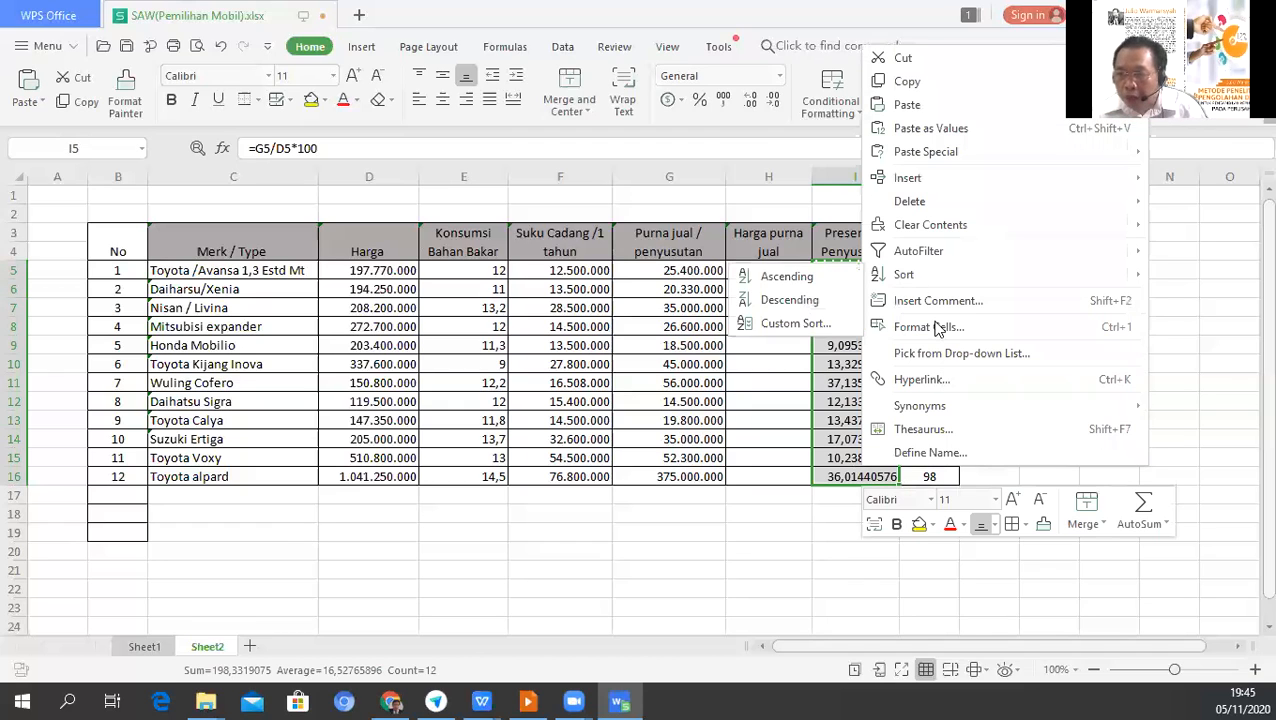
key("Escape")
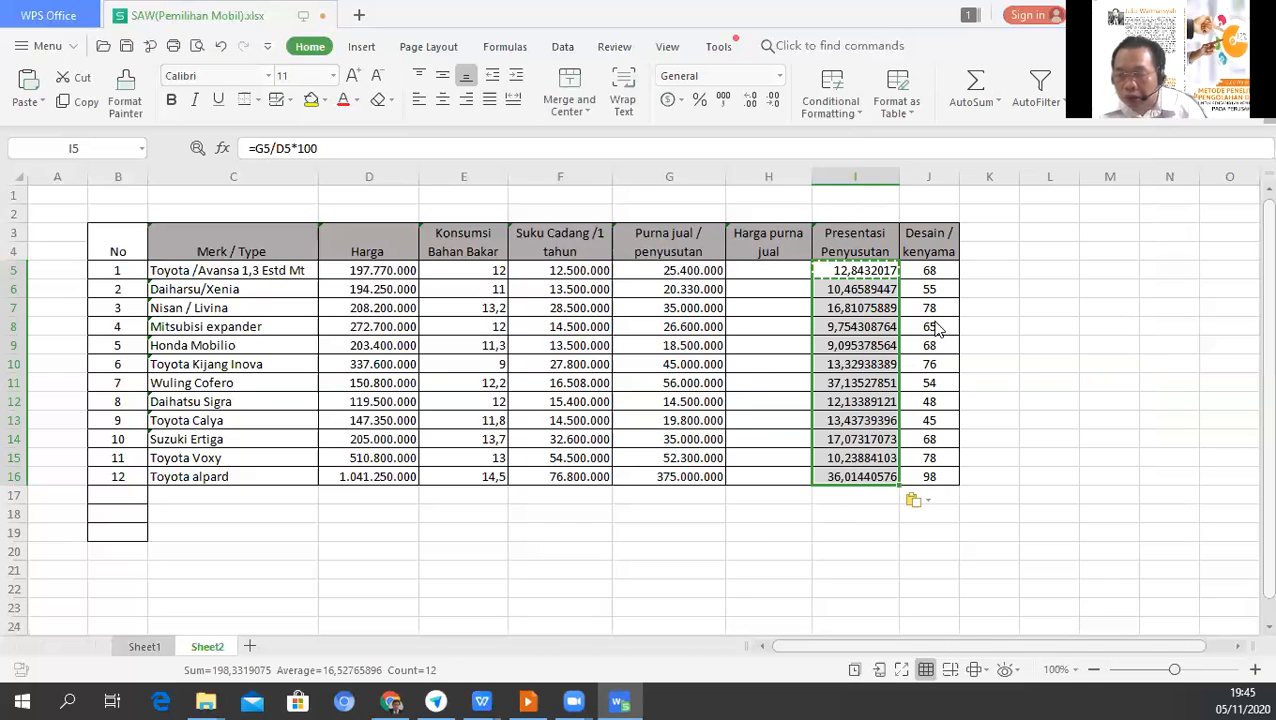
key("ctrl+1")
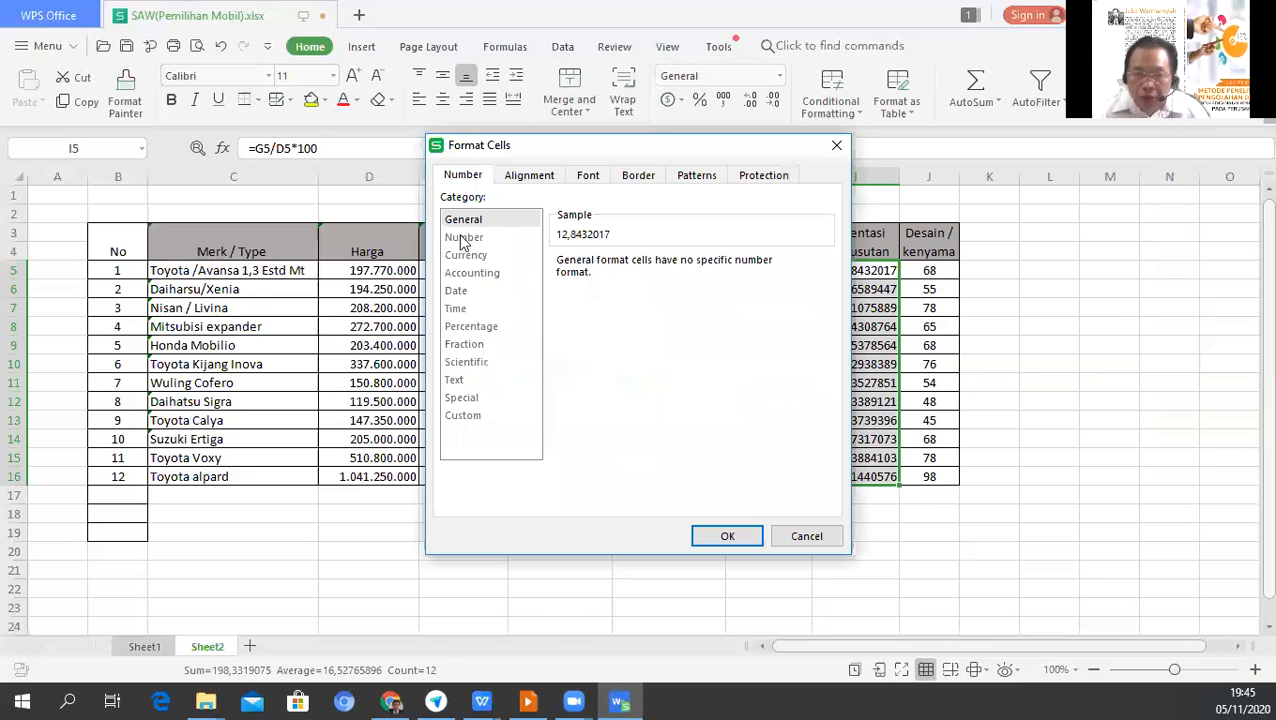
left_click(463, 237)
left_click(618, 294)
left_click(677, 263)
double_click(677, 260)
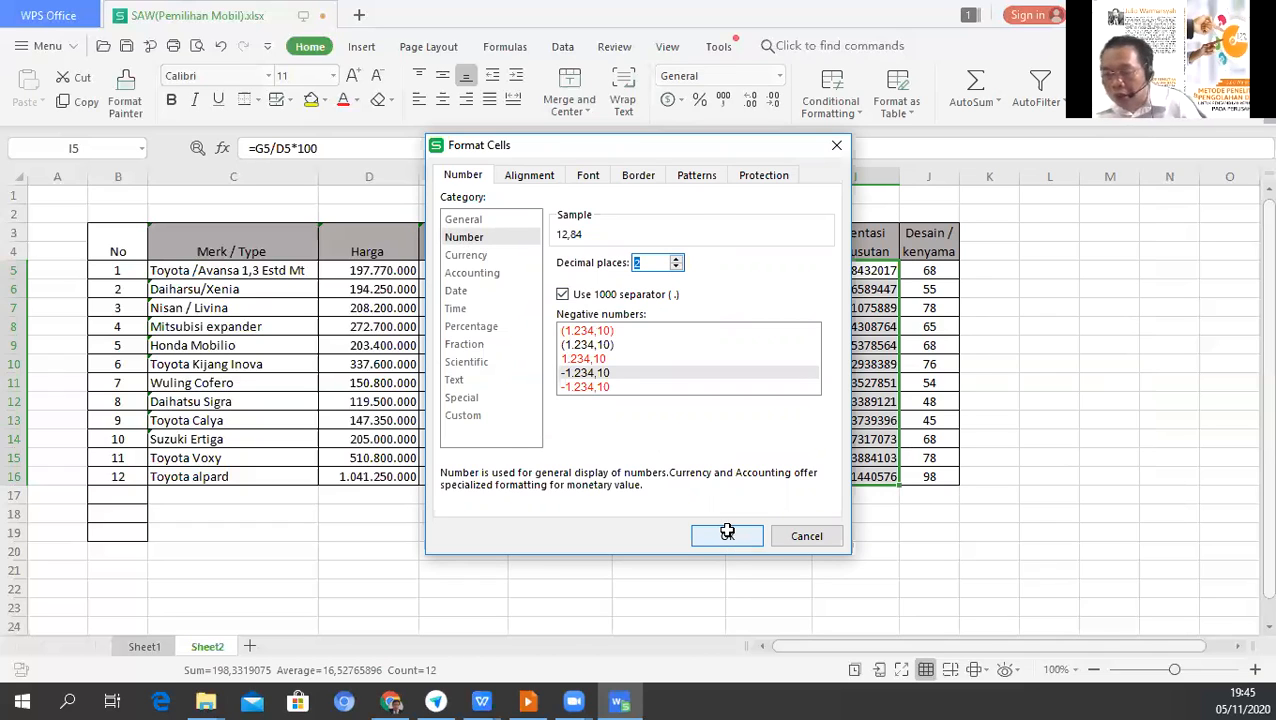
left_click(727, 535)
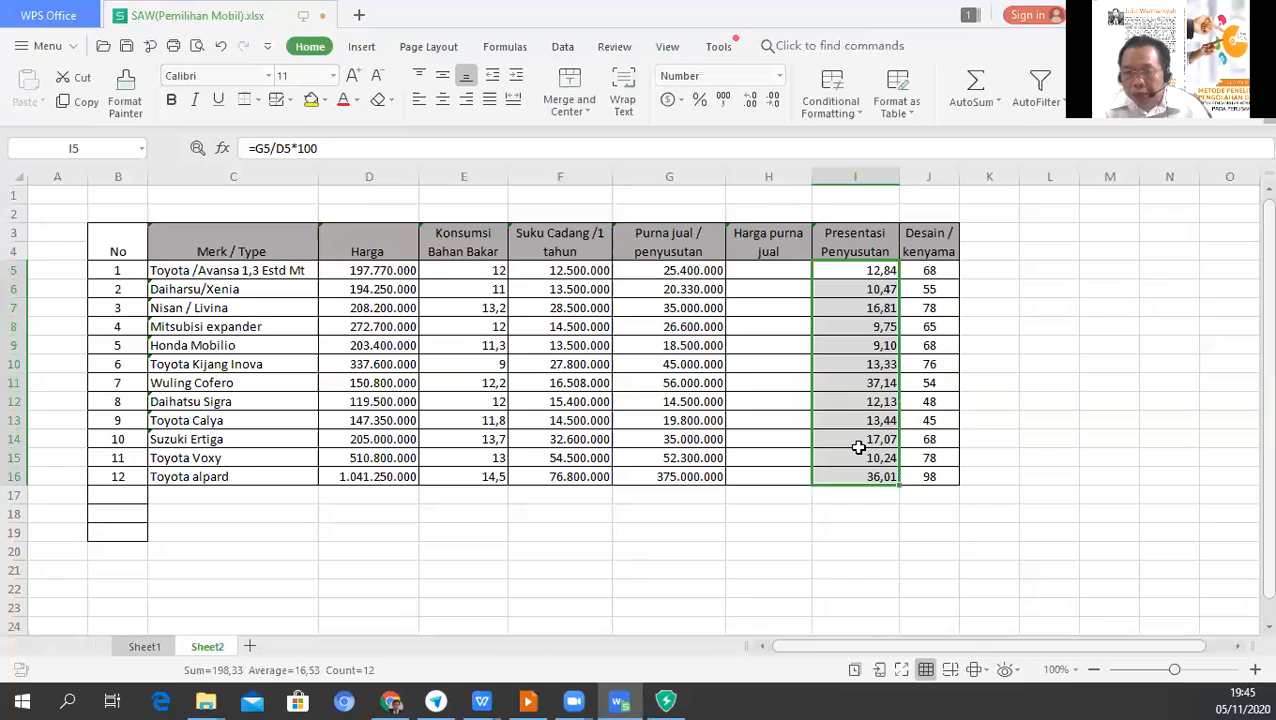
Calculate the first car's Harga purna jual in H5 with the formula =D5-G5.
left_click(776, 271)
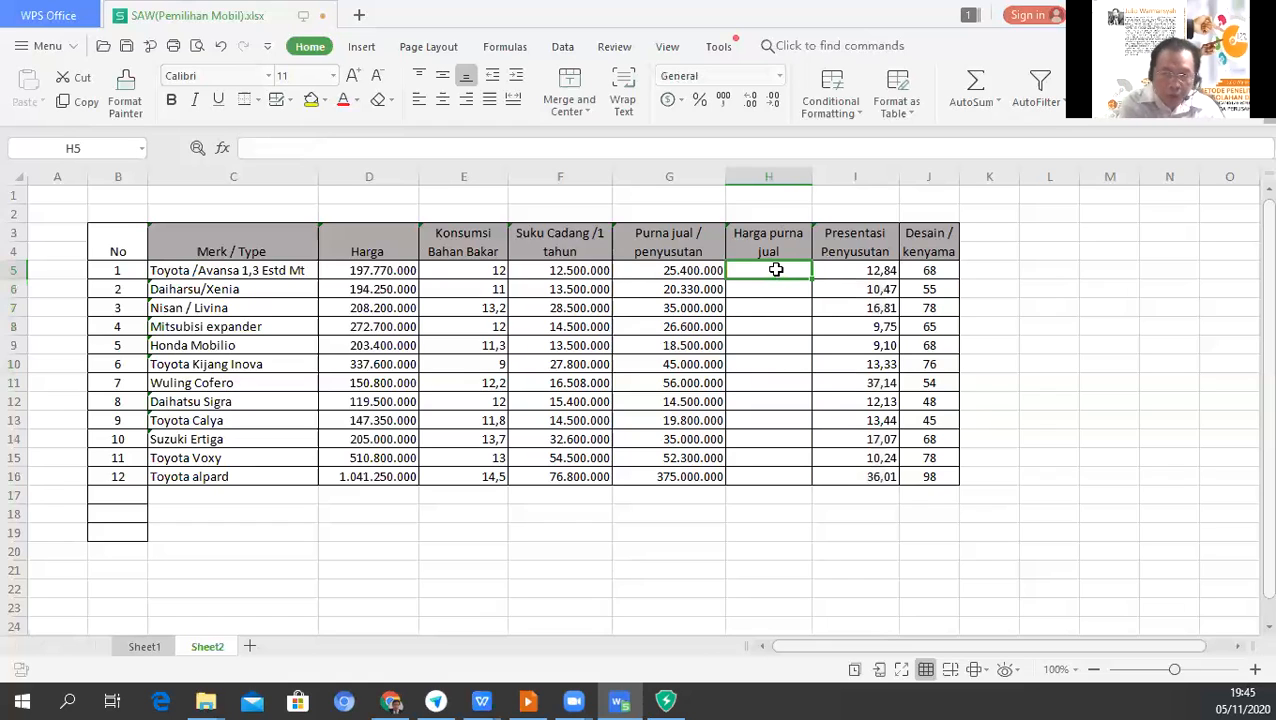
type("=")
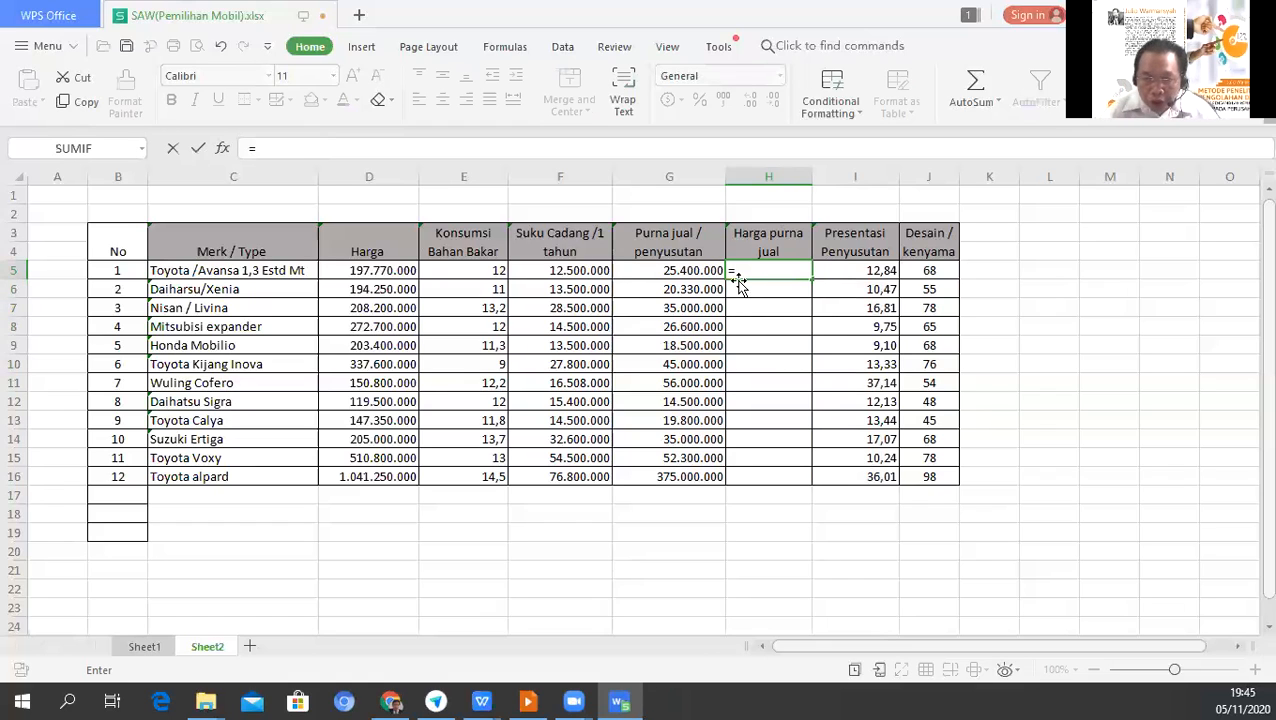
left_click(384, 273)
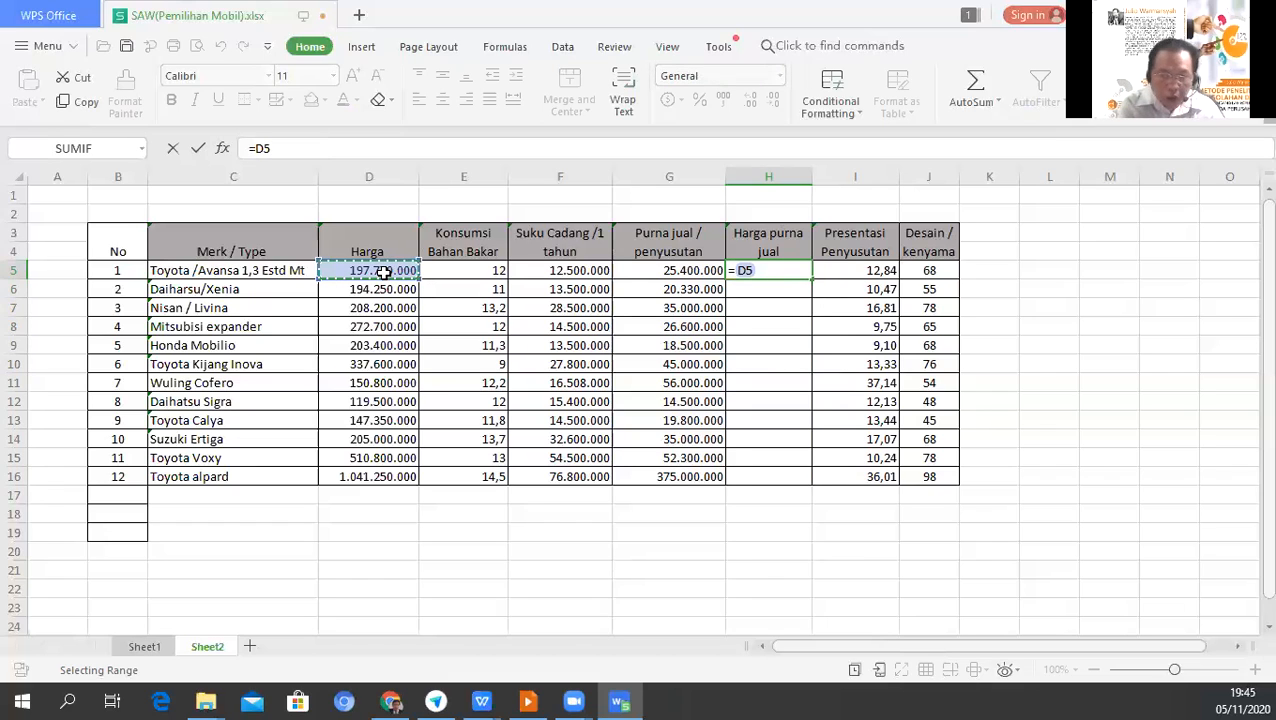
type("-")
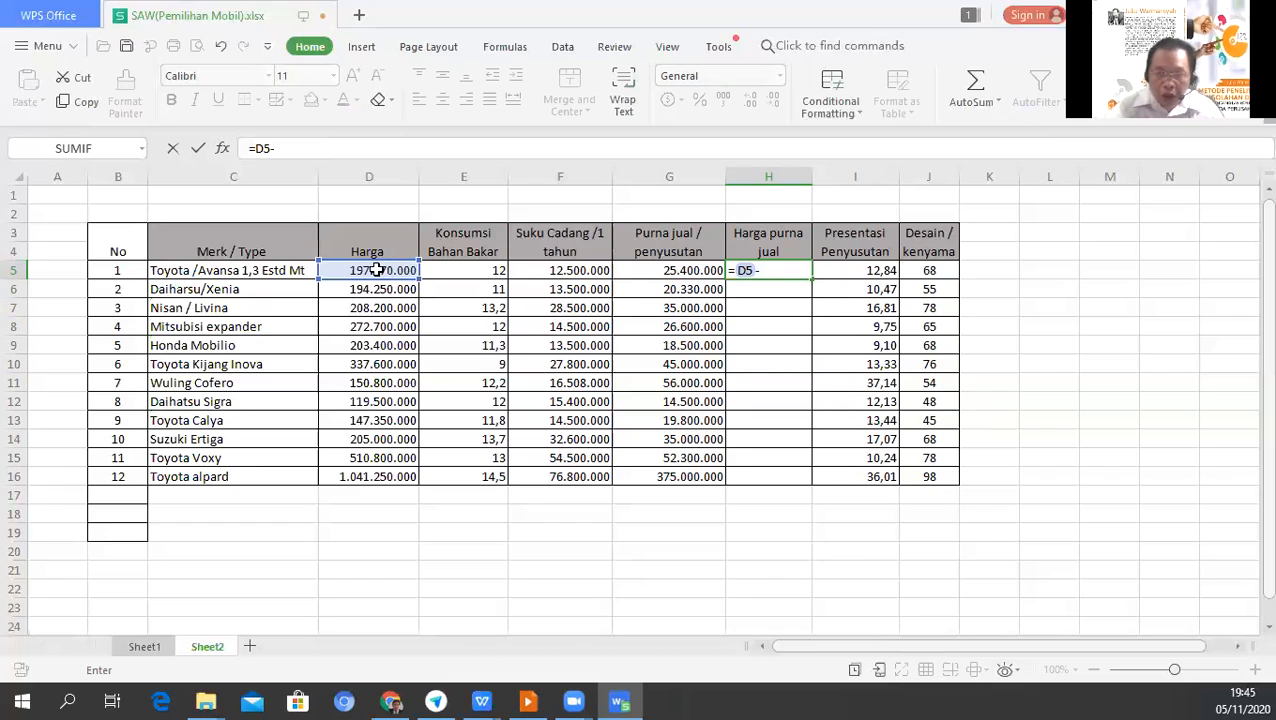
left_click(648, 276)
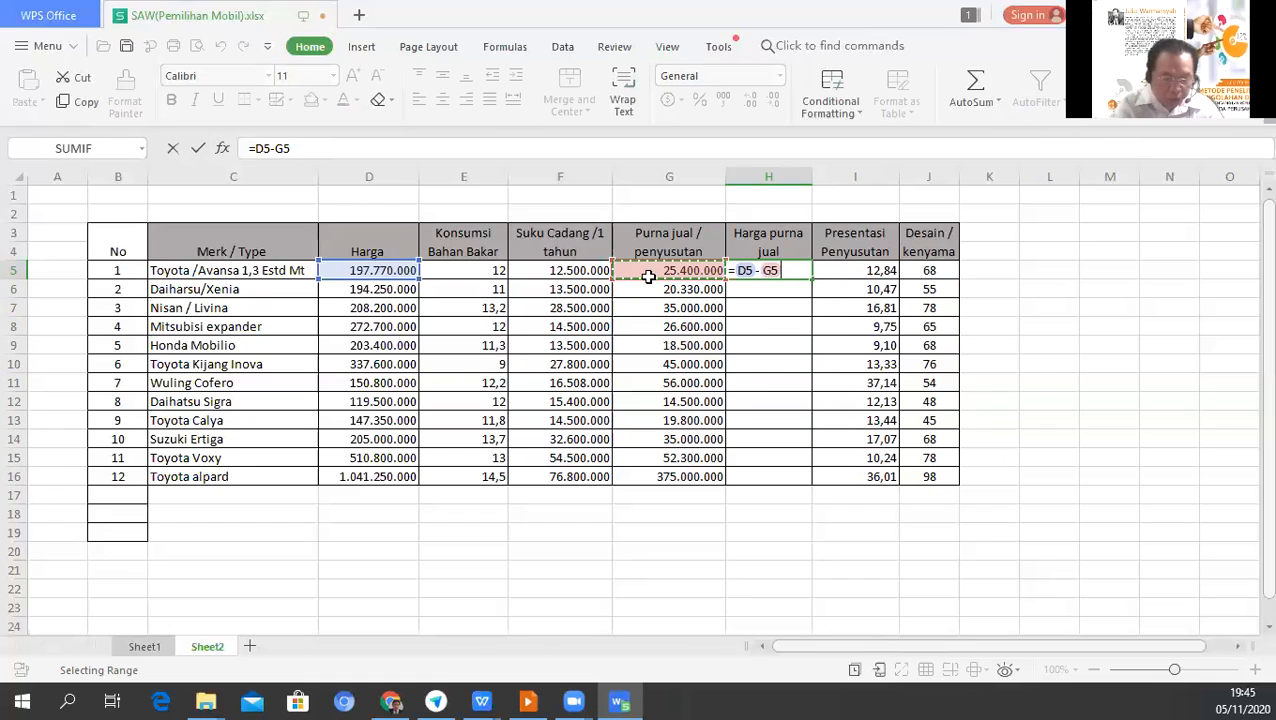
key("Return")
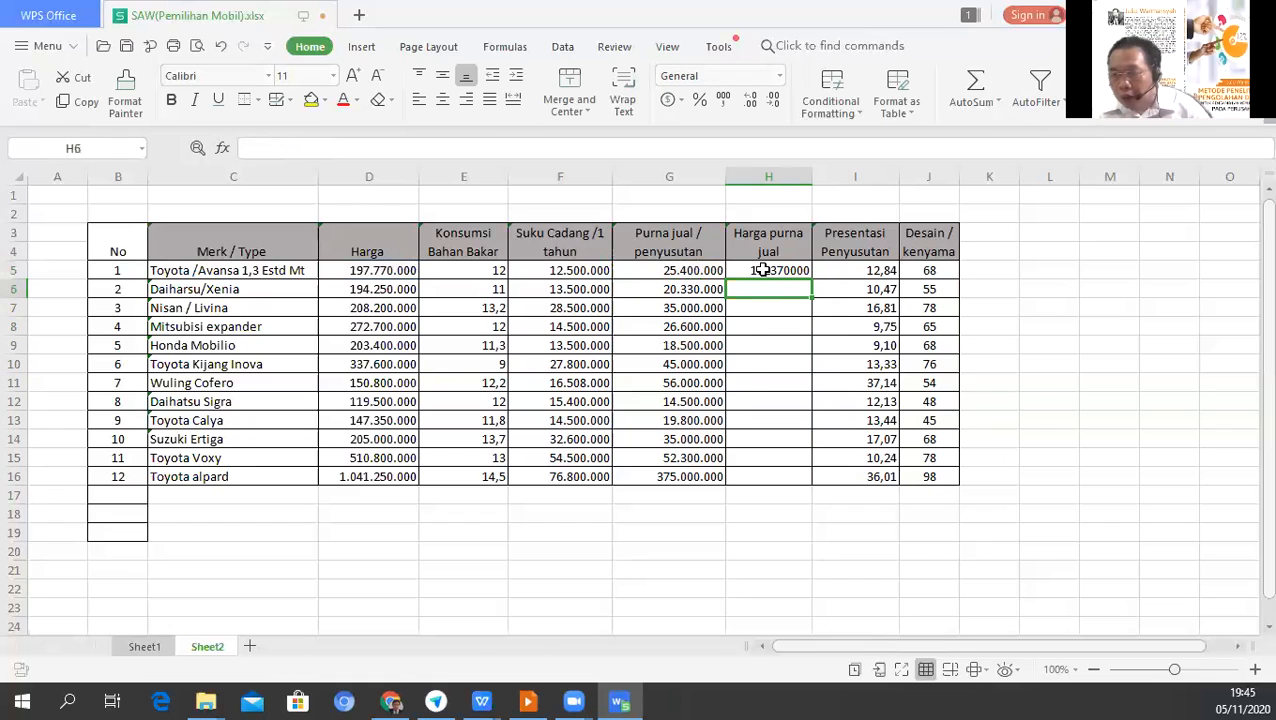
Copy the resale price formula from H5 to the remaining cars in H6:H16.
left_click_drag(763, 270, 763, 287)
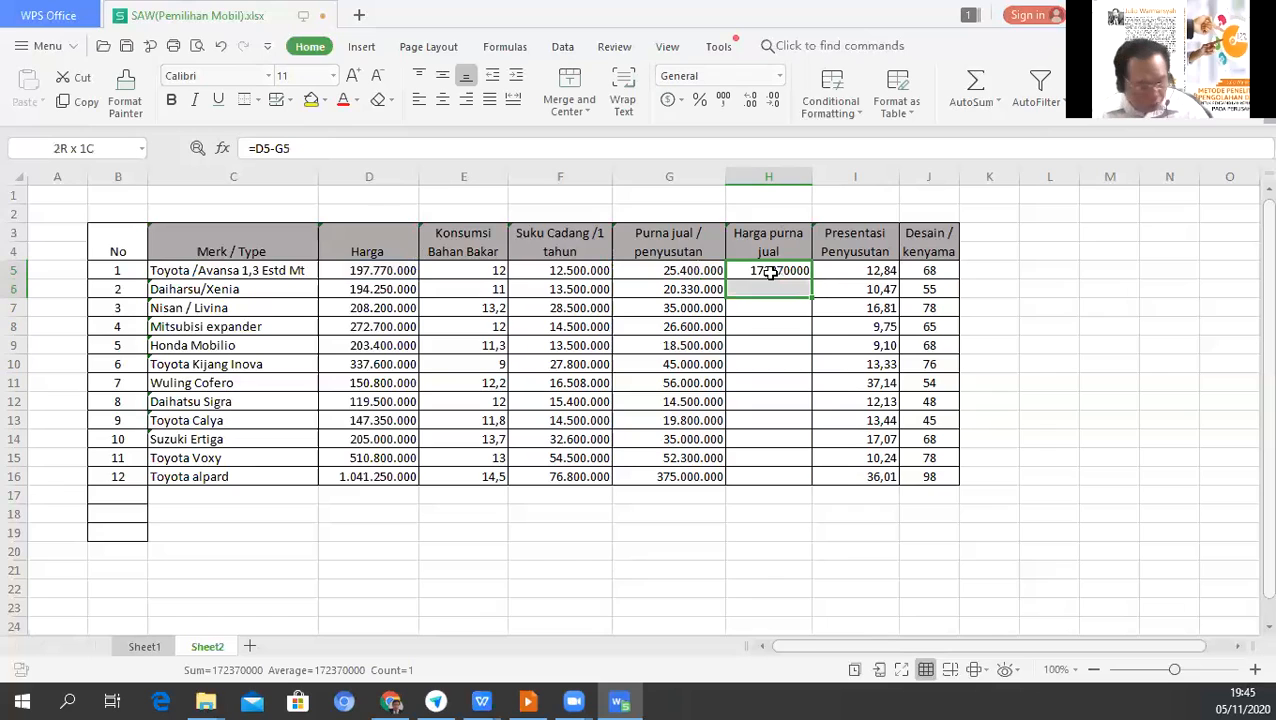
left_click(769, 273)
key("ctrl+c")
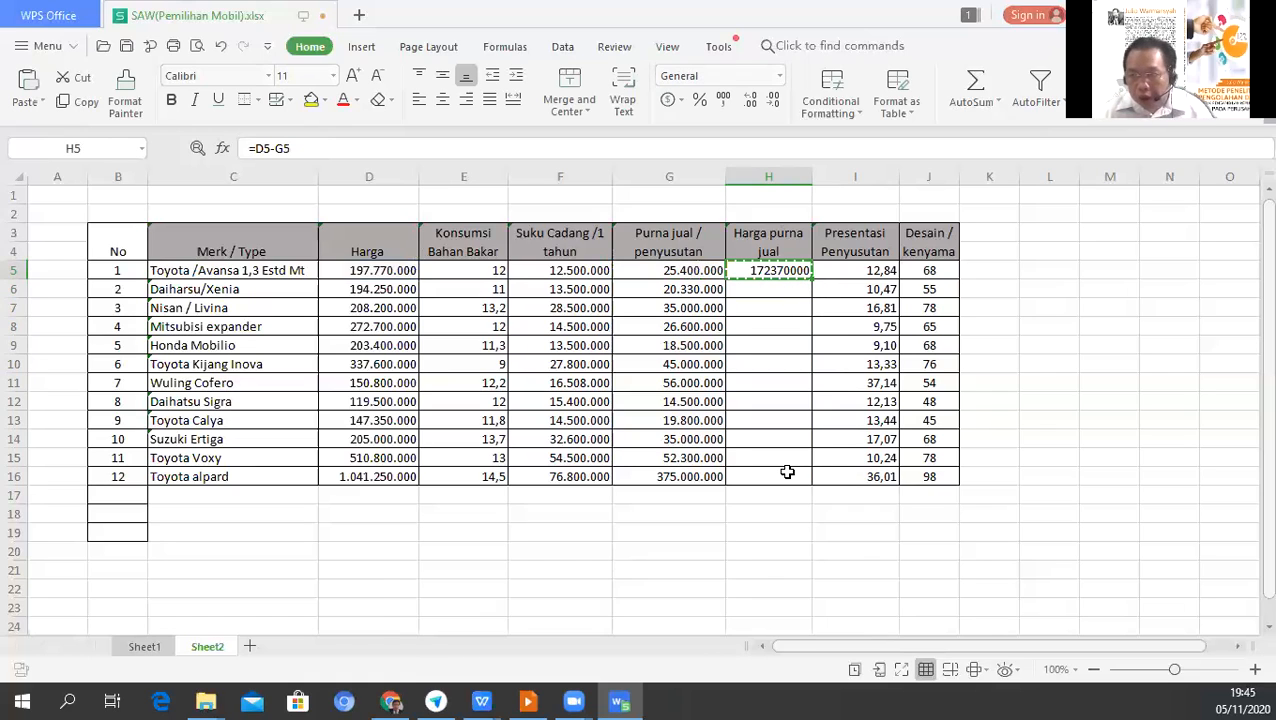
key("Down")
left_click(787, 476, "shift")
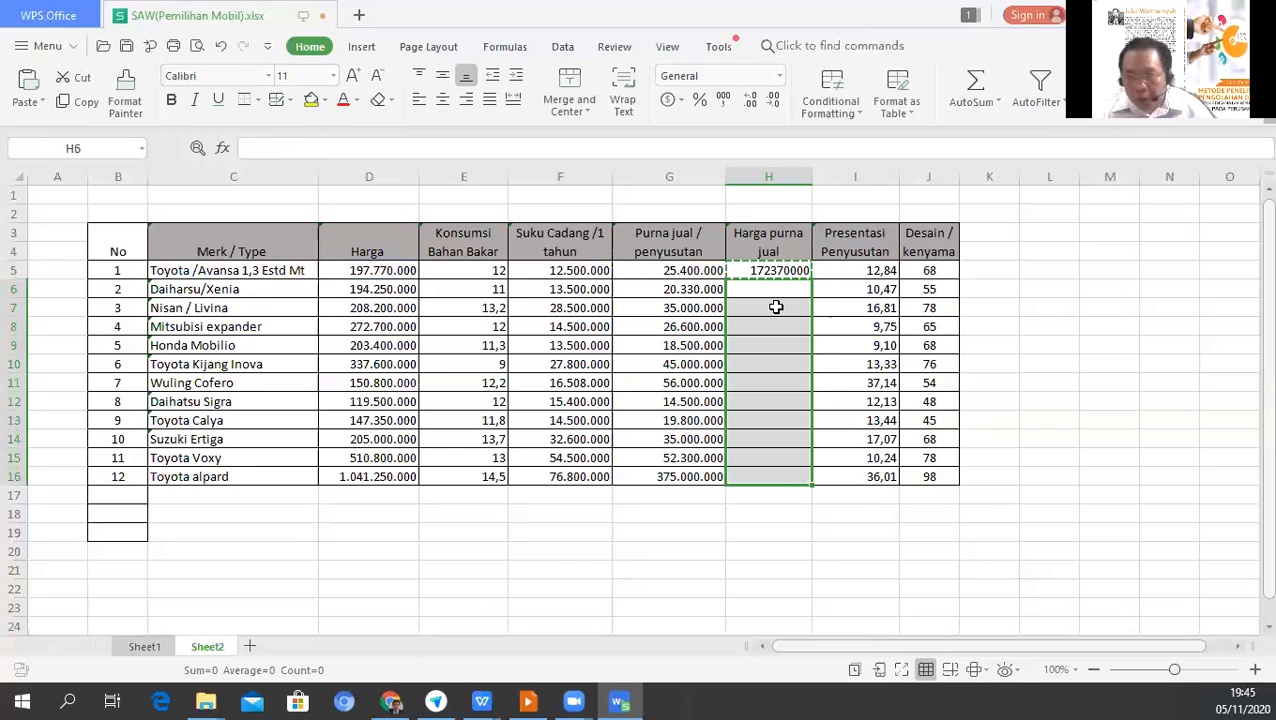
key("ctrl+v")
Format the Harga purna jual values in H5:H16 as Number with 0 decimal places and the 1000 separator.
right_click(779, 302)
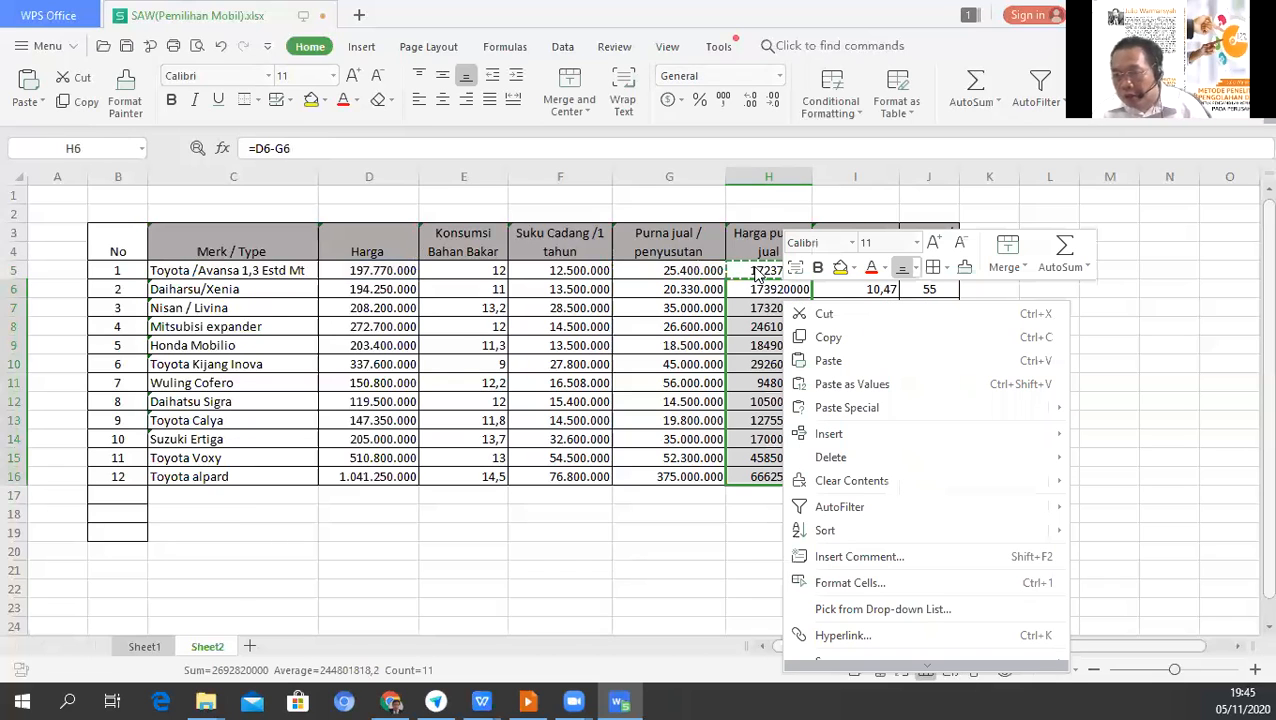
left_click(757, 273)
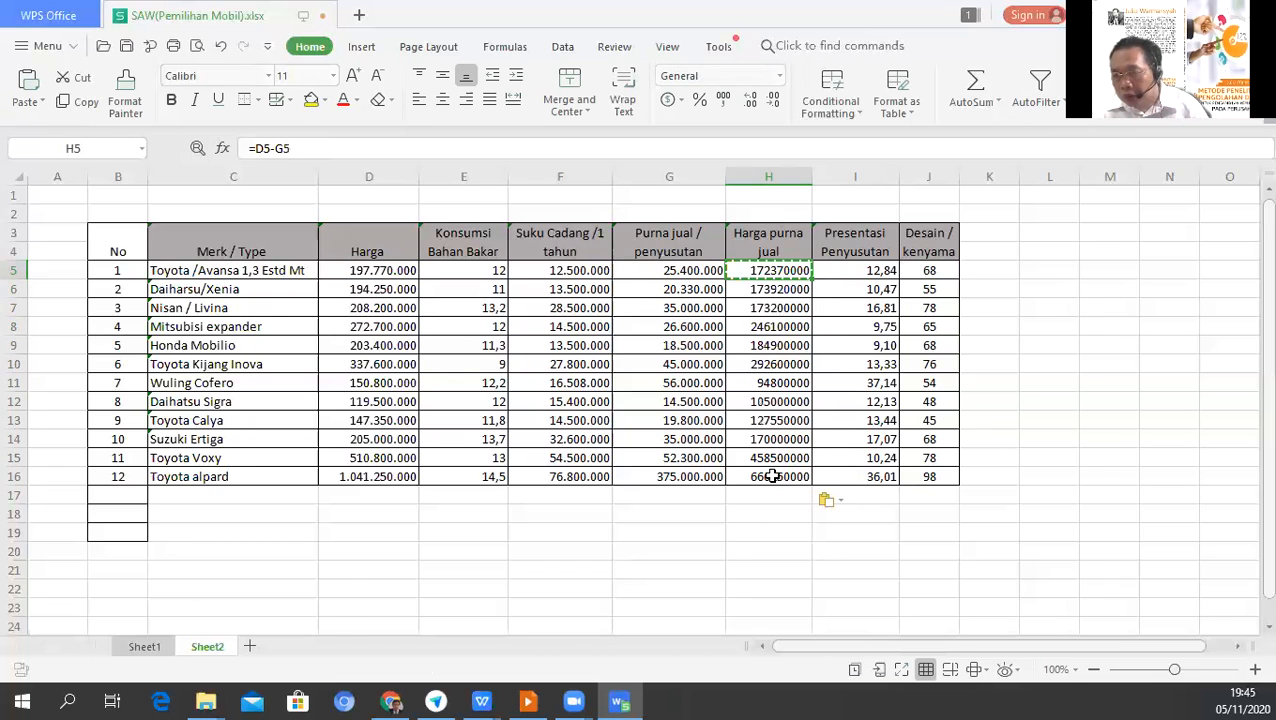
key("shift+Down")
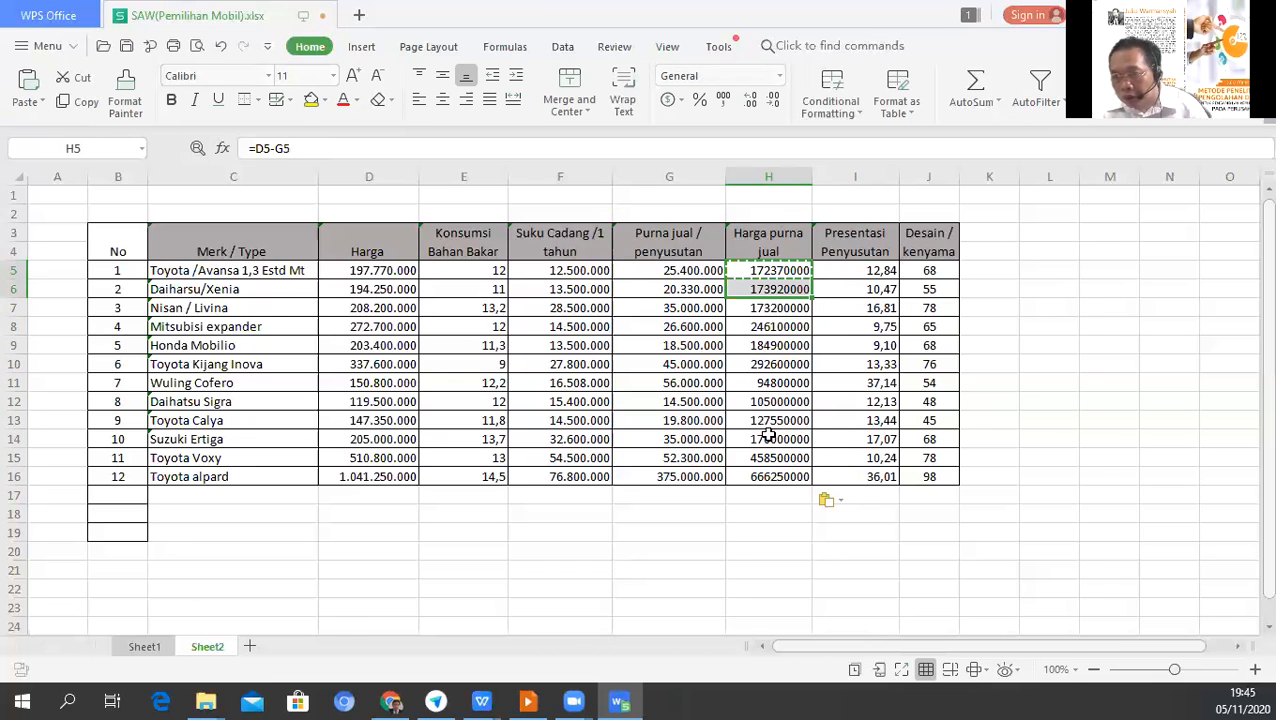
key("ctrl+shift+Down")
right_click(772, 297)
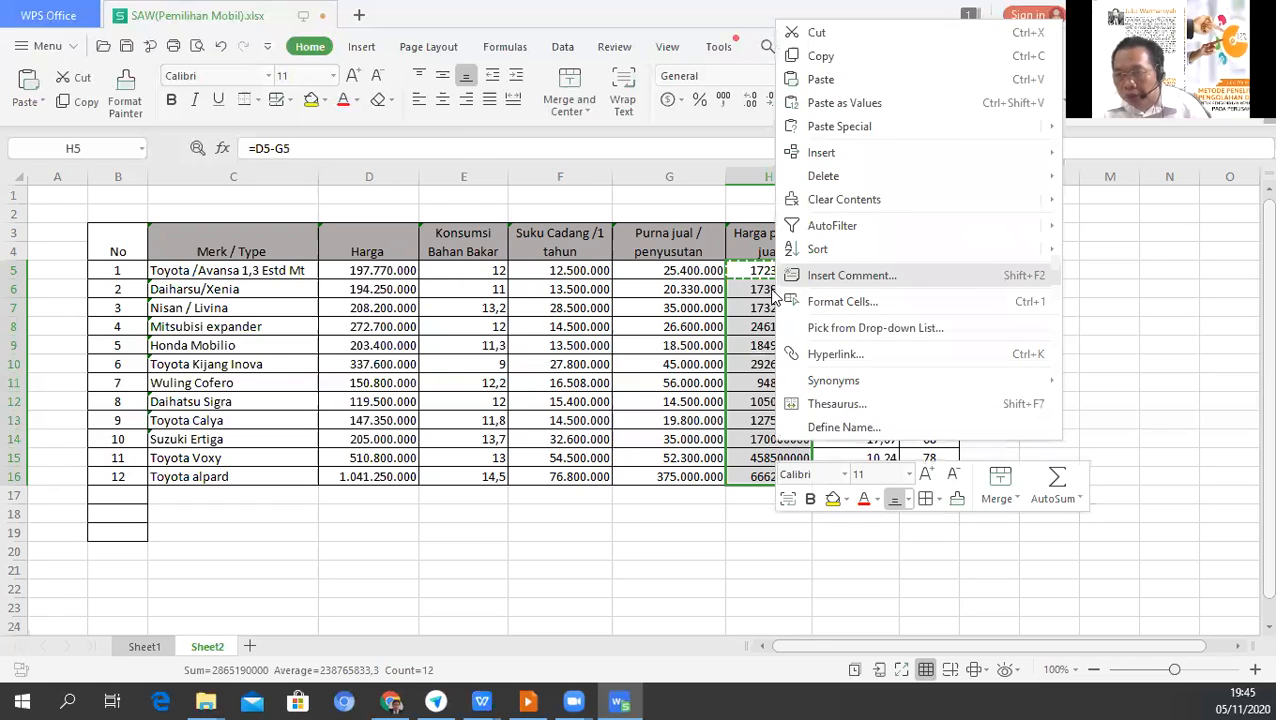
left_click(772, 297)
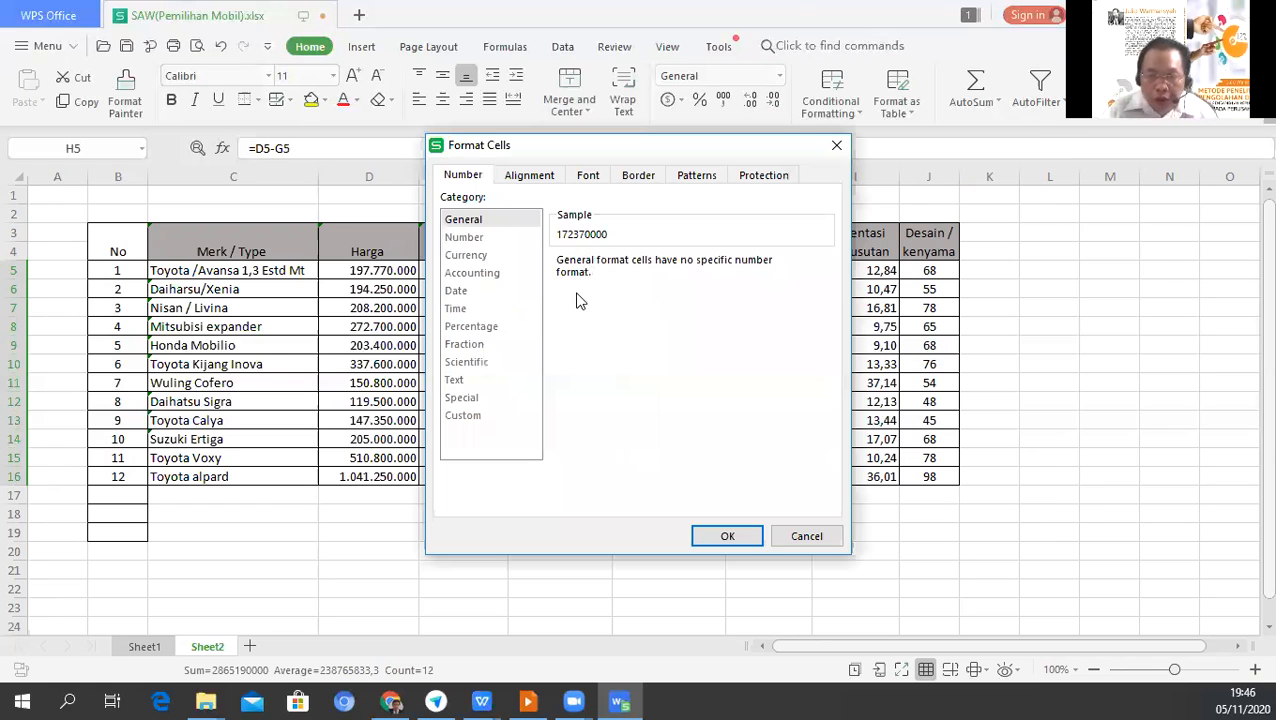
key("Down")
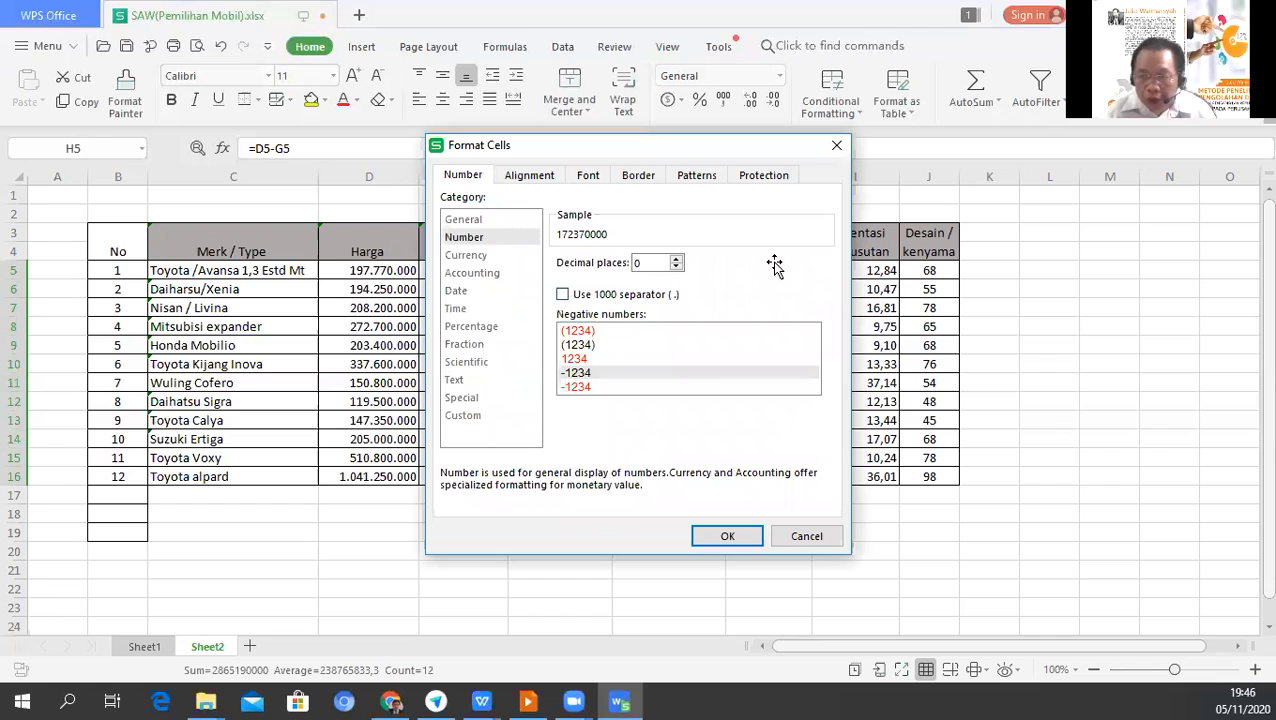
key("Return")
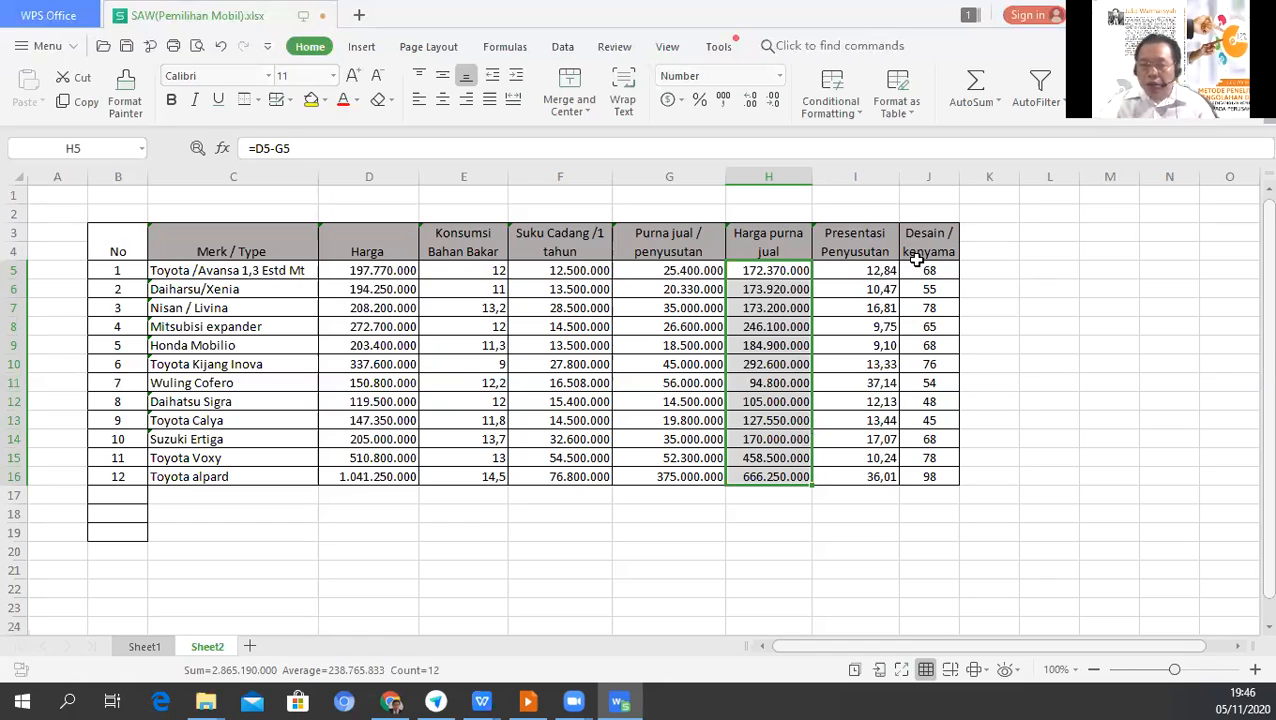
Copy the Harga header from D3 to L3, beside the car table.
left_click(389, 247)
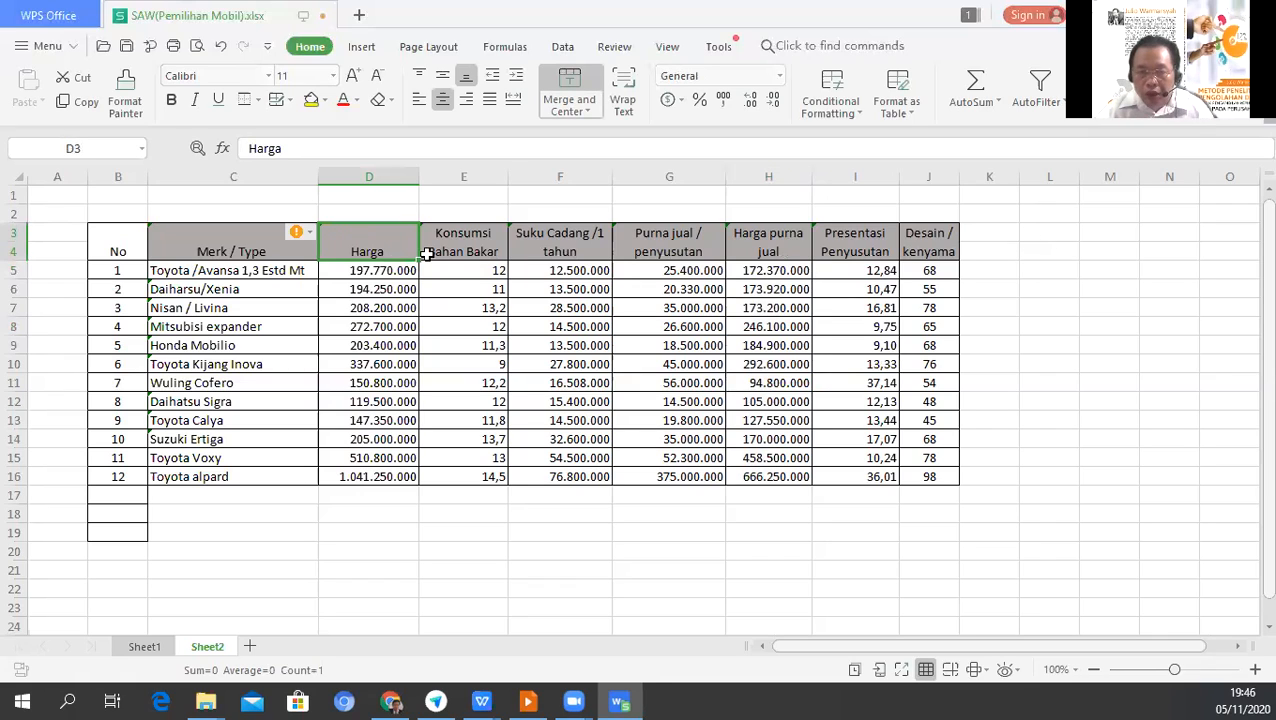
left_click(1037, 237)
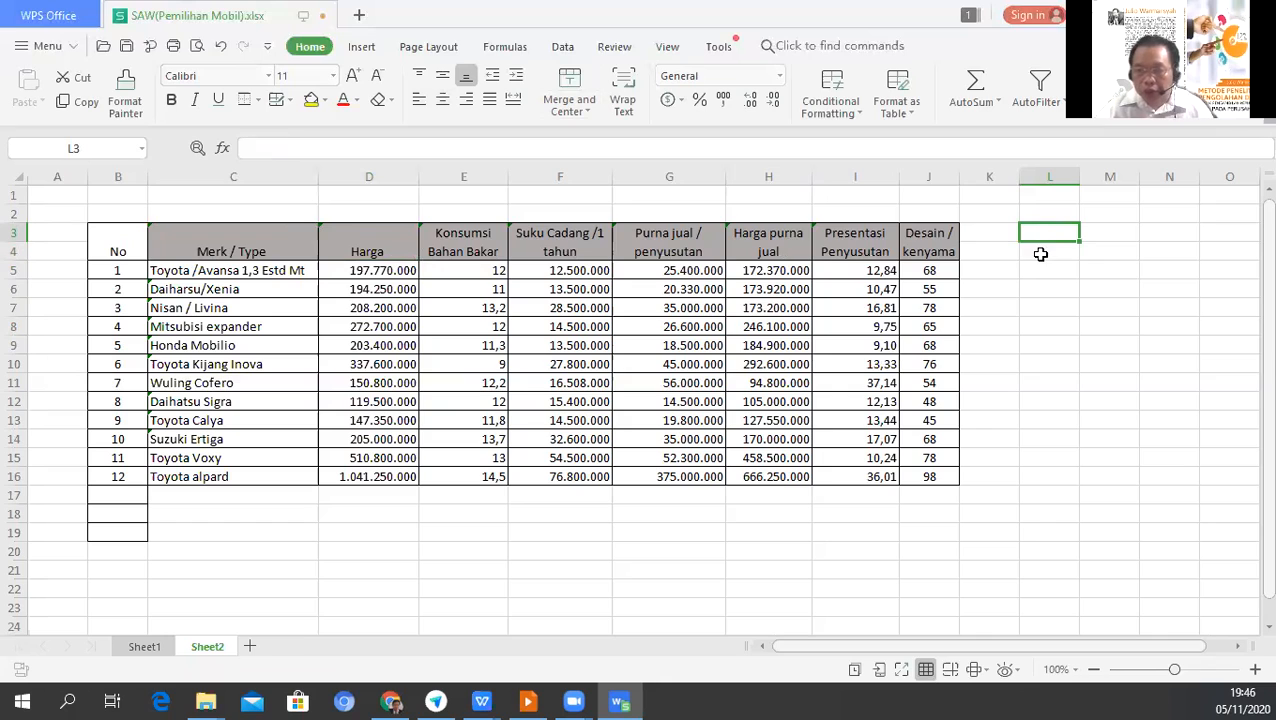
left_click(406, 247)
key("ctrl+c")
left_click(1050, 233)
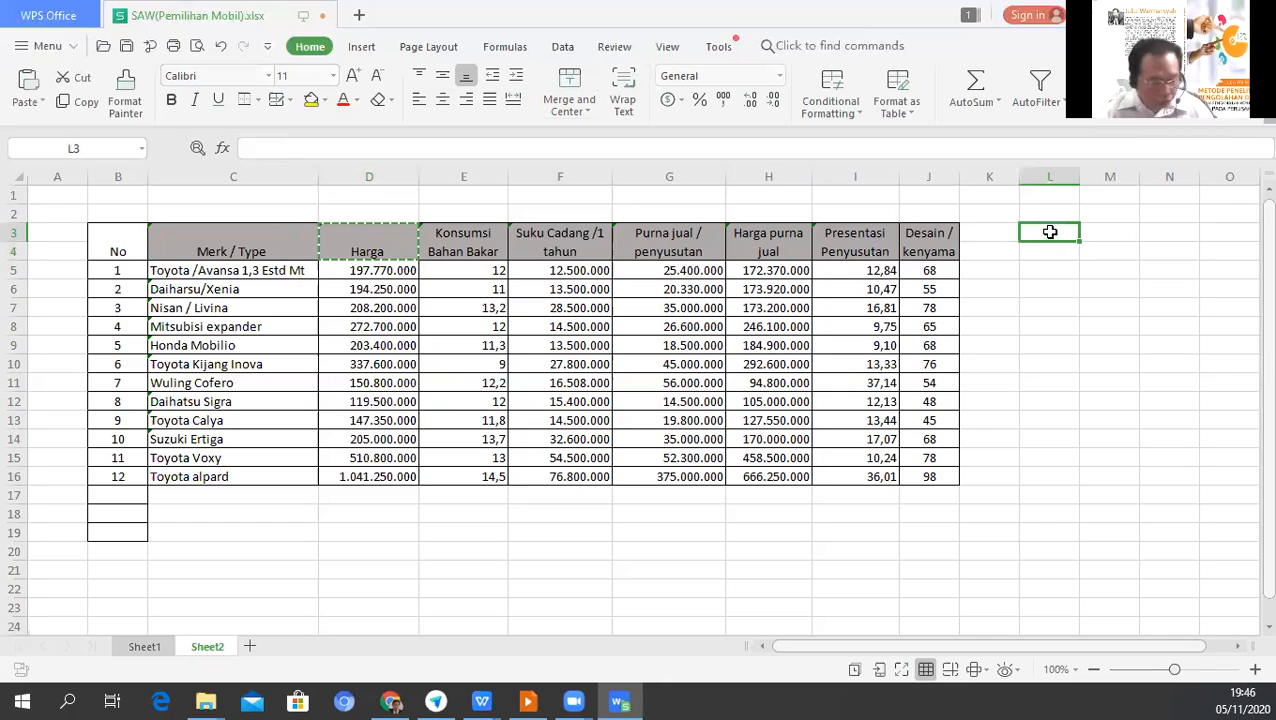
key("ctrl+v")
Copy the Konsumsi Bahan Bakar header from E3 to M3 and the Suku Cadang /1 tahun header from F3 to N3.
left_click(463, 254)
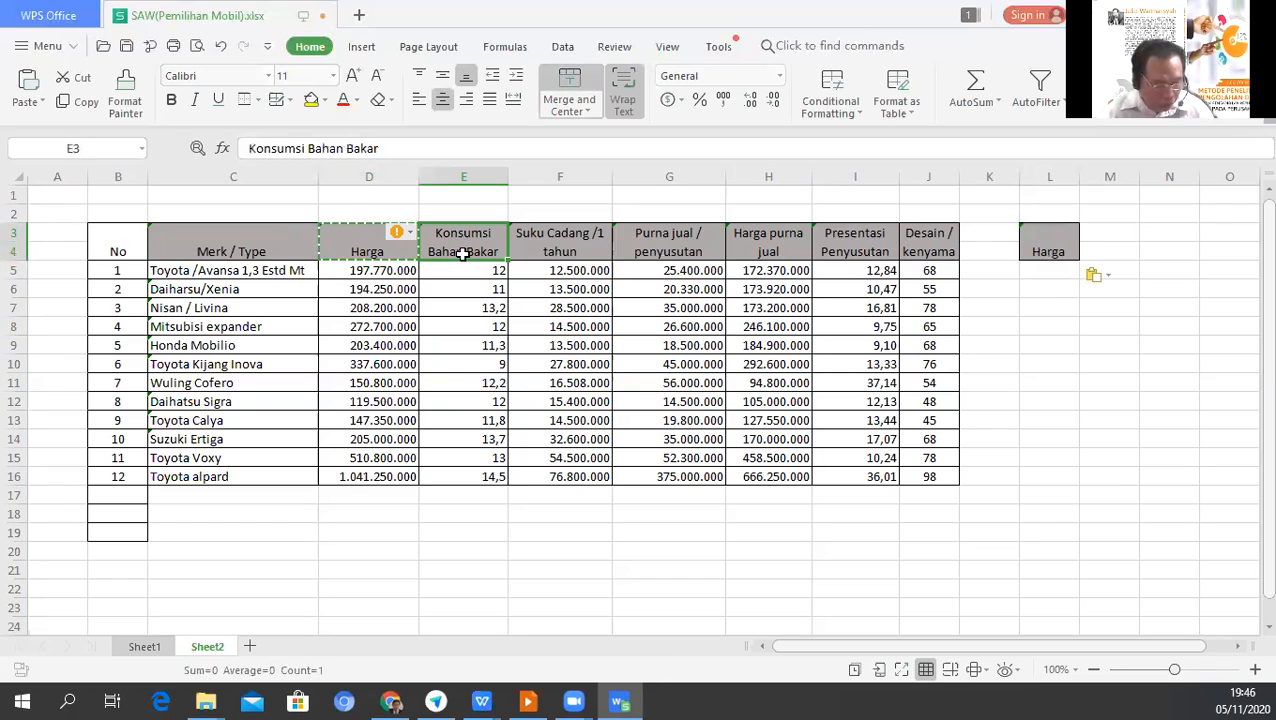
key("ctrl+c")
left_click(1094, 232)
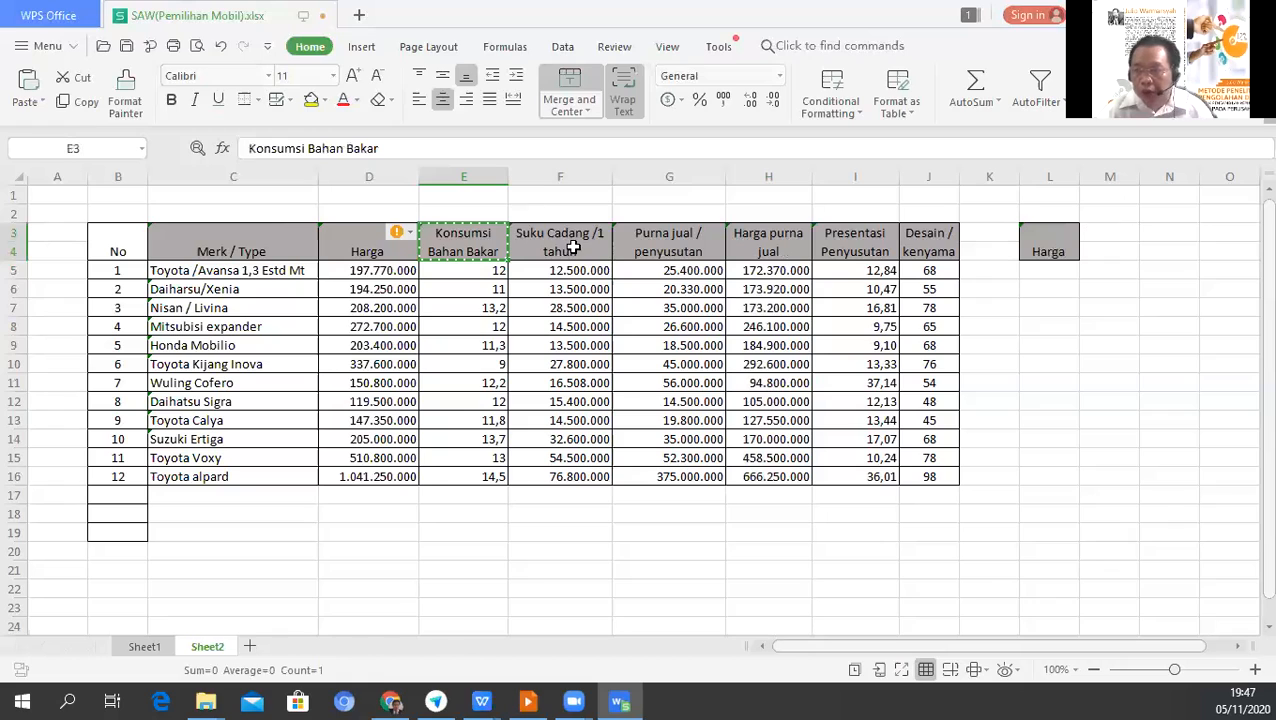
key("ctrl+v")
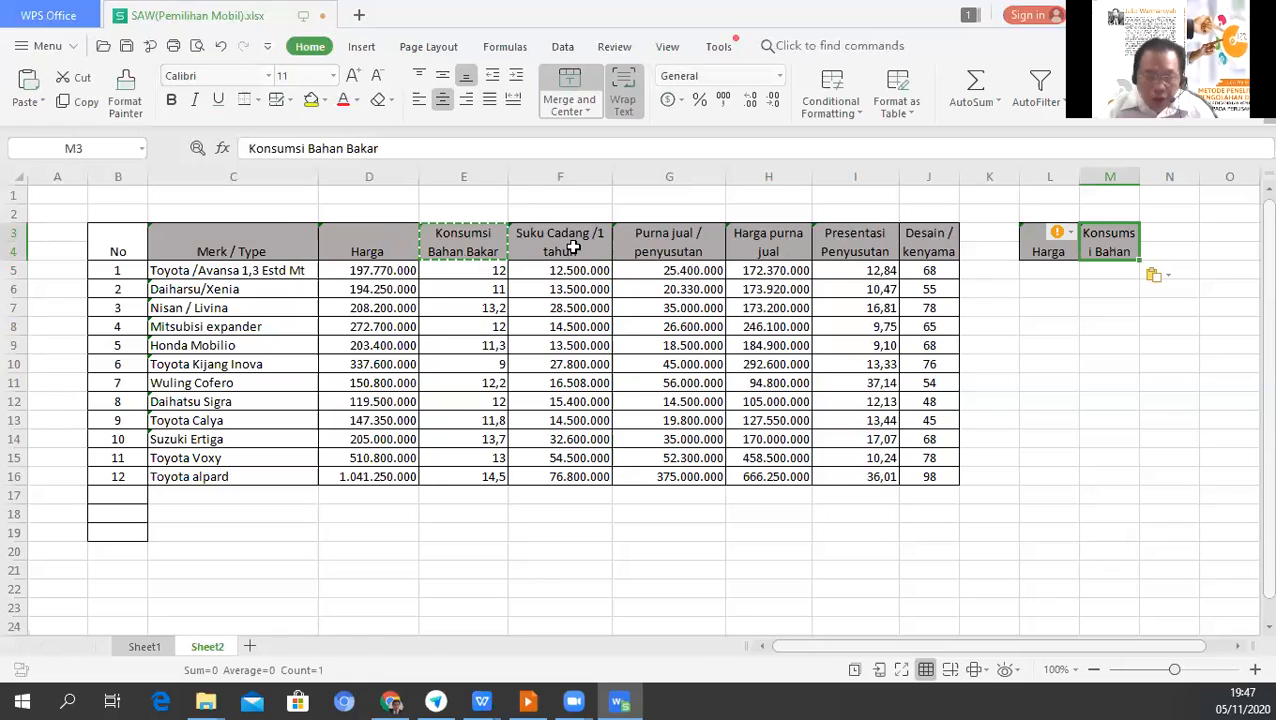
left_click(573, 247)
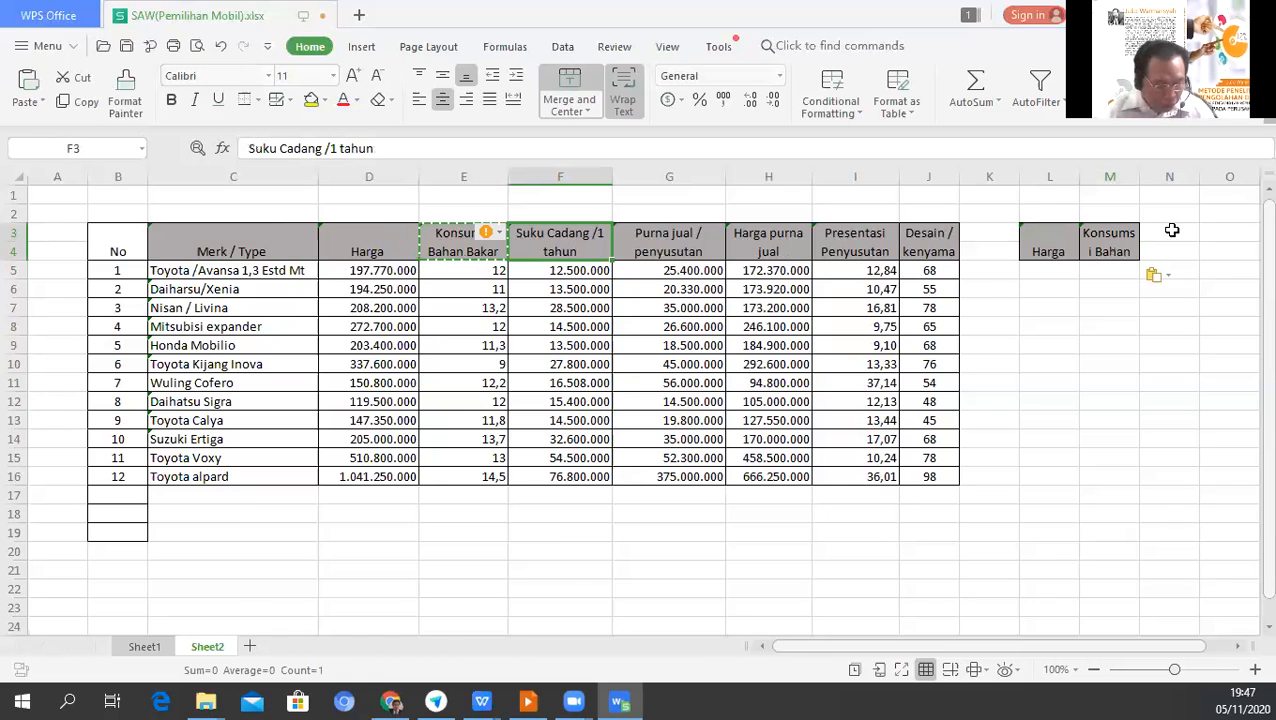
key("ctrl+c")
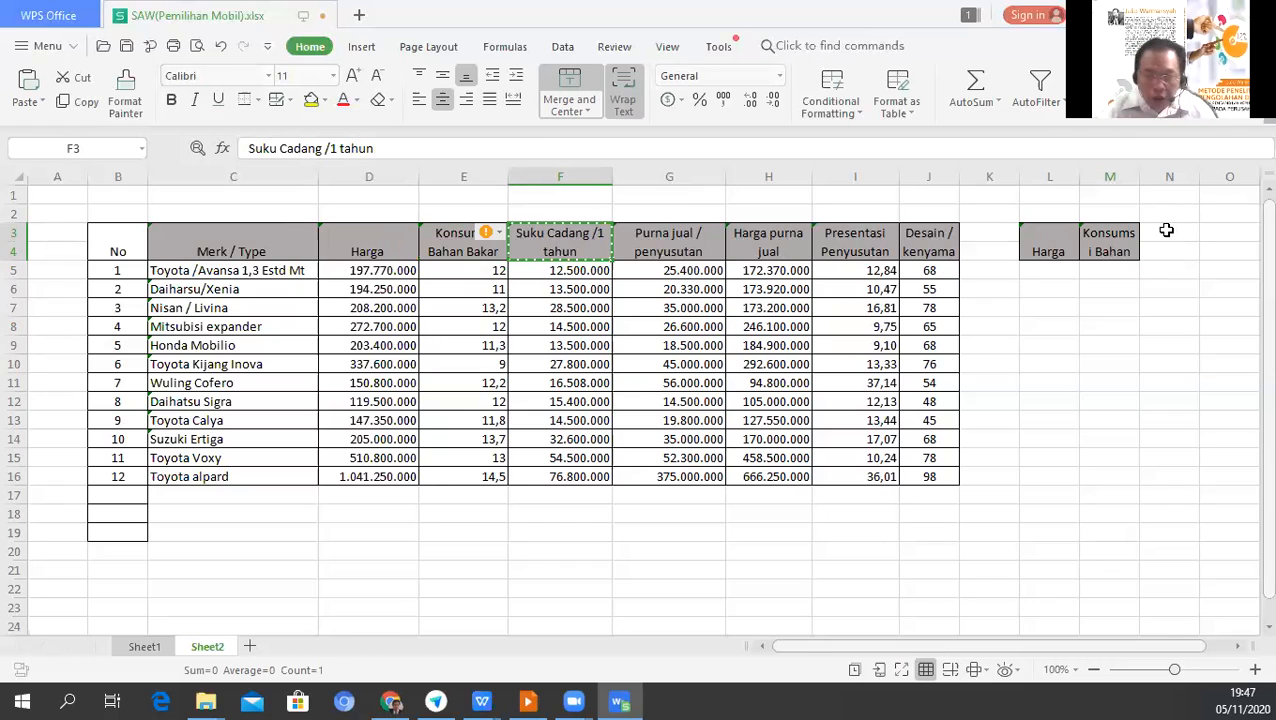
left_click(1170, 232)
key("ctrl+v")
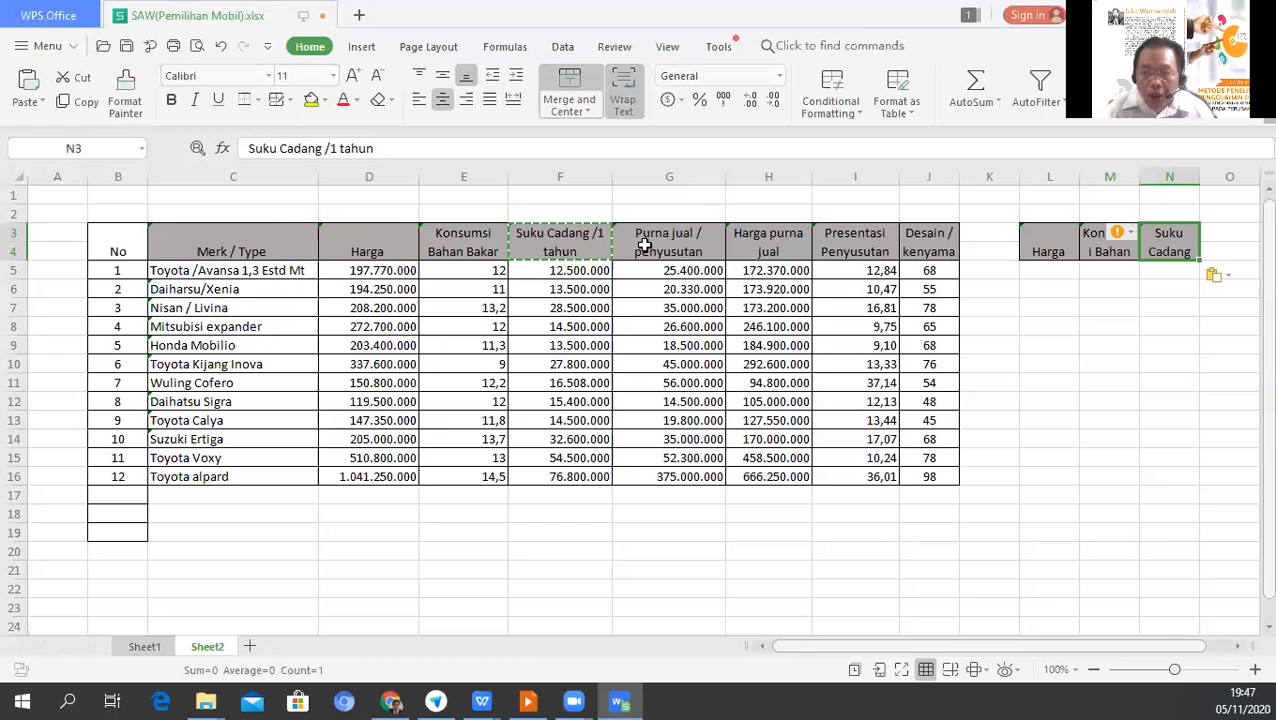
Copy the Purna jual / penyusutan header from G3 to O3 and the Desain / kenyamanan header from J3 to P3.
left_click(647, 245)
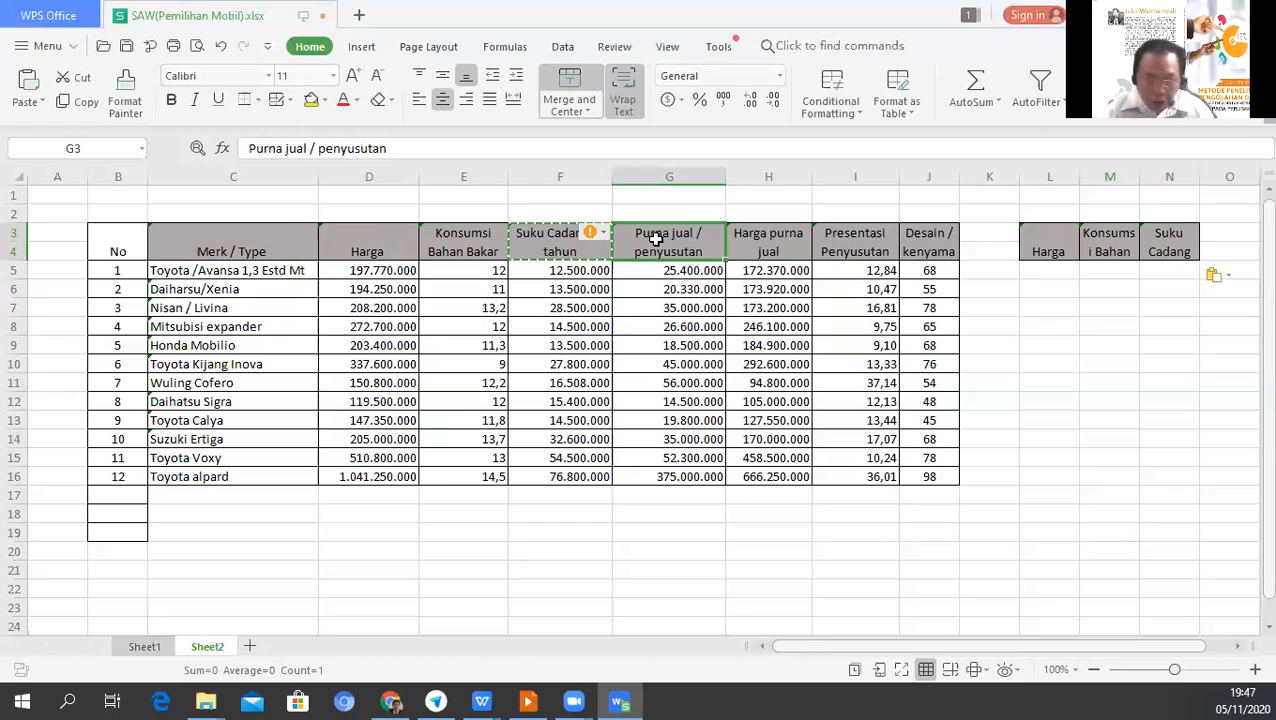
key("ctrl+c")
left_click(1224, 229)
key("ctrl+v")
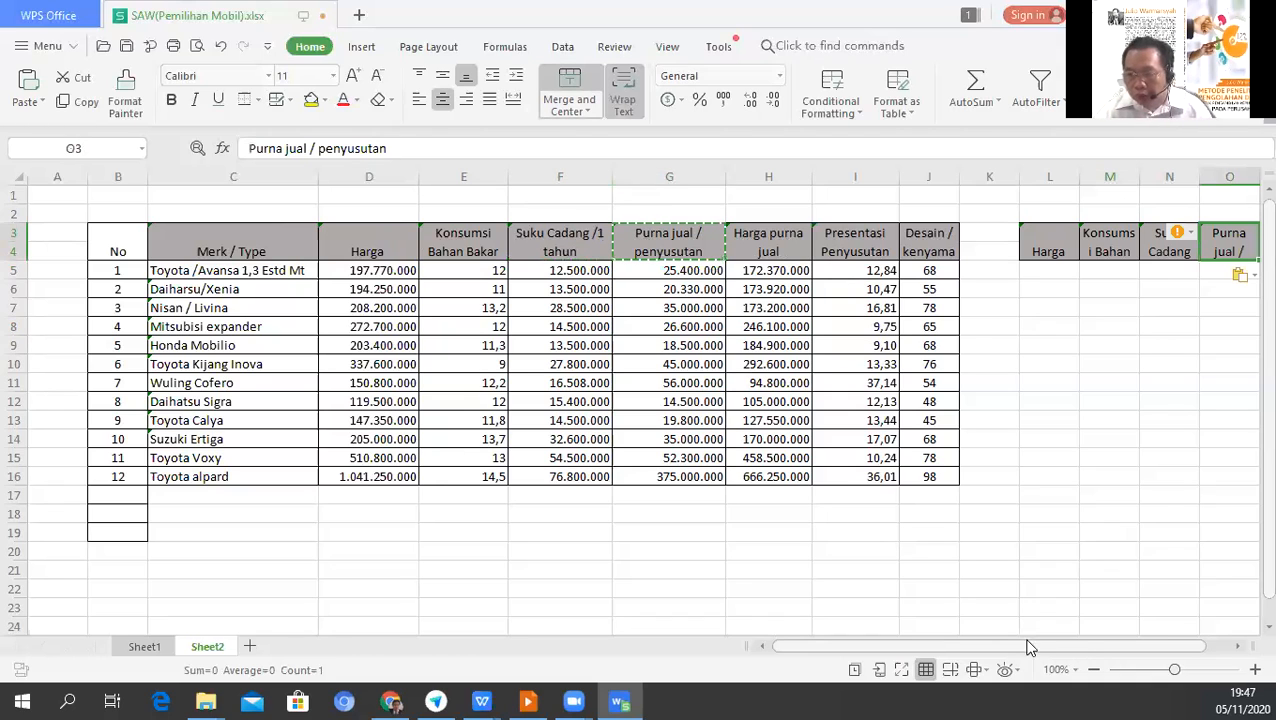
left_click_drag(1083, 646, 1104, 646)
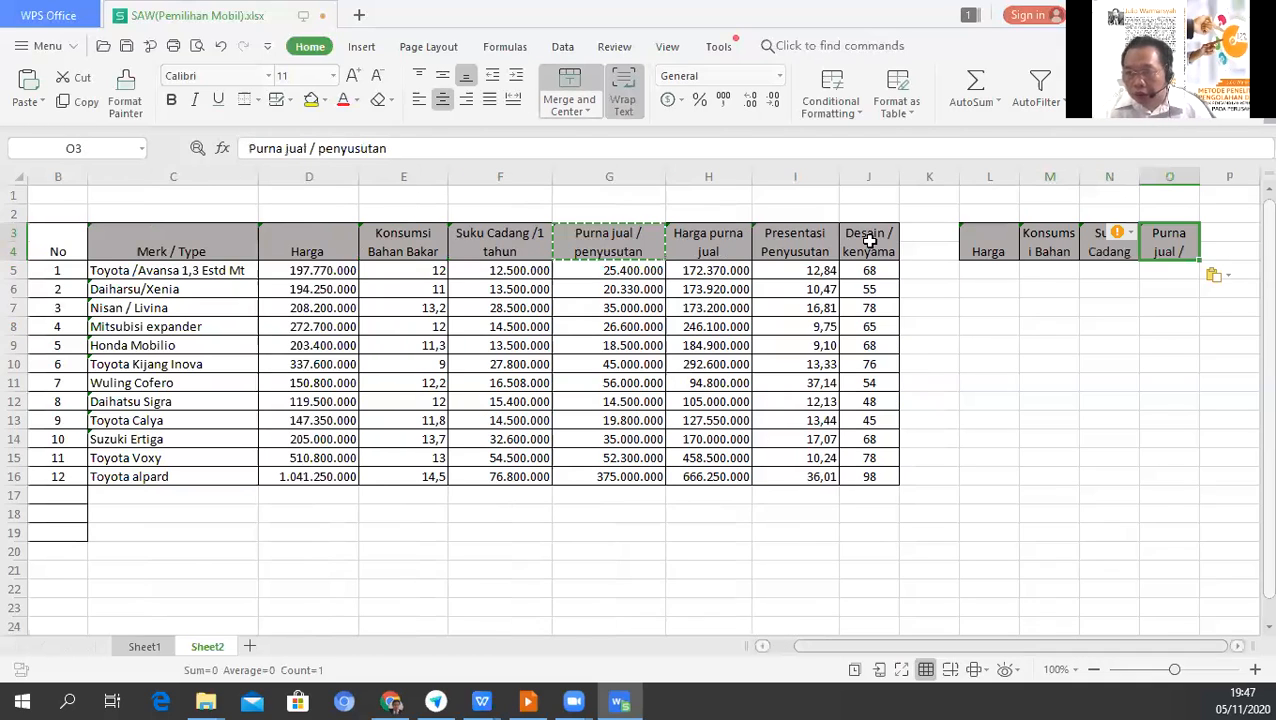
left_click(869, 241)
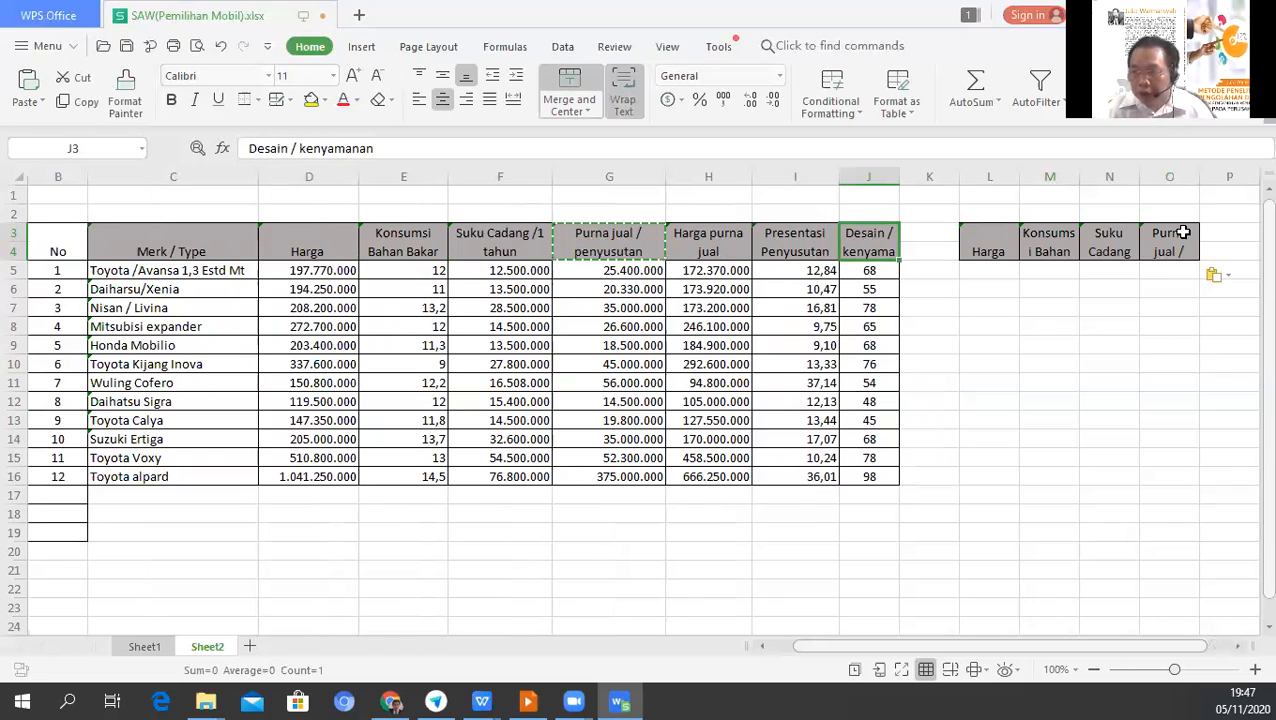
key("ctrl+c")
left_click(1221, 232)
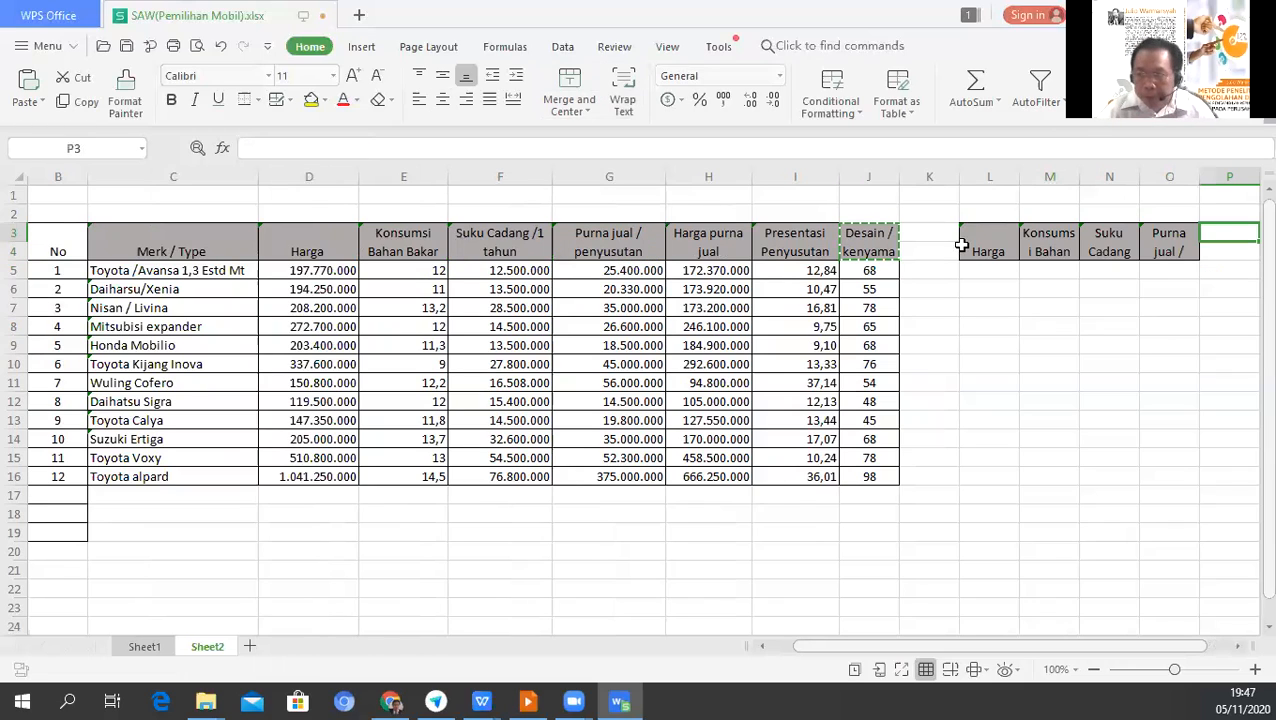
key("ctrl+v")
left_click_drag(989, 242, 1160, 494)
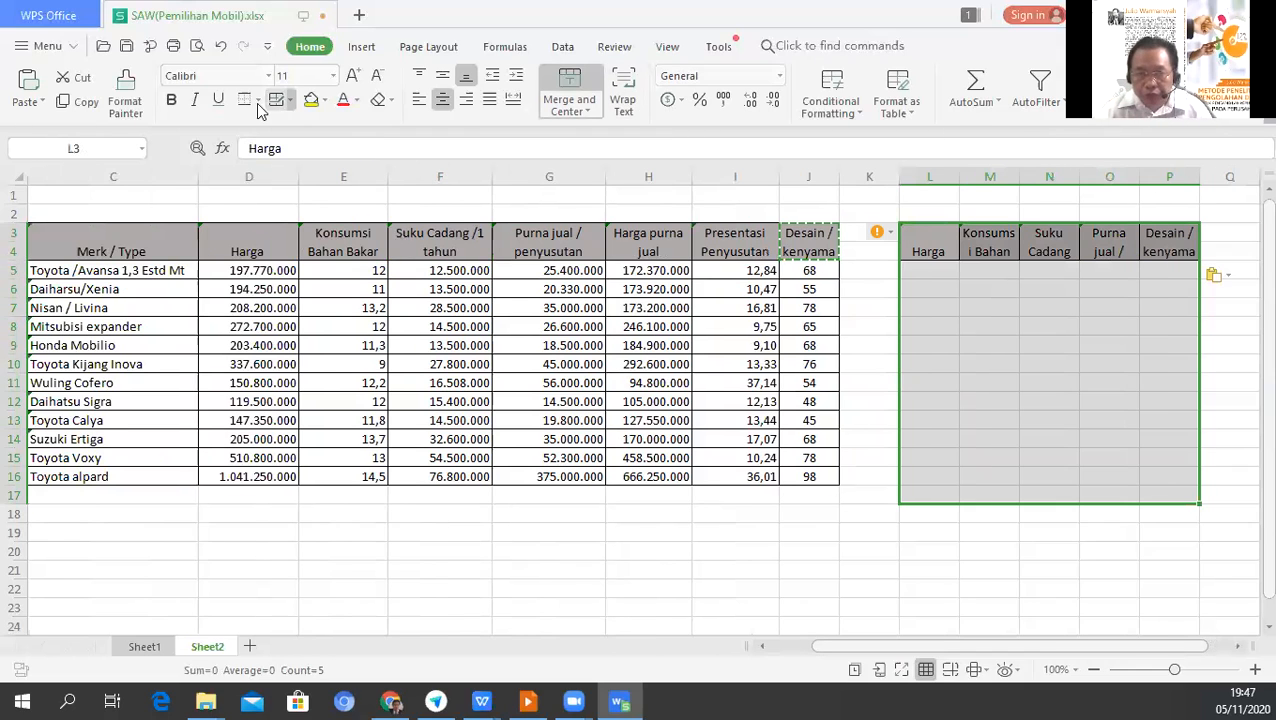
left_click(258, 102)
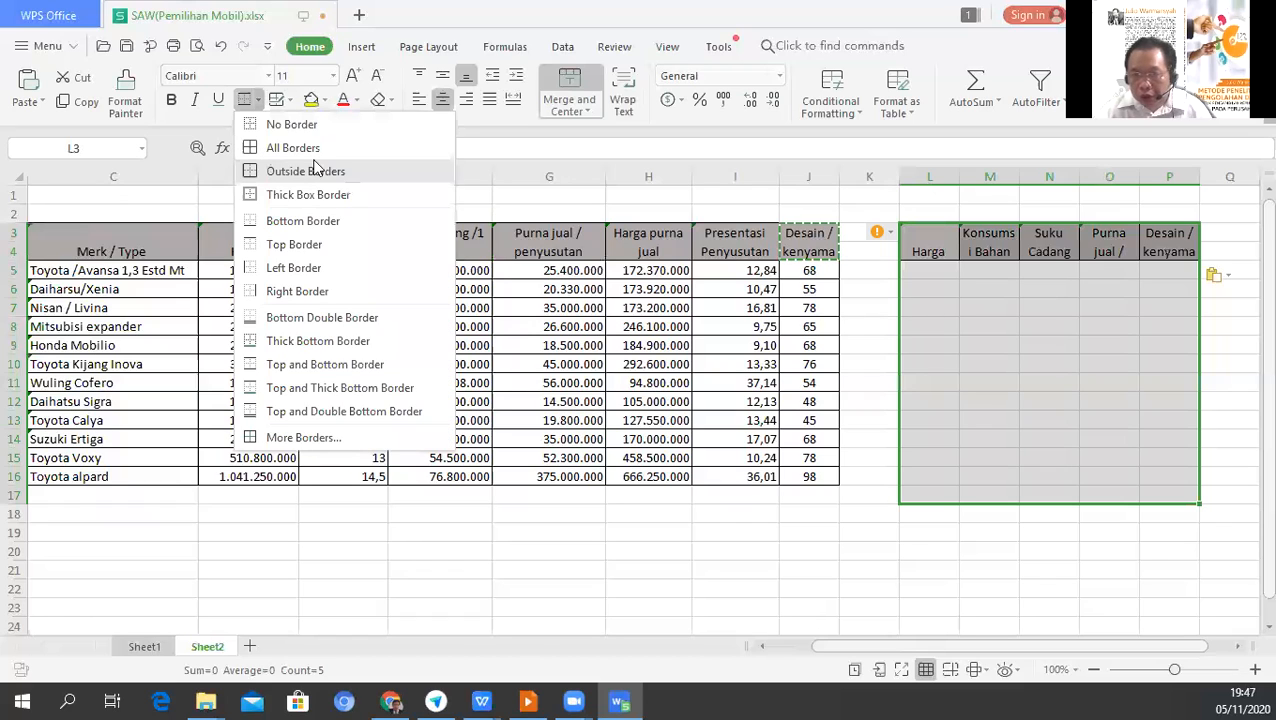
key("Escape")
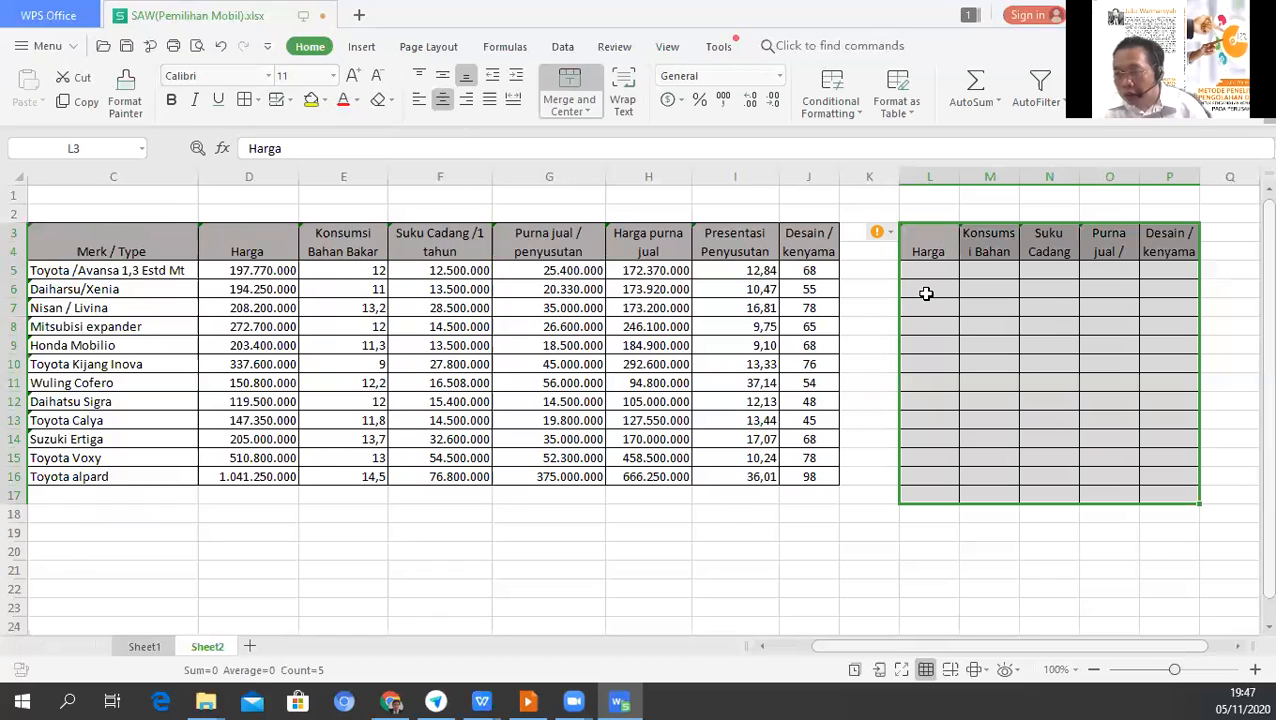
left_click(932, 267)
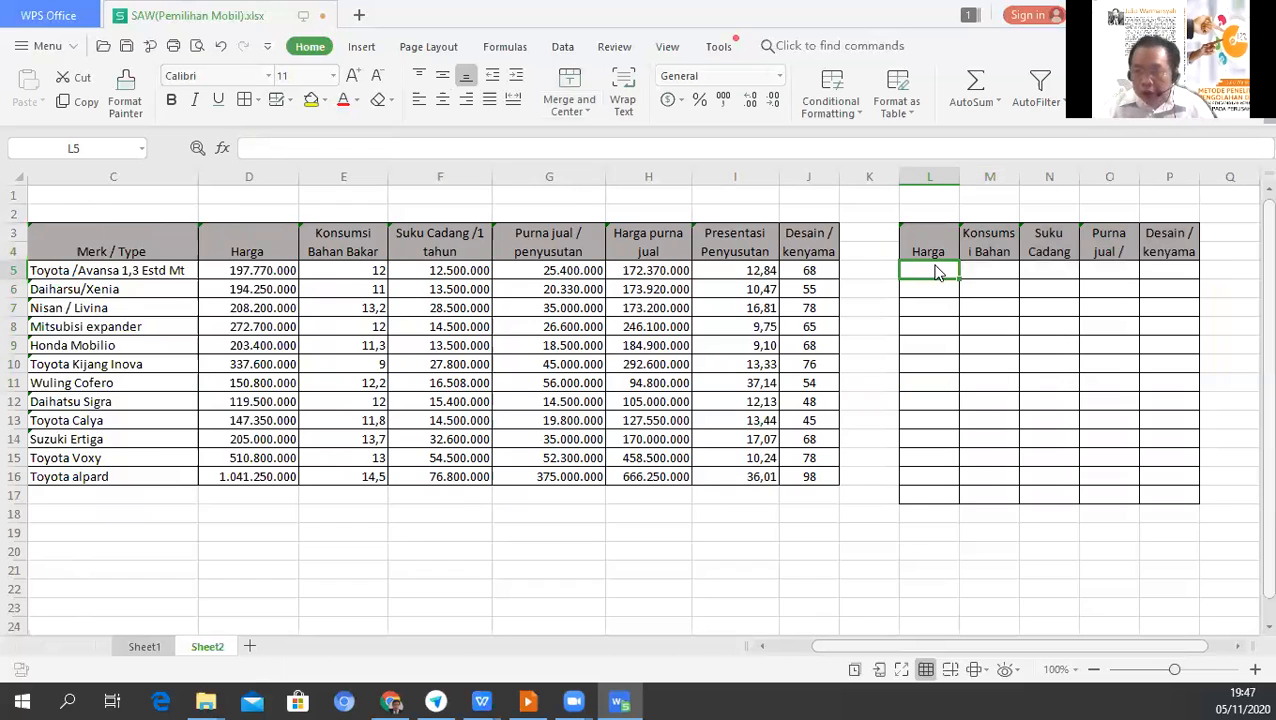
key("ctrl+z")
Apply all borders to the new criteria table in L3:P16.
left_click(928, 257)
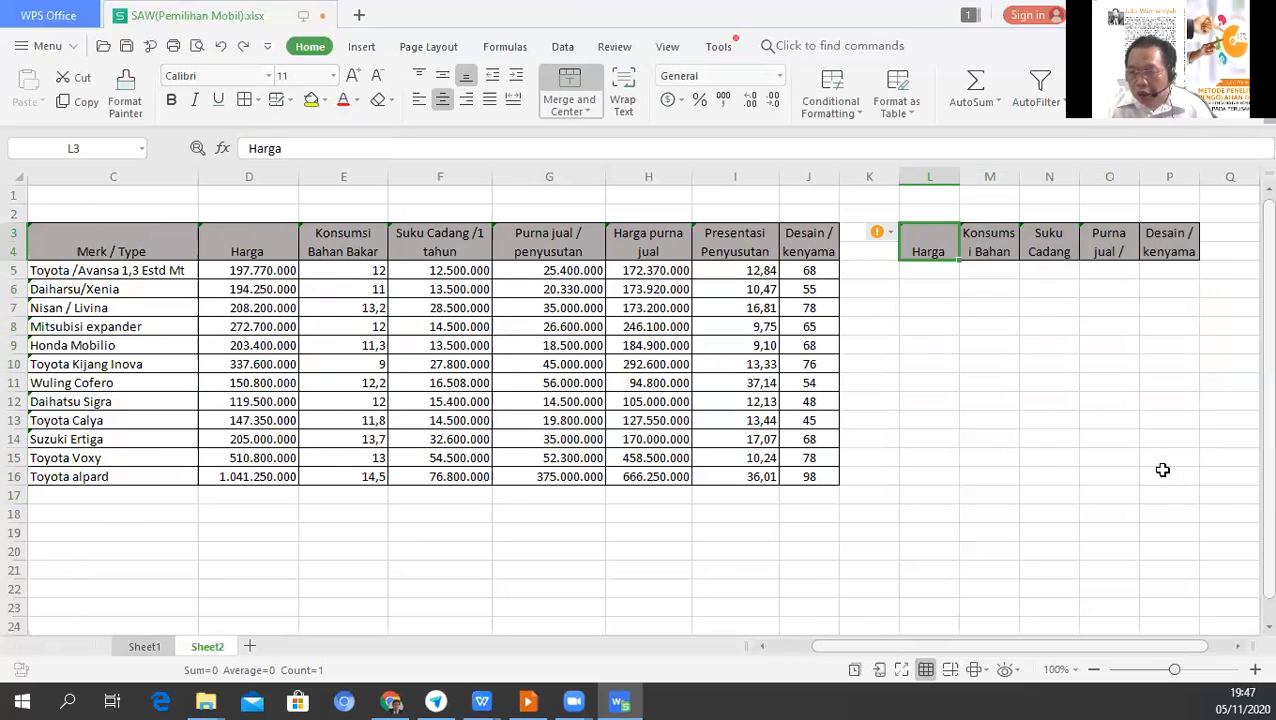
left_click(1162, 470, "shift")
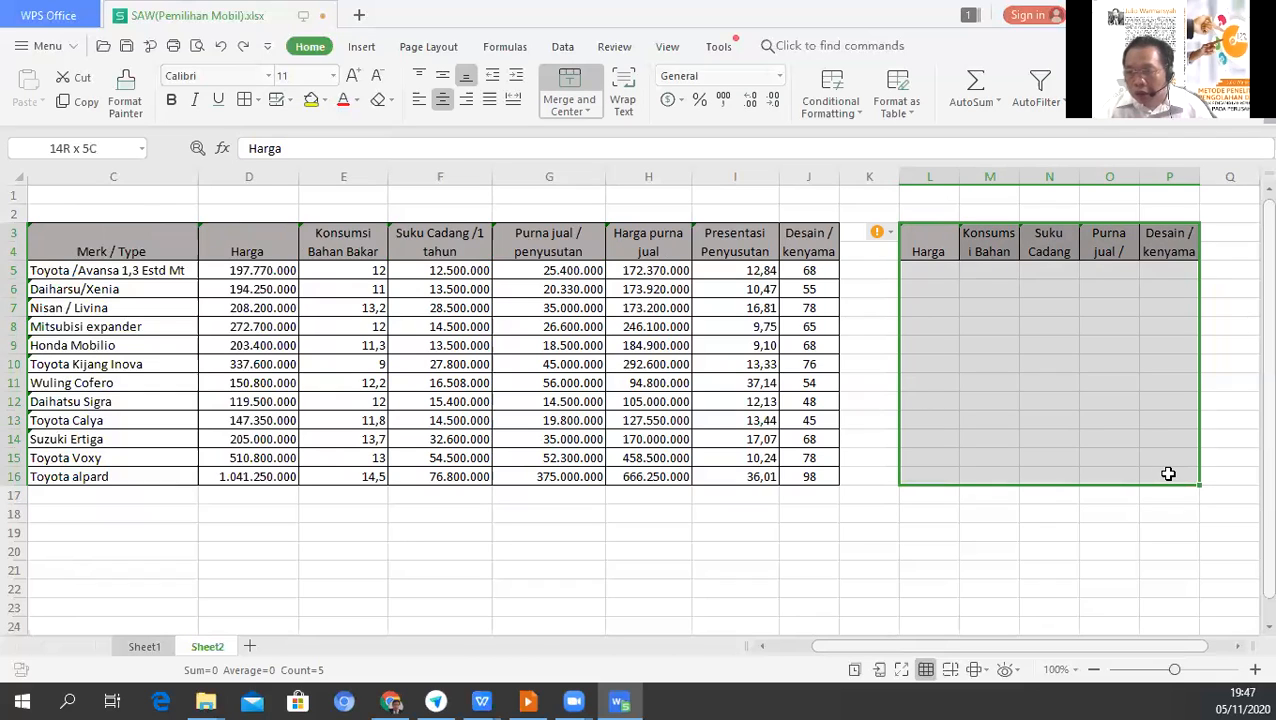
left_click(240, 103)
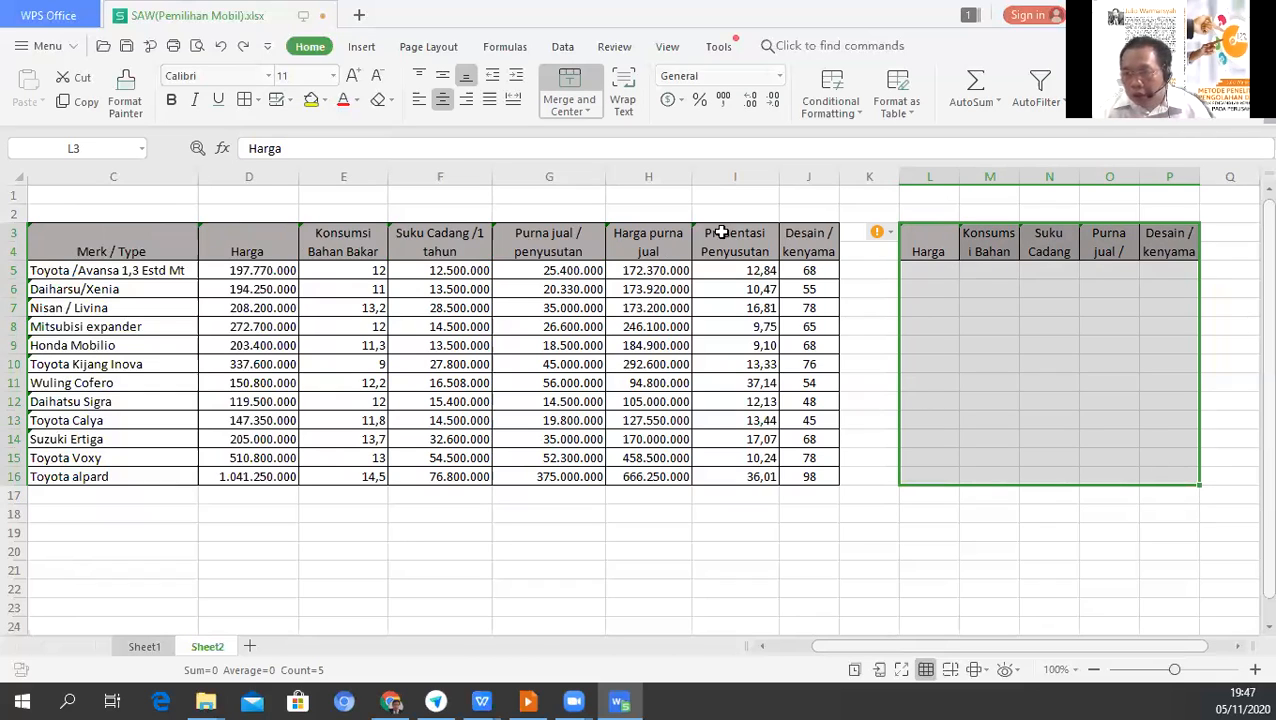
Calculate the first car's normalized Harga value in L5 with the formula =MIN(D5:D16)/D5.
left_click(942, 270)
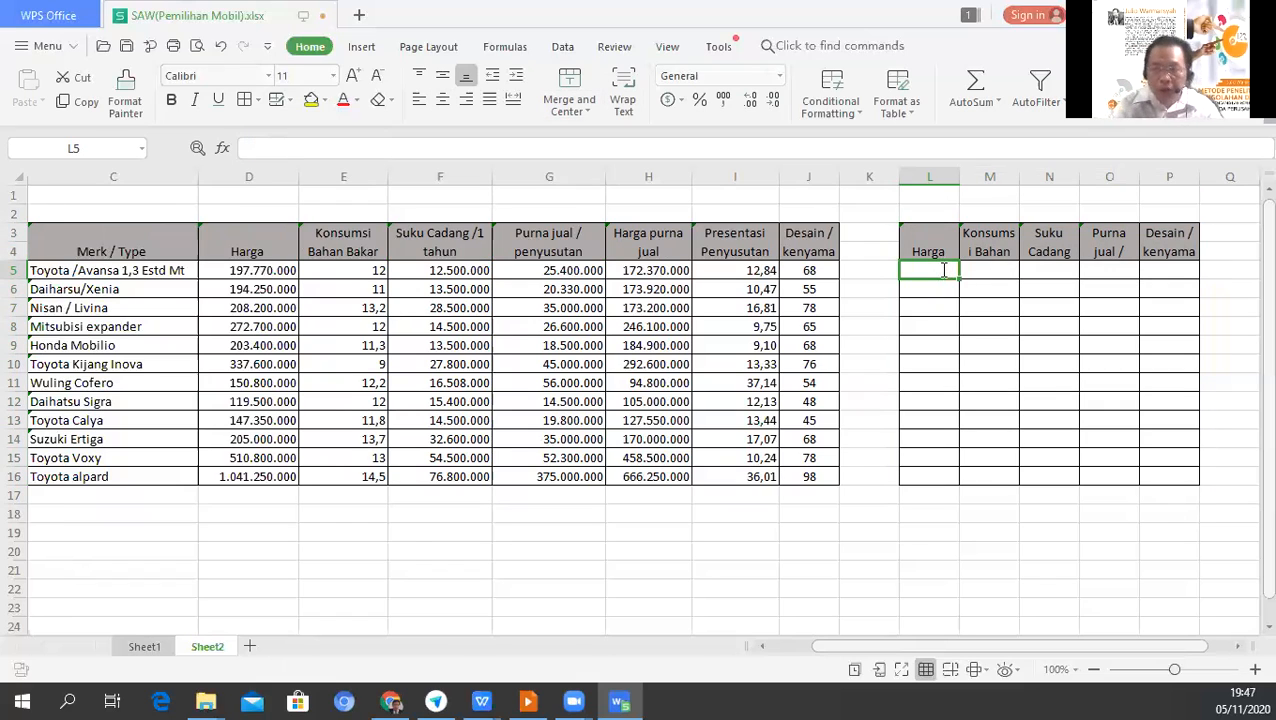
type("=")
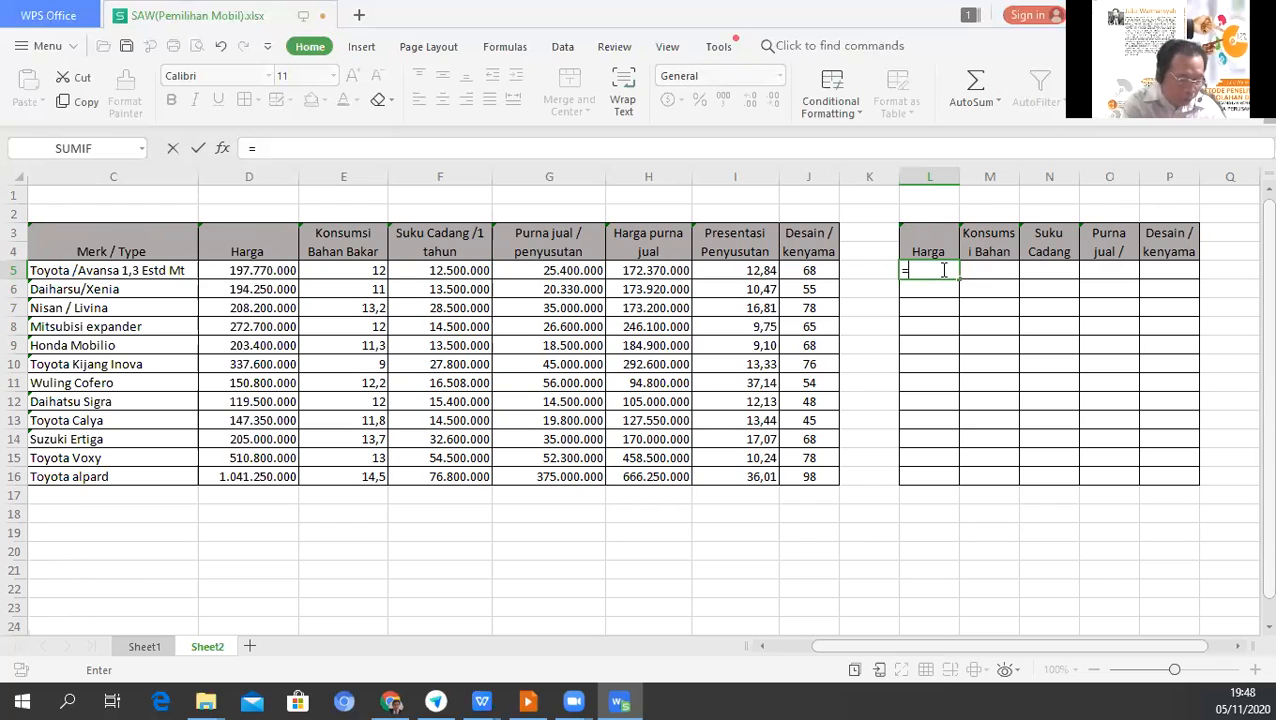
type("m")
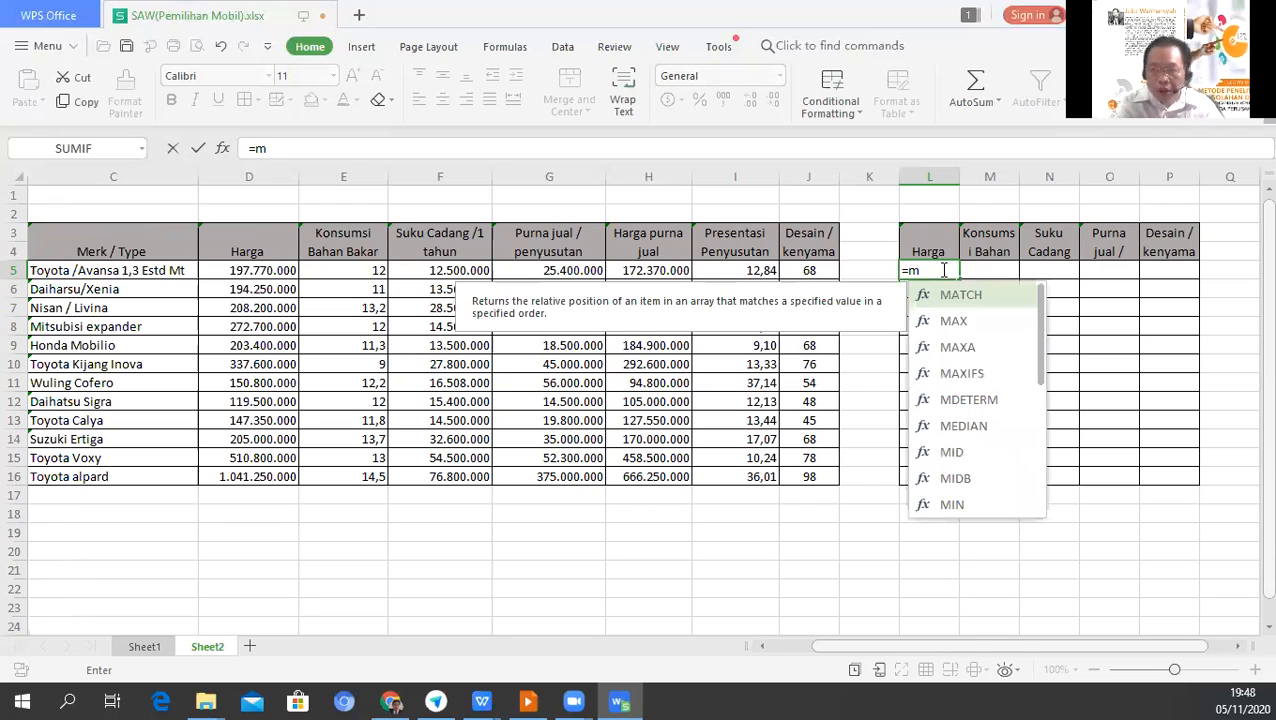
type("in")
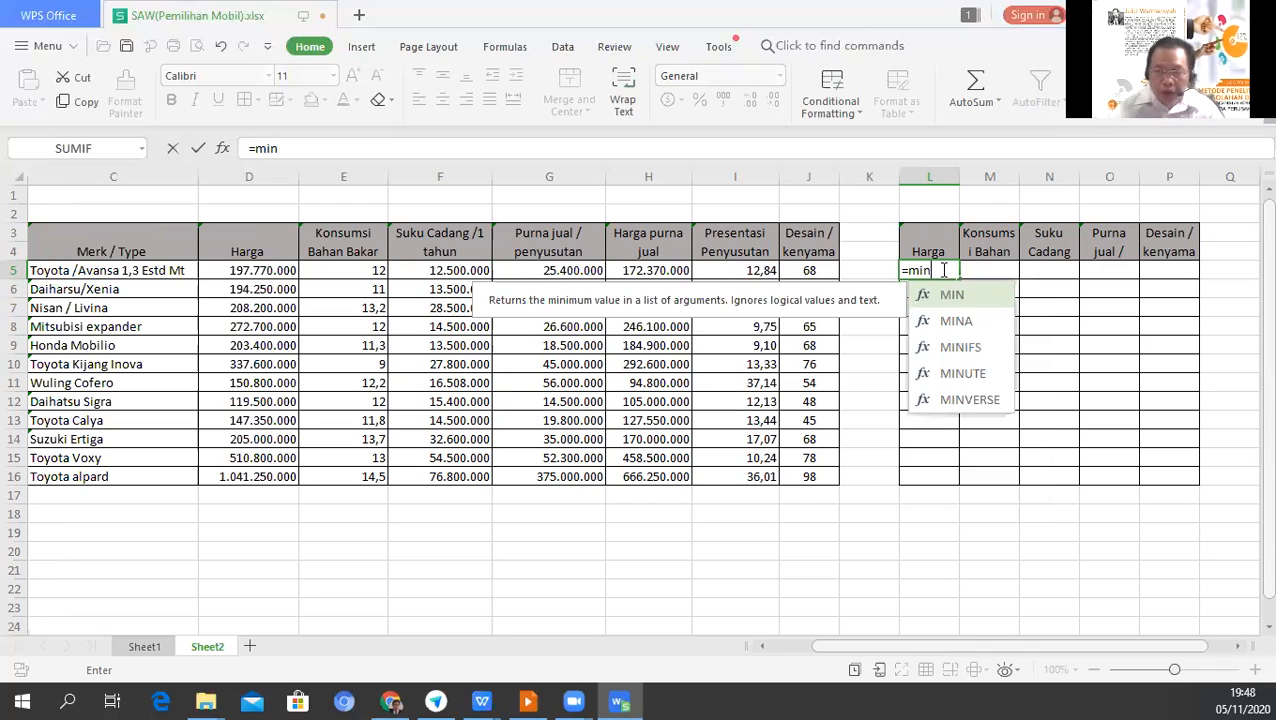
type("(")
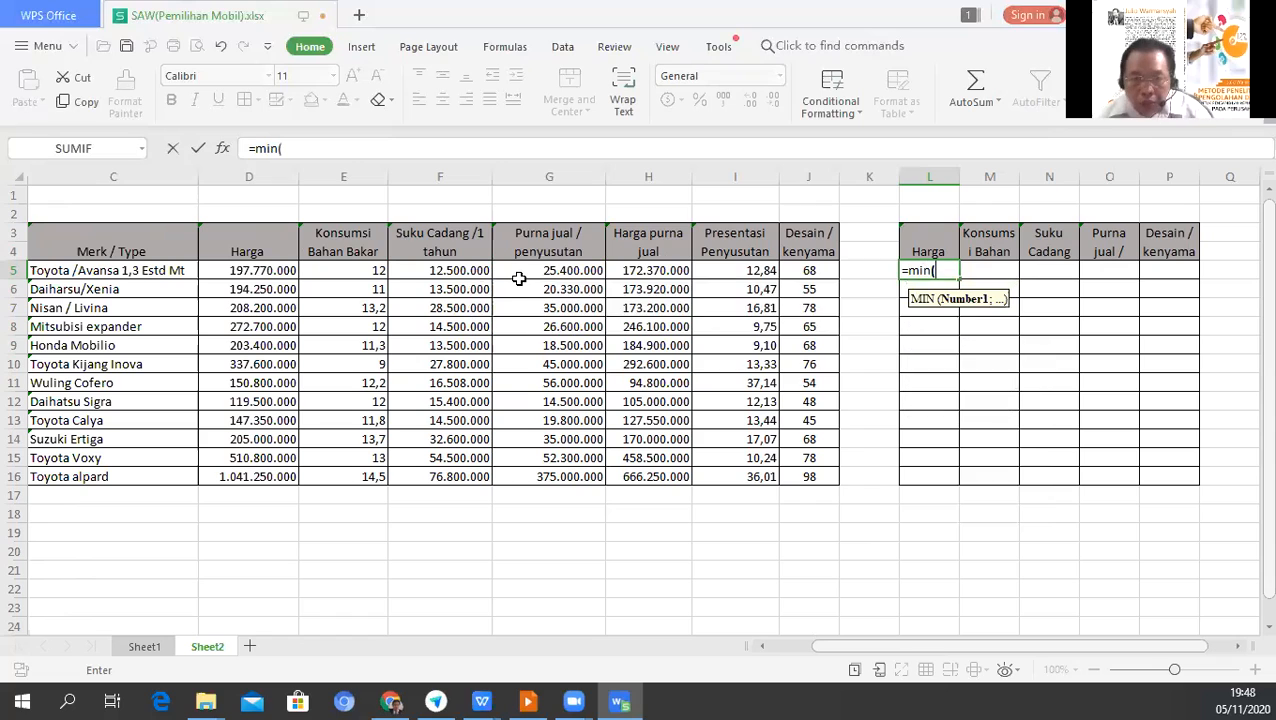
left_click(257, 272)
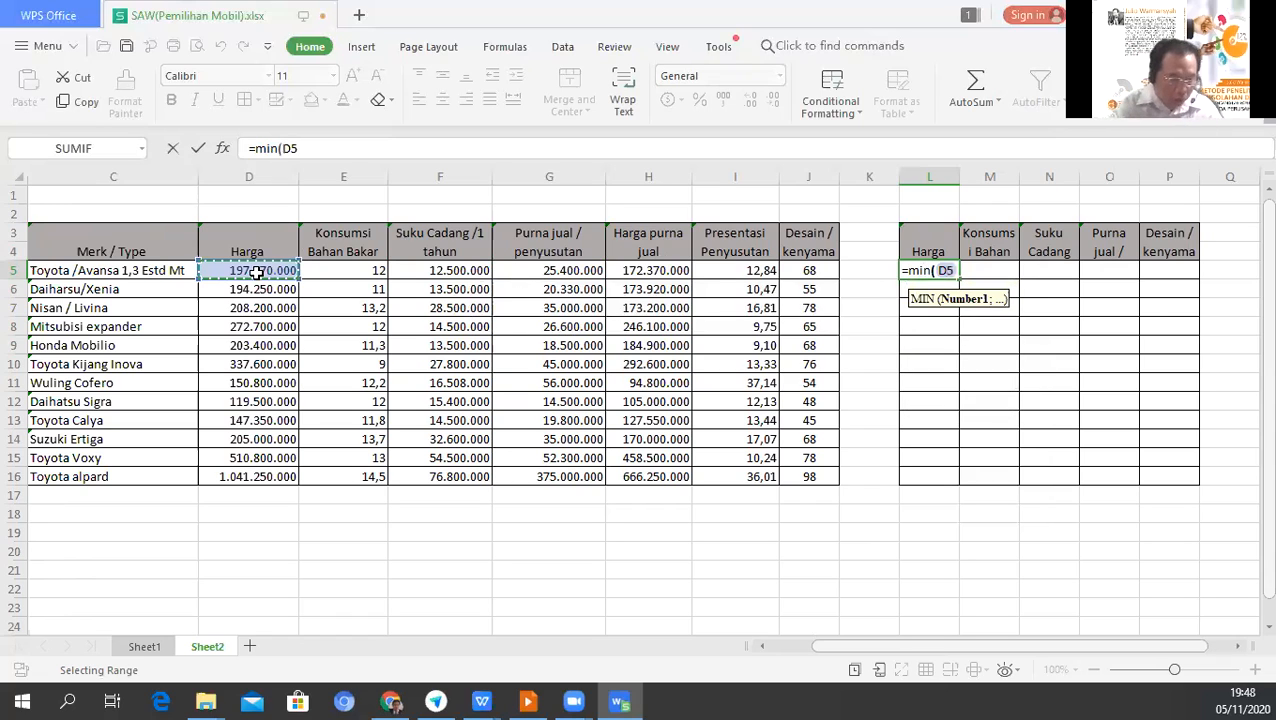
type(":")
key("Down")
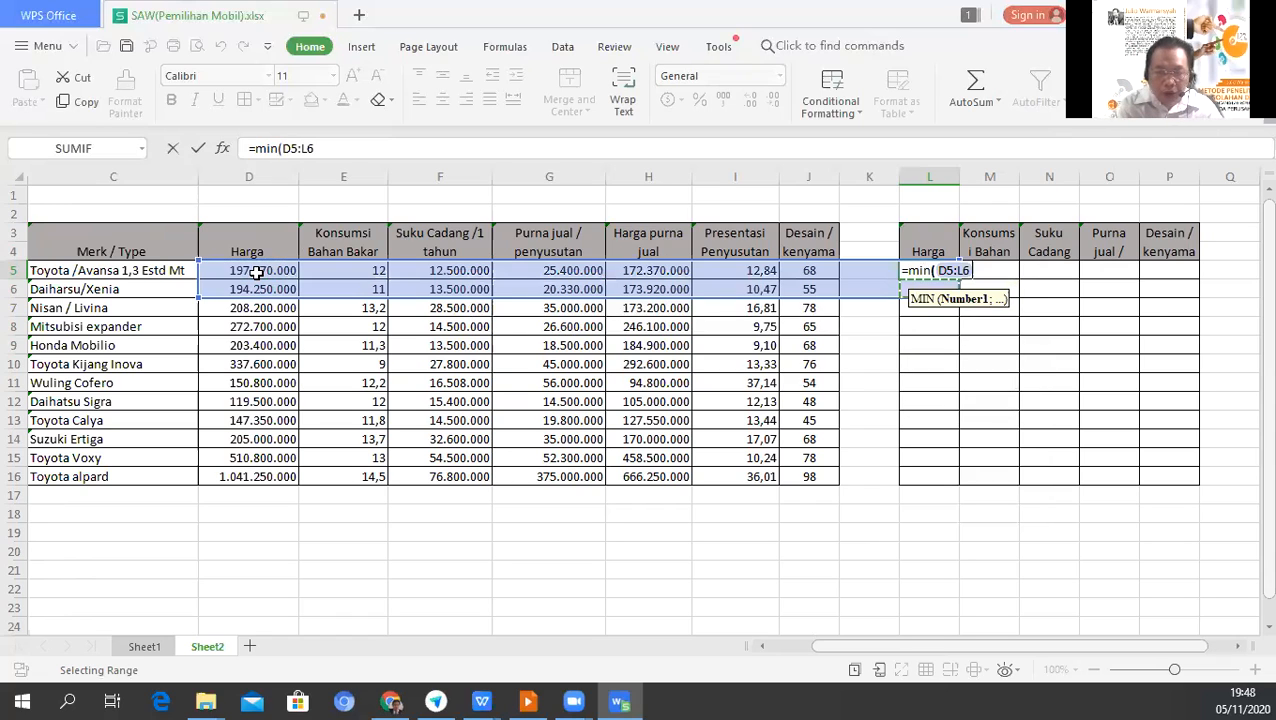
key("Left")
key("Left")
key("Down")
key("Down")
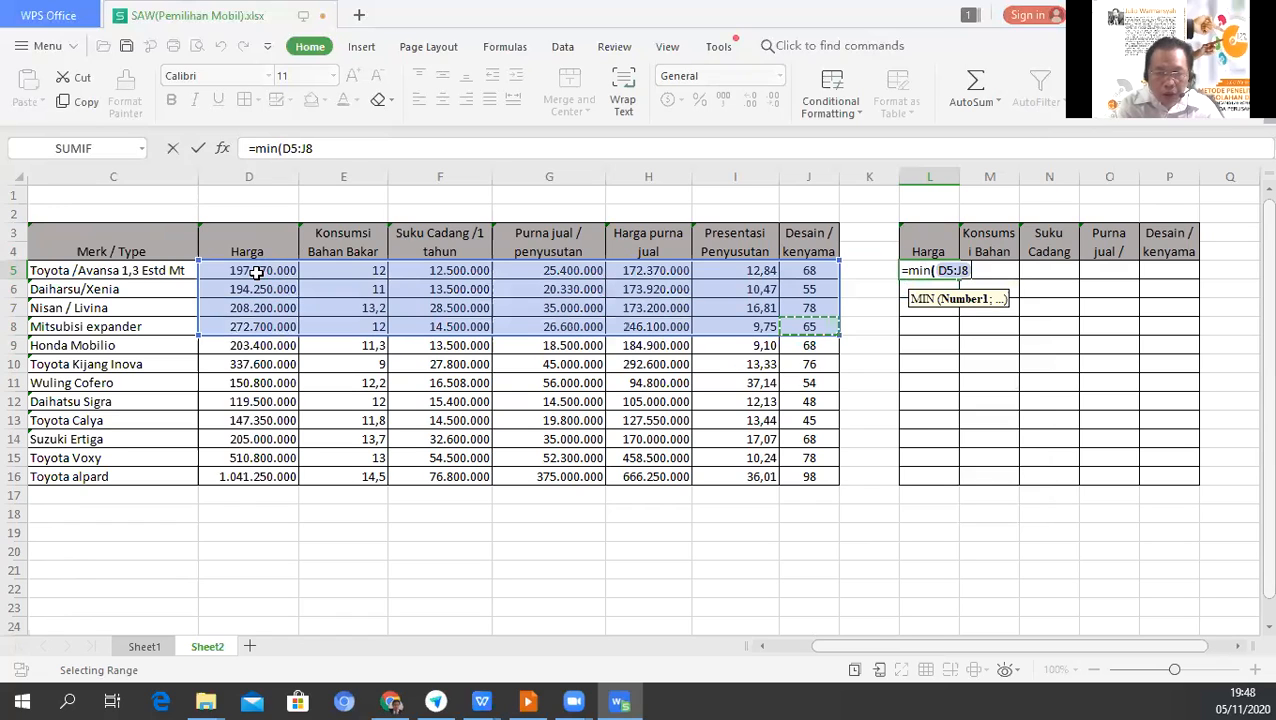
key("Left")
key("Left")
key("Left")
key("Left")
key("Left")
key("Left")
key("Down")
key("Down")
key("Down")
key("Down")
key("Down")
key("Down")
key("Down")
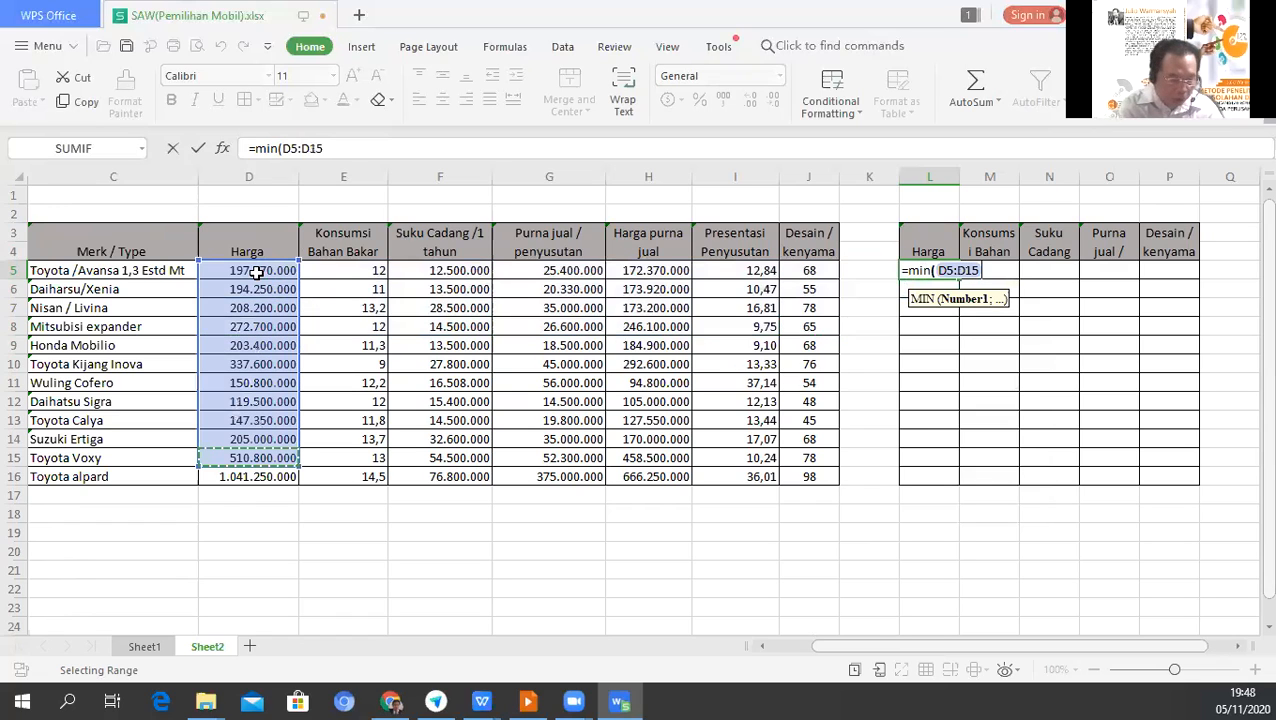
key("shift+Down")
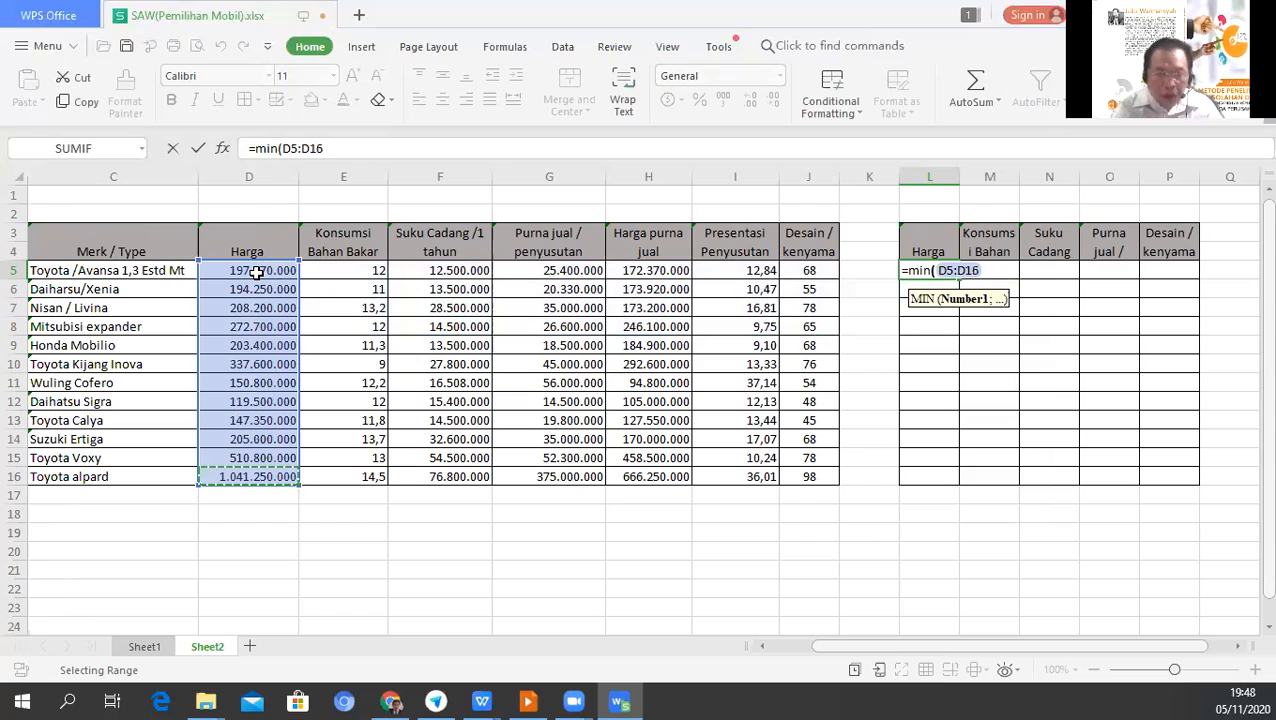
type(")/")
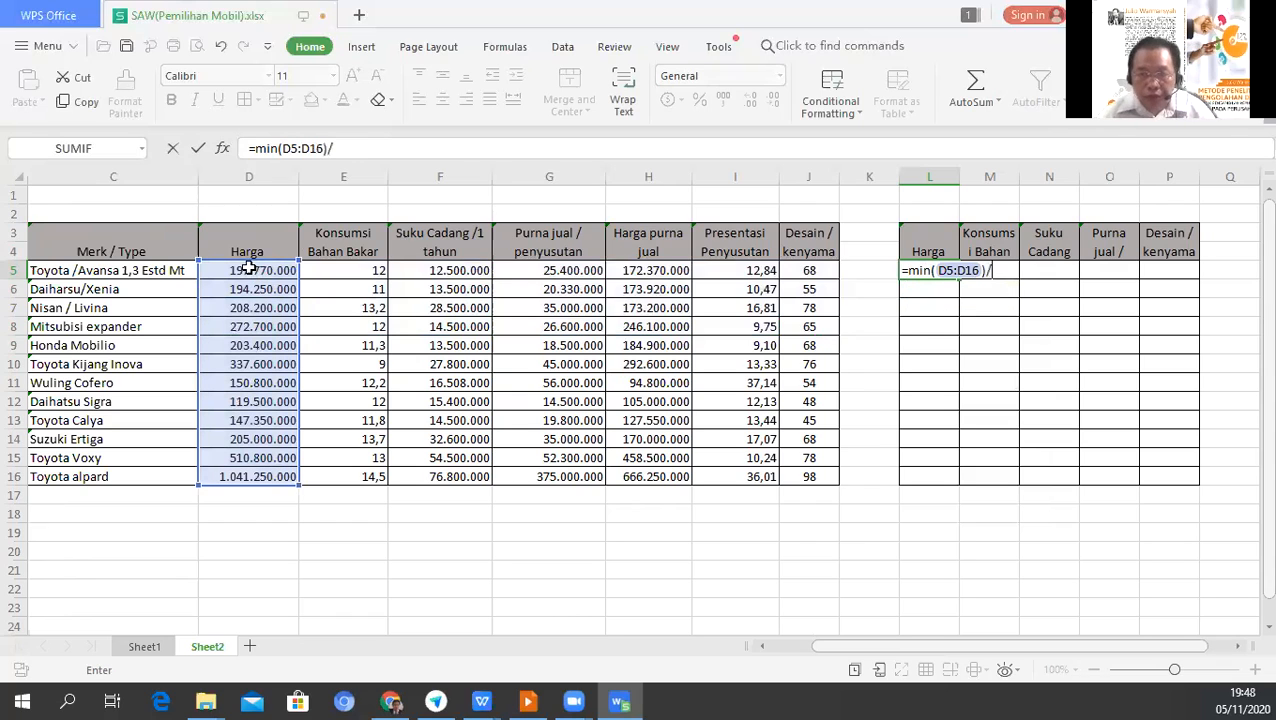
left_click(249, 268)
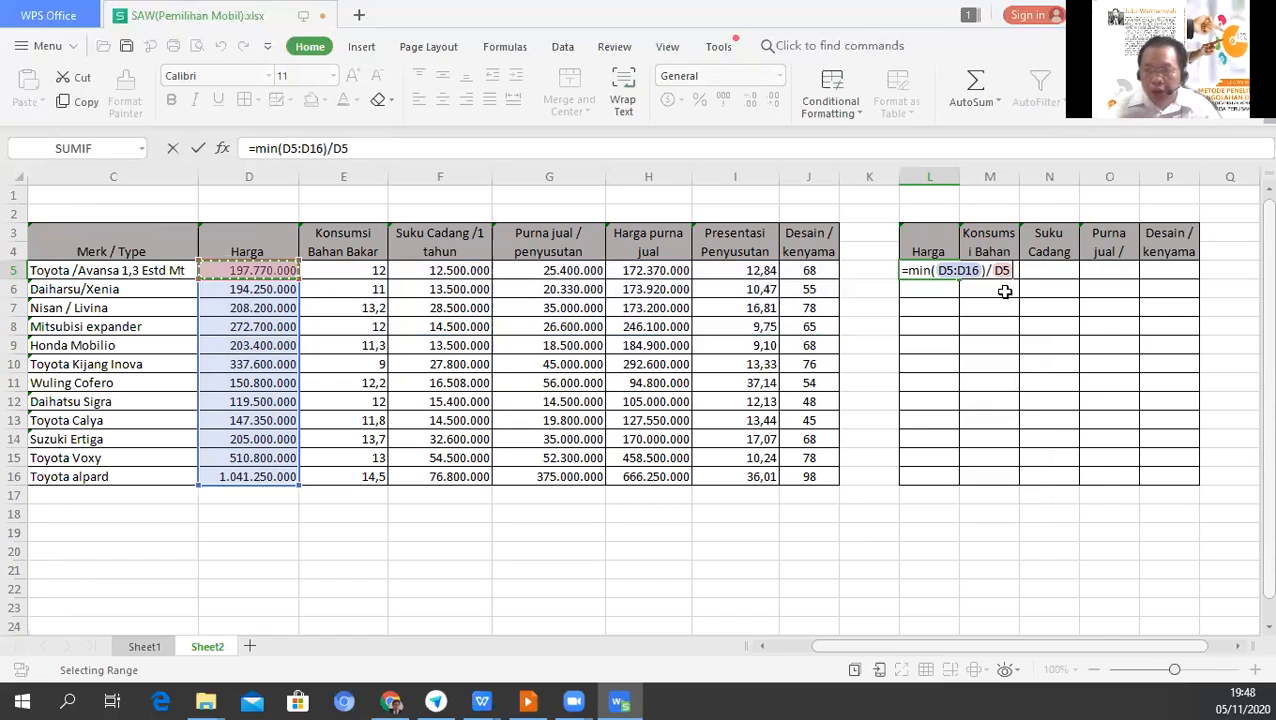
key("Return")
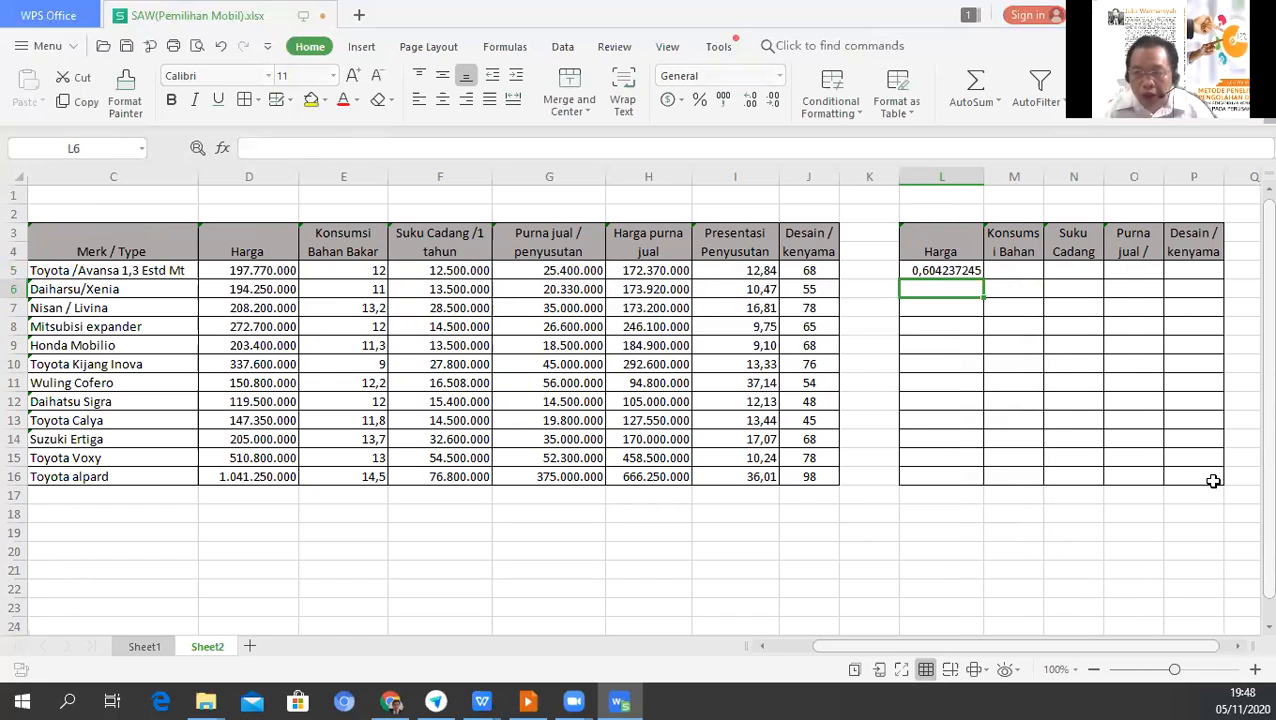
Format the normalization table cells L5:P16 as Number with 4 decimal places.
key("Up")
mouse_move(975, 275)
left_mouse_down()
mouse_move(1000, 458)
mouse_move(1194, 477)
left_mouse_up()
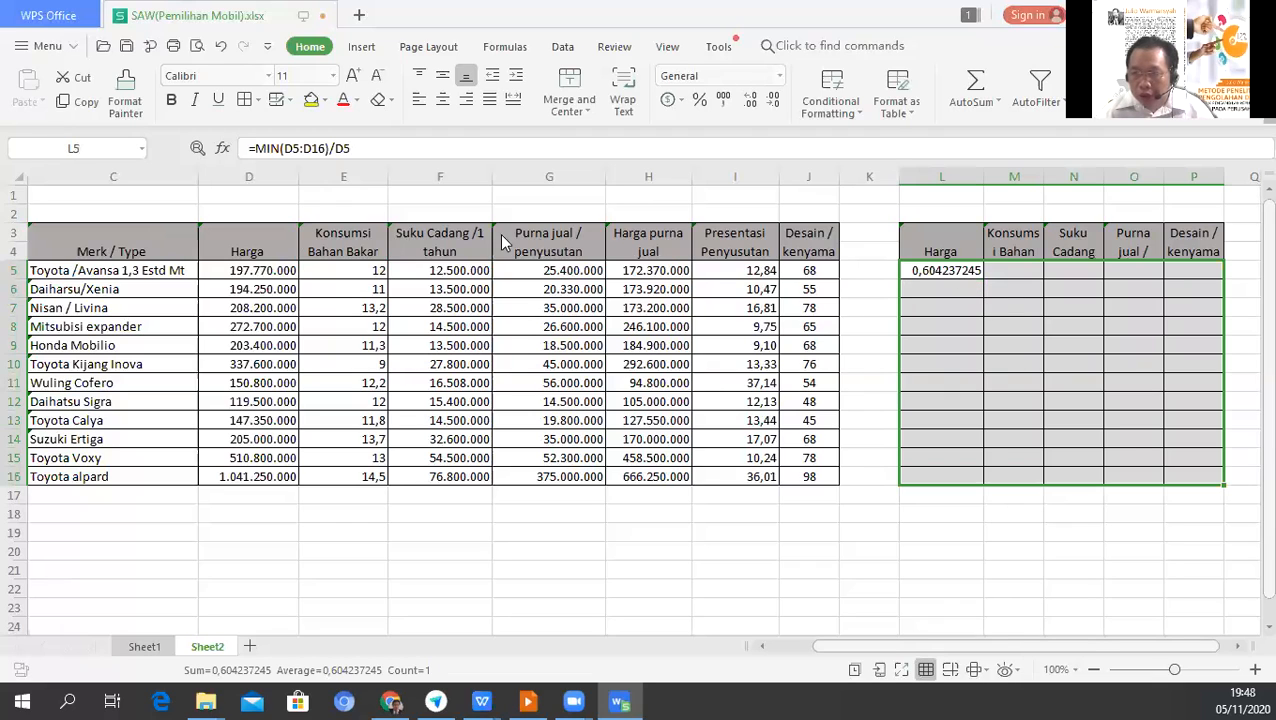
right_click(1127, 415)
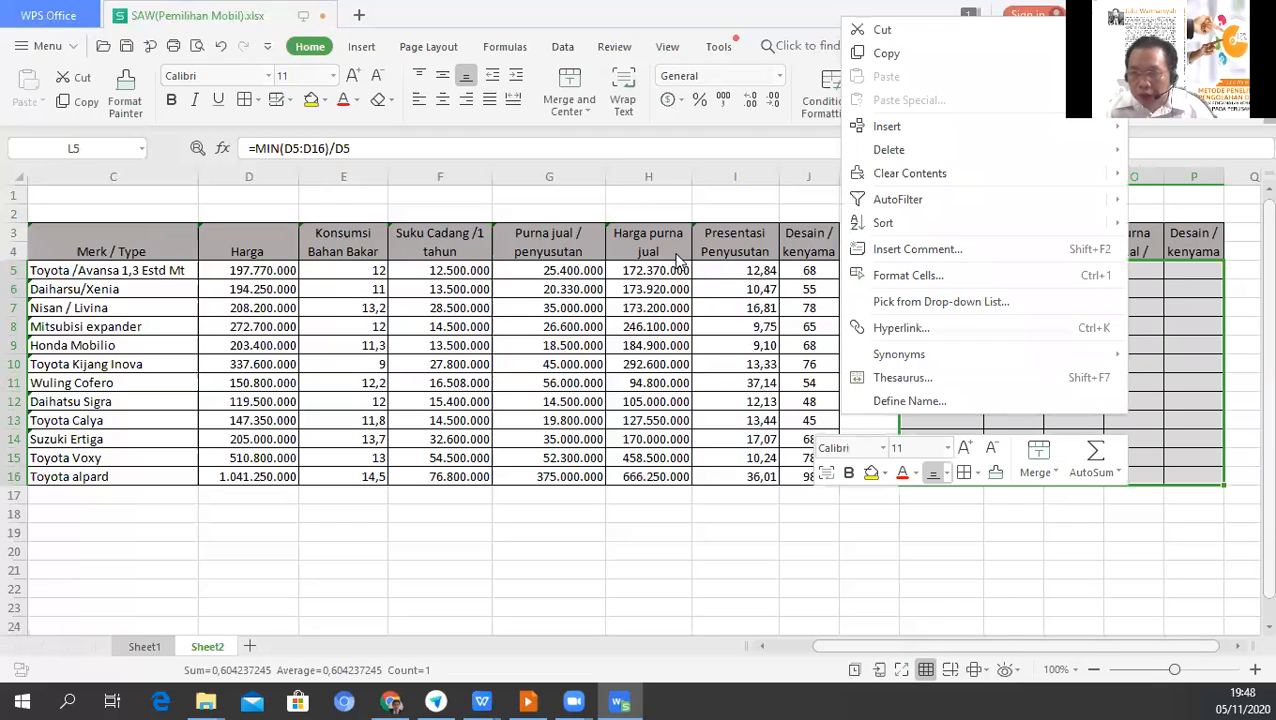
key("ctrl+1")
left_click(465, 237)
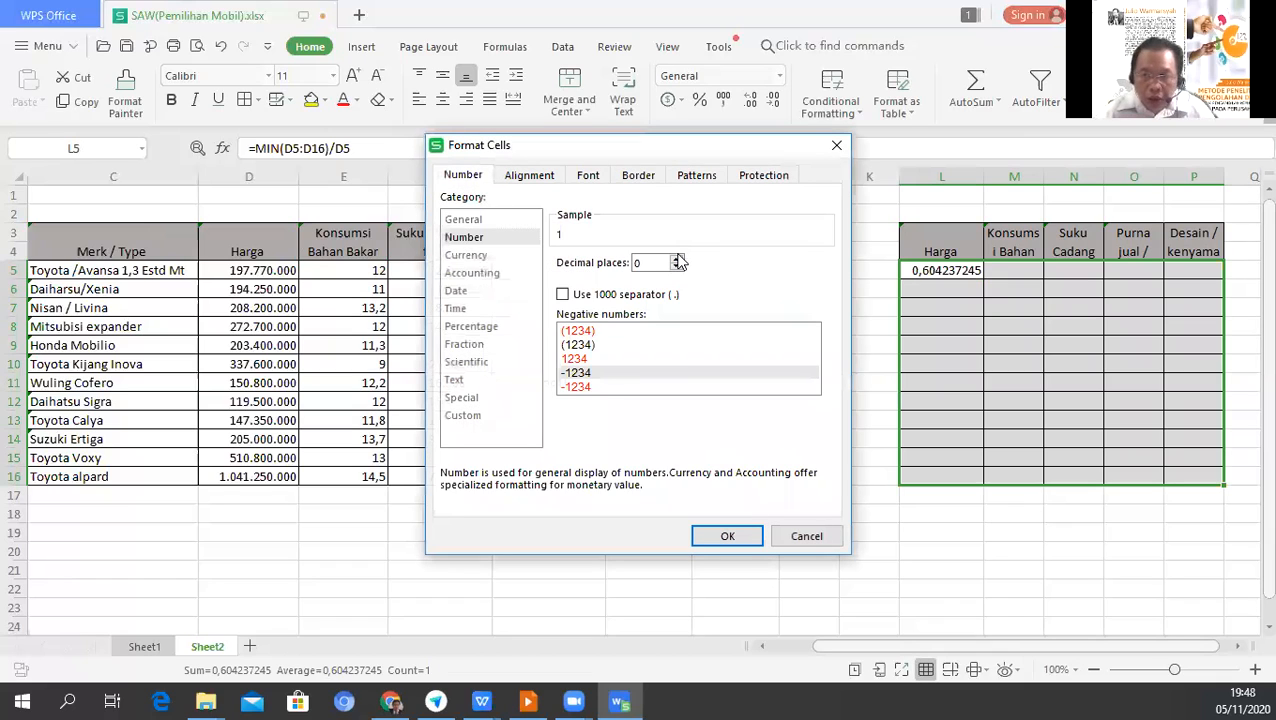
double_click(677, 258)
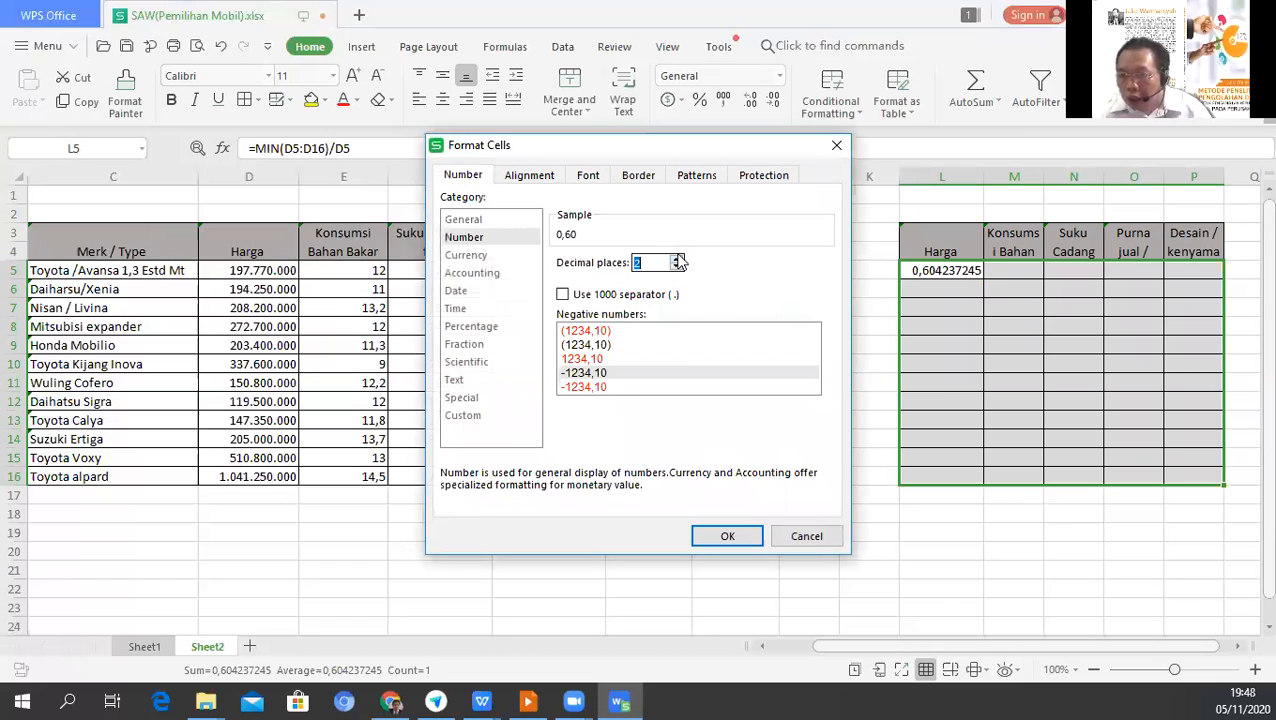
double_click(677, 258)
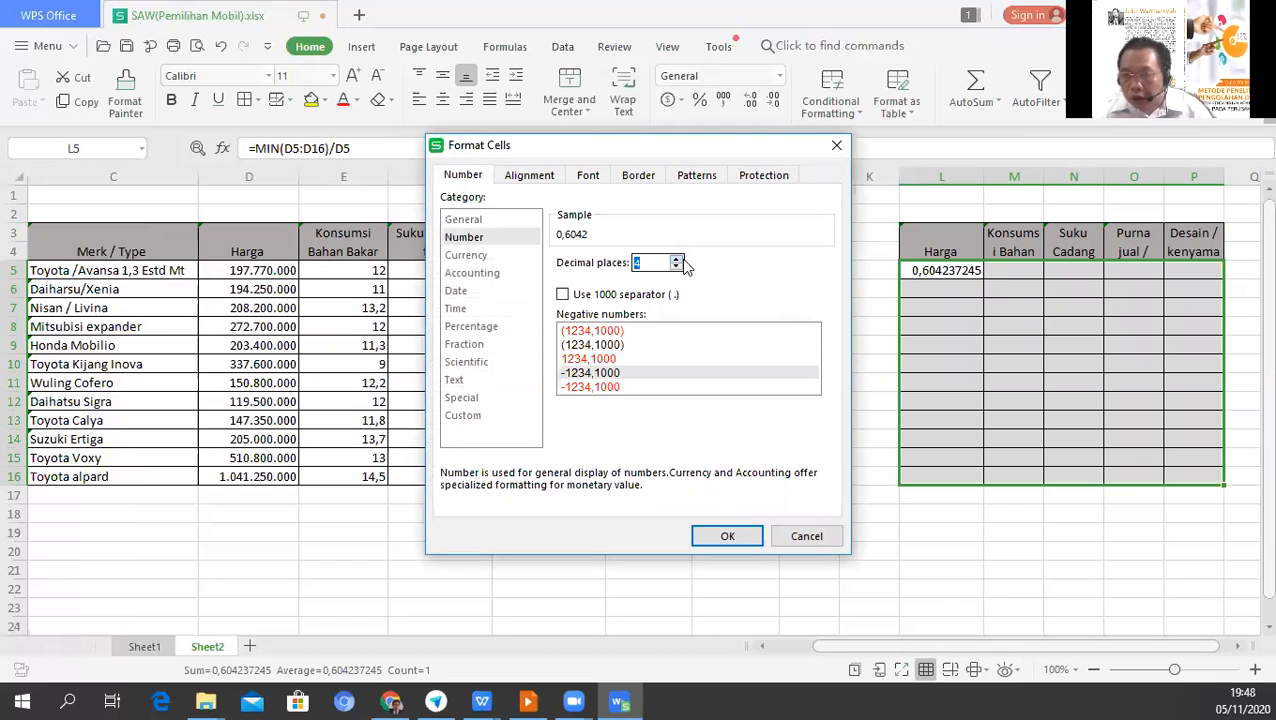
left_click(728, 533)
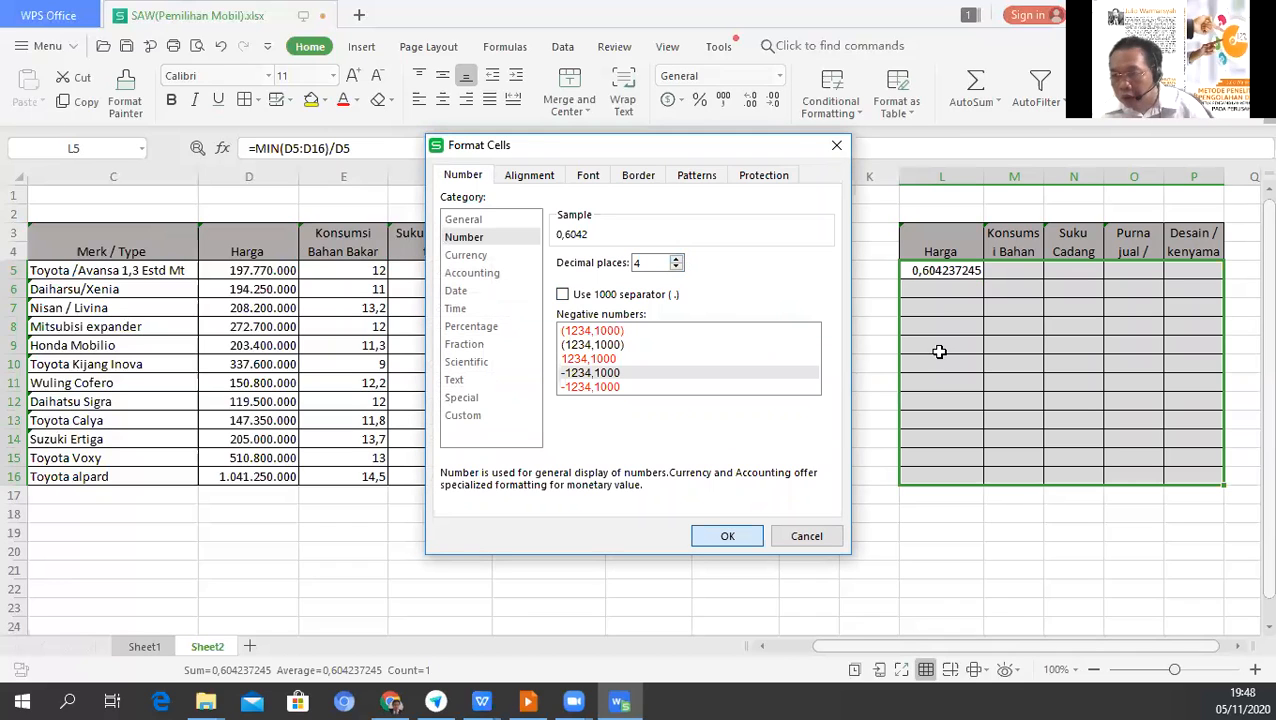
Copy the normalized Harga formula from L5 across the first car's other criteria in M5:P5.
left_click(930, 291)
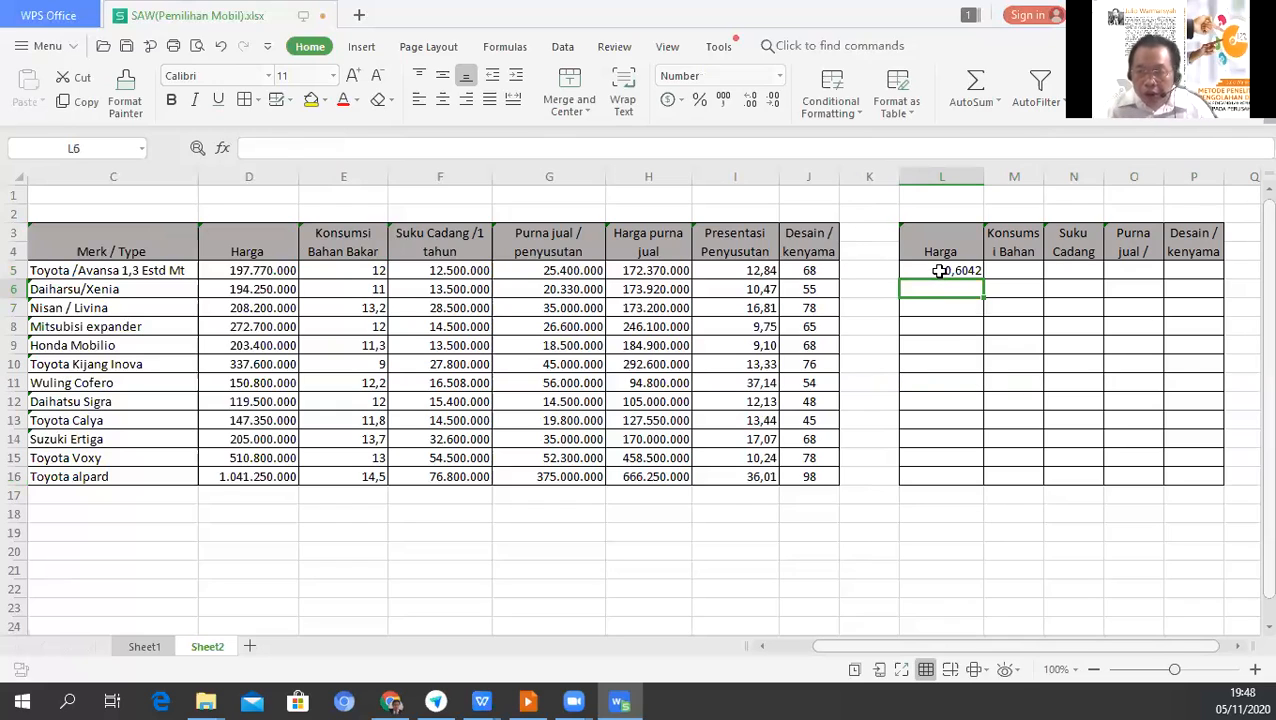
left_click(940, 272)
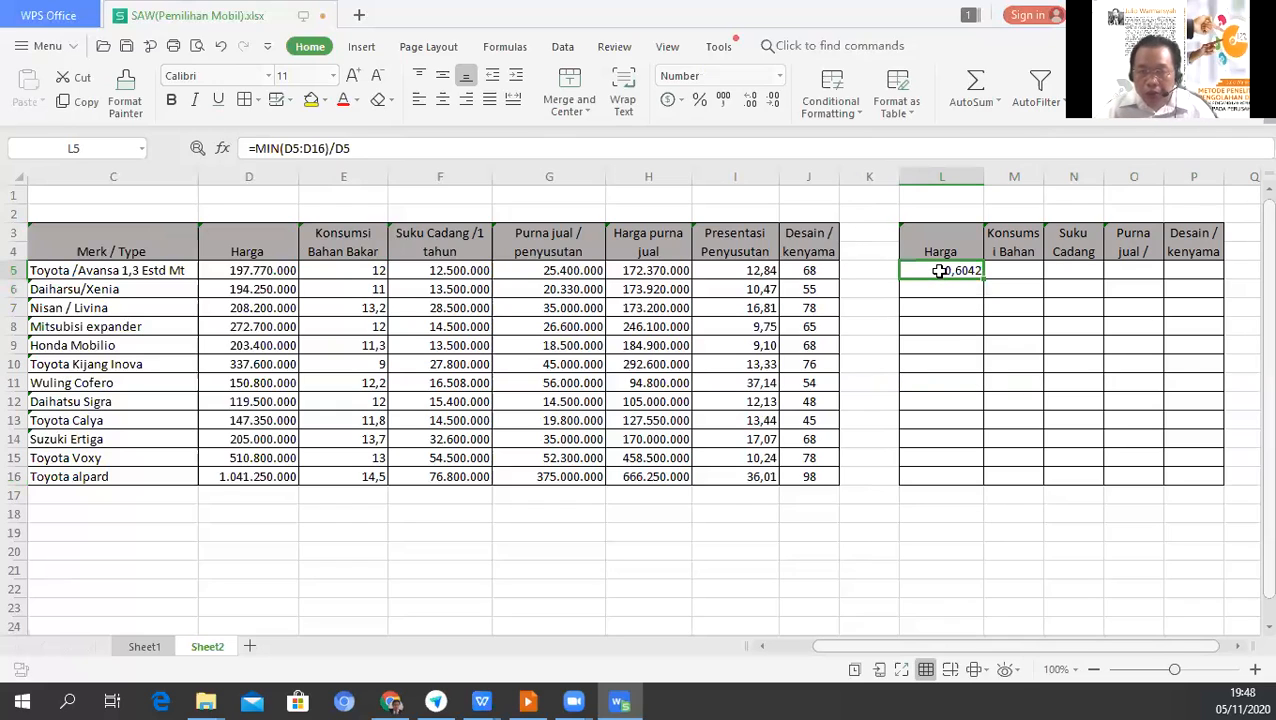
key("ctrl+c")
left_click_drag(1009, 272, 1184, 270)
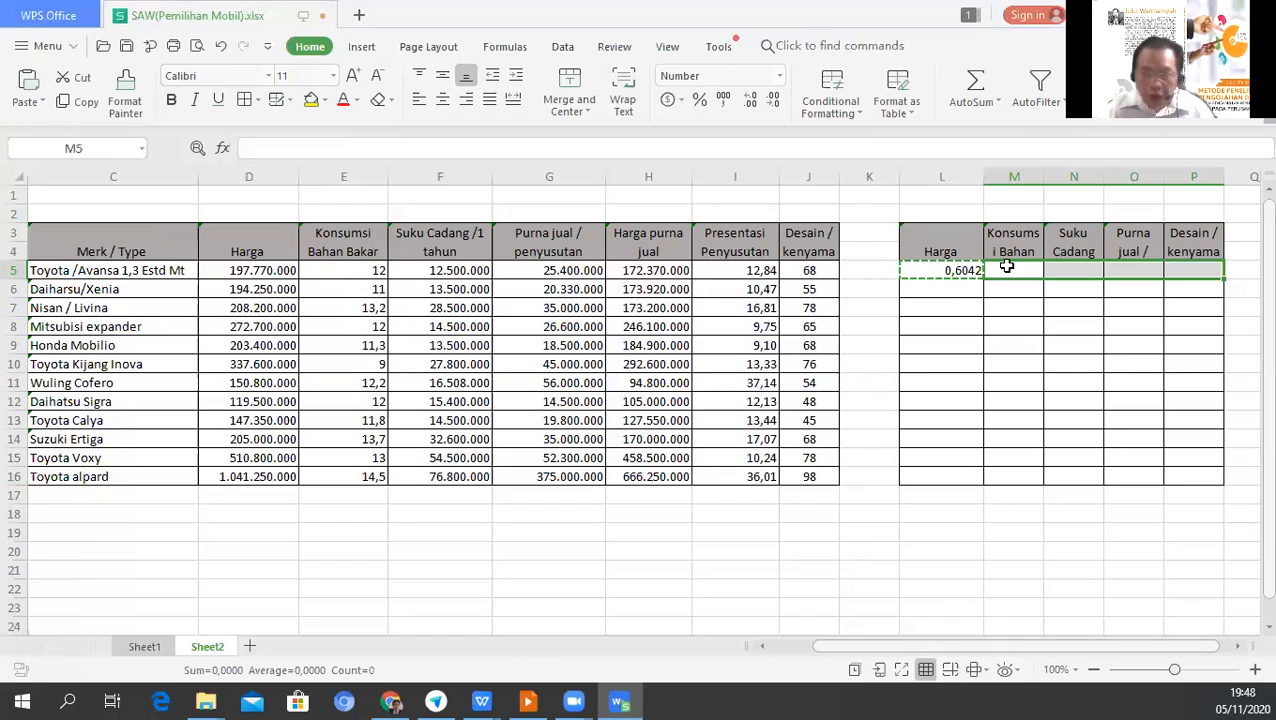
key("ctrl+v")
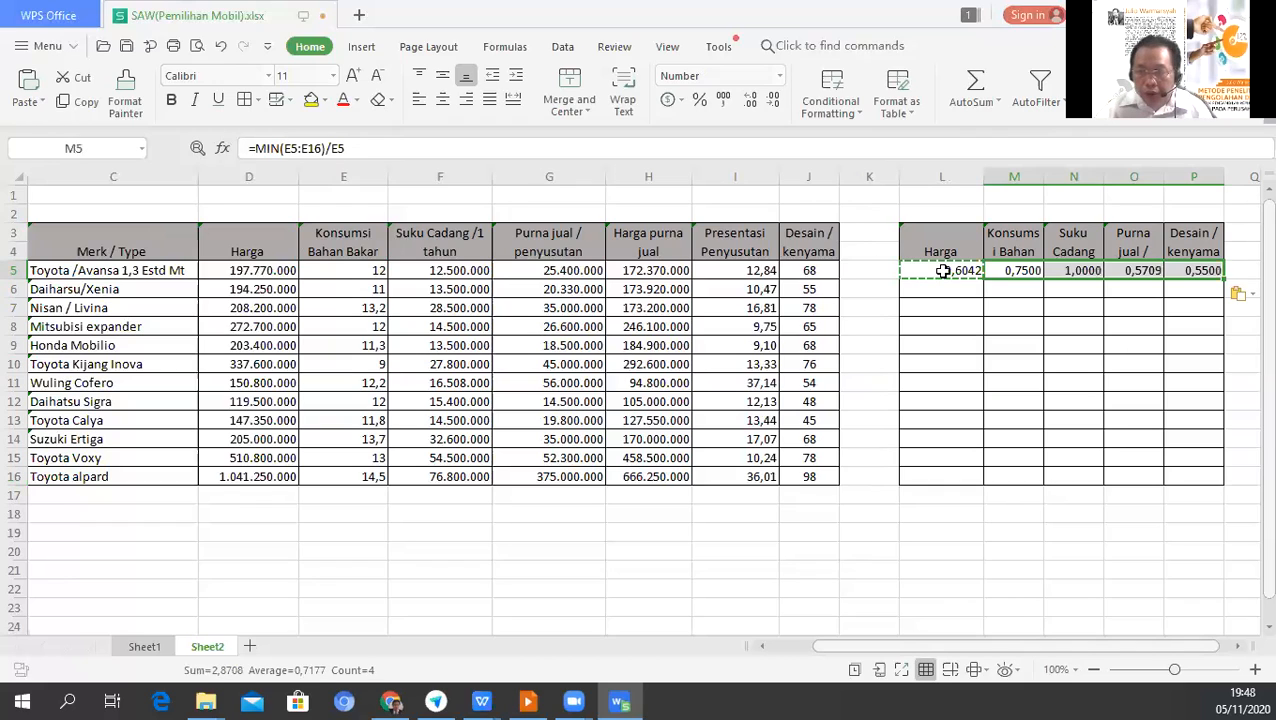
key("Left")
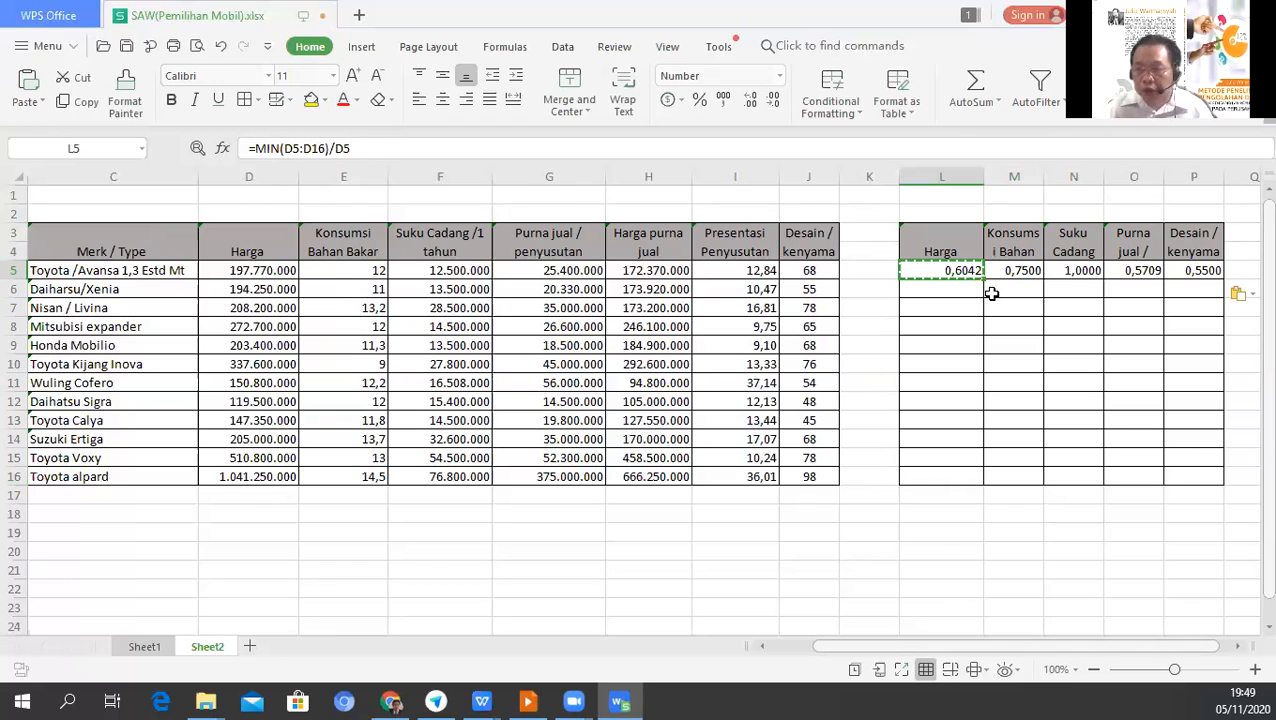
key("F2")
left_click(1017, 274)
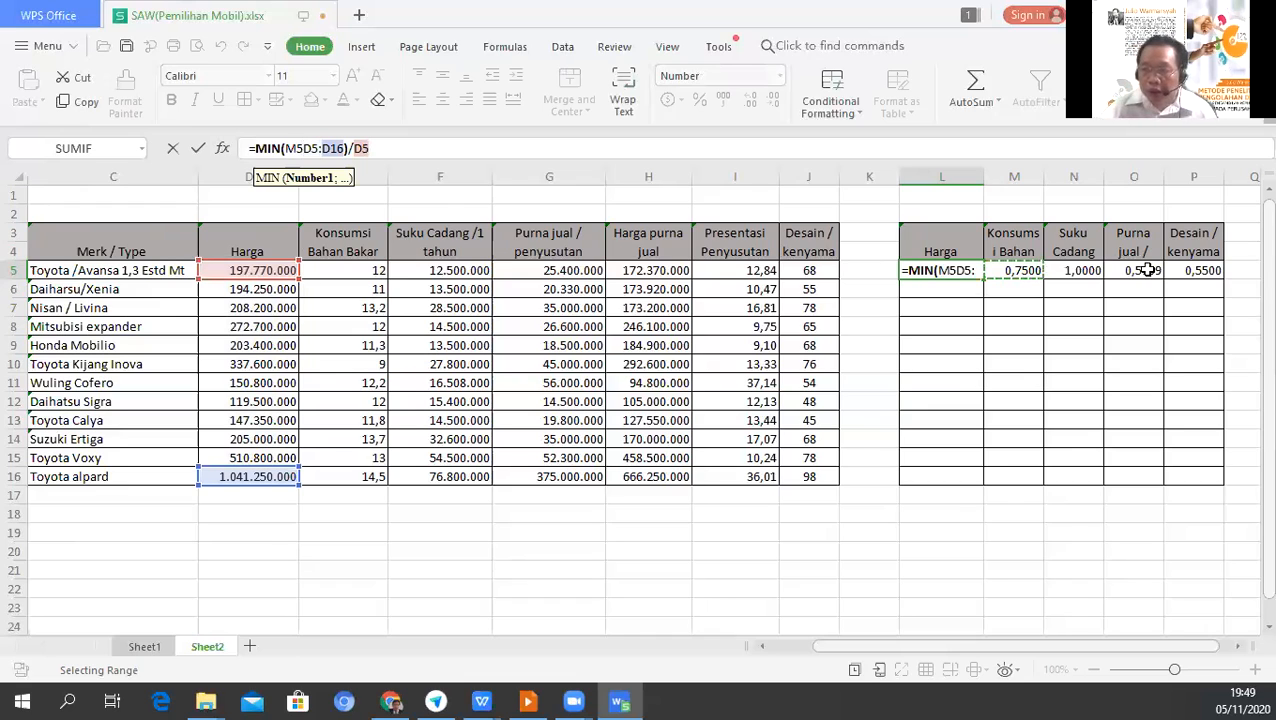
left_click(1199, 268)
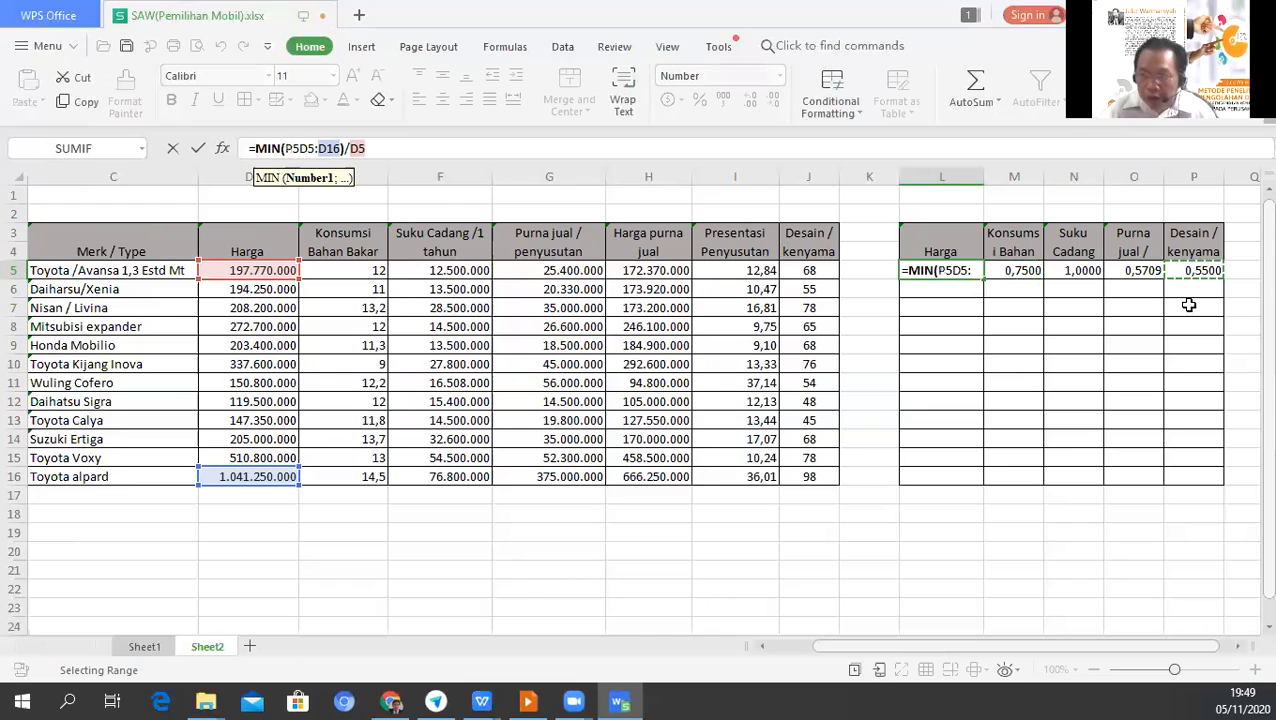
left_click(1148, 270)
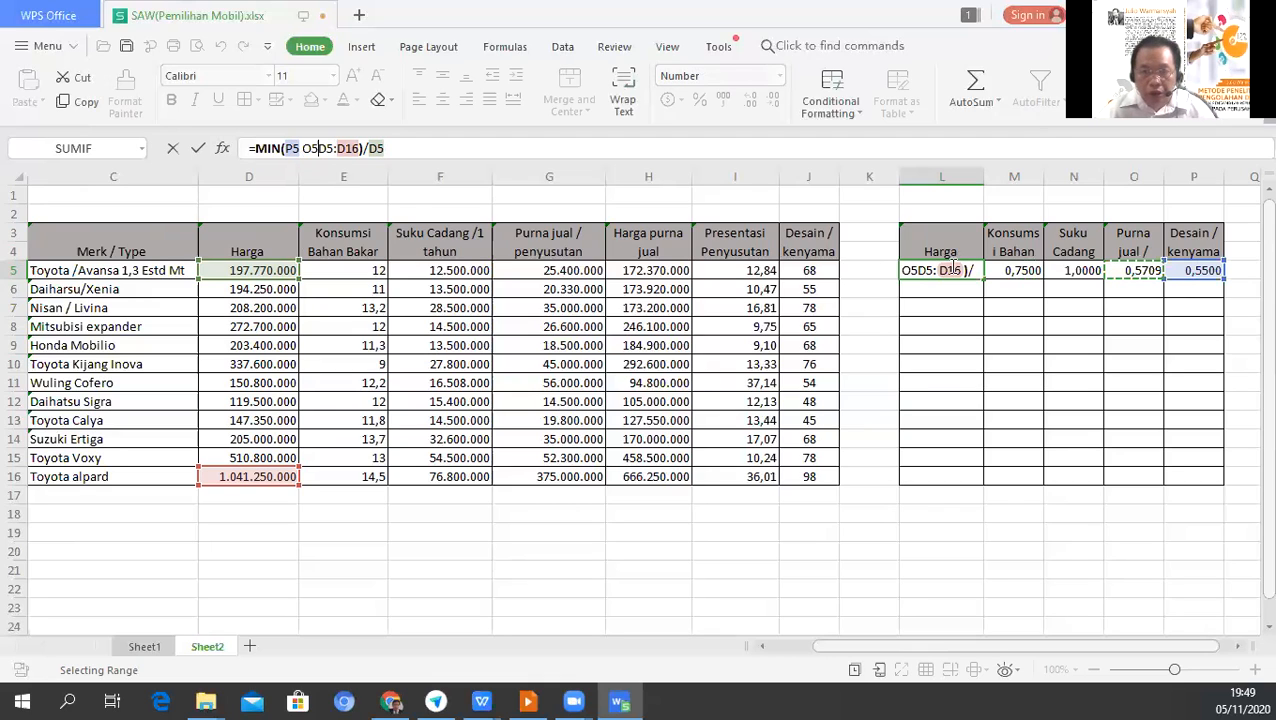
key("BackSpace")
key("BackSpace")
key("BackSpace")
key("BackSpace")
key("BackSpace")
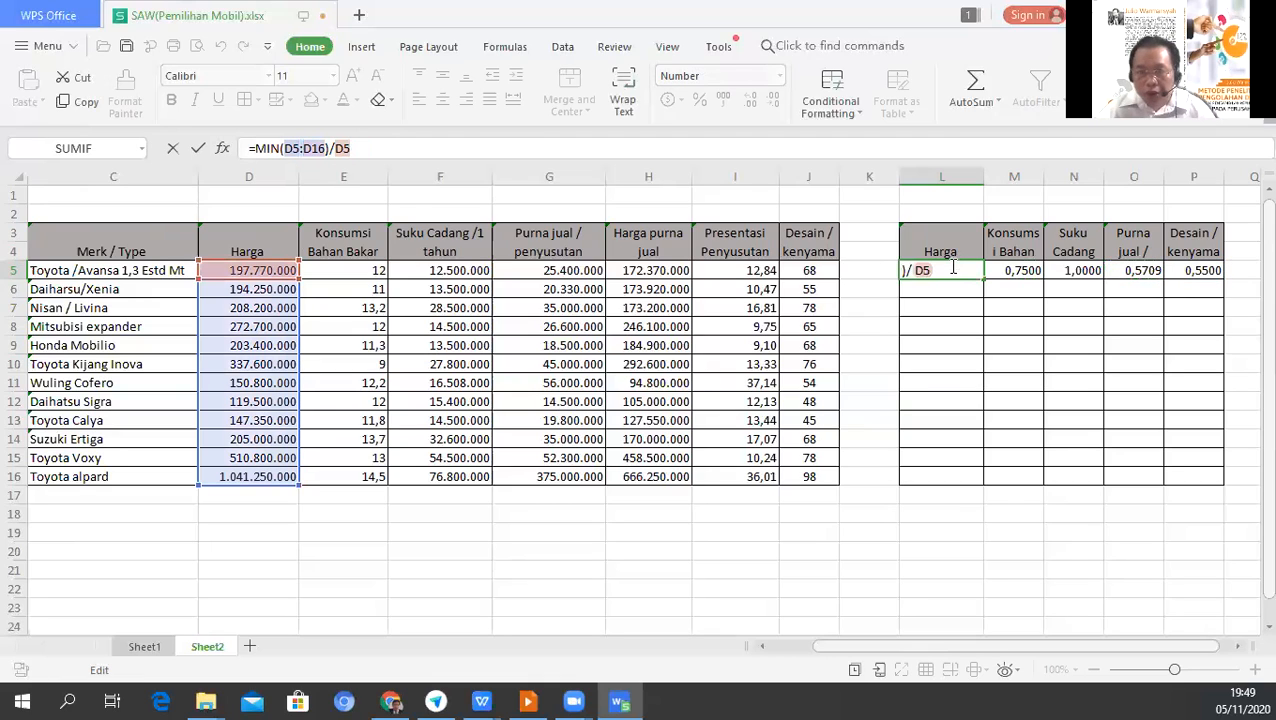
left_click(1000, 276)
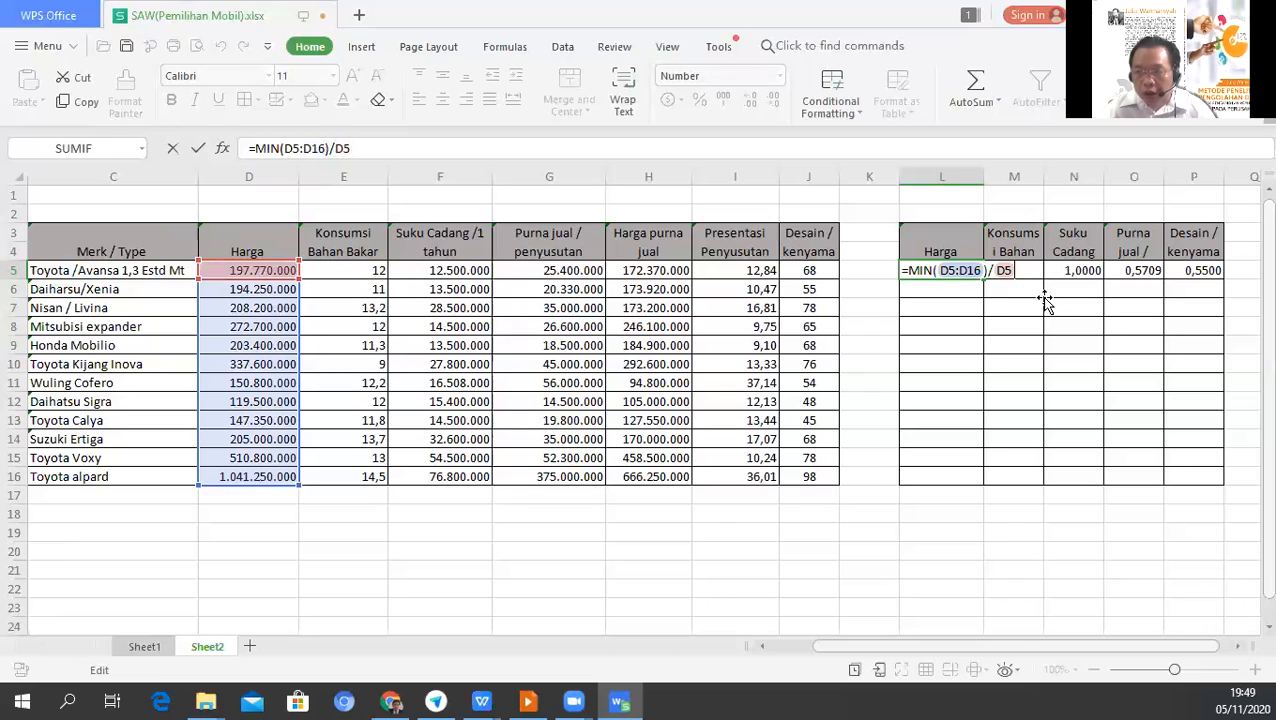
left_click(1025, 309)
left_click(953, 268)
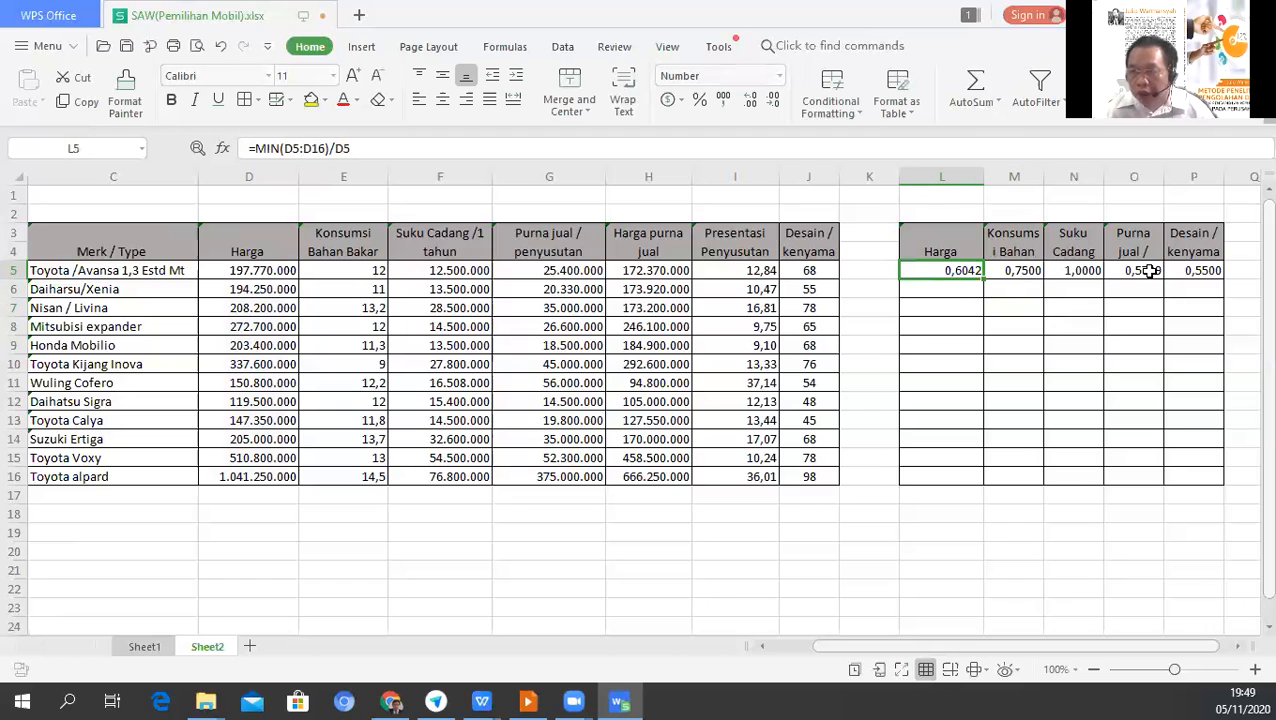
Clear the copied MIN formulas from O5 and P5, under Purna jual / penyusutan and Desain / kenyamanan.
left_click(1151, 271)
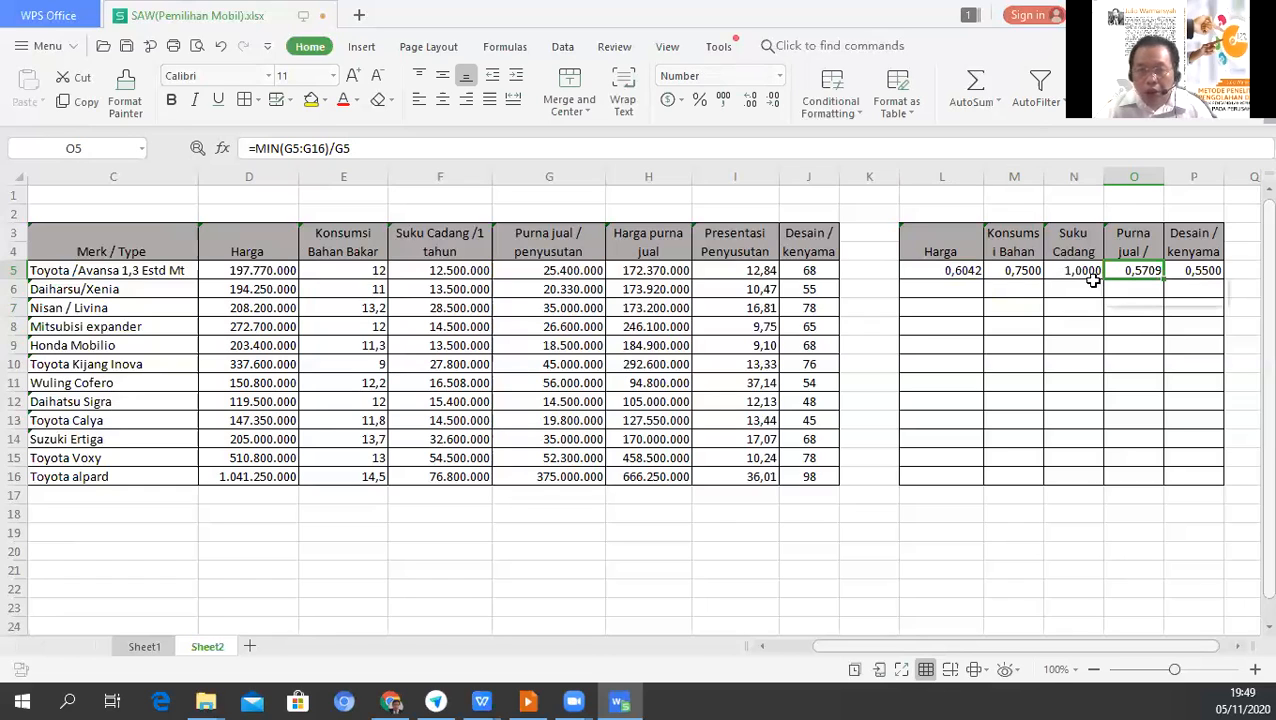
key("Delete")
key("Down")
key("Down")
key("Down")
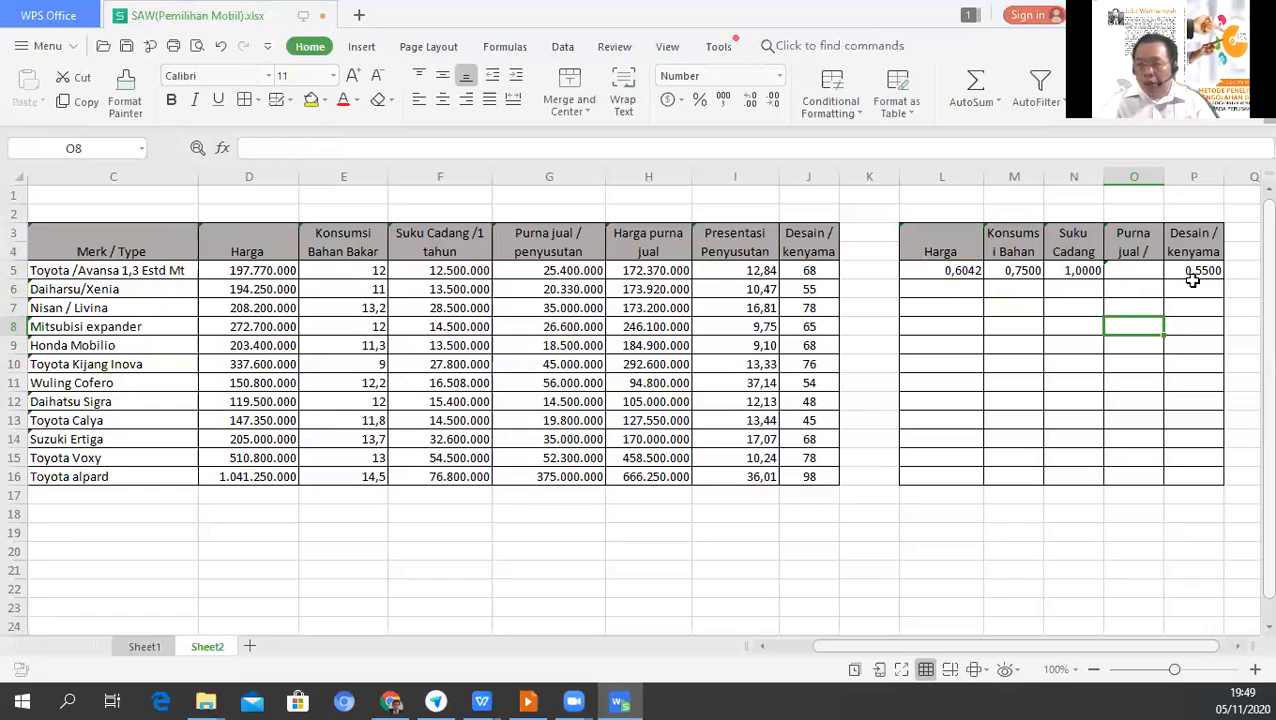
left_click(1193, 270)
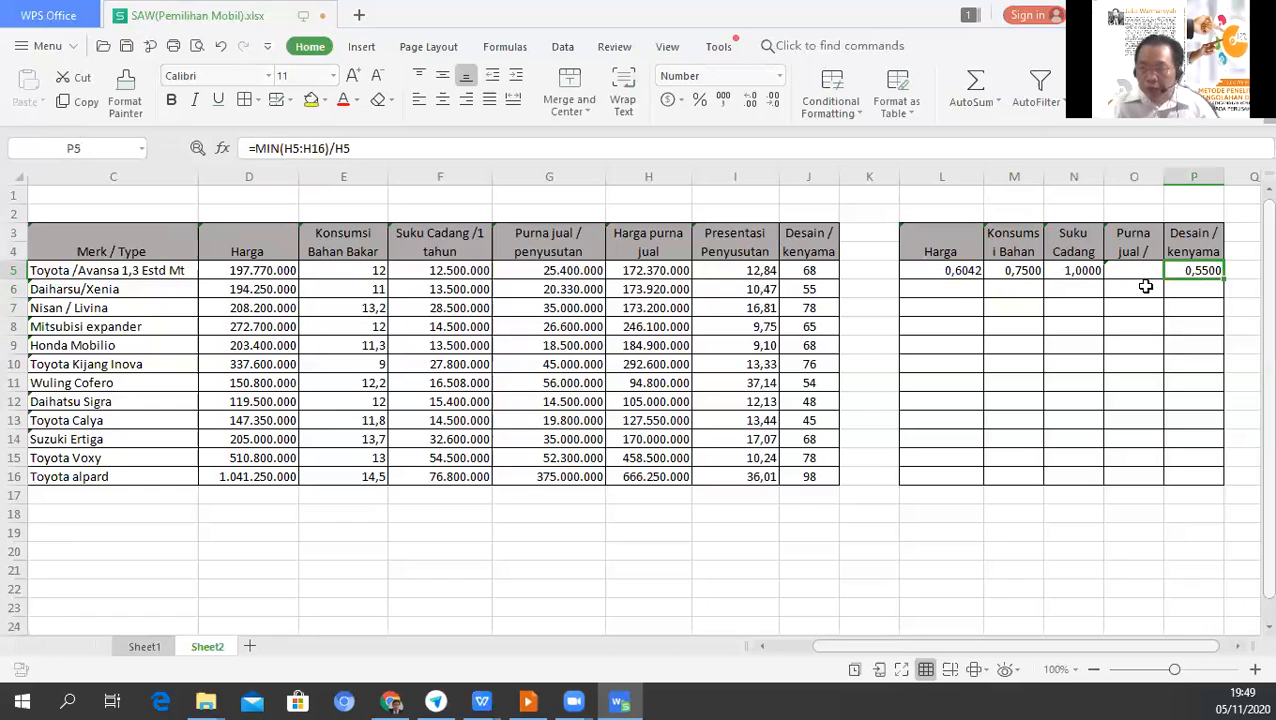
key("BackSpace")
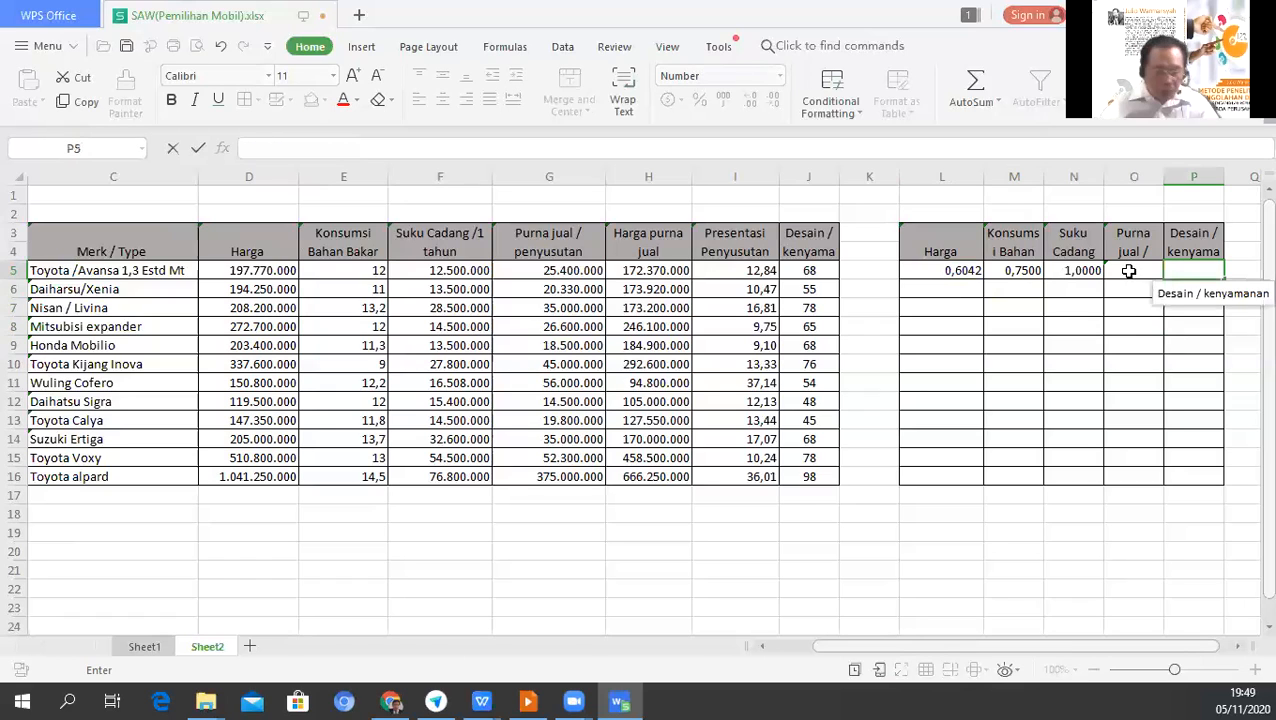
Calculate the first car's normalized Purna jual value in O5 with the formula =H5/MAX(H5:H16).
left_click(1129, 271)
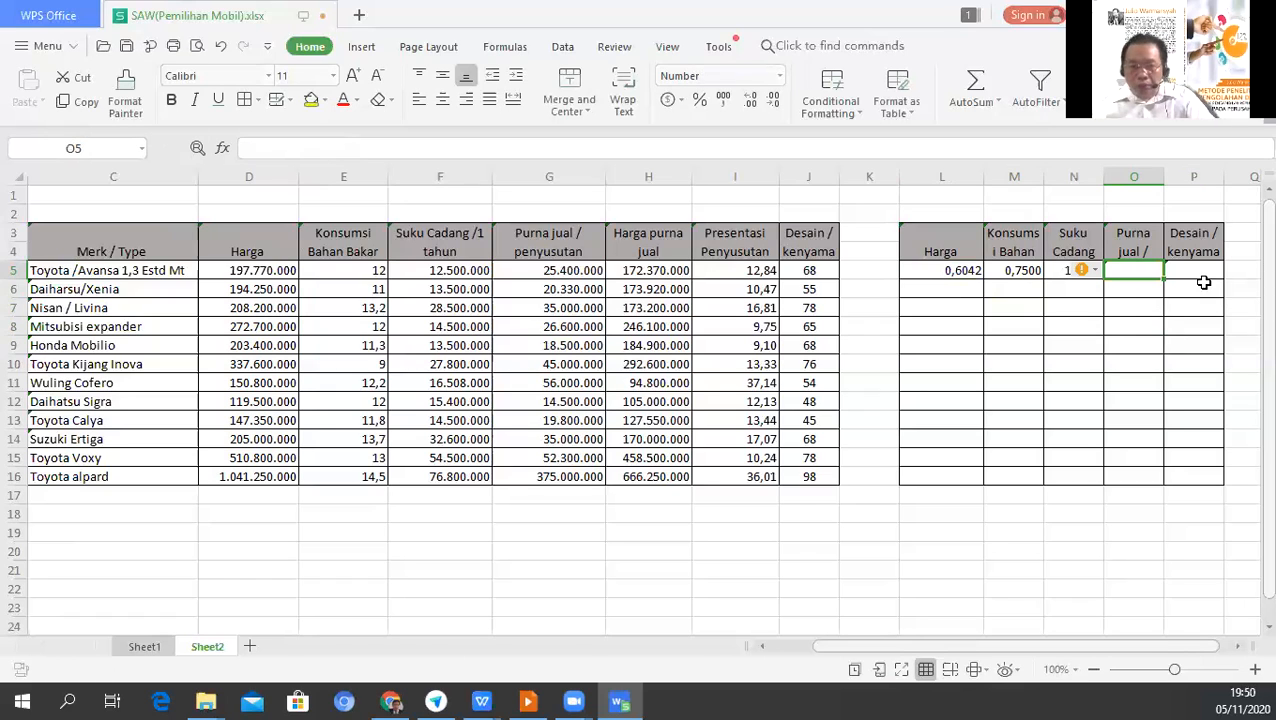
type("=")
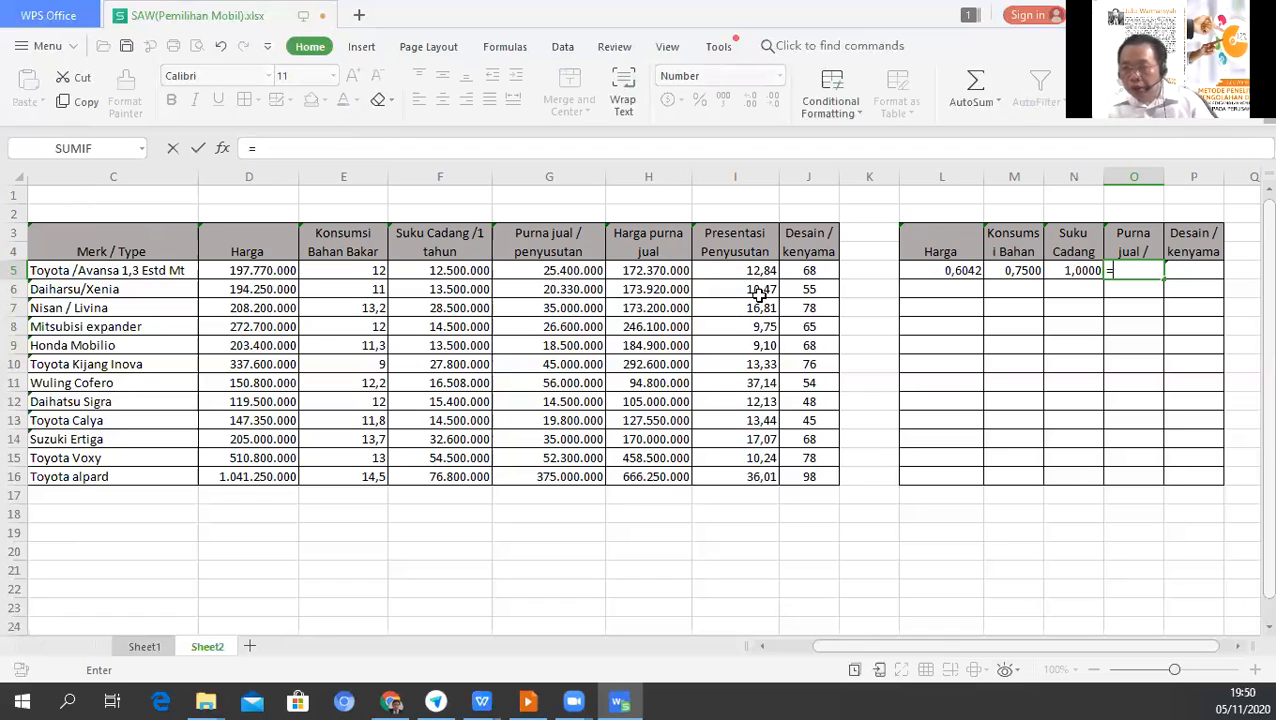
left_click(632, 271)
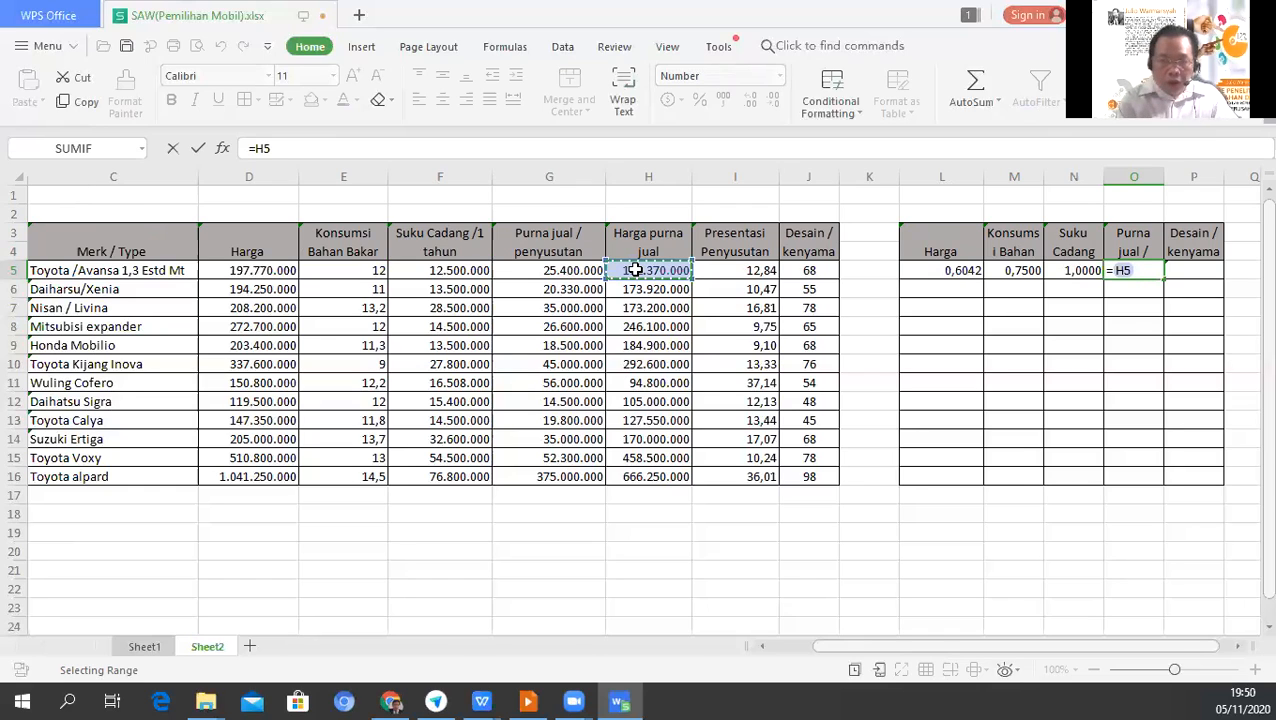
type("/max")
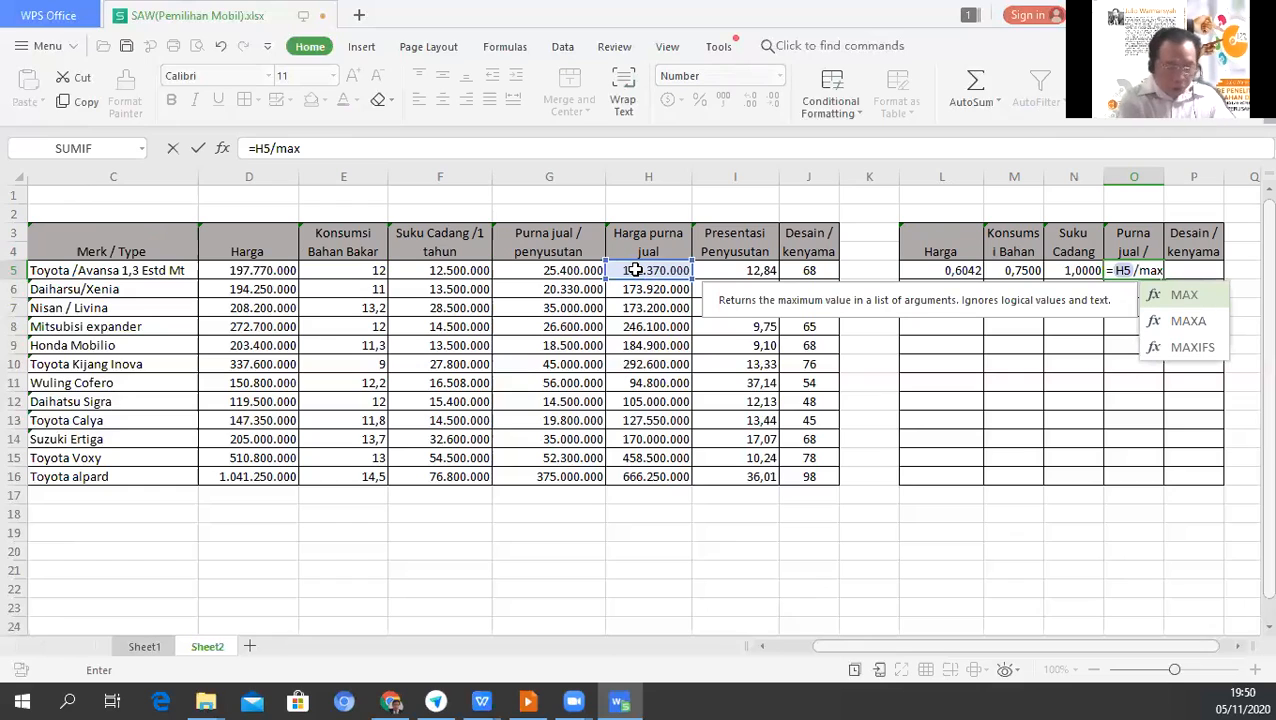
type("(")
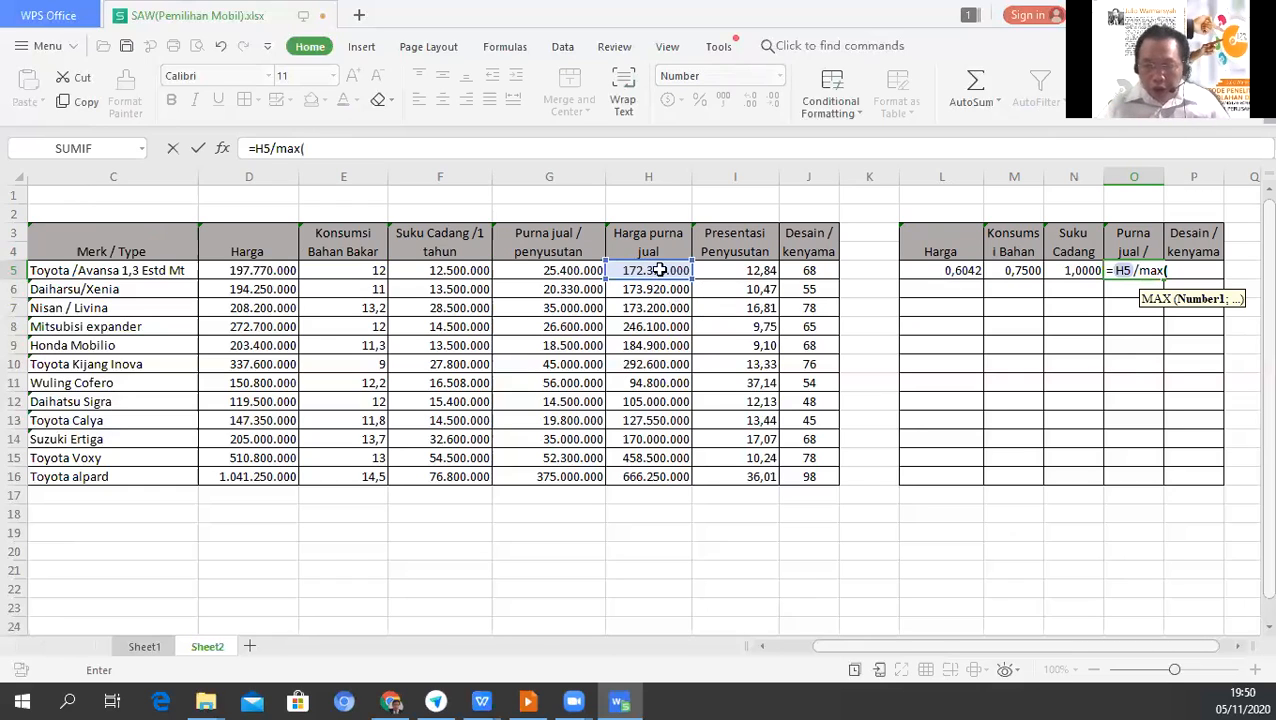
left_click_drag(648, 270, 648, 408)
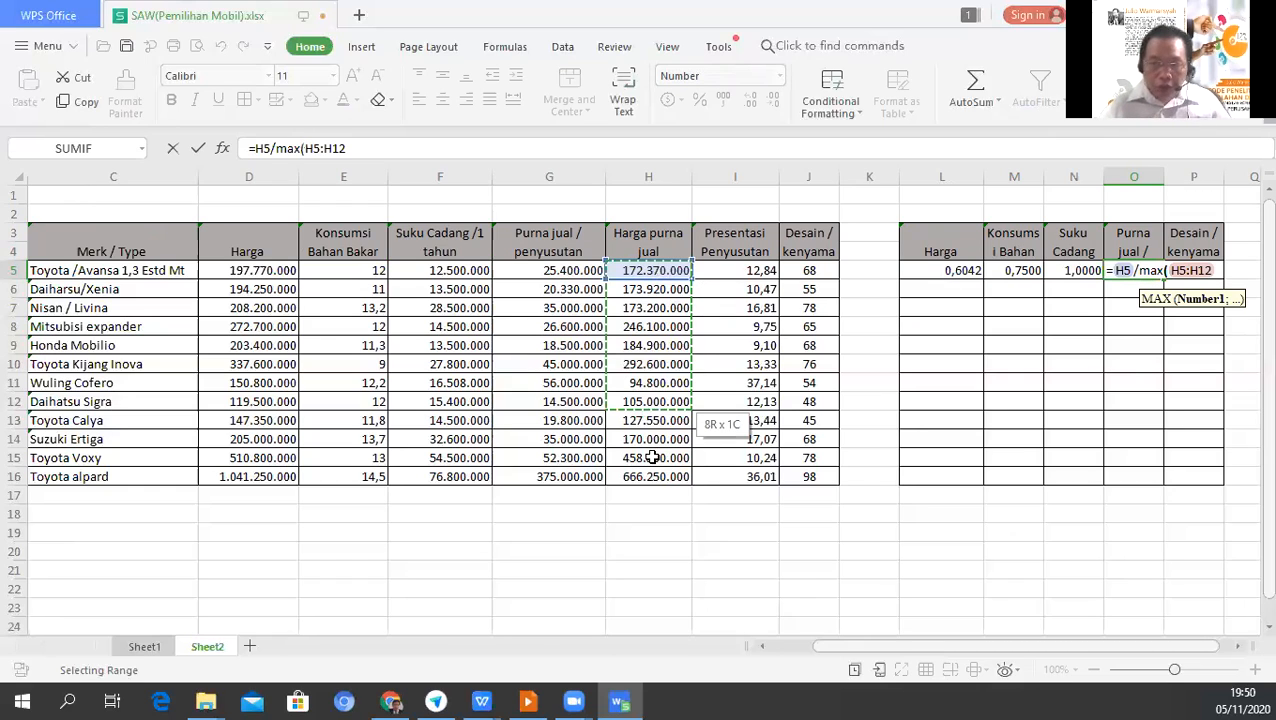
left_click_drag(653, 478, 655, 478)
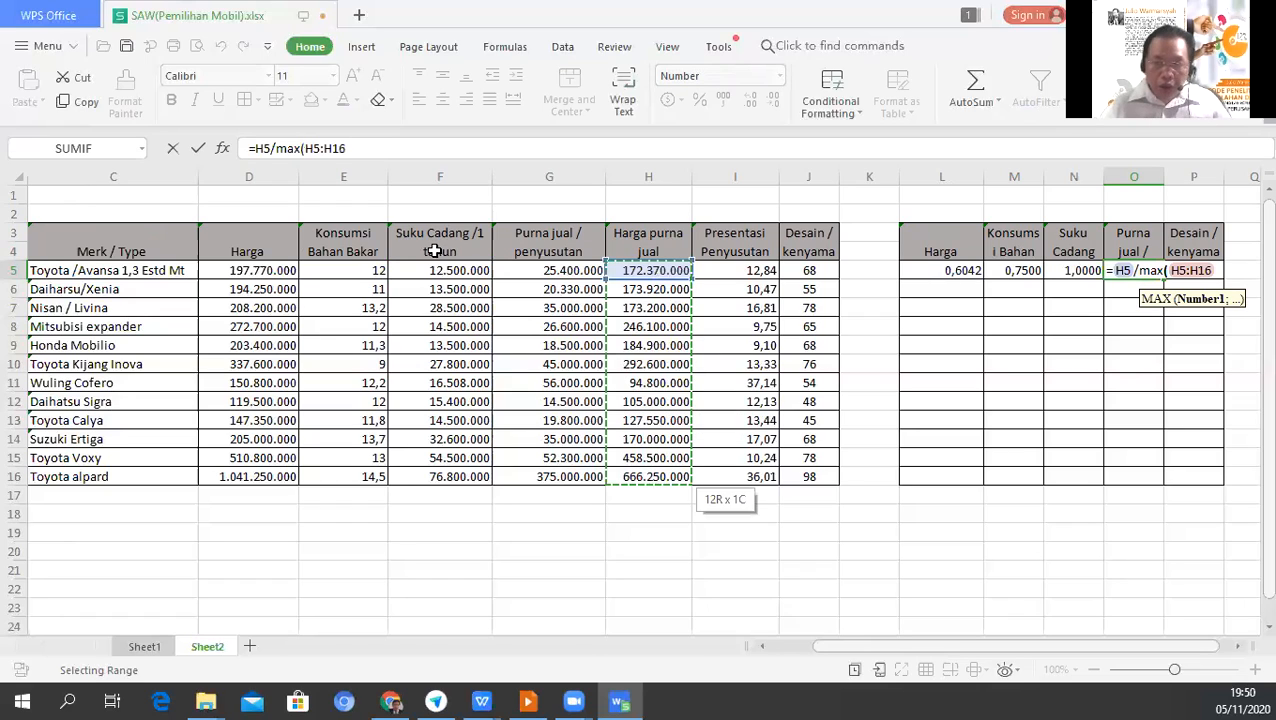
left_click(384, 145)
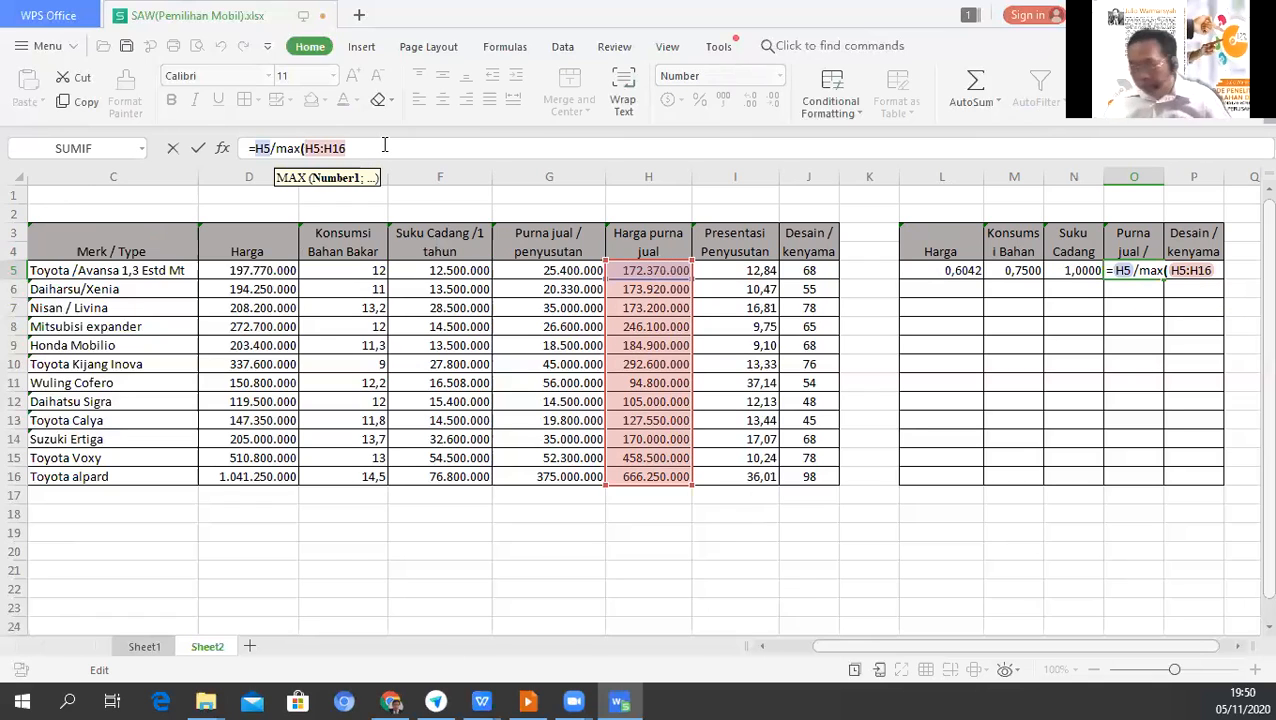
key("Return")
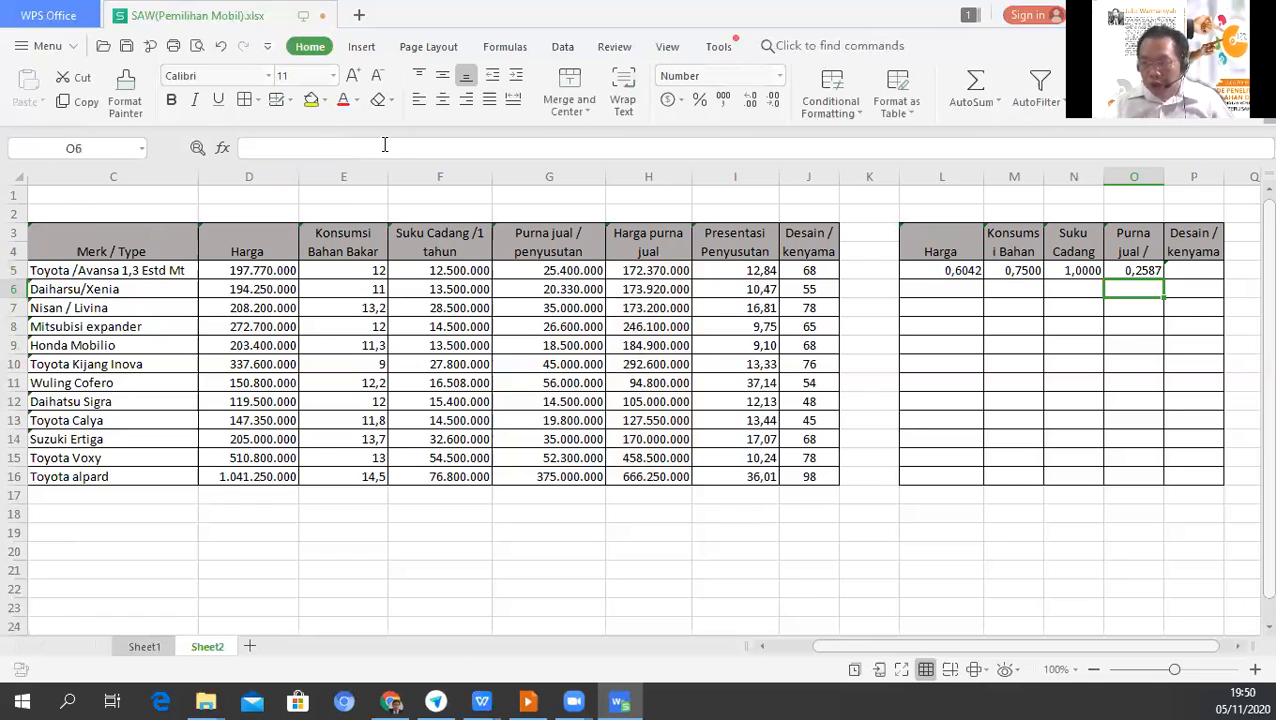
Calculate the first car's normalized Desain / kenyamanan value in P5 with the formula =J5/MAX(J5:J16).
left_click(1200, 268)
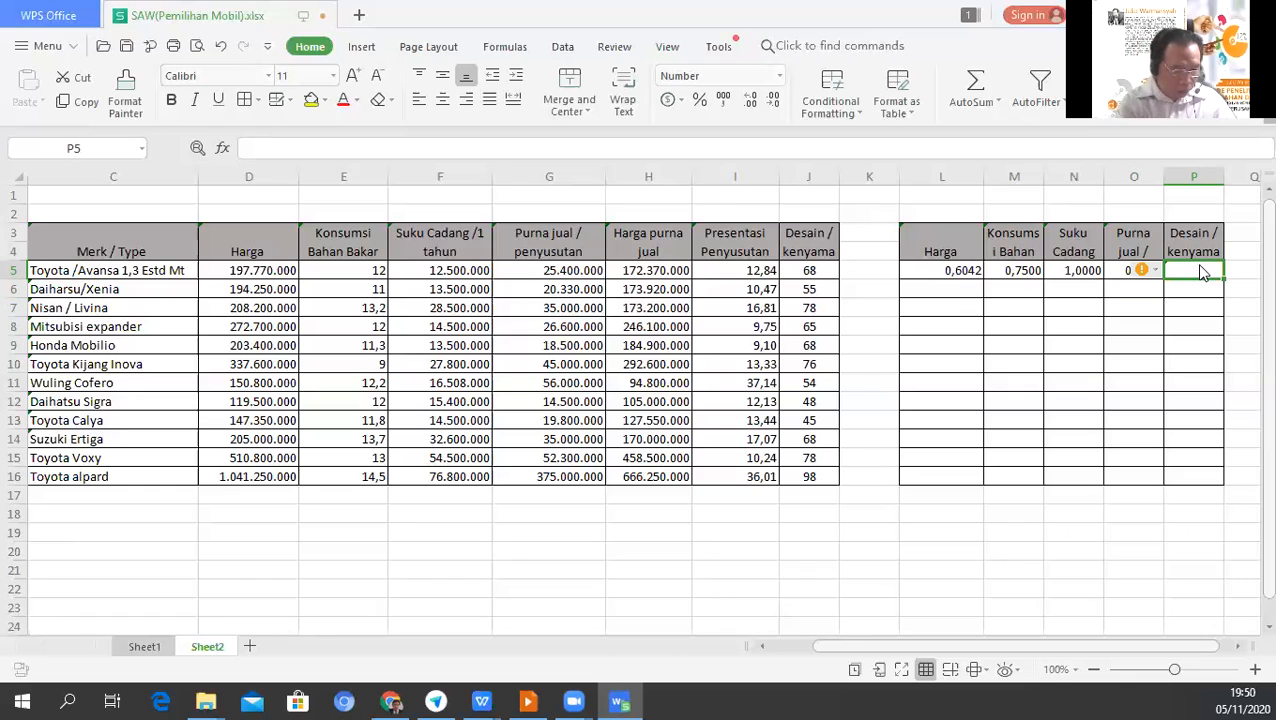
type("=")
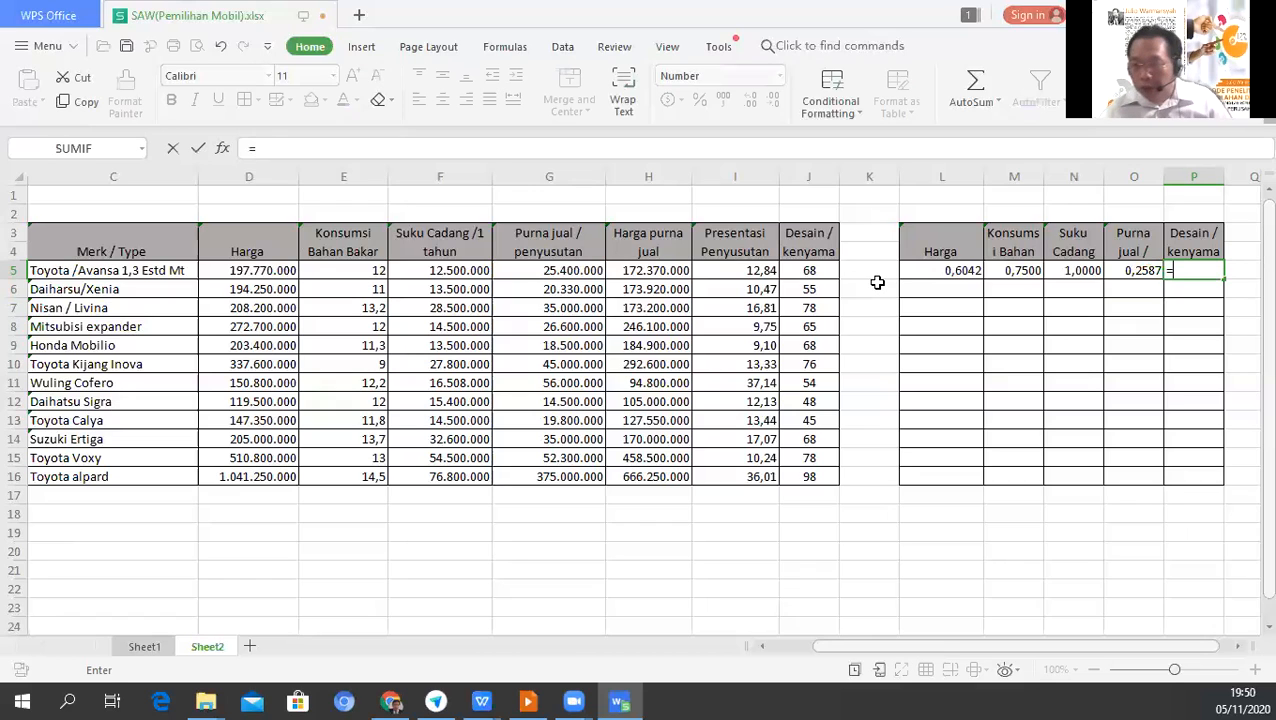
left_click(810, 271)
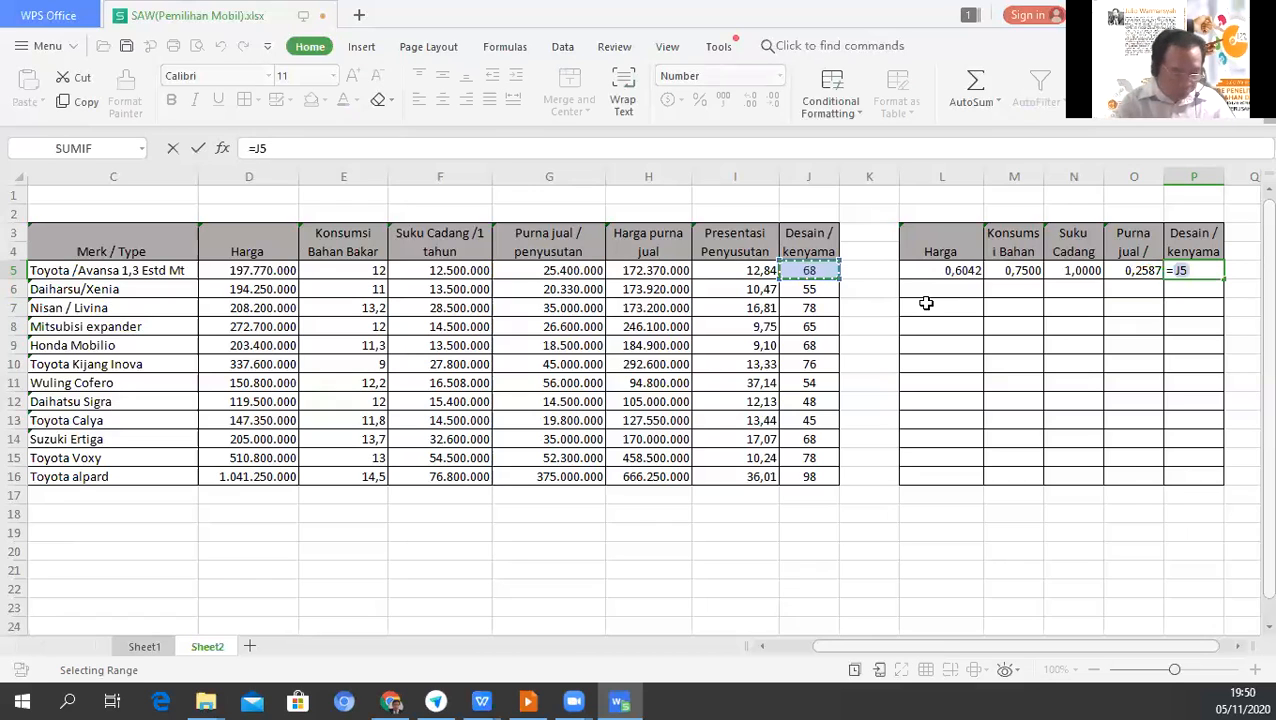
type("/m")
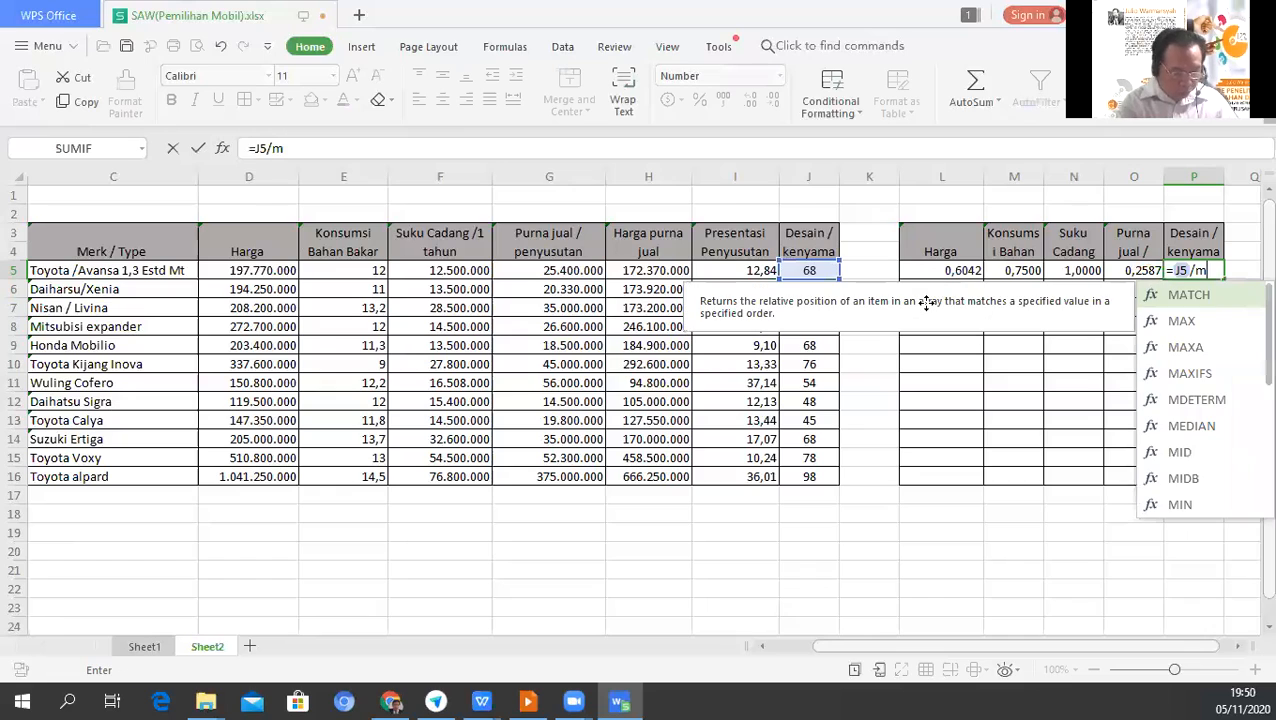
type("ax(")
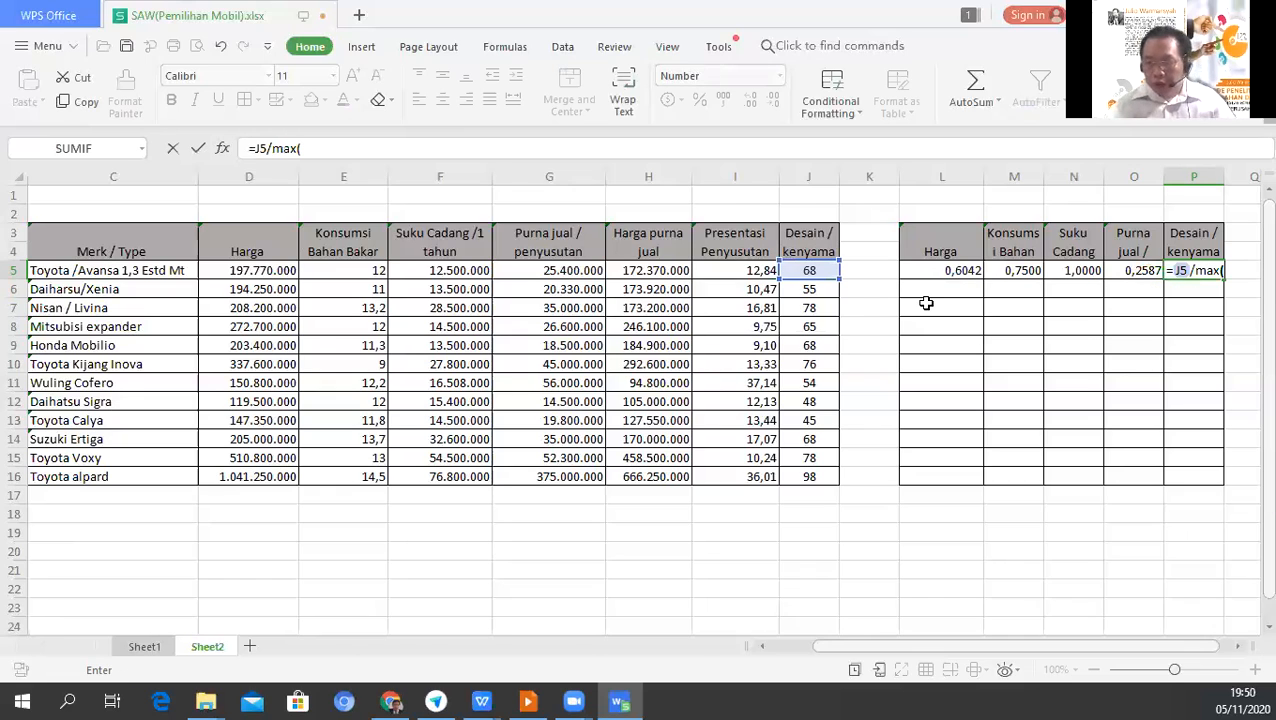
left_click(822, 276)
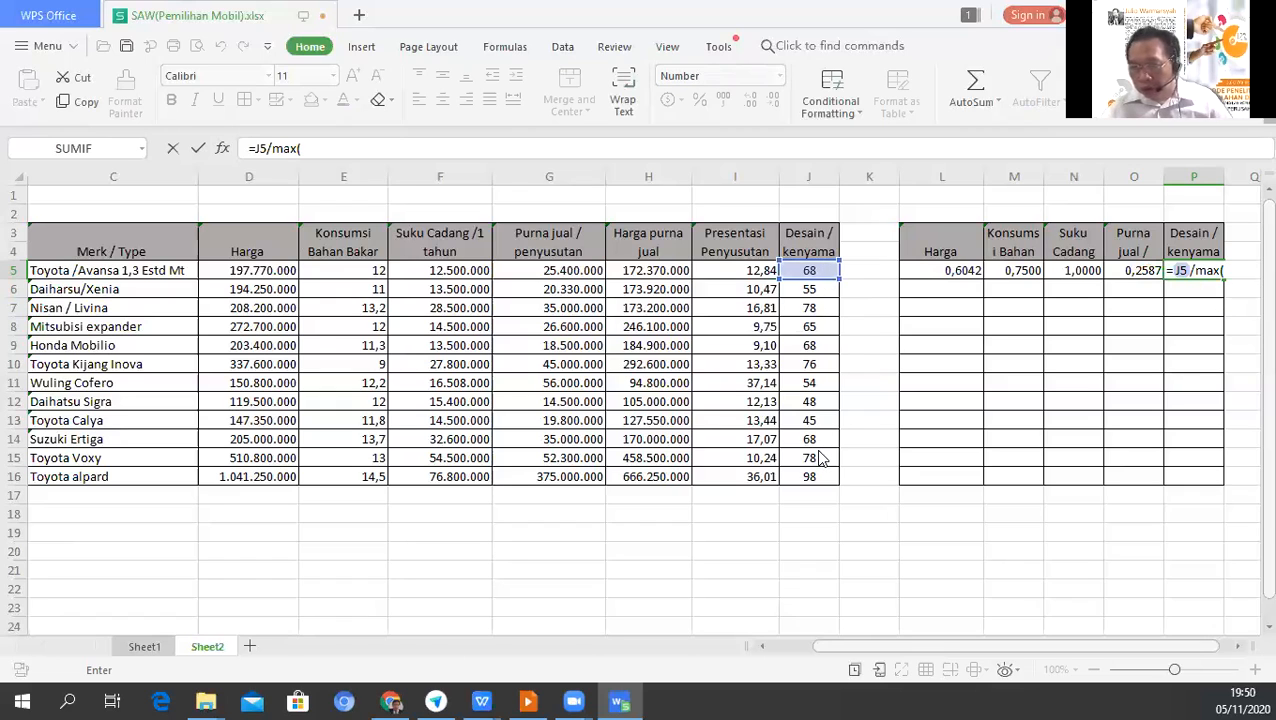
key("Return")
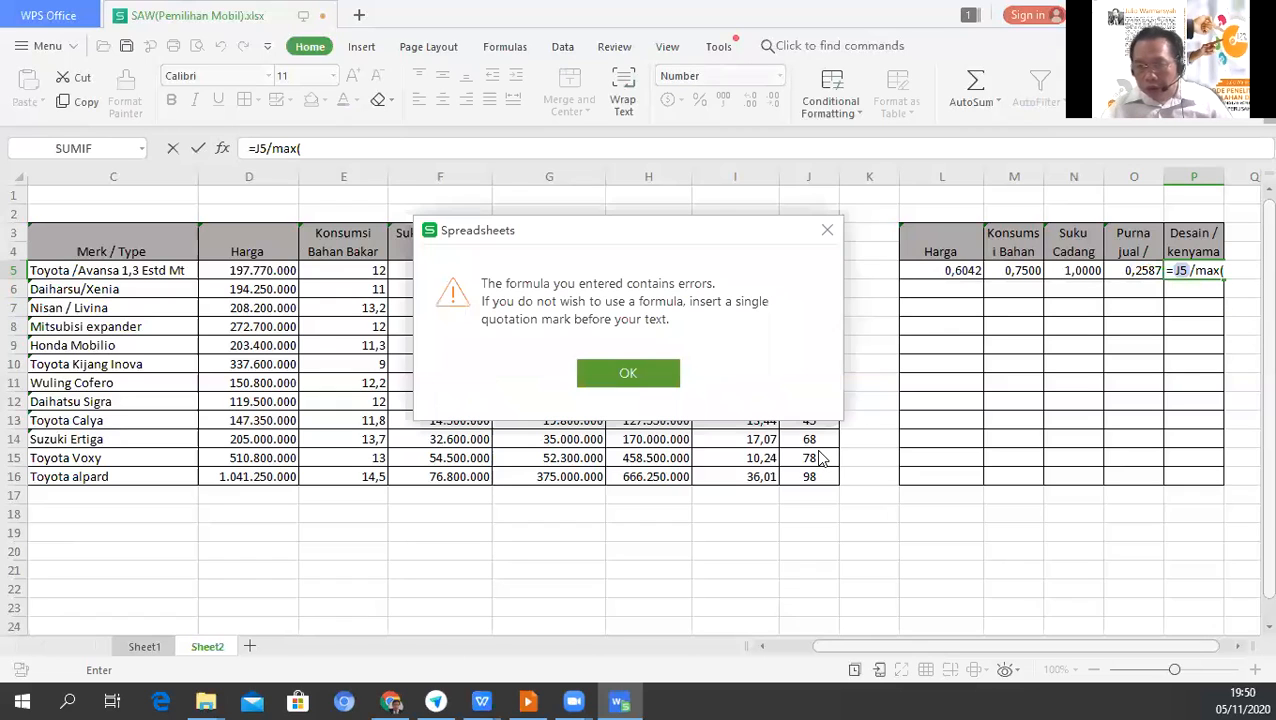
left_click(658, 374)
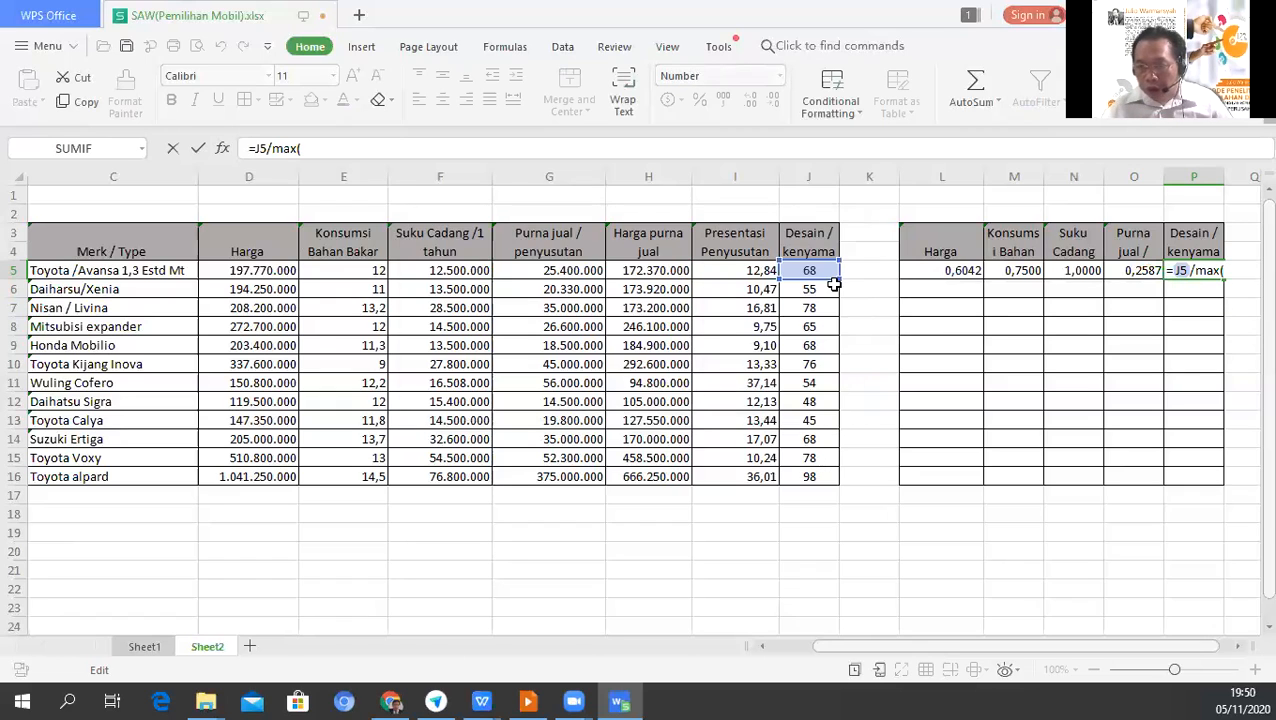
left_click(1228, 270)
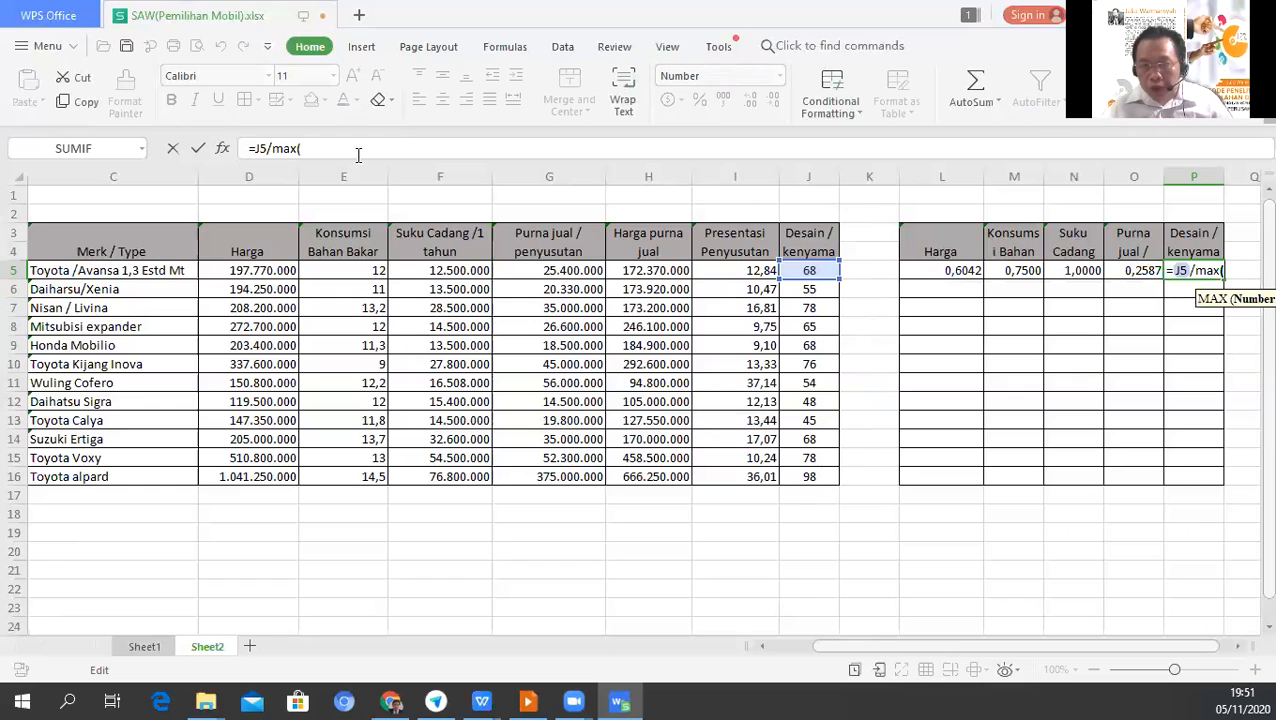
left_click(357, 151)
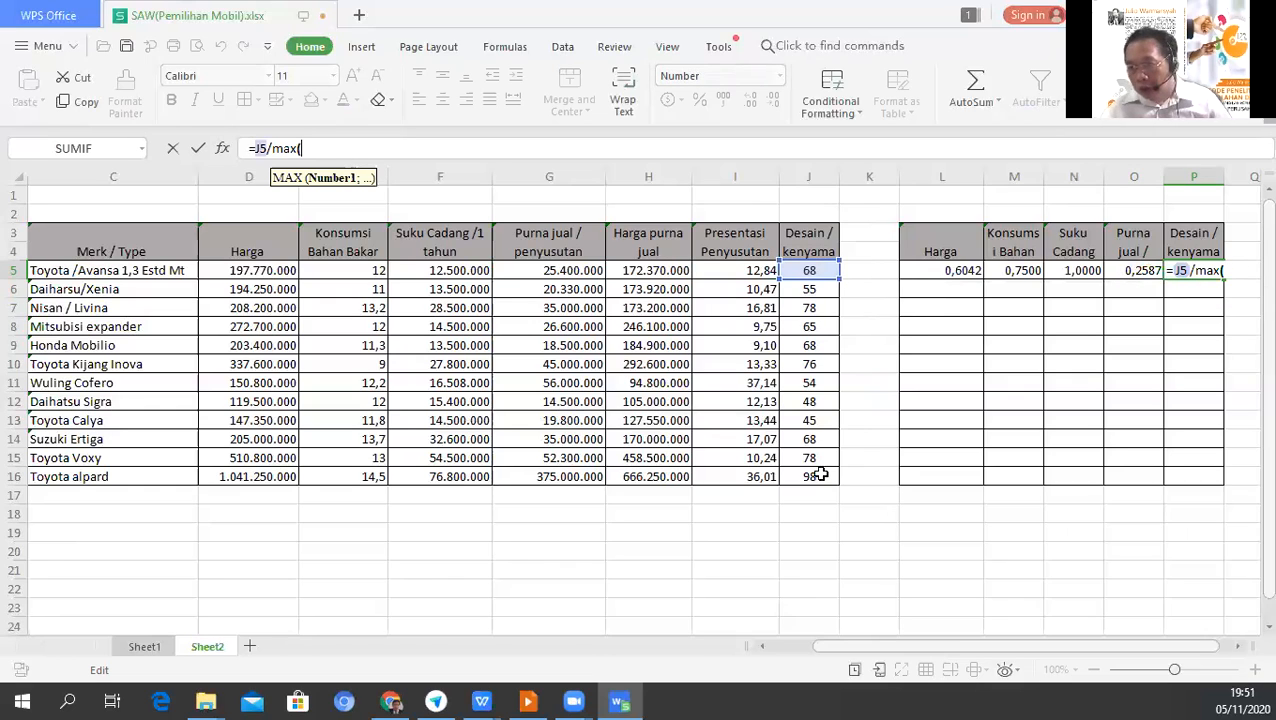
left_click_drag(815, 271, 821, 476)
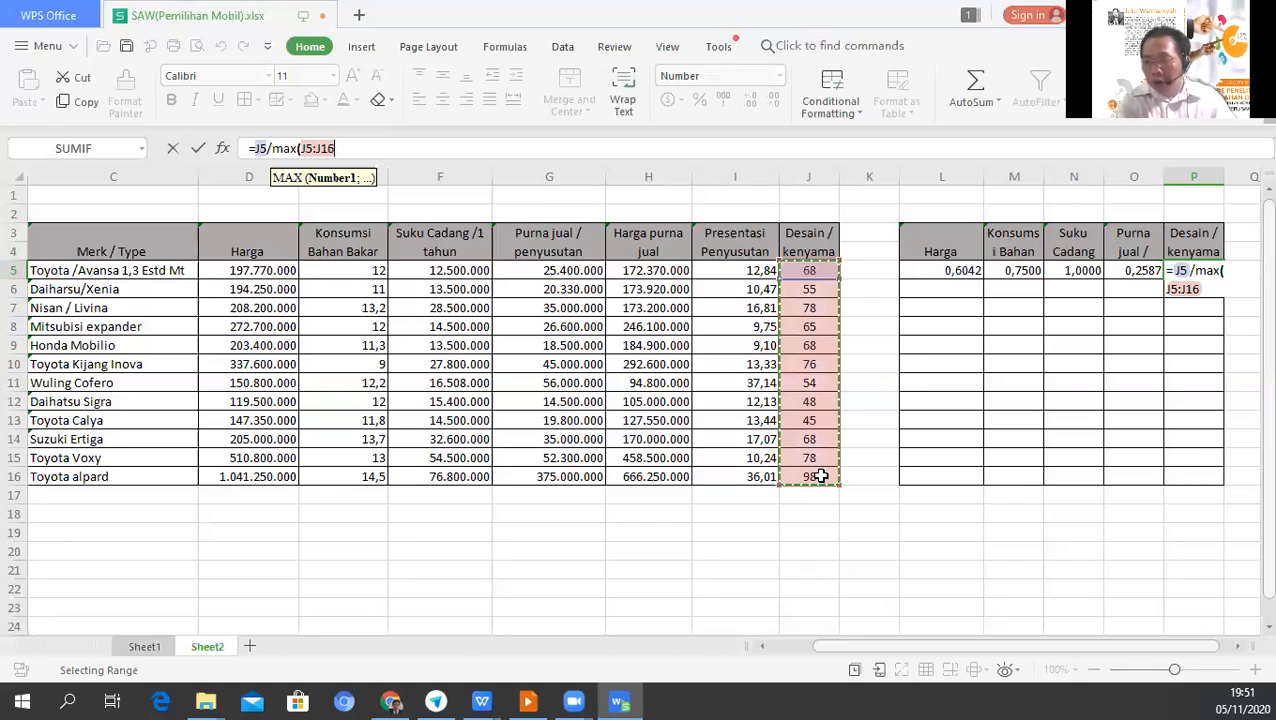
type(")")
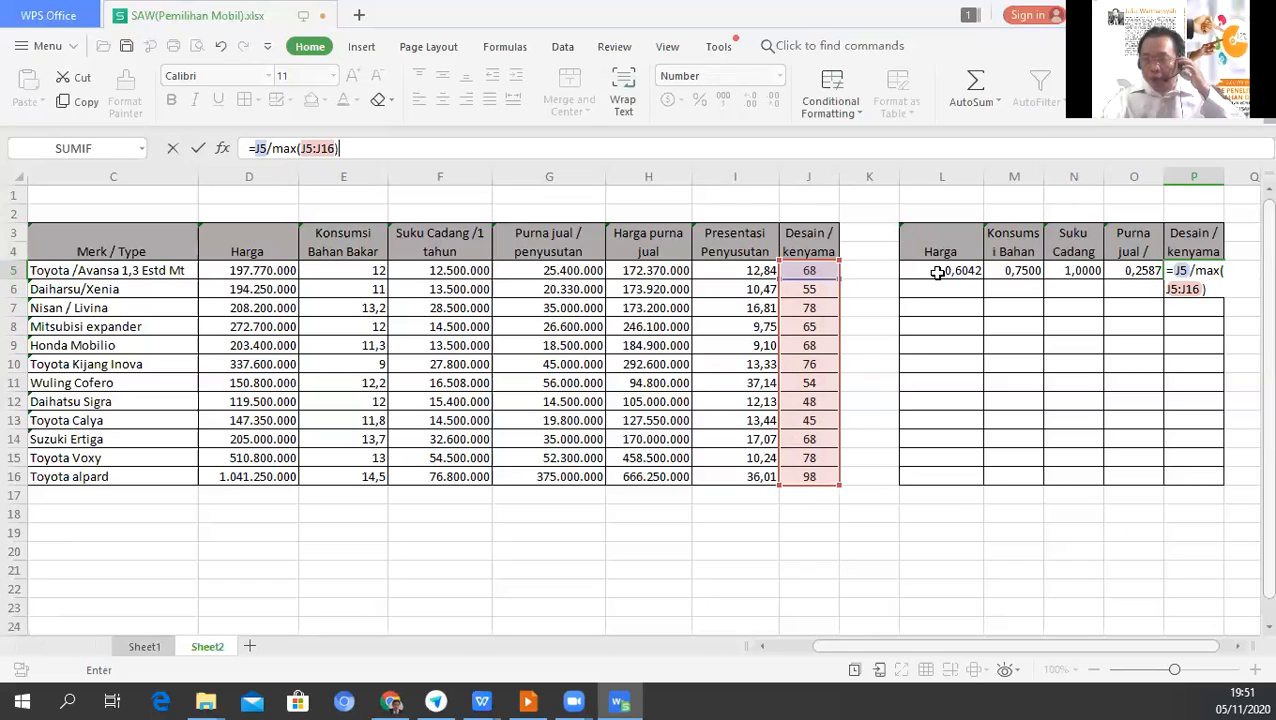
key("Return")
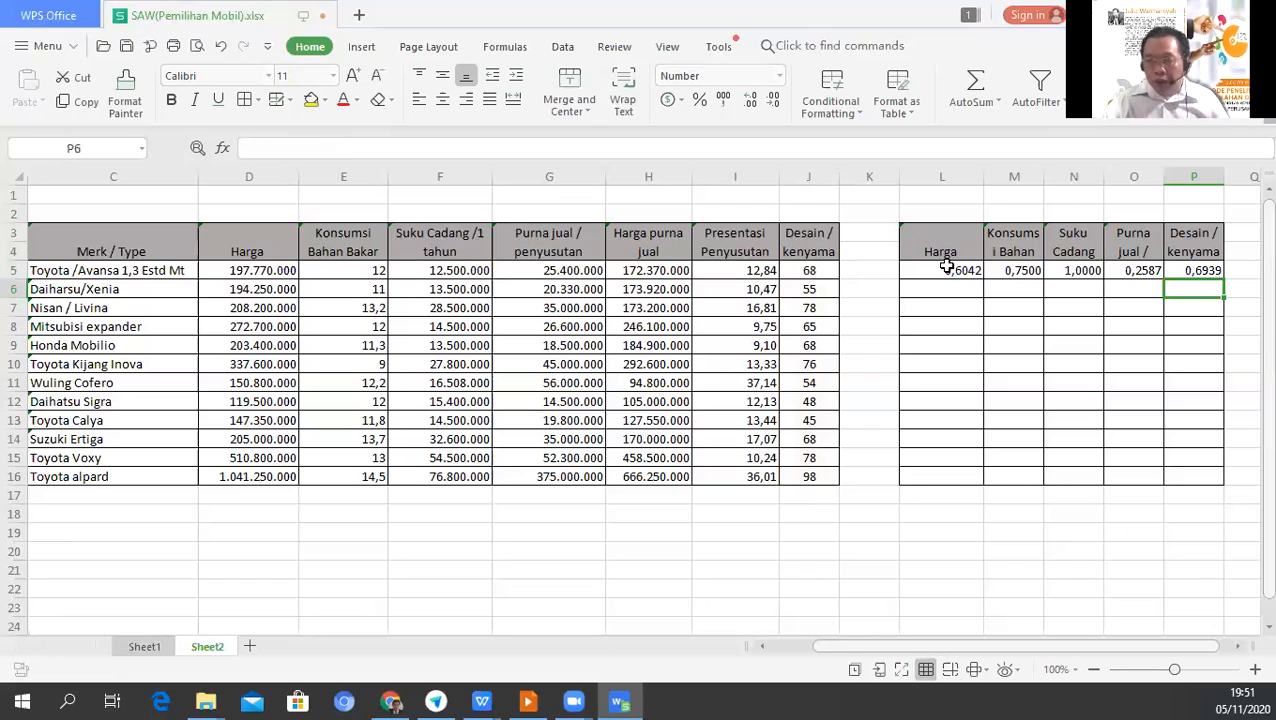
Make the range in the Harga formula in L5 absolute so it reads =MIN($D$5:$D$16)/D5.
left_click(946, 268)
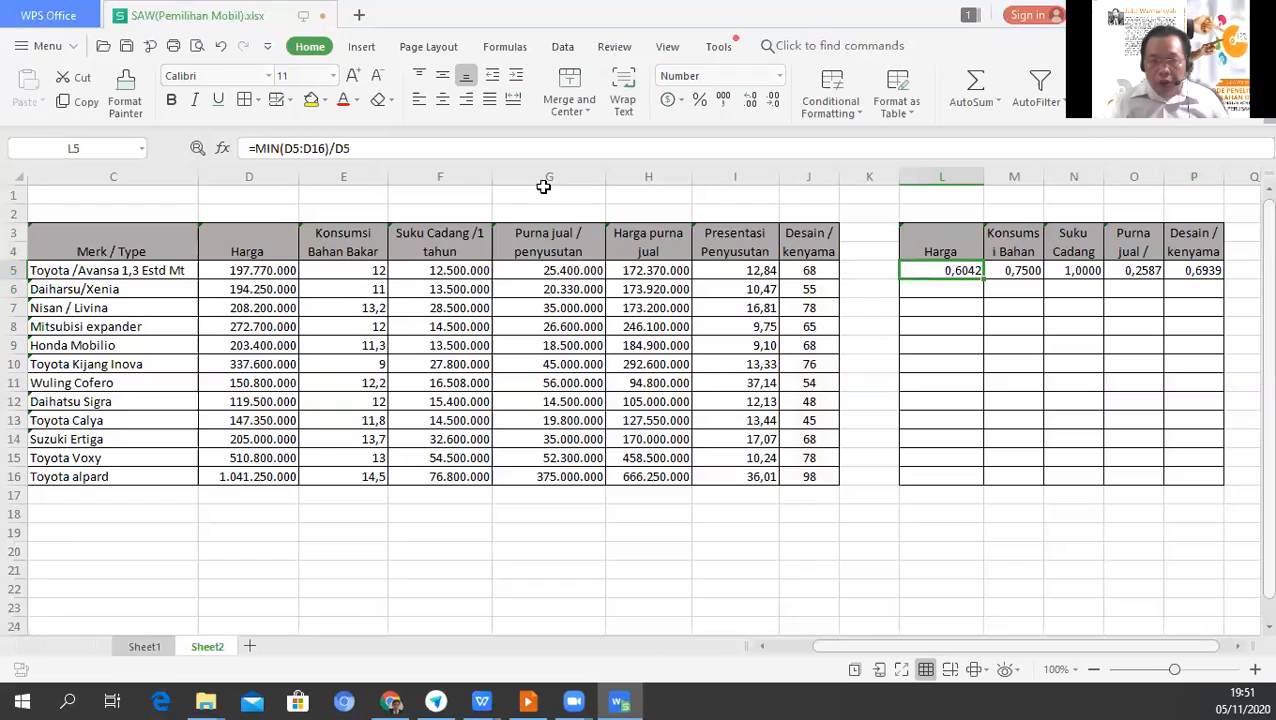
left_click(284, 149)
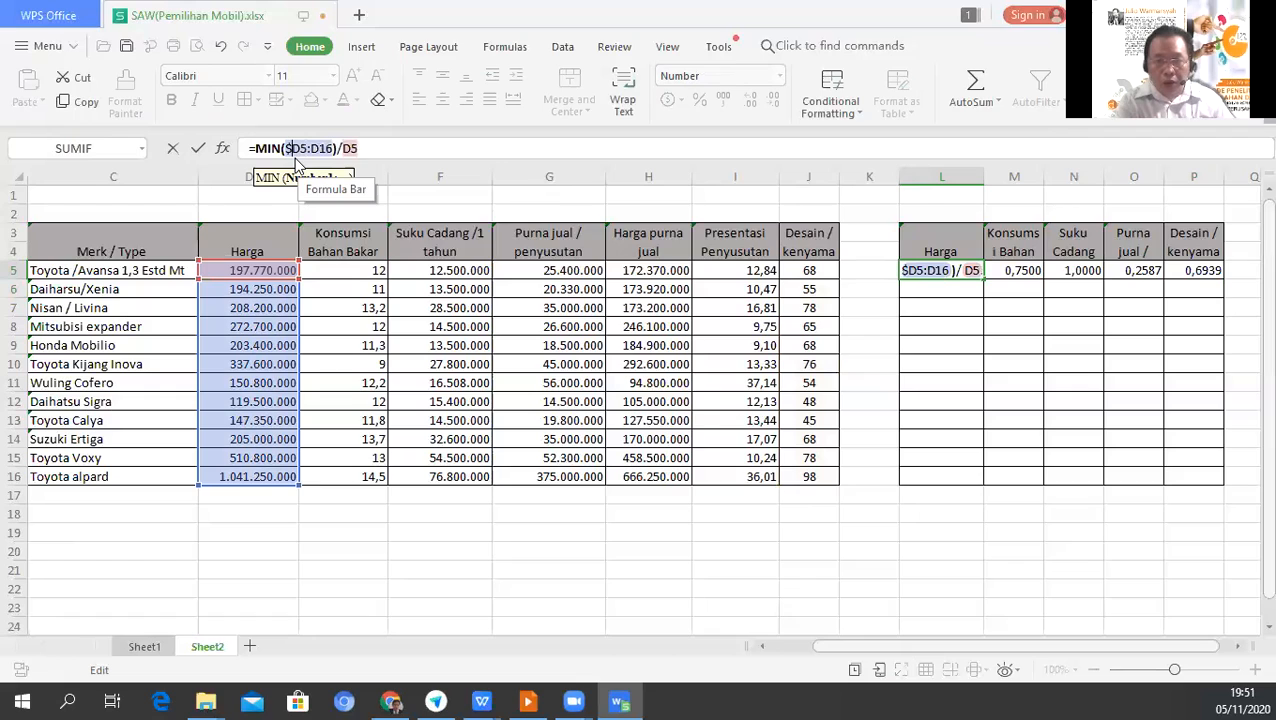
key("Right")
type("$")
key("Right")
key("Right")
key("Right")
key("Right")
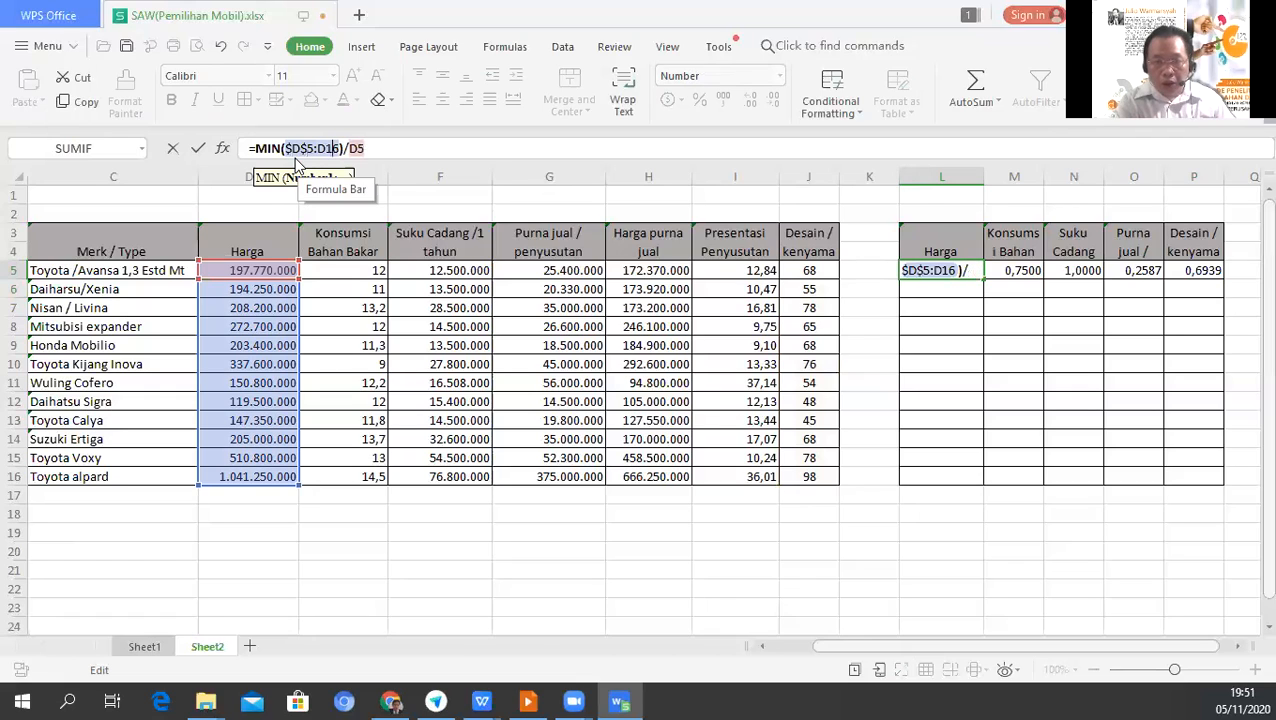
key("Left")
key("Left")
type("$")
key("Right")
type("$")
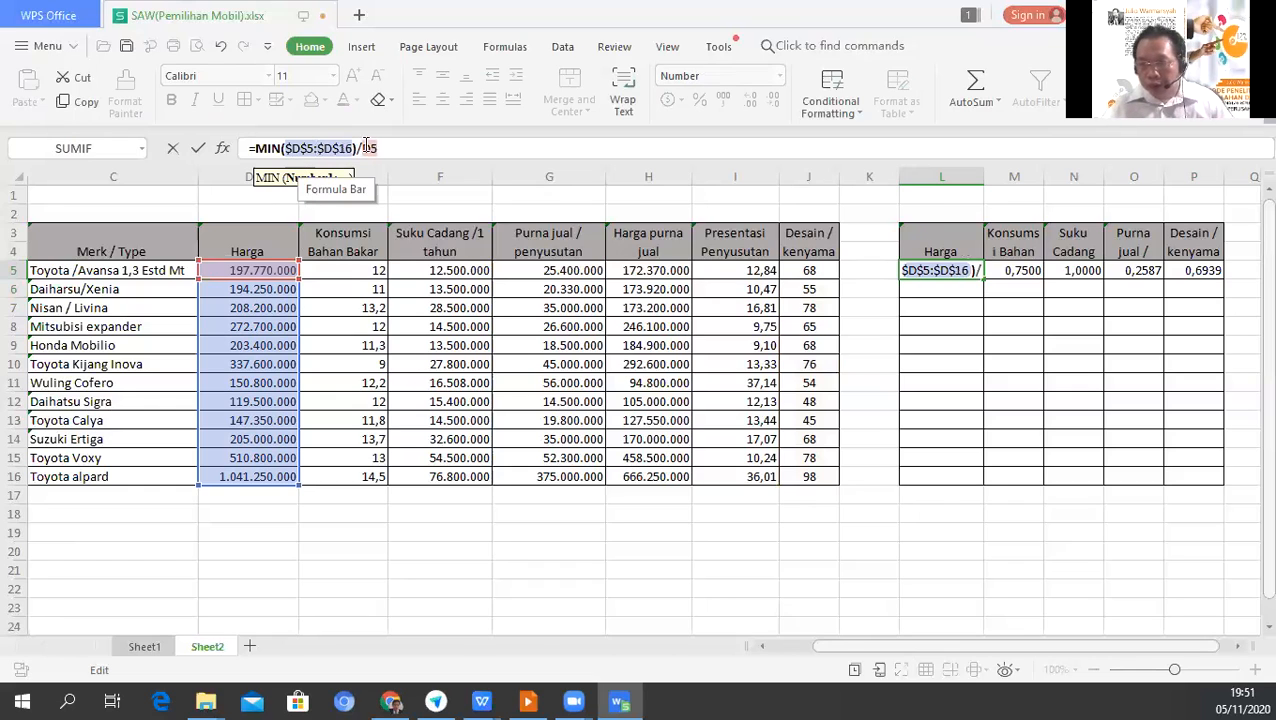
key("Tab")
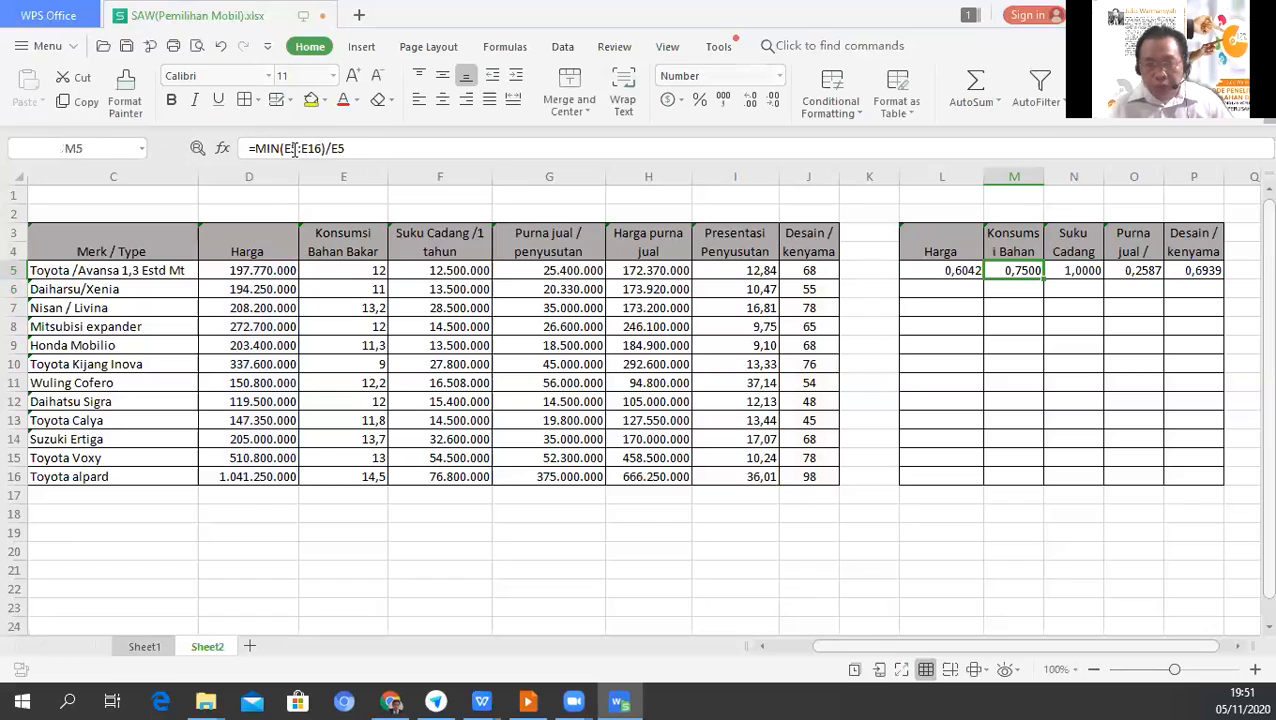
Make the range in the Konsumsi Bahan Bakar formula in M5 absolute so it reads =MIN($E$5:$E$16)/E5.
left_click(294, 148)
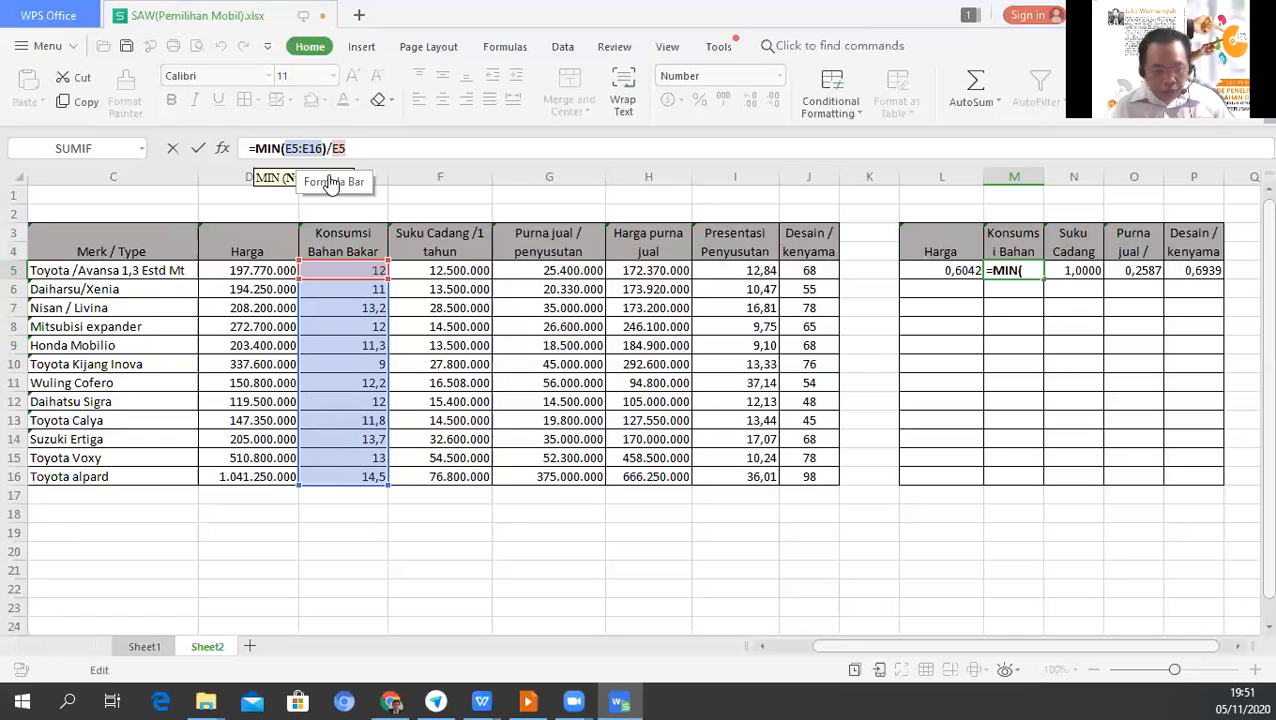
type("$")
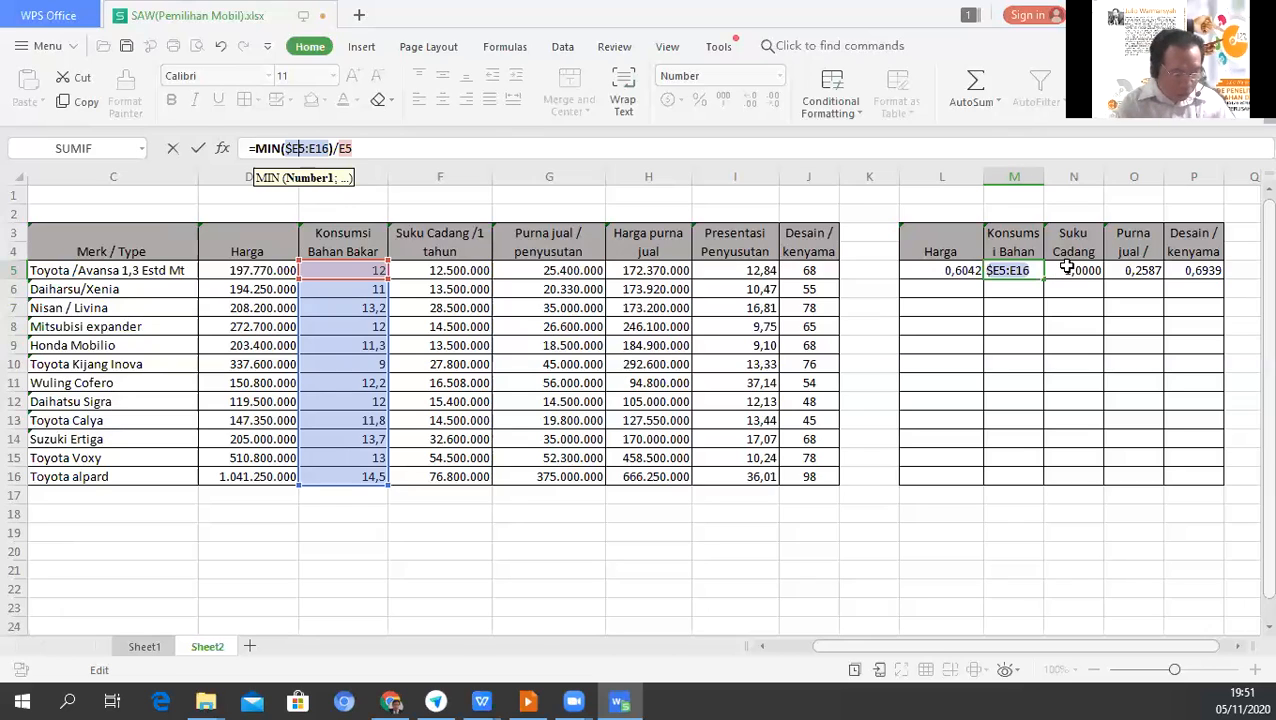
left_click(298, 150)
type("$E")
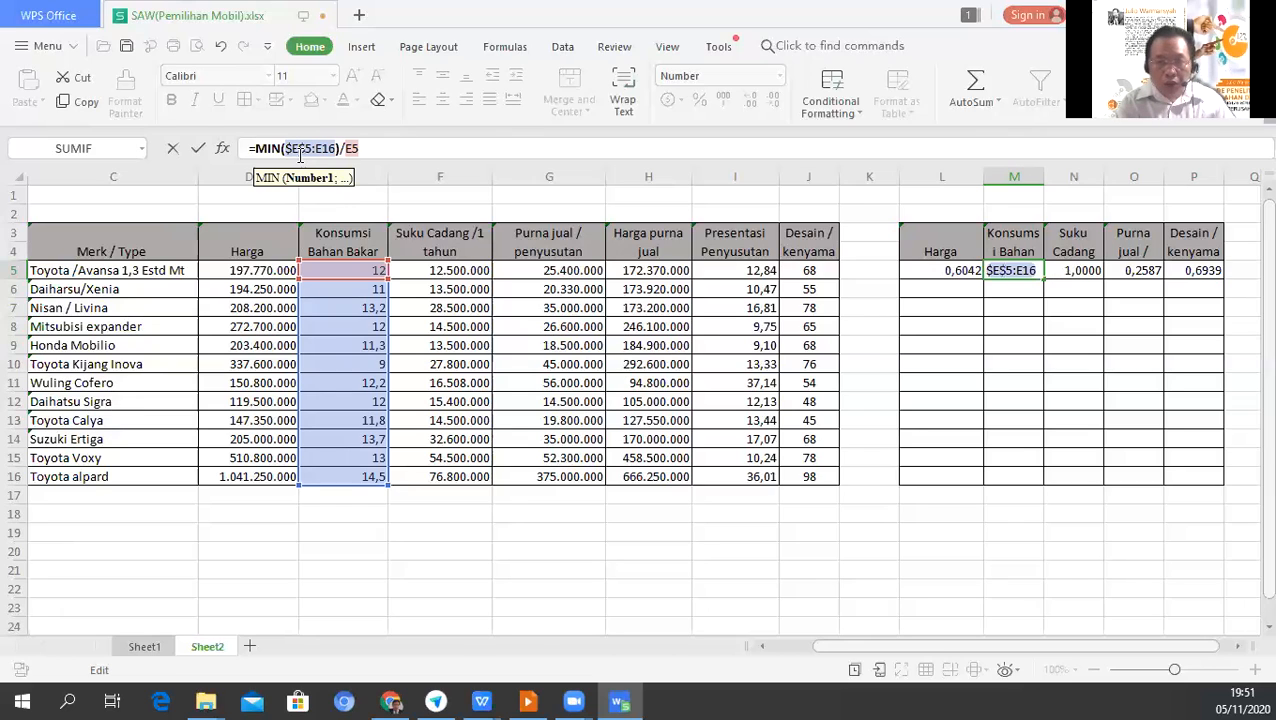
type("$5:")
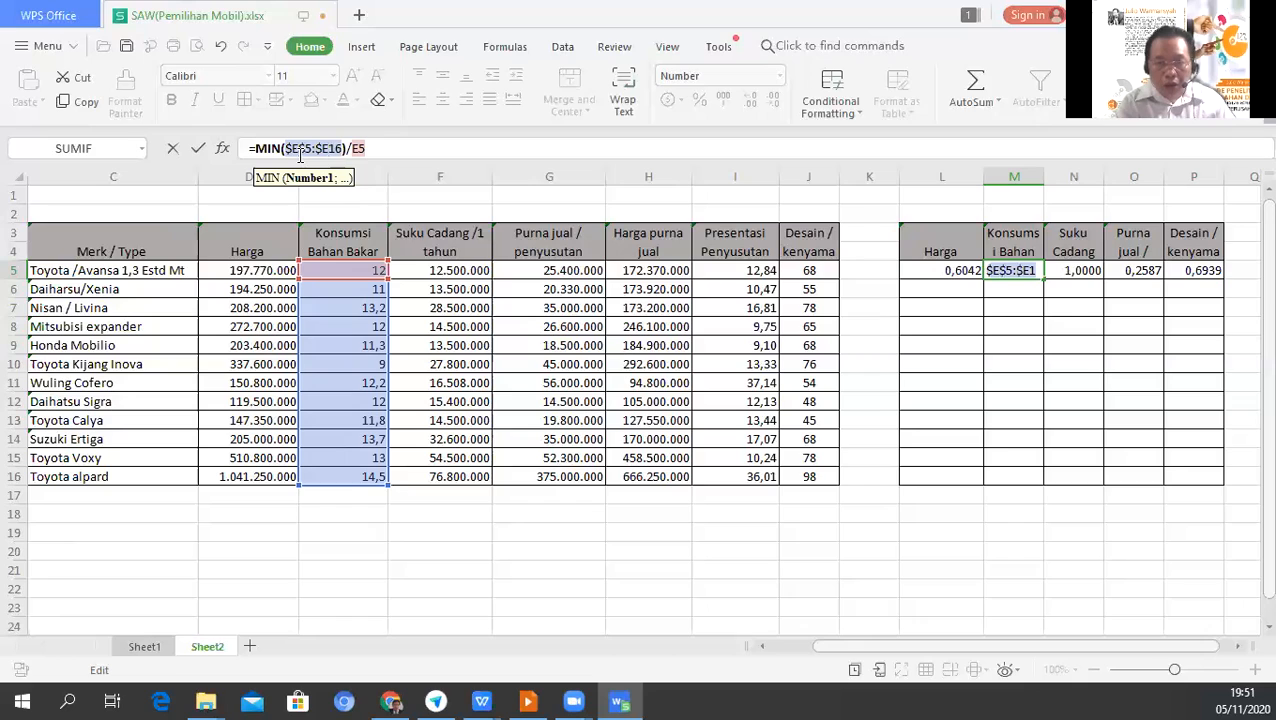
type("$")
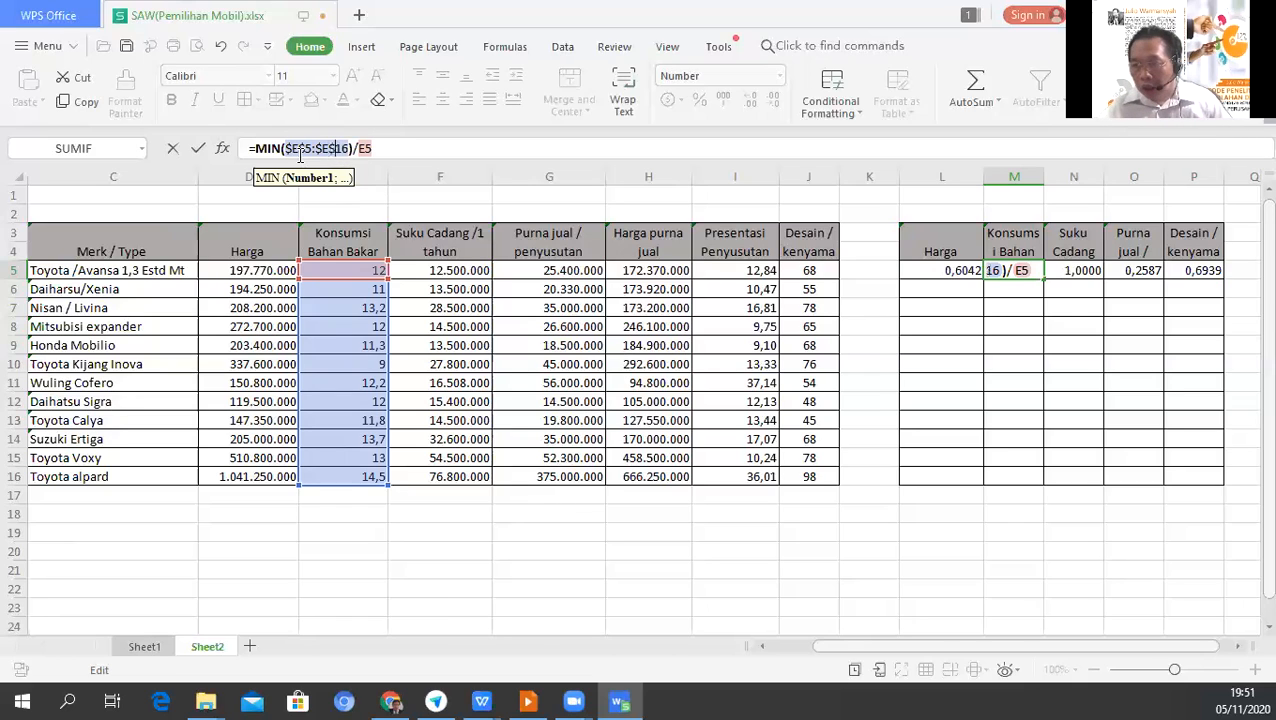
key("Tab")
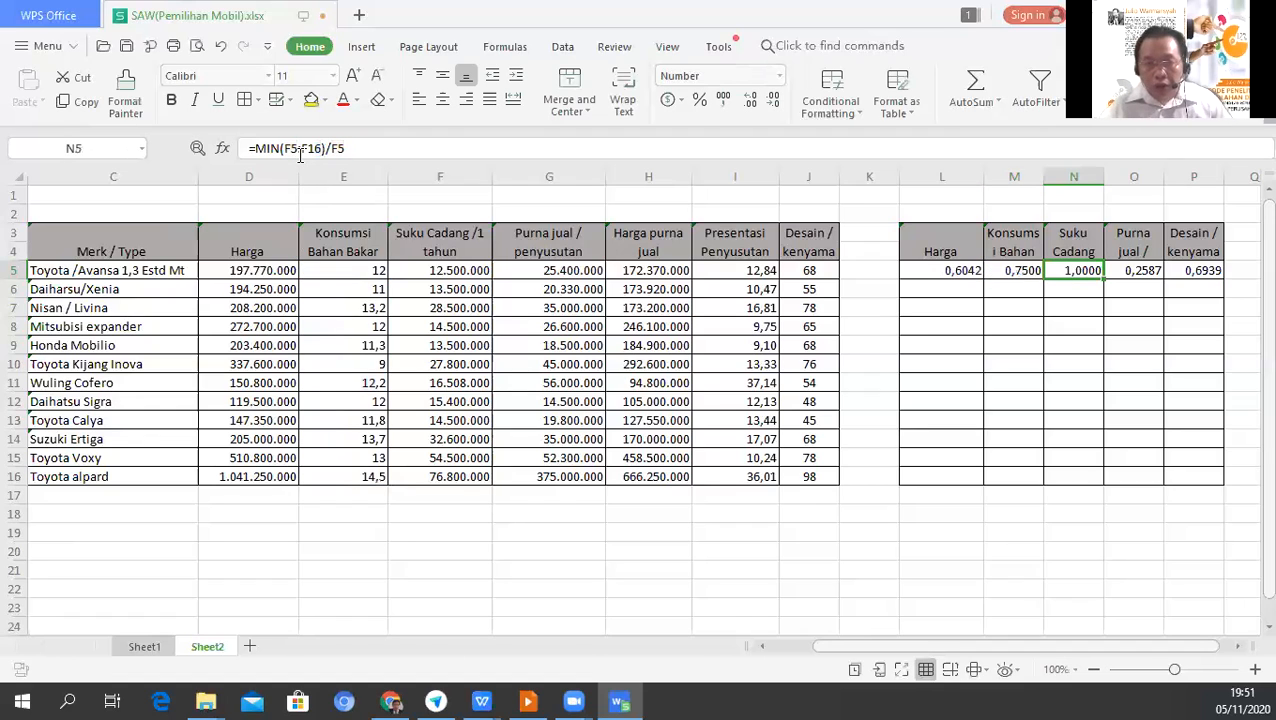
Make the range in the Suku Cadang formula in N5 absolute so it reads =MIN($F$5:$F$16)/F5.
double_click(1060, 270)
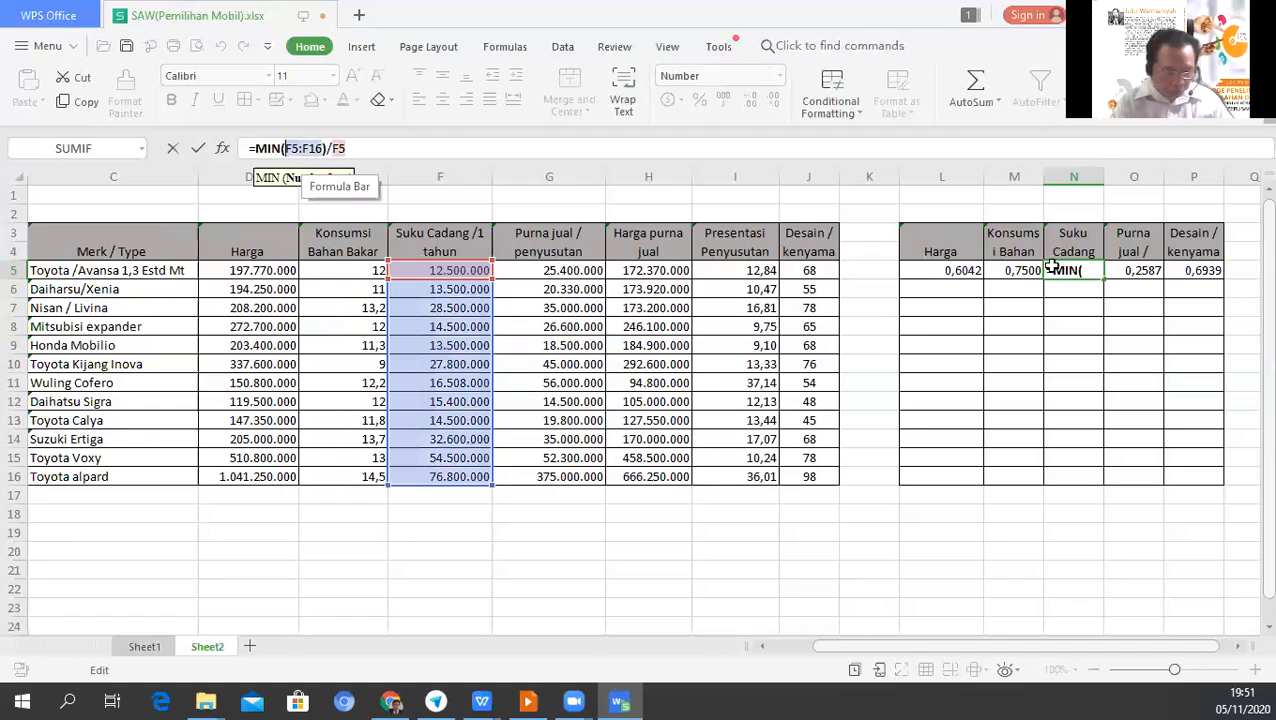
type("$")
left_click(301, 150)
type("$F")
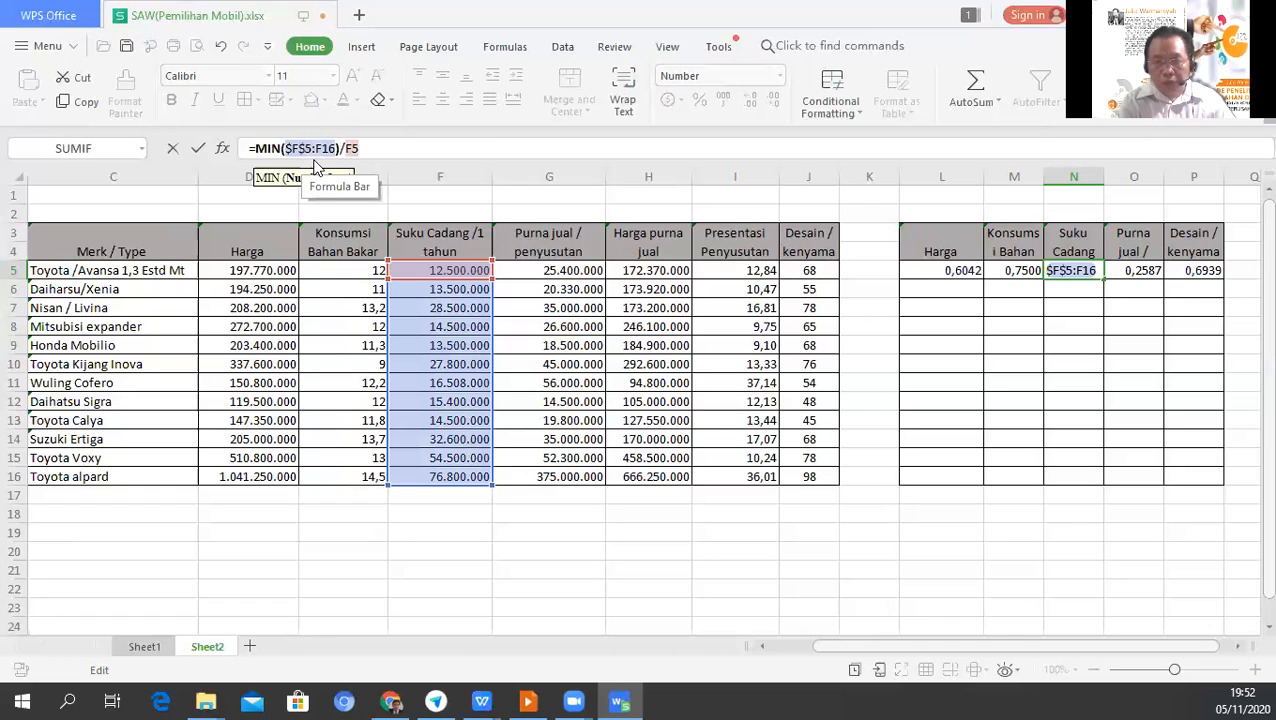
type("$")
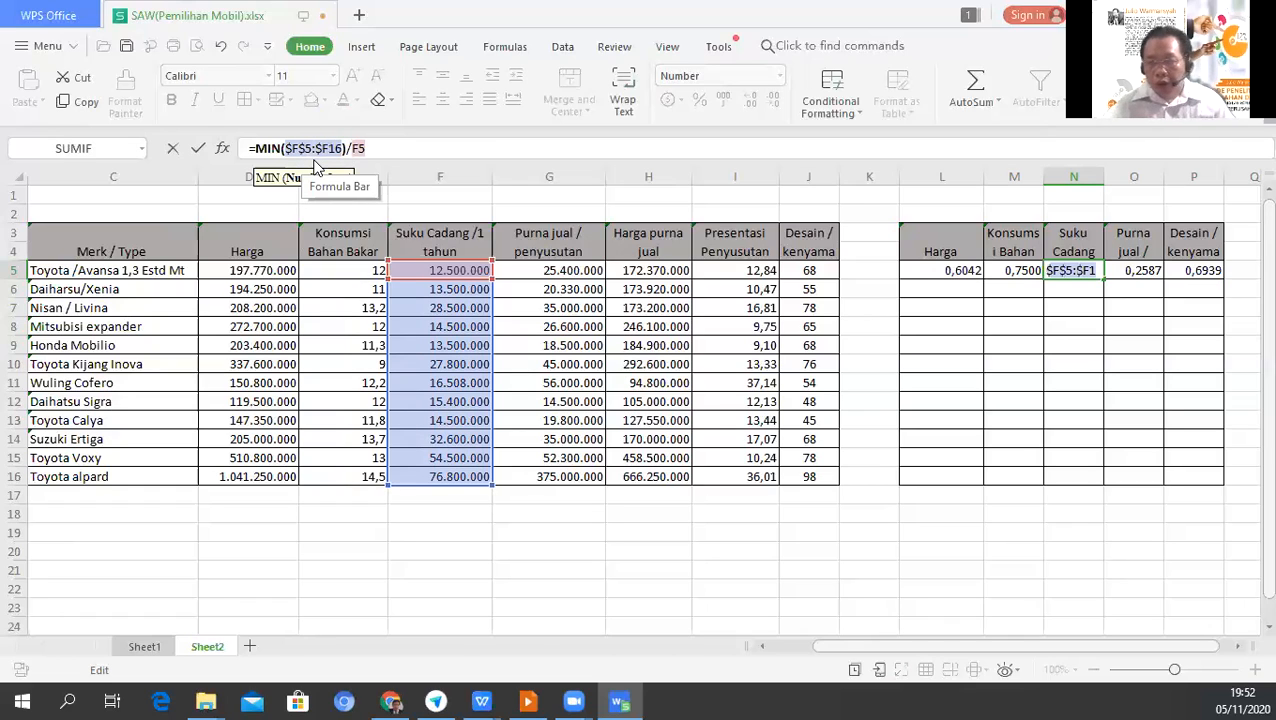
key("Right")
type("$")
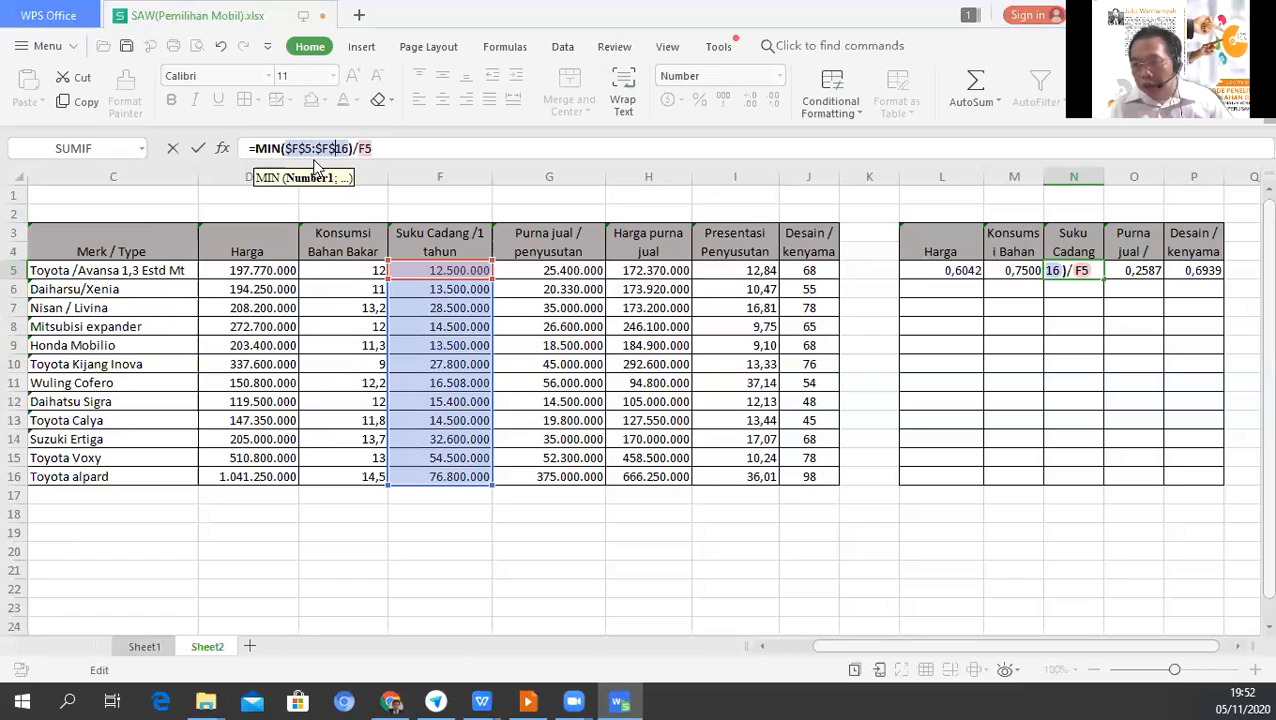
key("Tab")
Make the range in the Purna jual formula in O5 absolute so it reads =H5/MAX($H$5:$H$16).
key("F2")
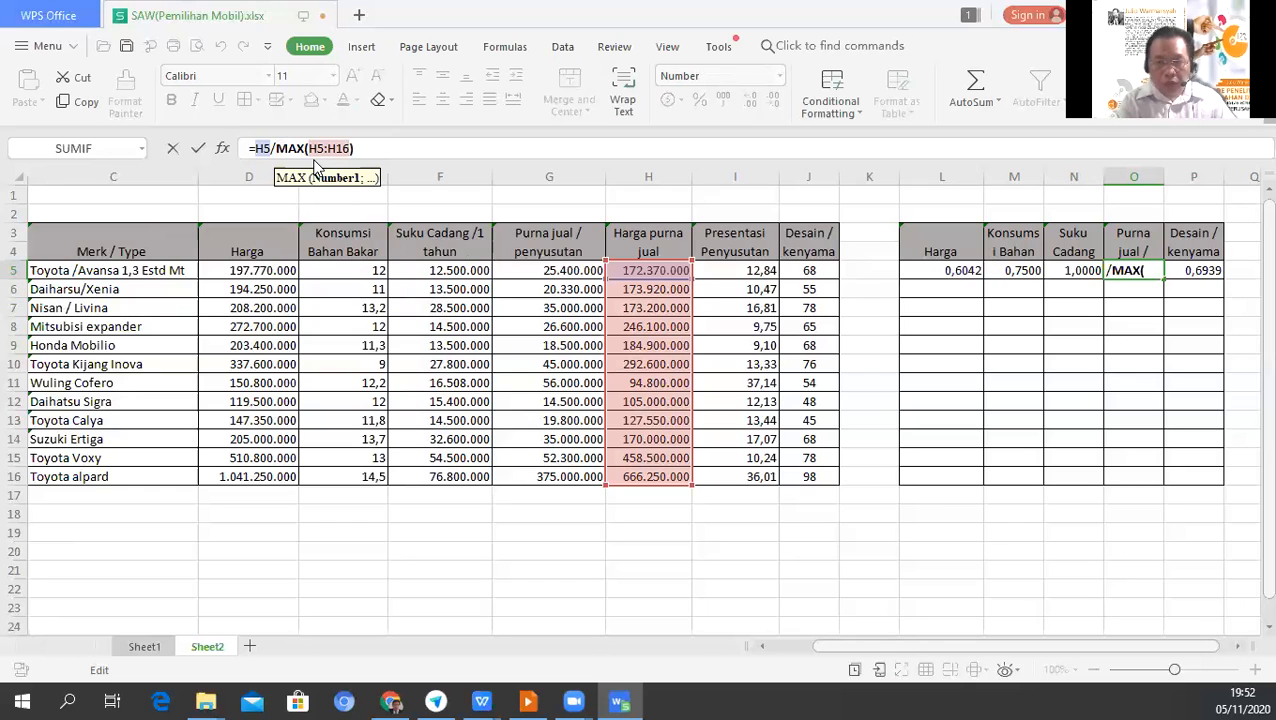
type("$H")
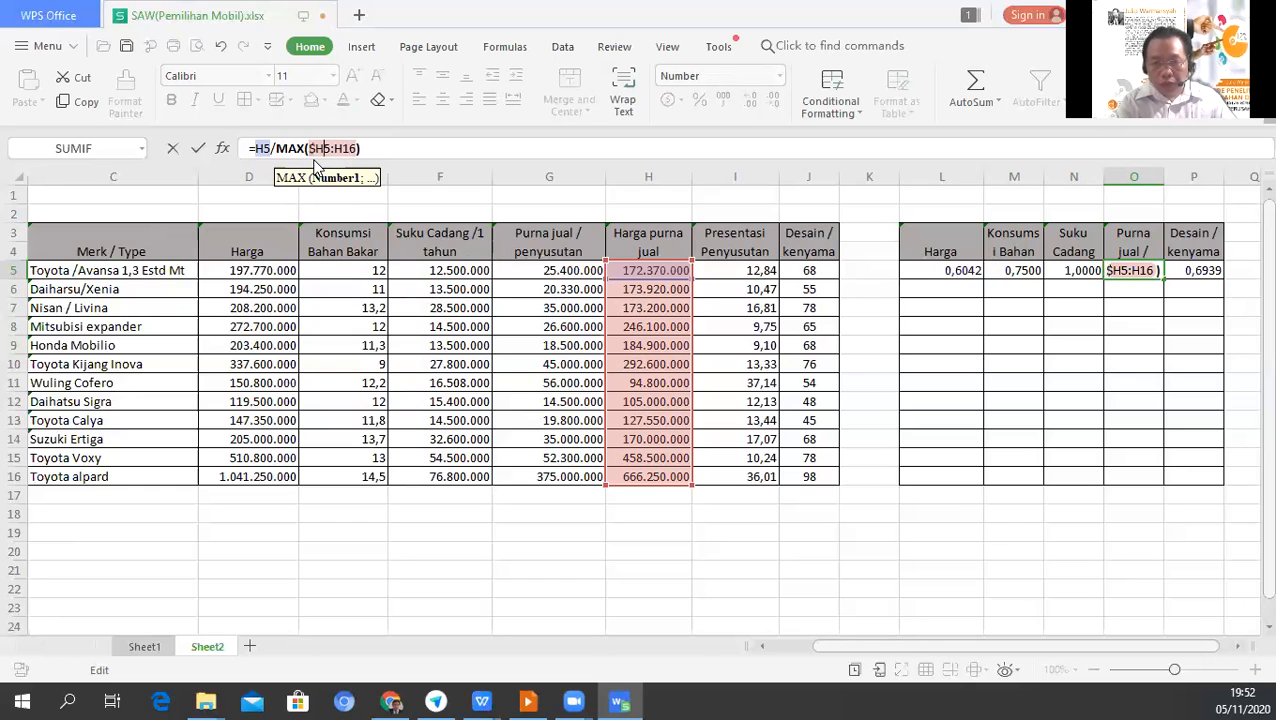
type("$")
key("Right")
key("Right")
type("$")
key("Right")
type("$")
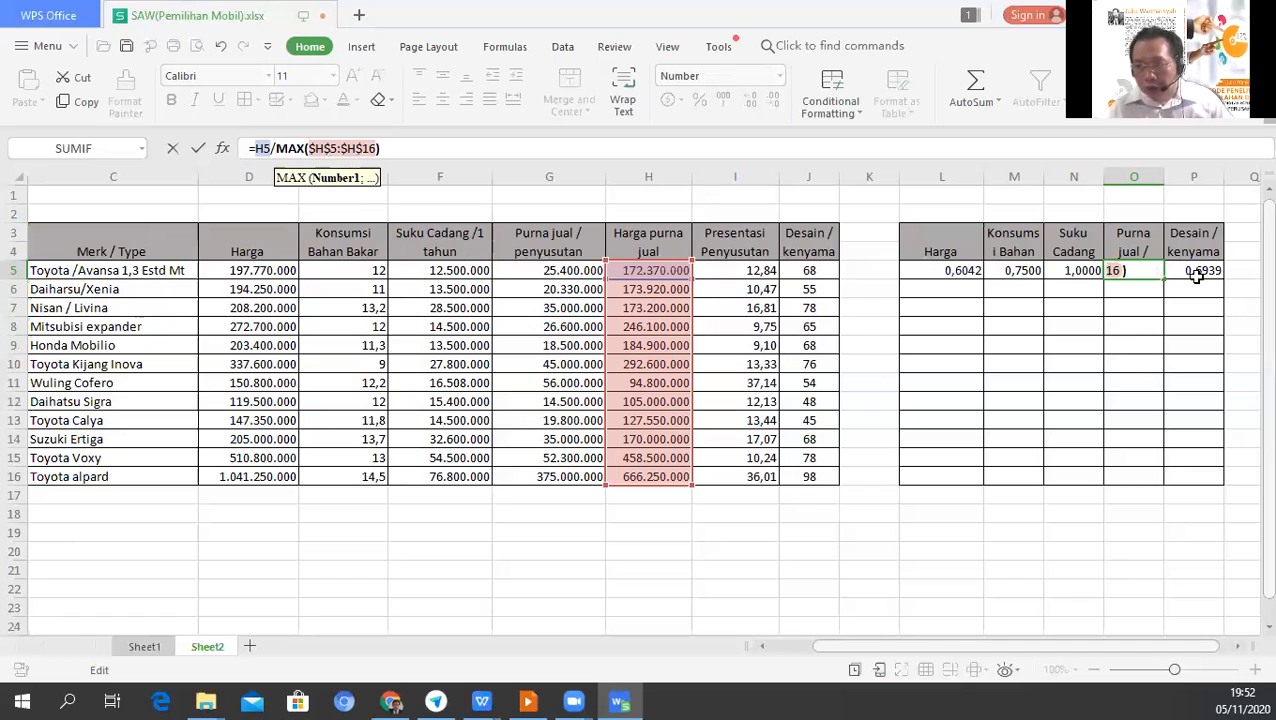
key("Tab")
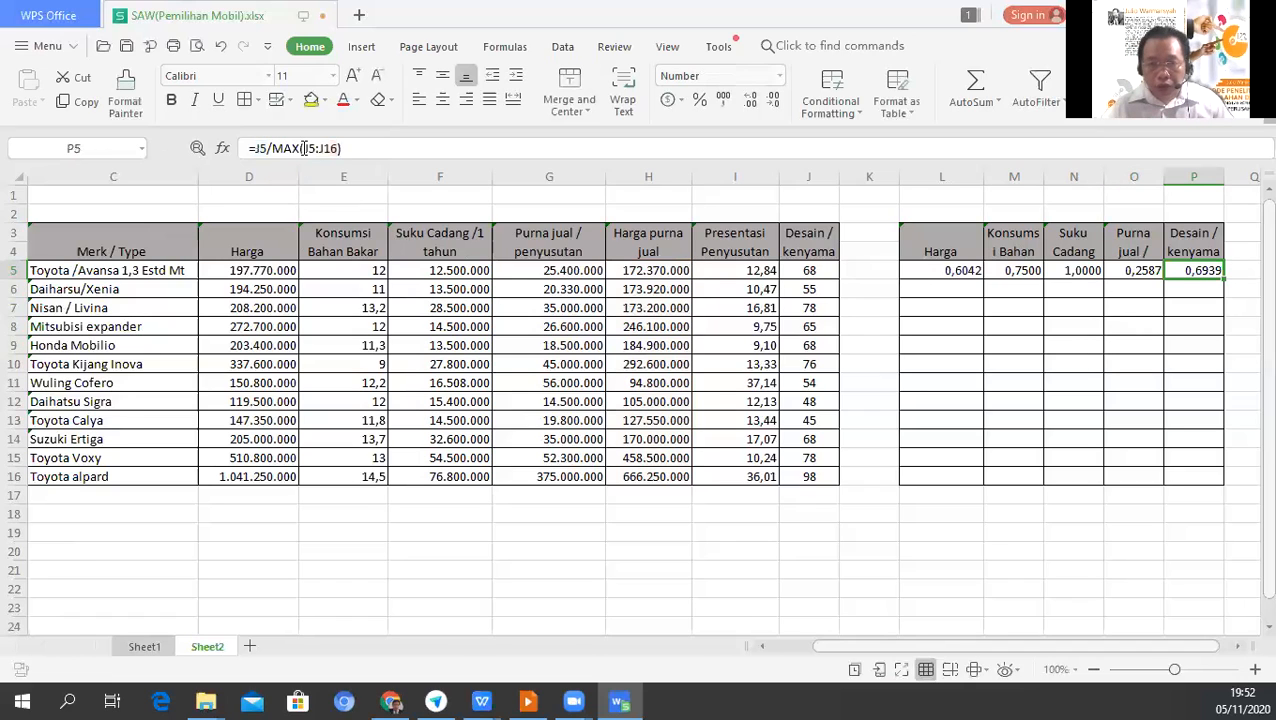
Make the range in the Desain / kenyamanan formula in P5 absolute so it reads =J5/MAX($J$5:$J$16).
left_click(314, 168)
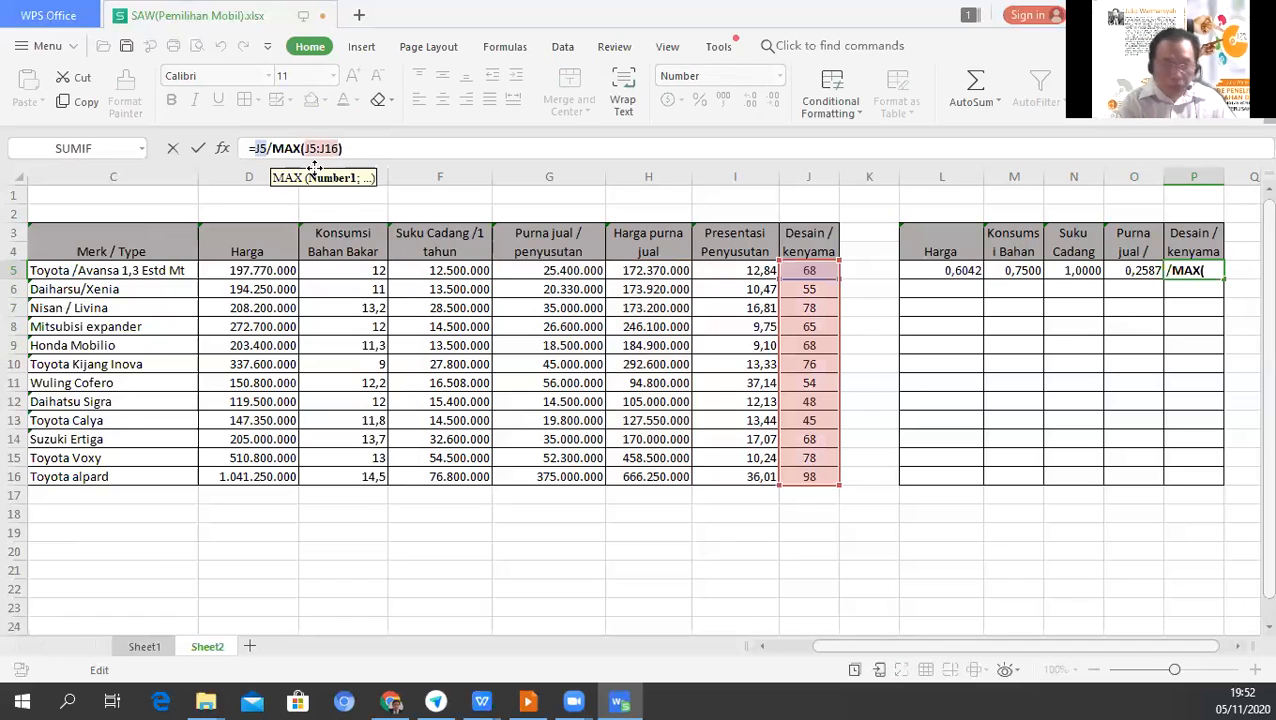
type("$J")
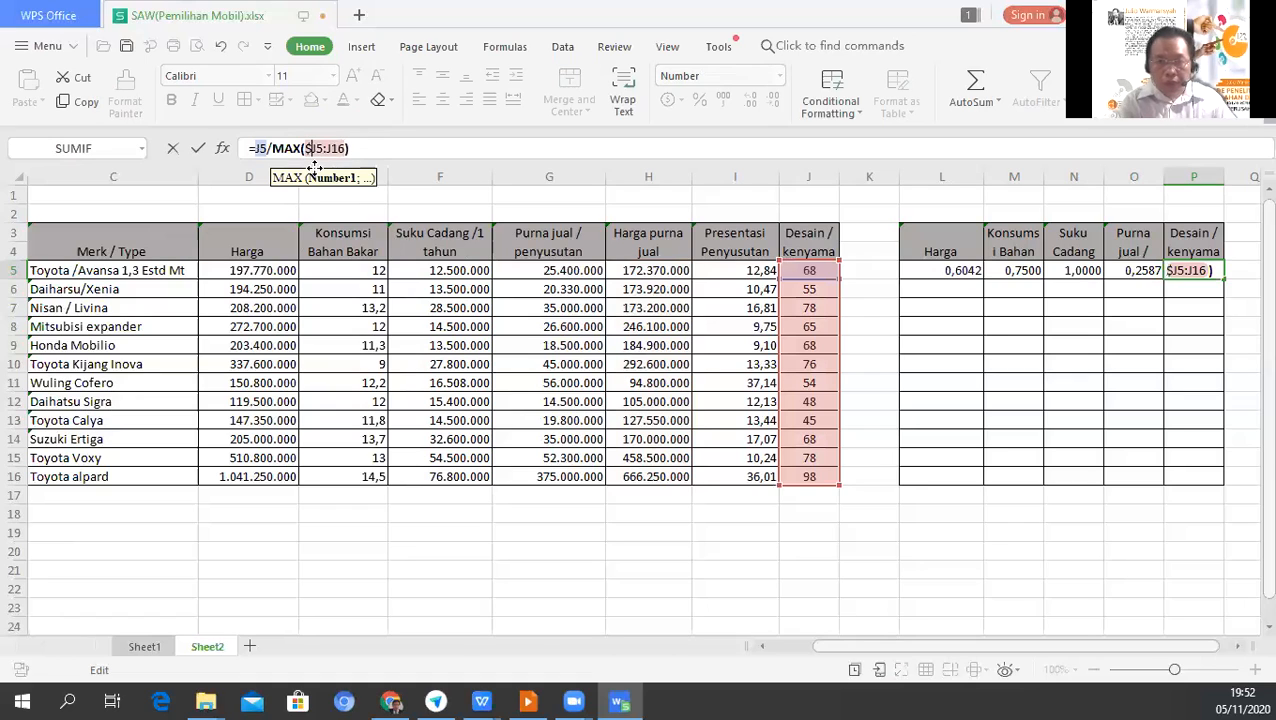
type("$5:$J$")
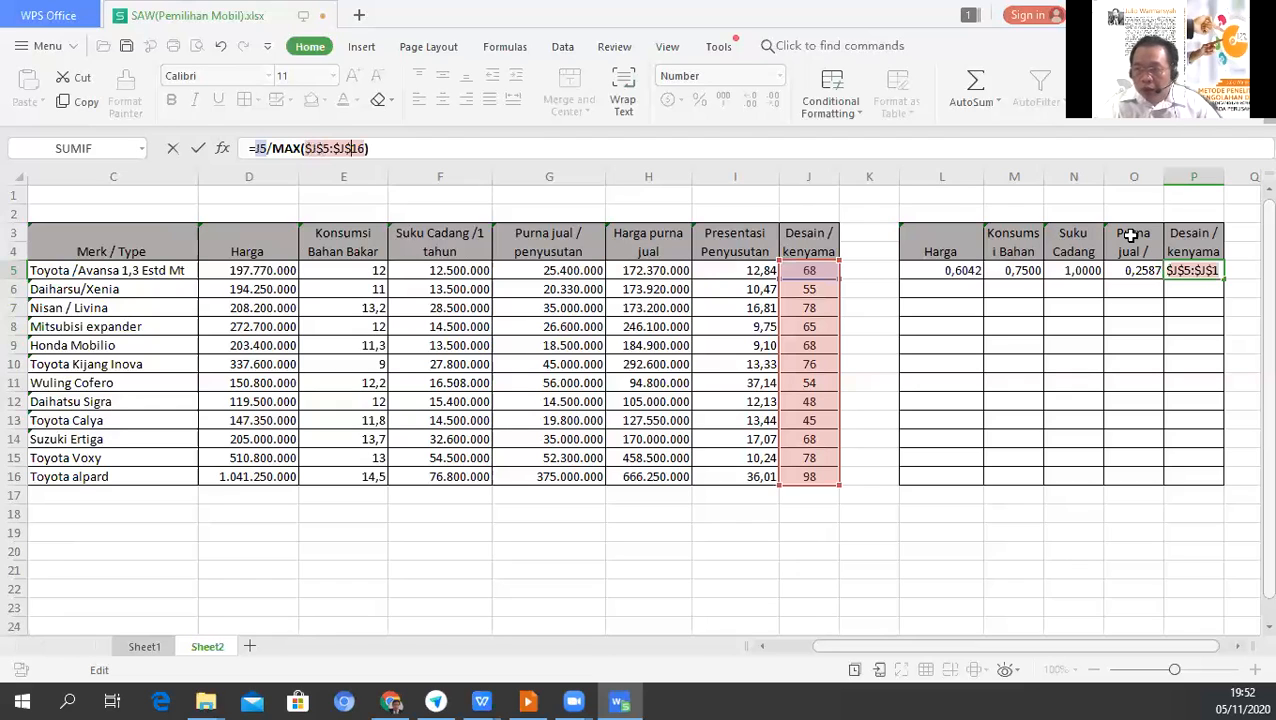
key("Return")
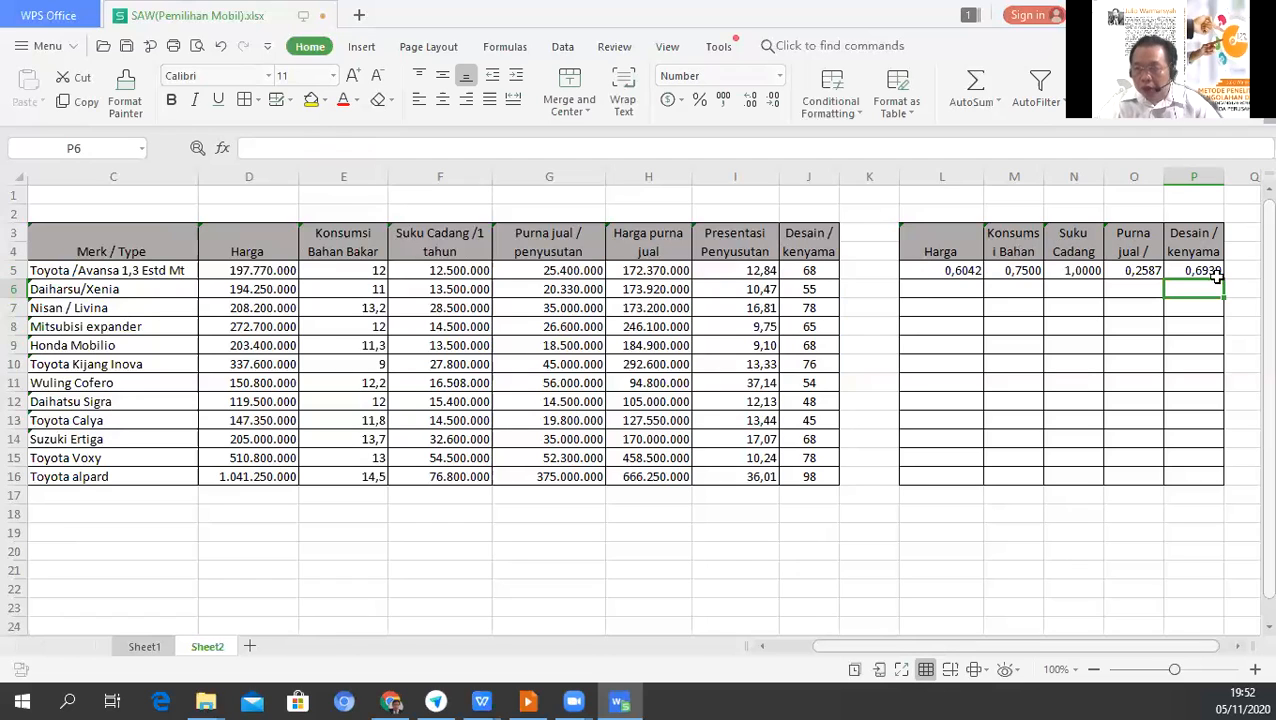
Copy the normalization formulas from L5:P5 into L6:P16 for the remaining cars.
left_click_drag(941, 270, 1216, 277)
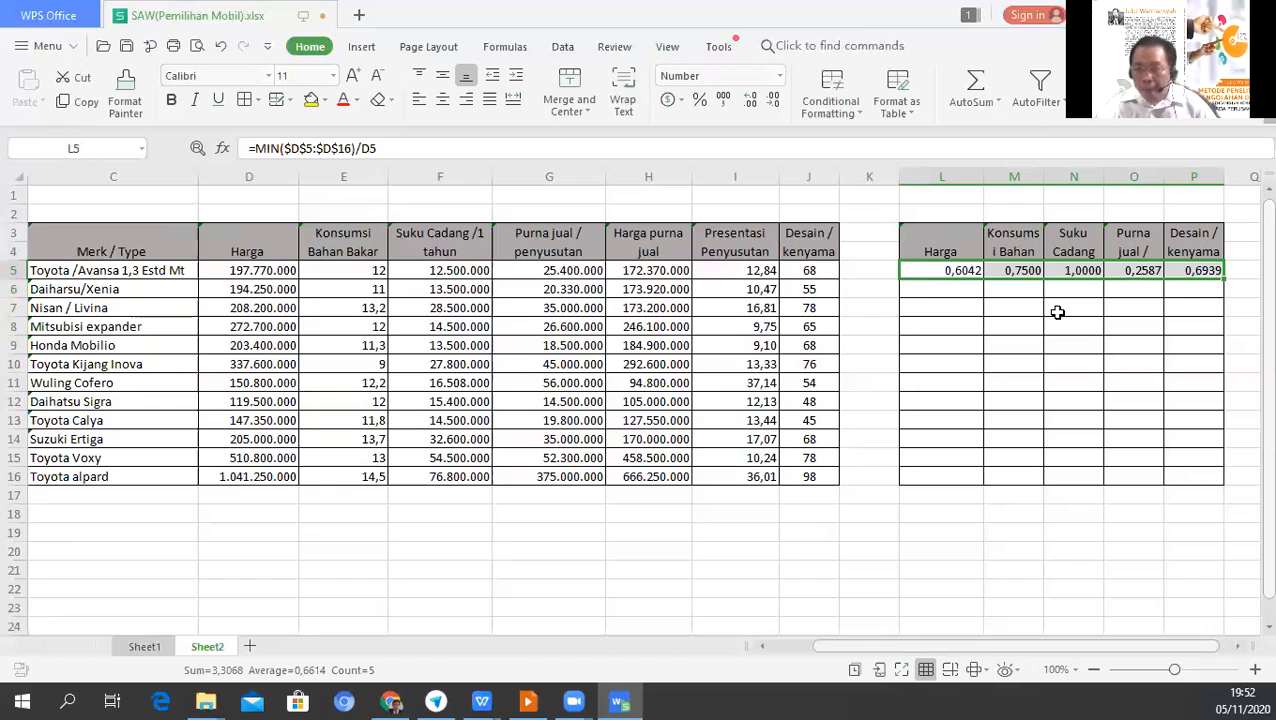
key("ctrl+c")
left_click(955, 290)
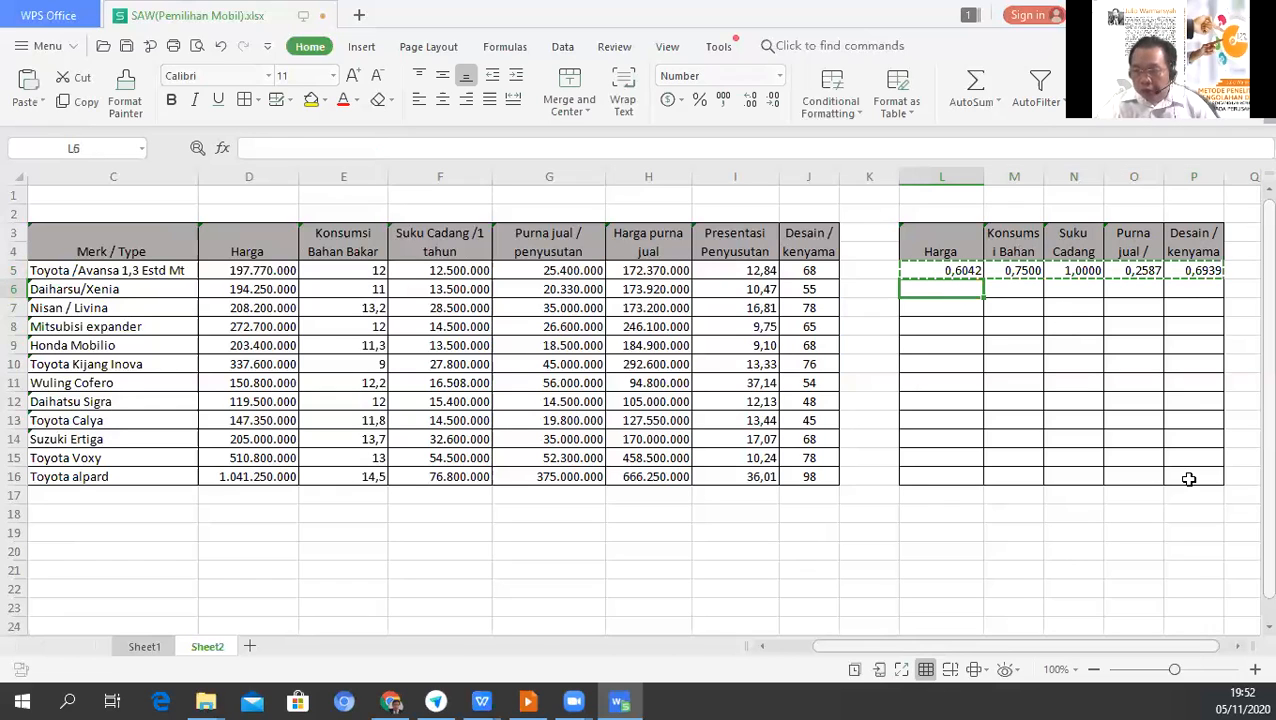
left_click(1188, 479, "shift")
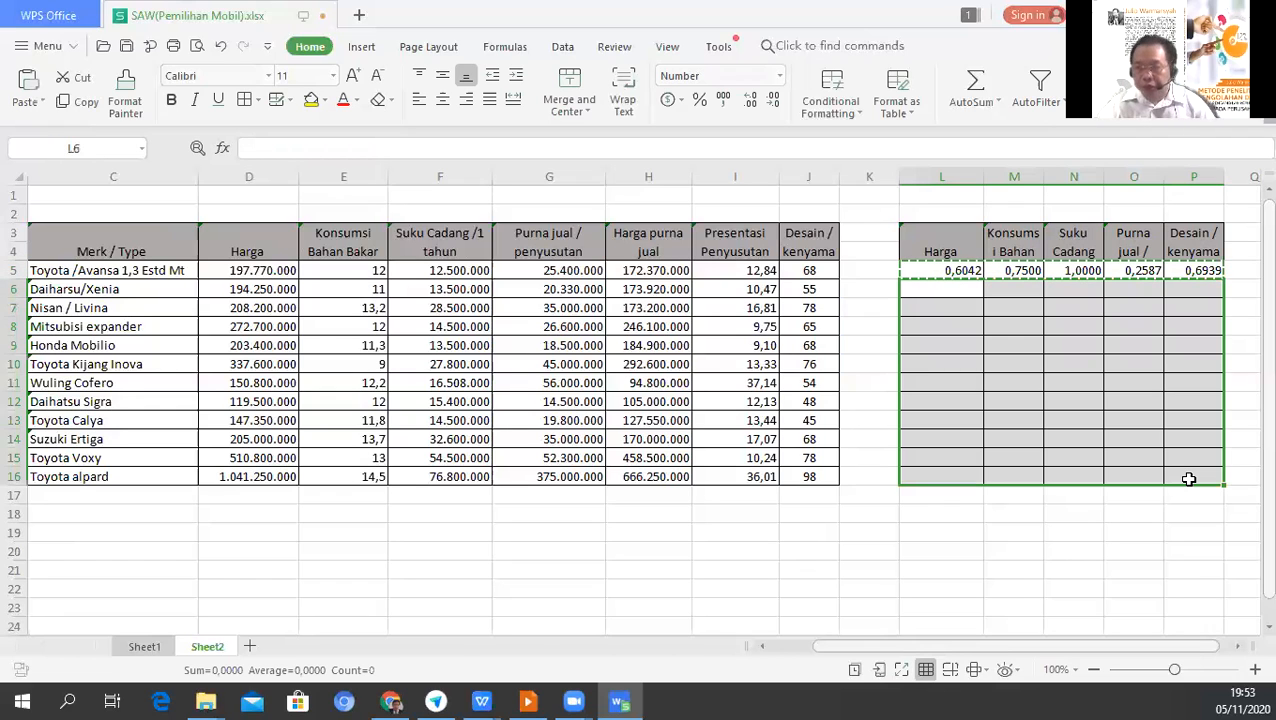
key("ctrl+v")
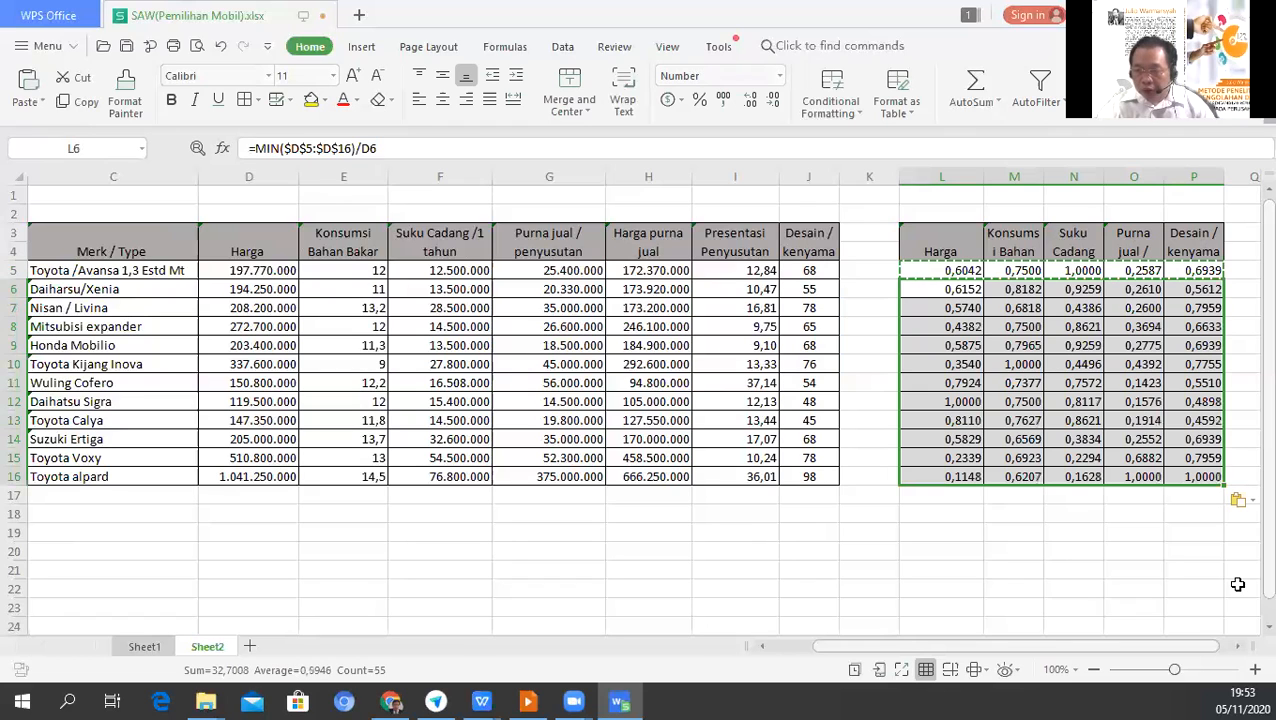
left_click(1160, 545)
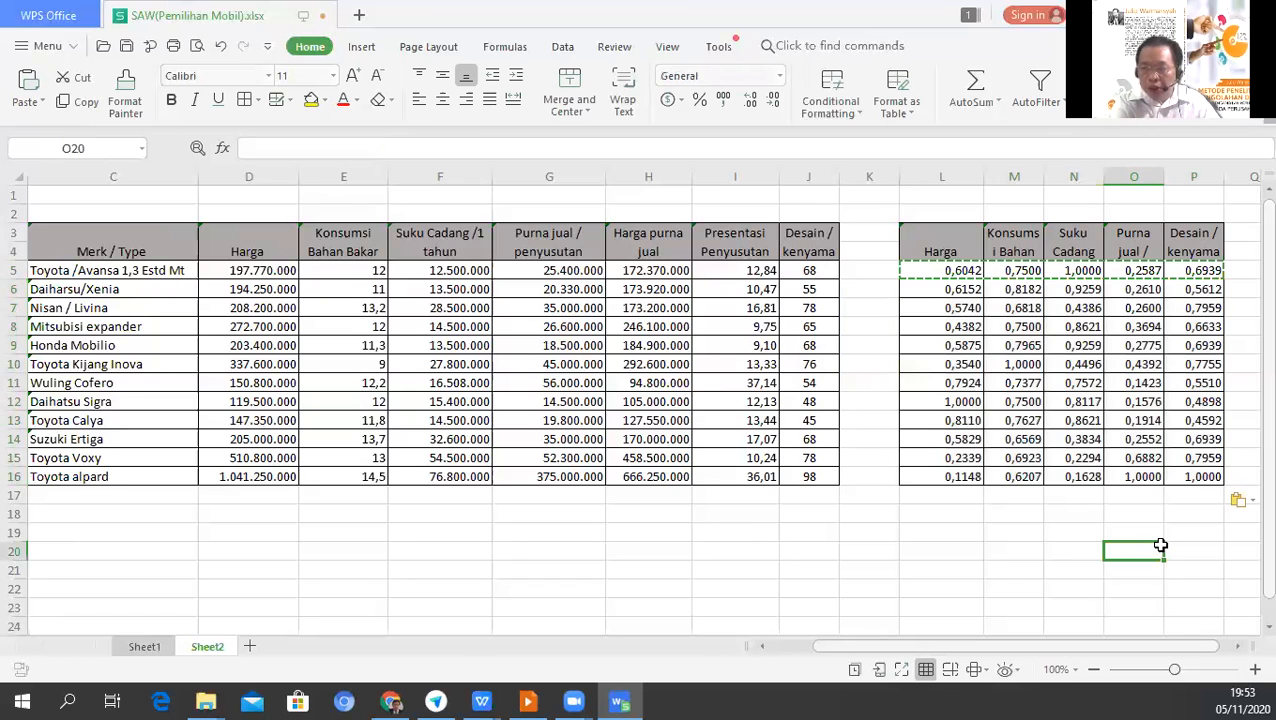
Copy the criteria headers from L3:P4 to a new table starting at R3.
key("Right")
key("Right")
key("Right")
key("Right")
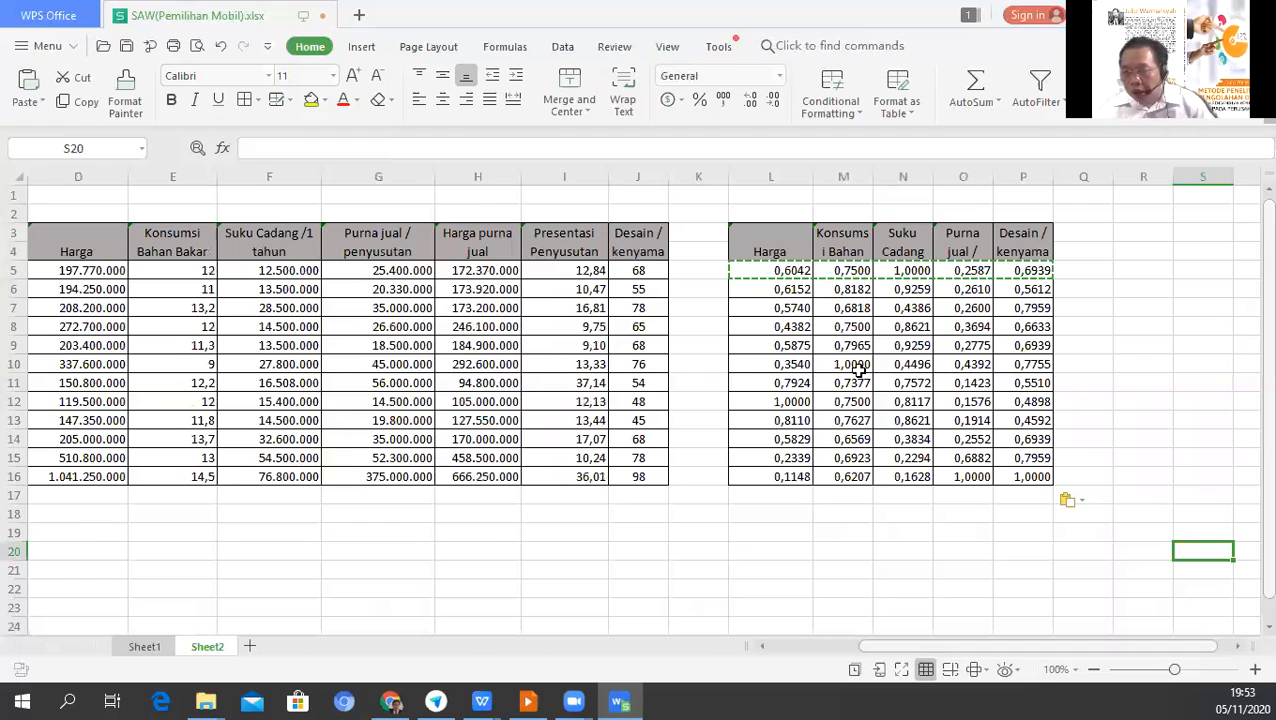
left_click_drag(770, 242, 1052, 260)
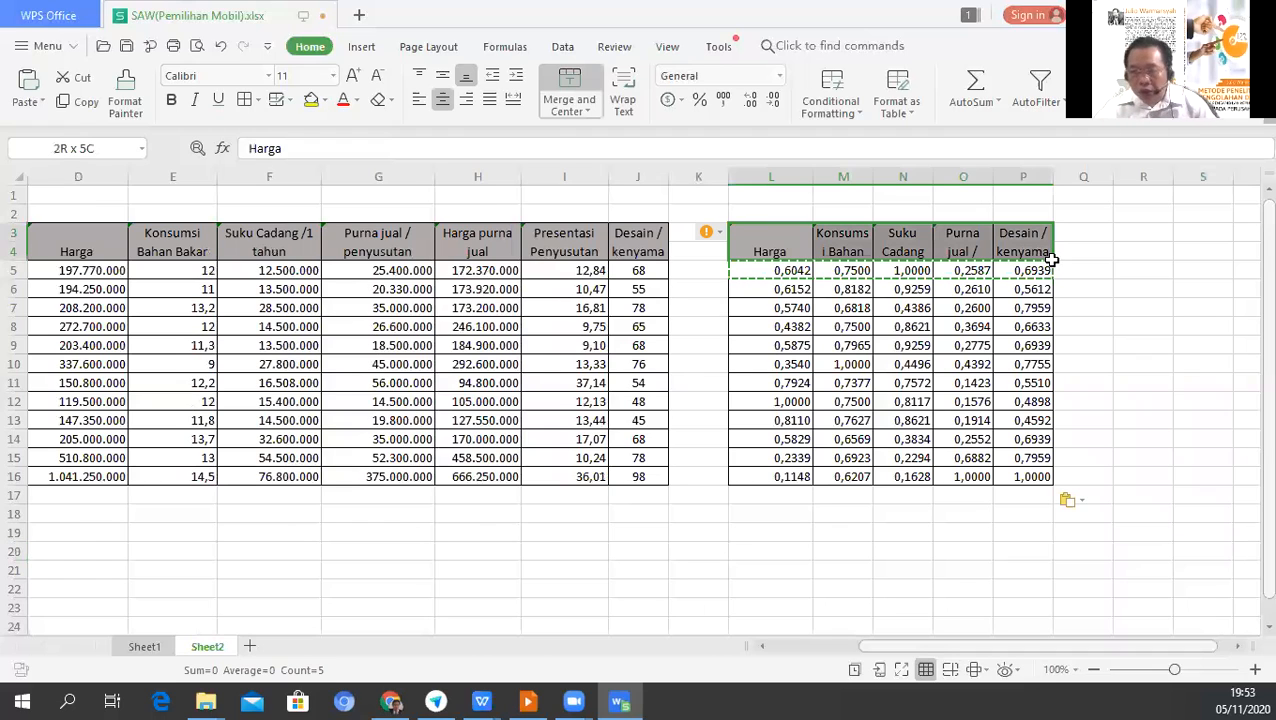
key("ctrl+c")
left_click(1143, 233)
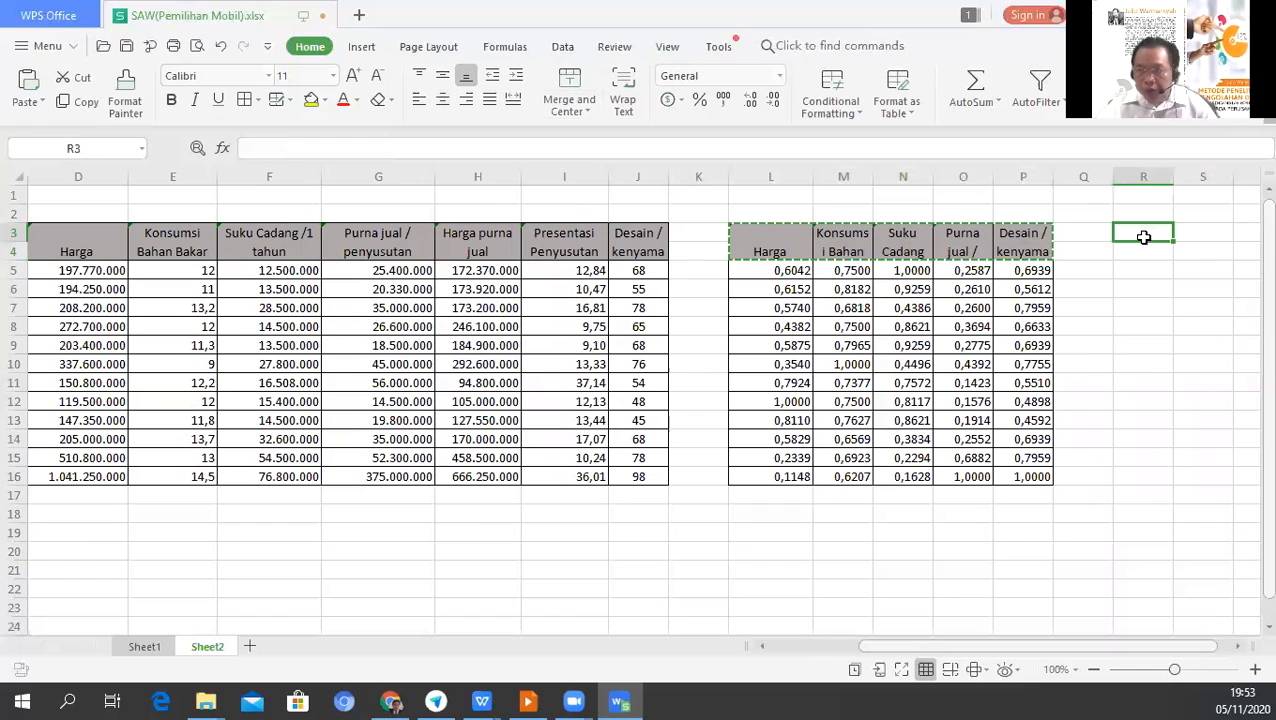
key("ctrl+v")
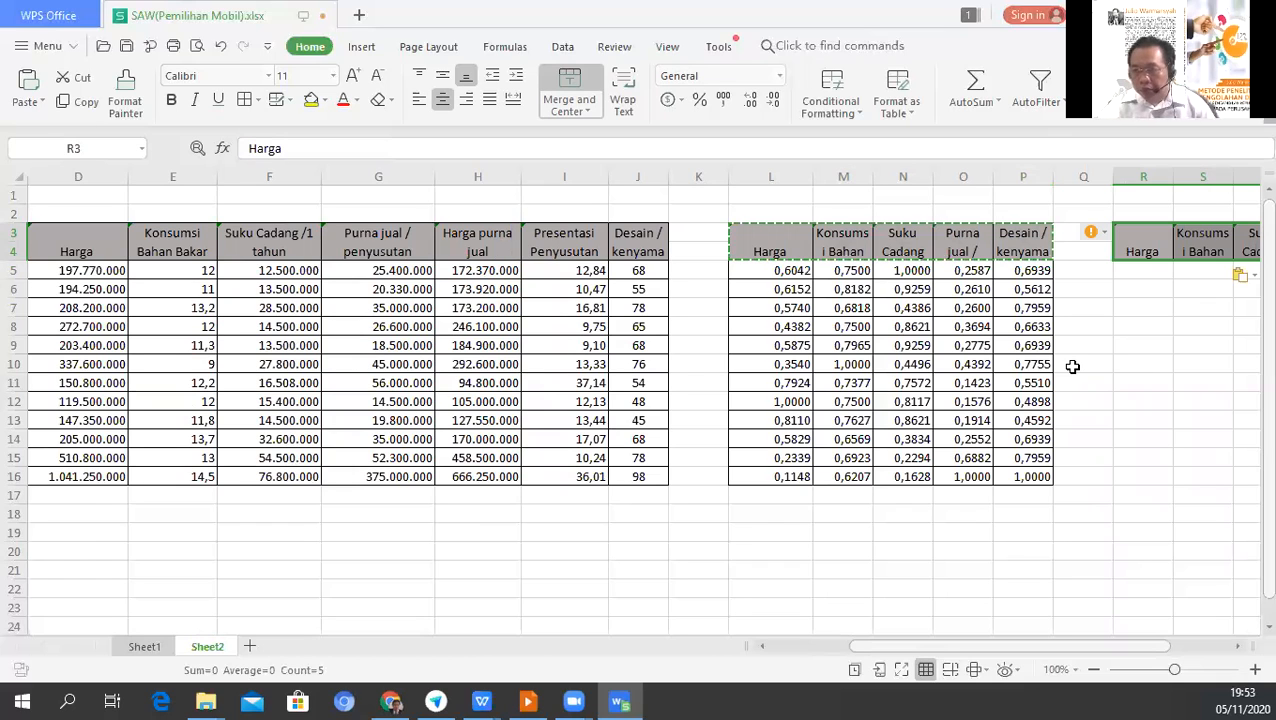
Apply borders to all cells of the new table in R3:V17.
left_click_drag(1163, 655, 1201, 655)
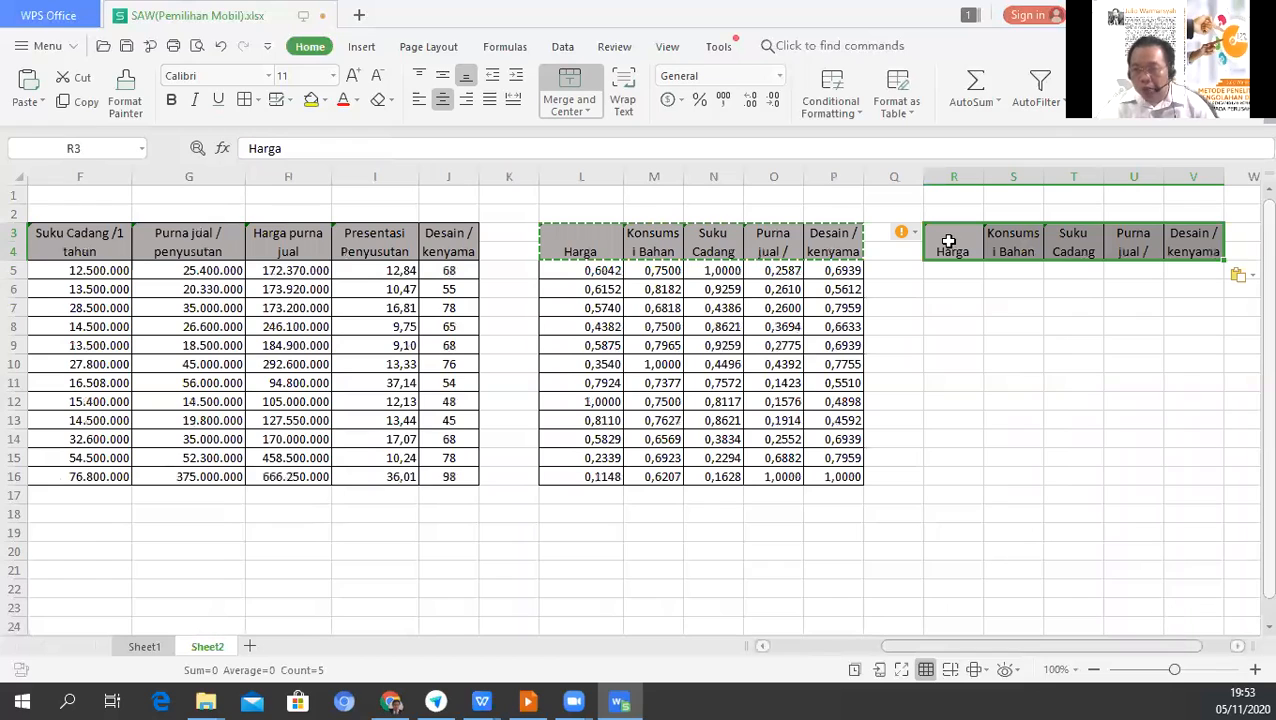
left_click(1205, 465, "shift")
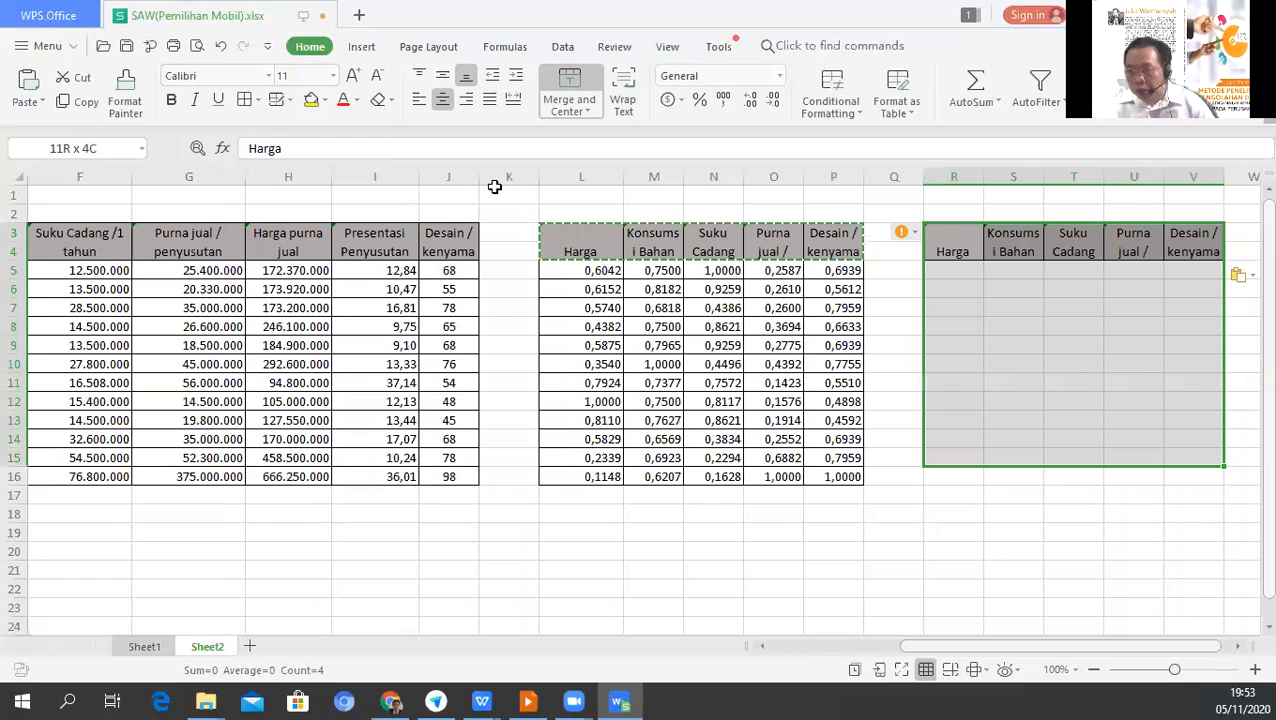
left_click(946, 499, "shift")
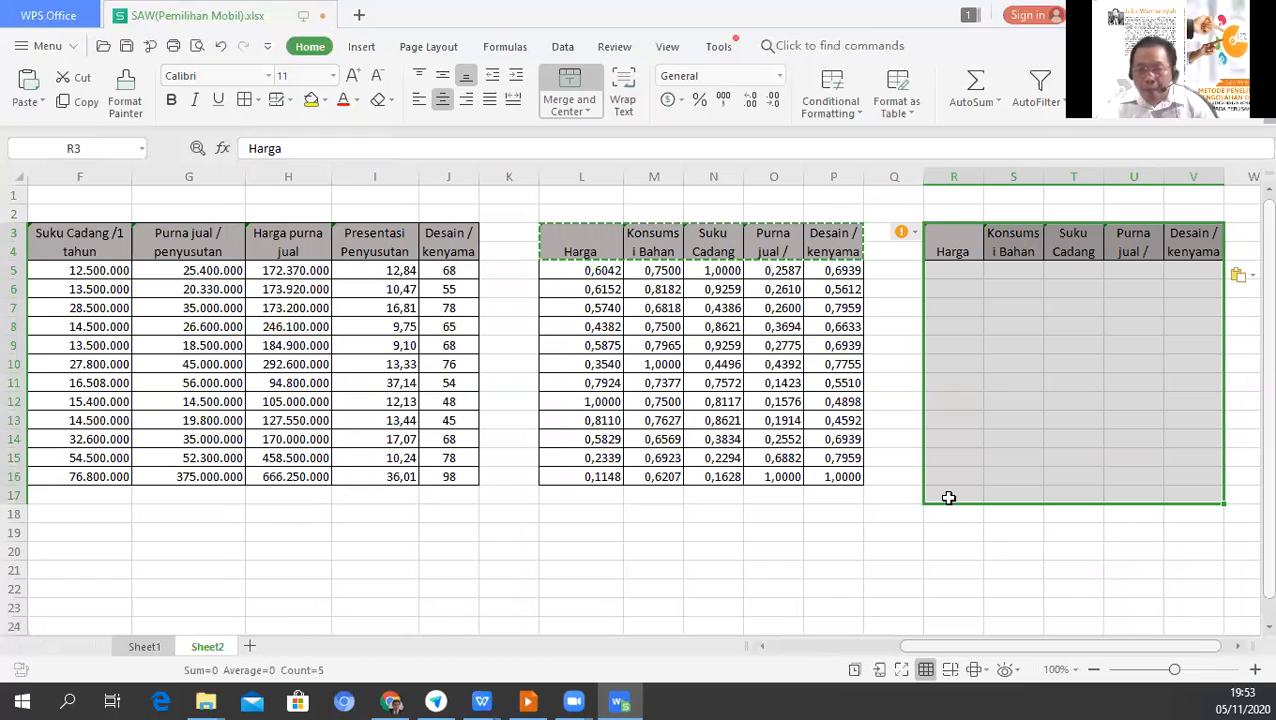
left_click(244, 100)
Enter the criteria weights 35, 20, 25, 15 and 10 in R17 through V17 of the new table.
left_click(950, 496)
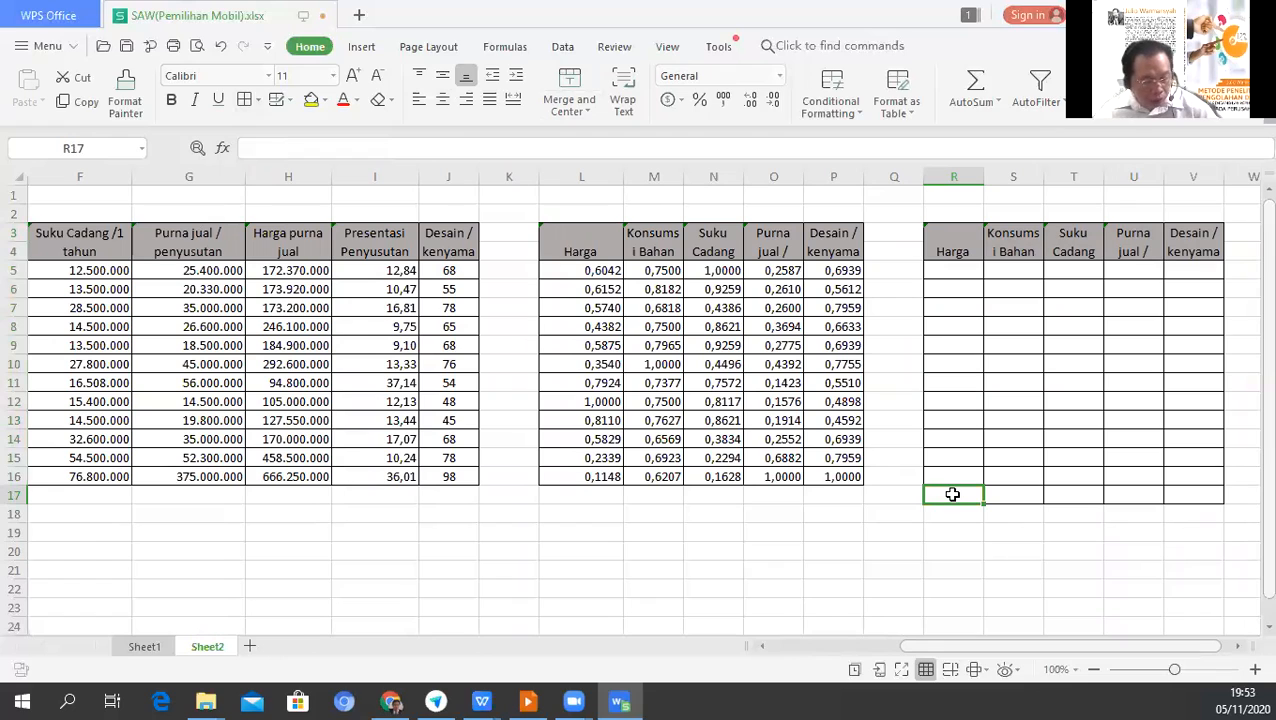
type("35")
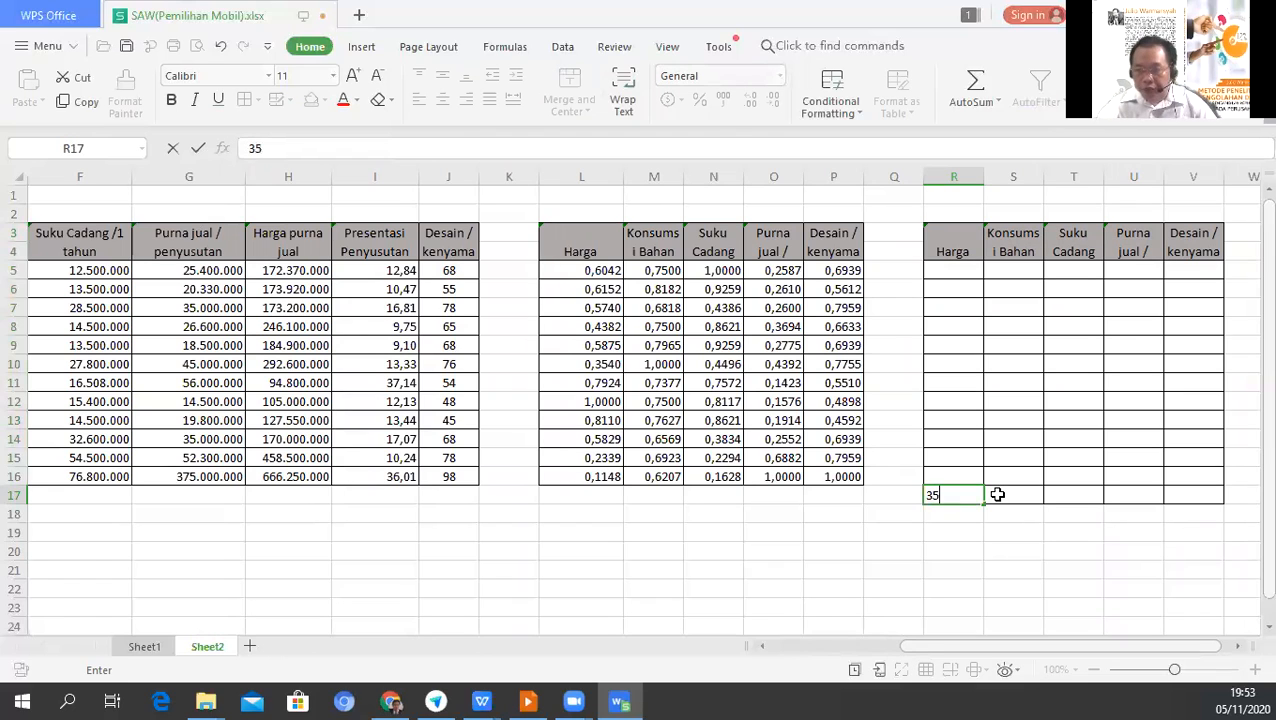
left_click(997, 494)
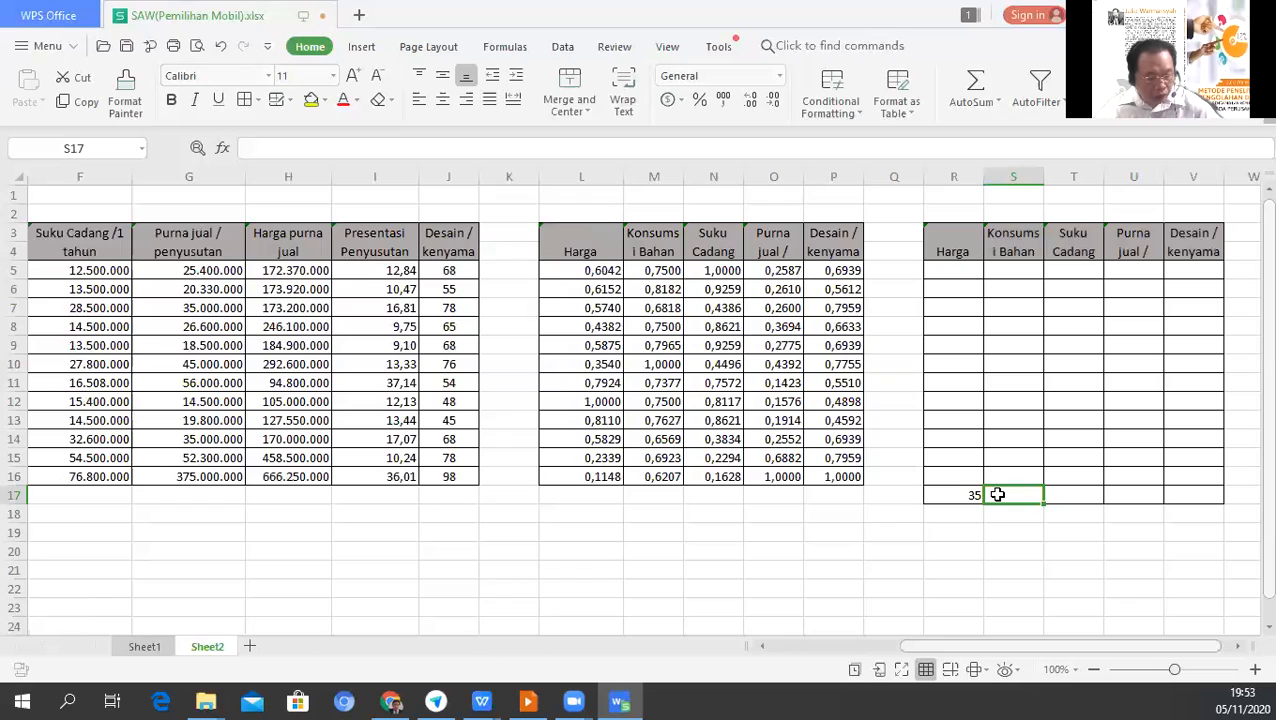
type("2")
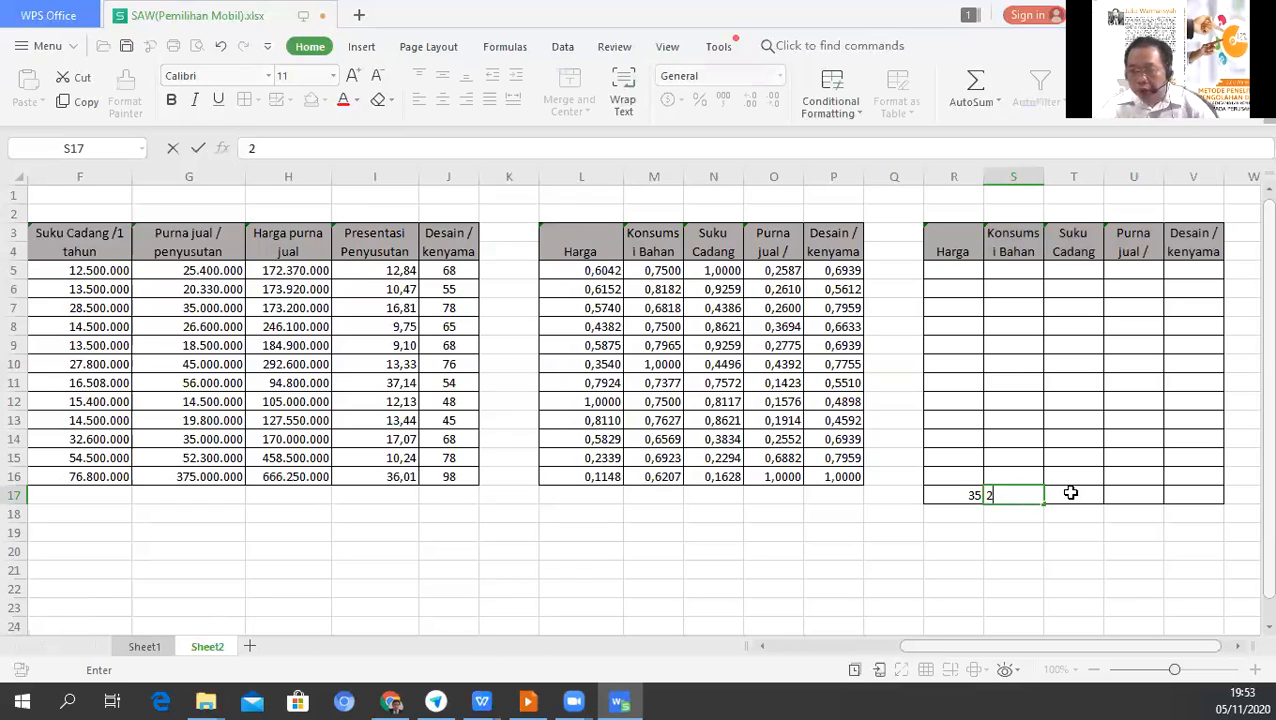
type("0")
left_click(1068, 490)
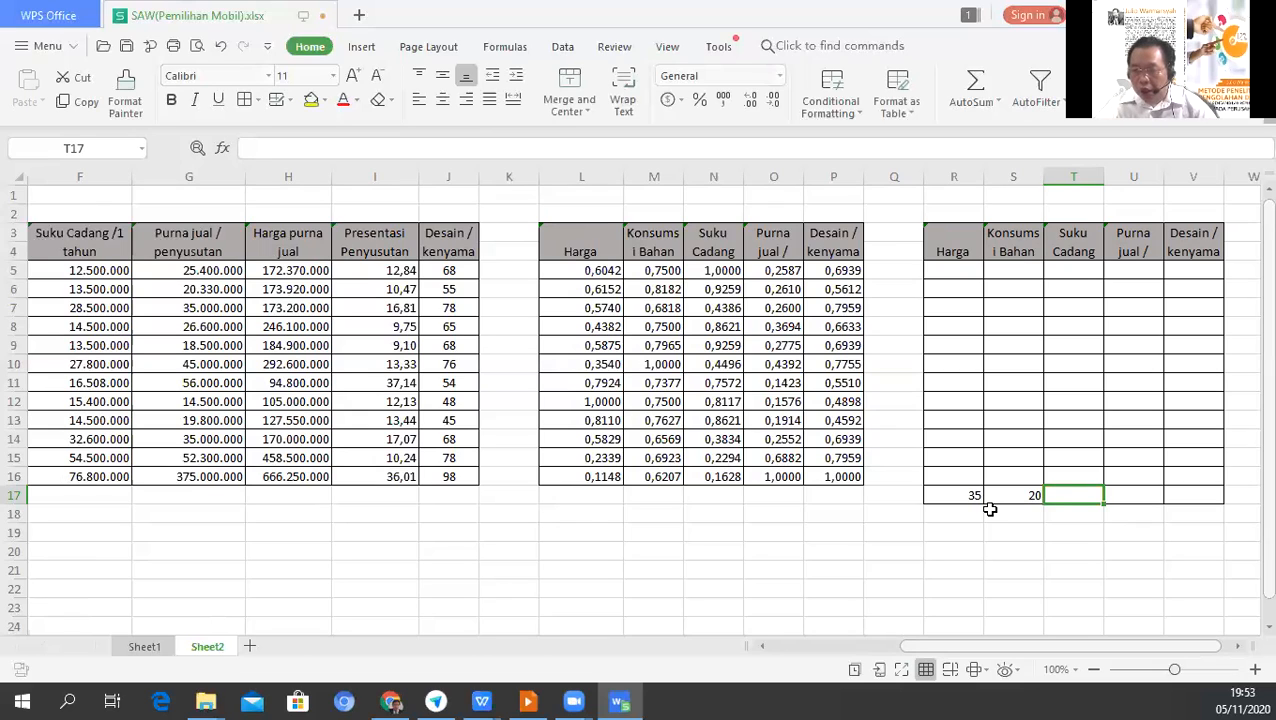
type("25")
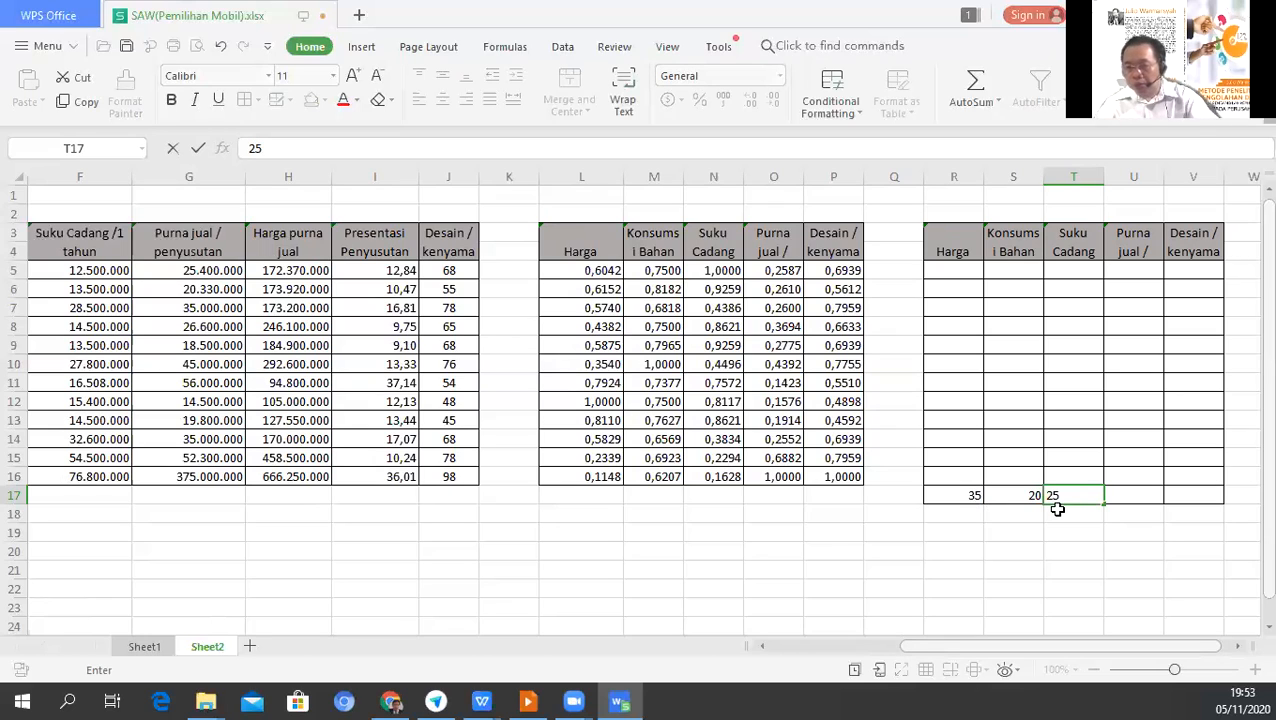
left_click(1134, 492)
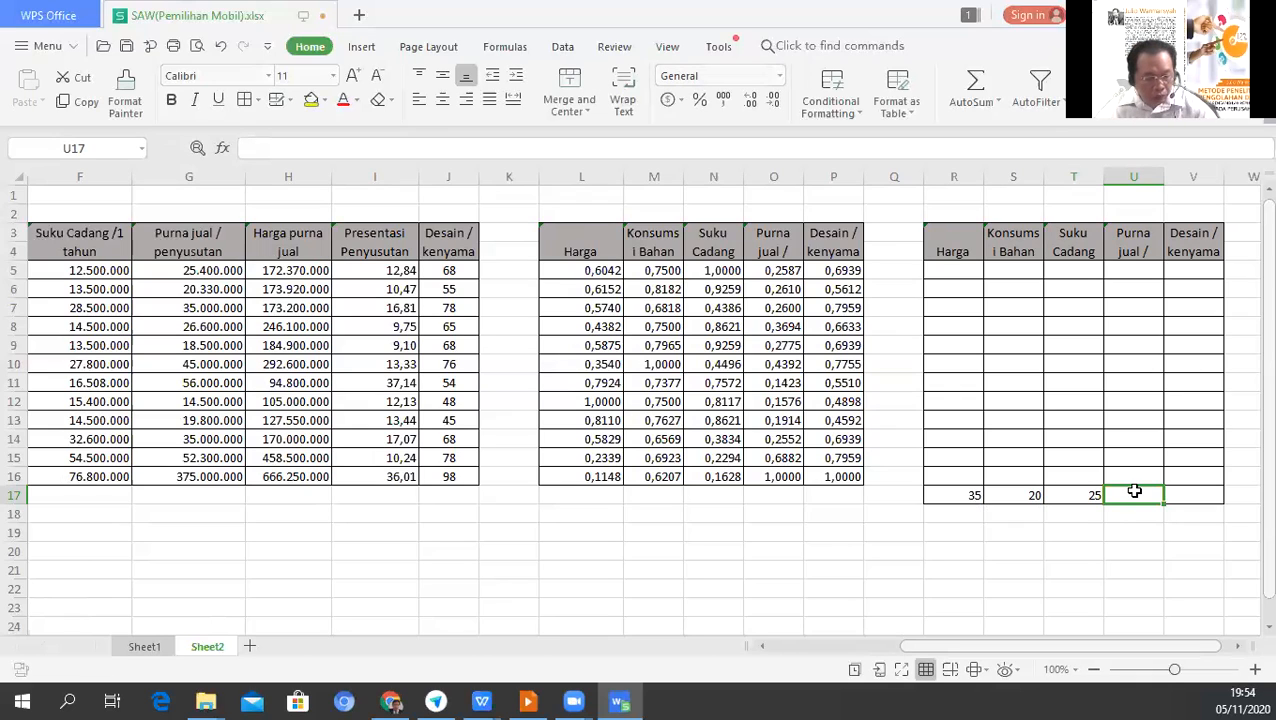
type("15")
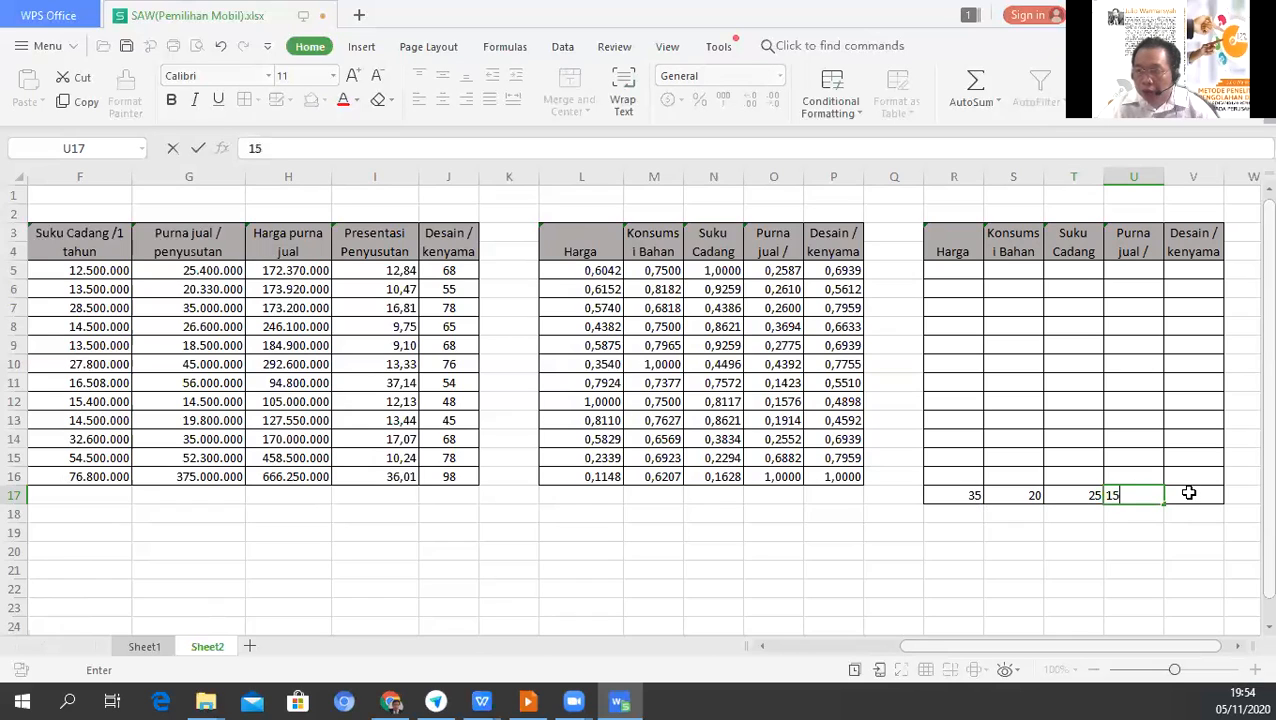
left_click(1188, 493)
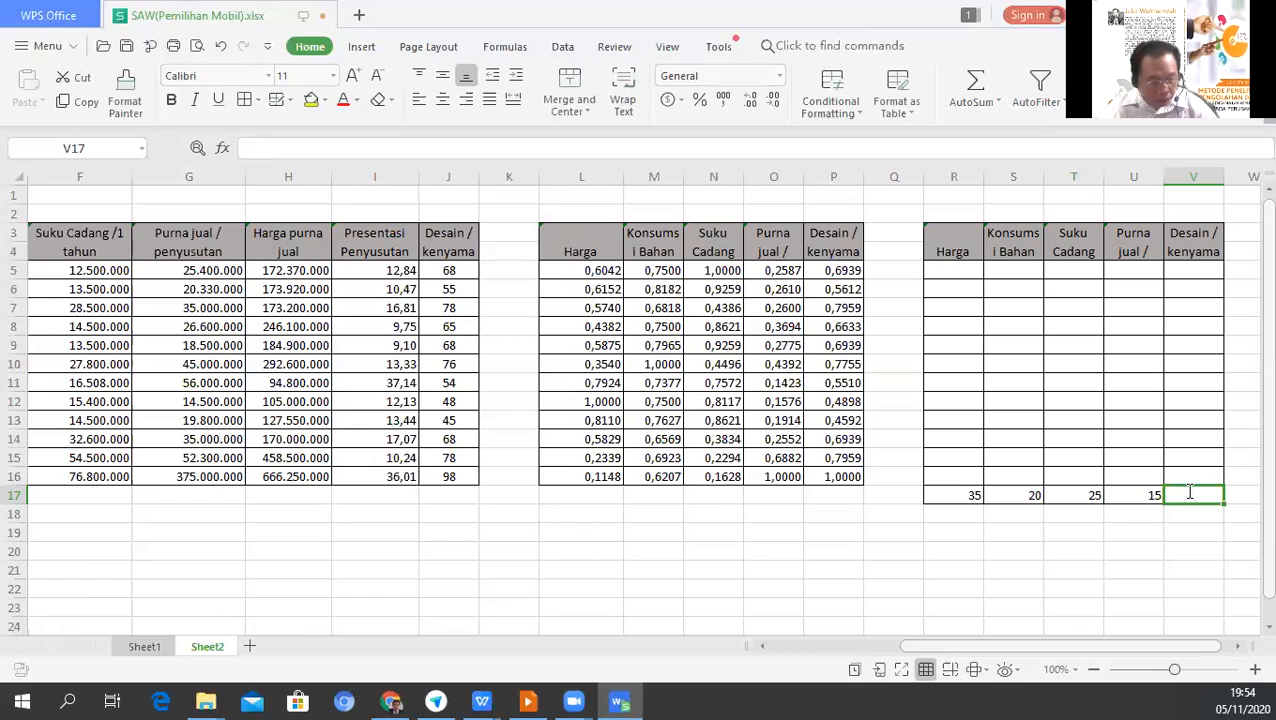
type("10")
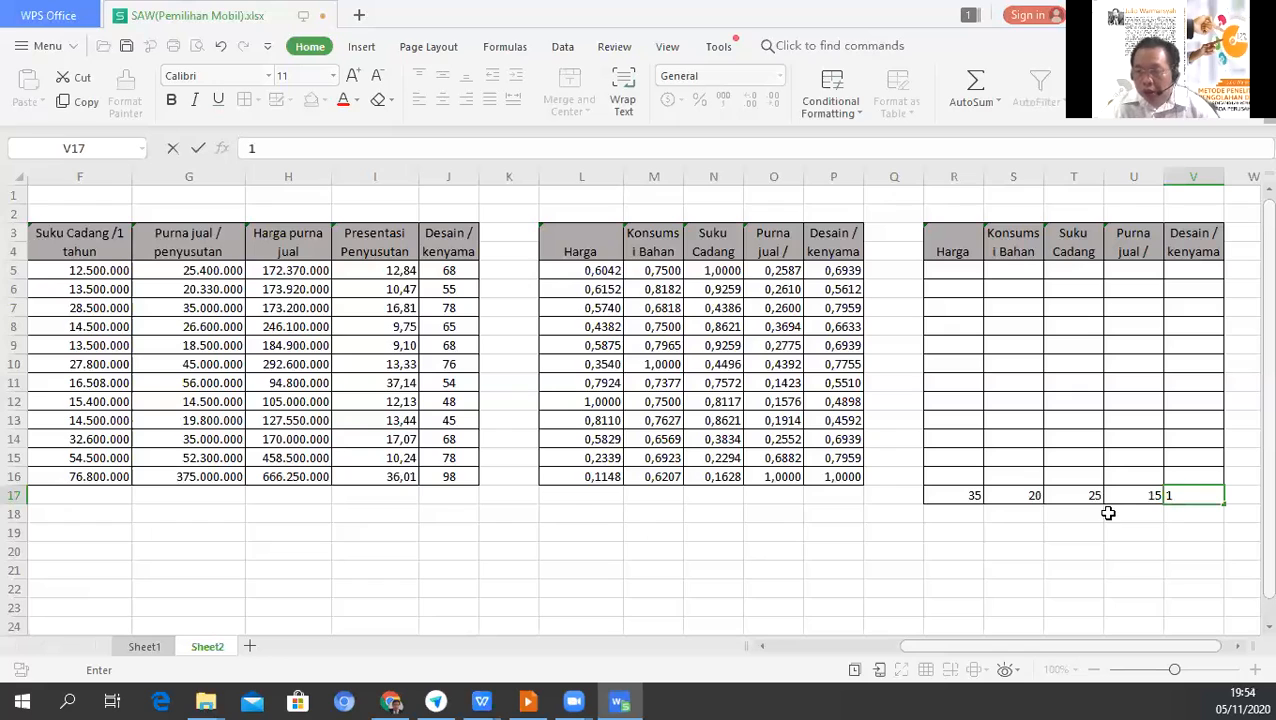
Total the criteria weights in W17 with the formula =SUM(R17:V17).
left_click(1252, 494)
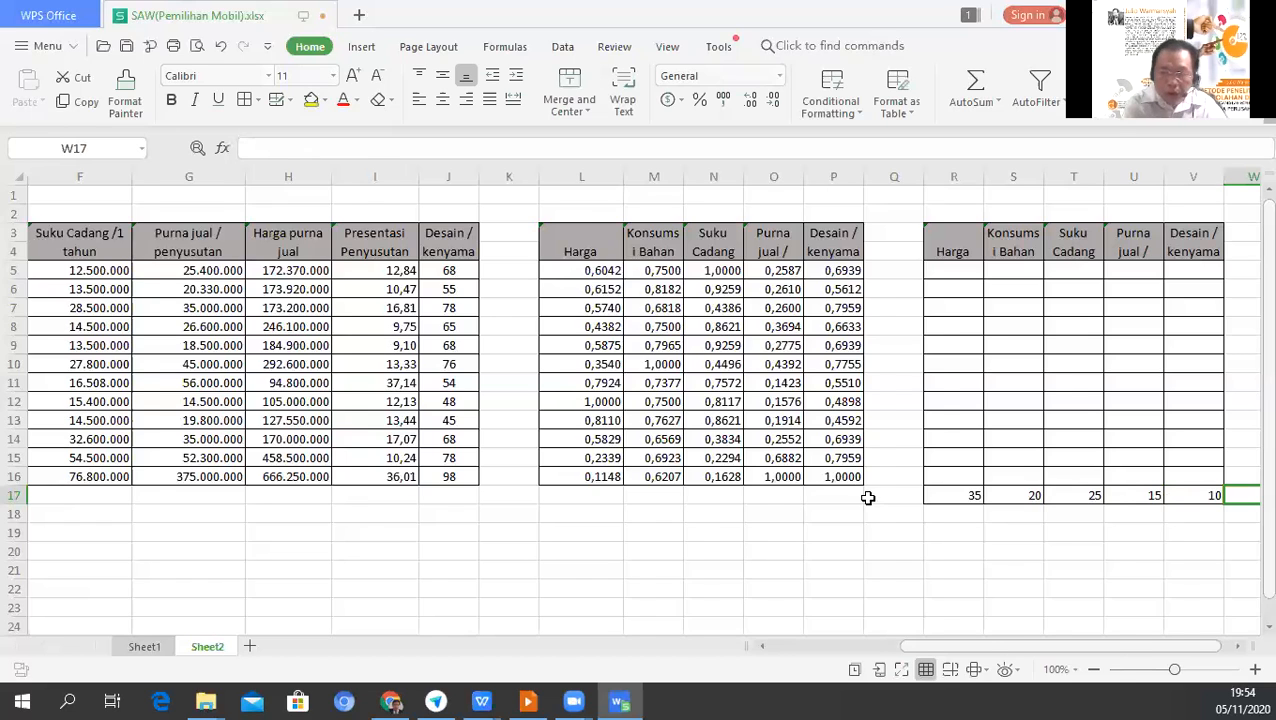
type("=sum")
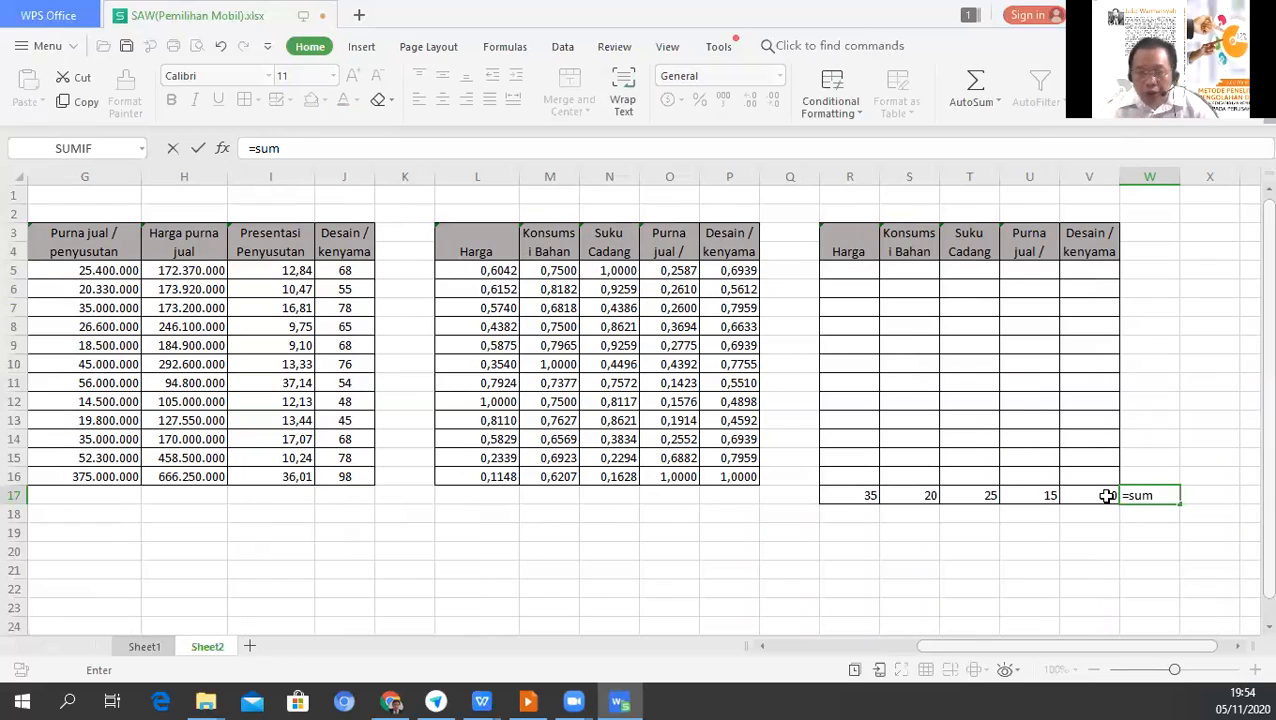
type("(")
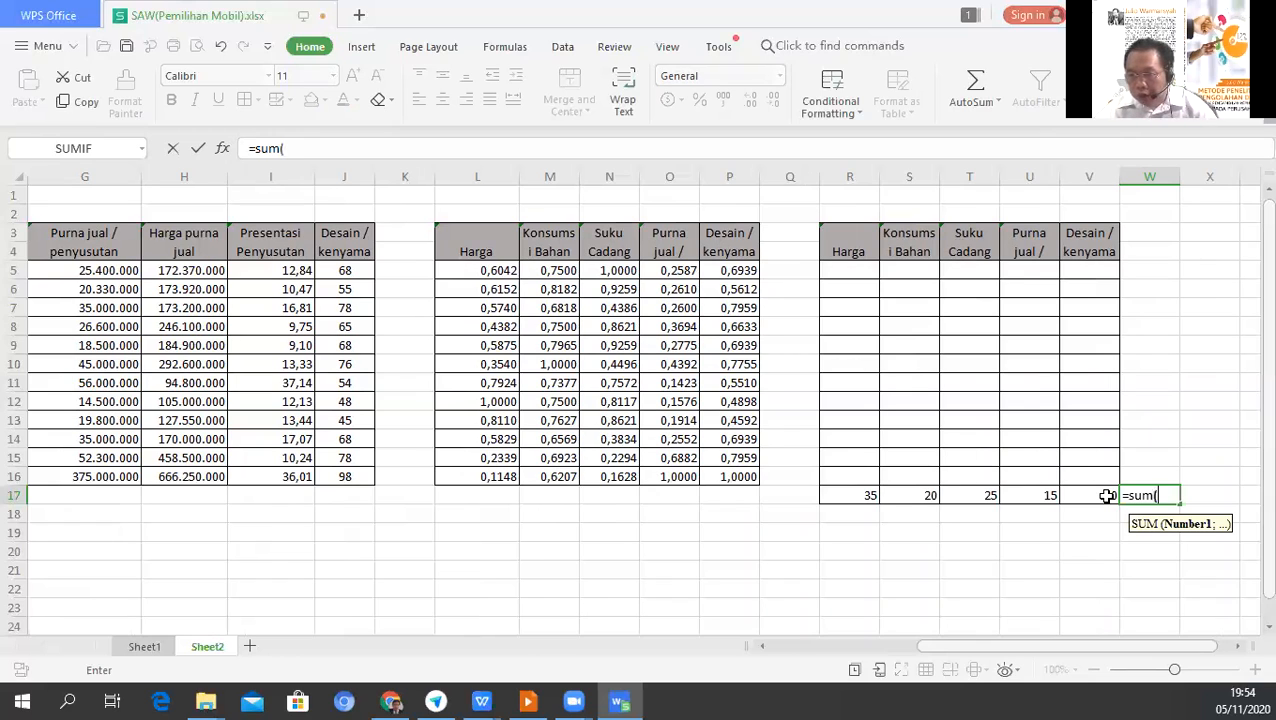
left_click_drag(850, 496, 1090, 496)
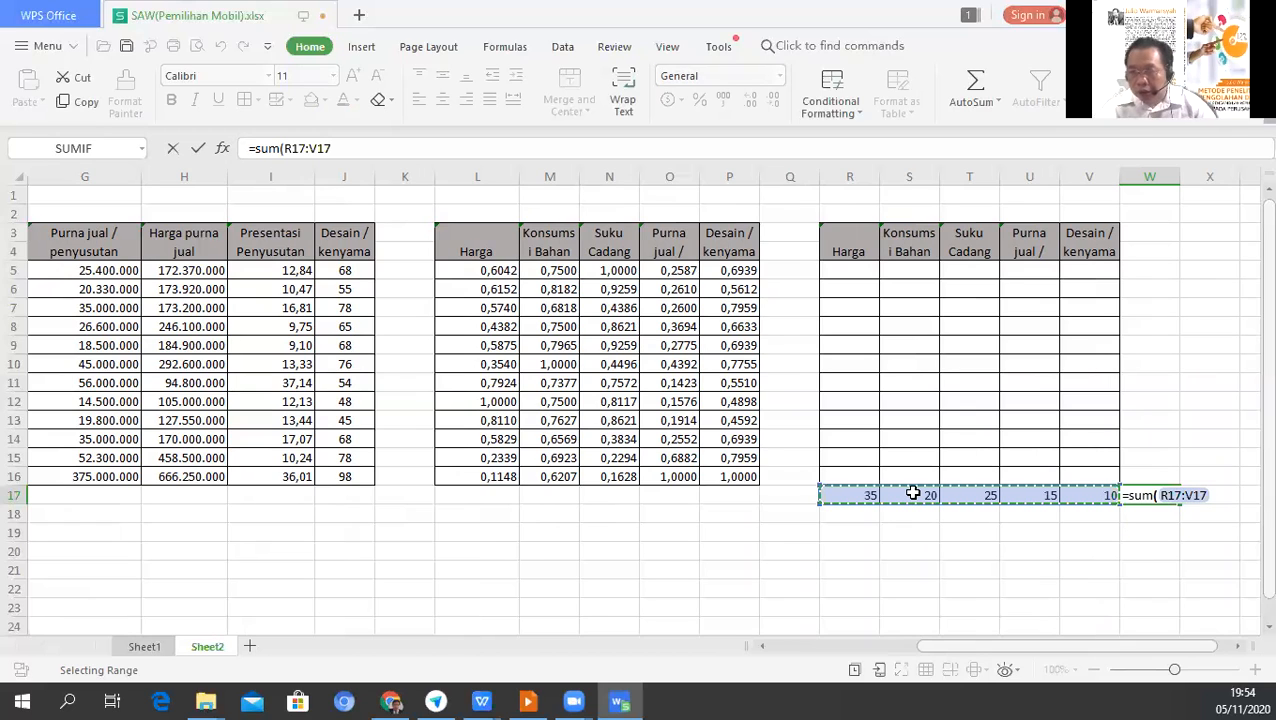
type(")")
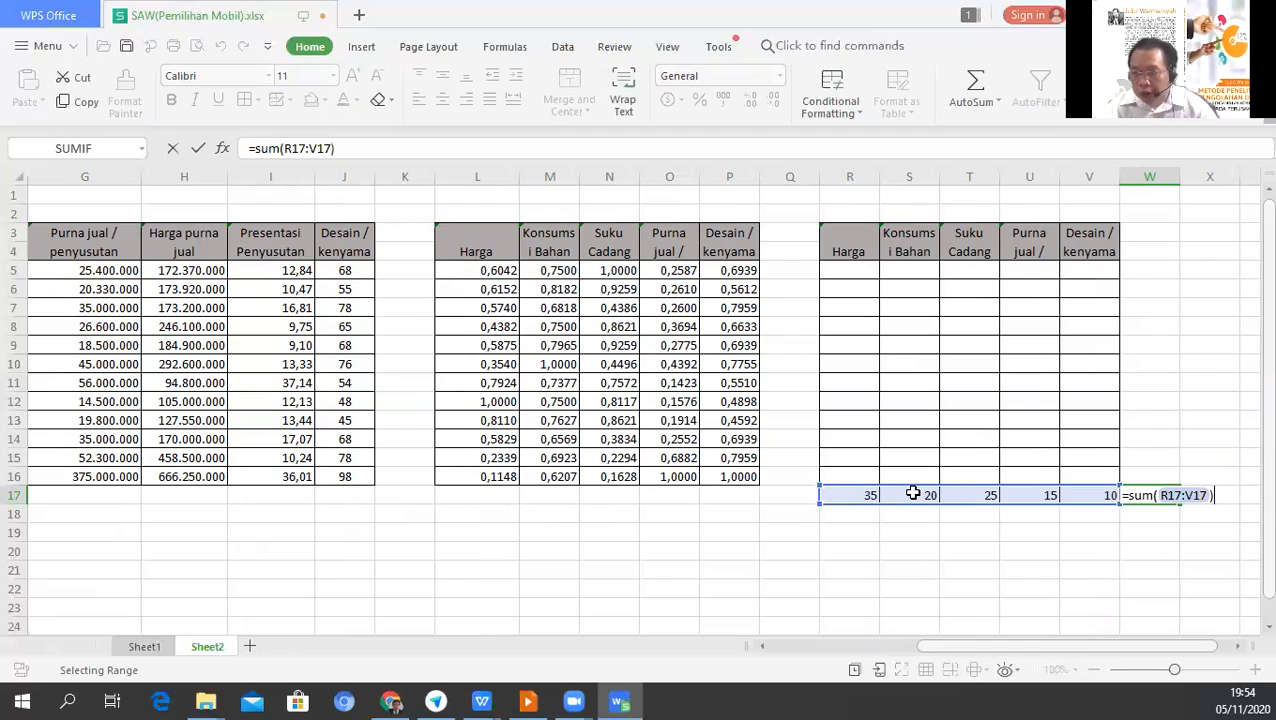
key("Return")
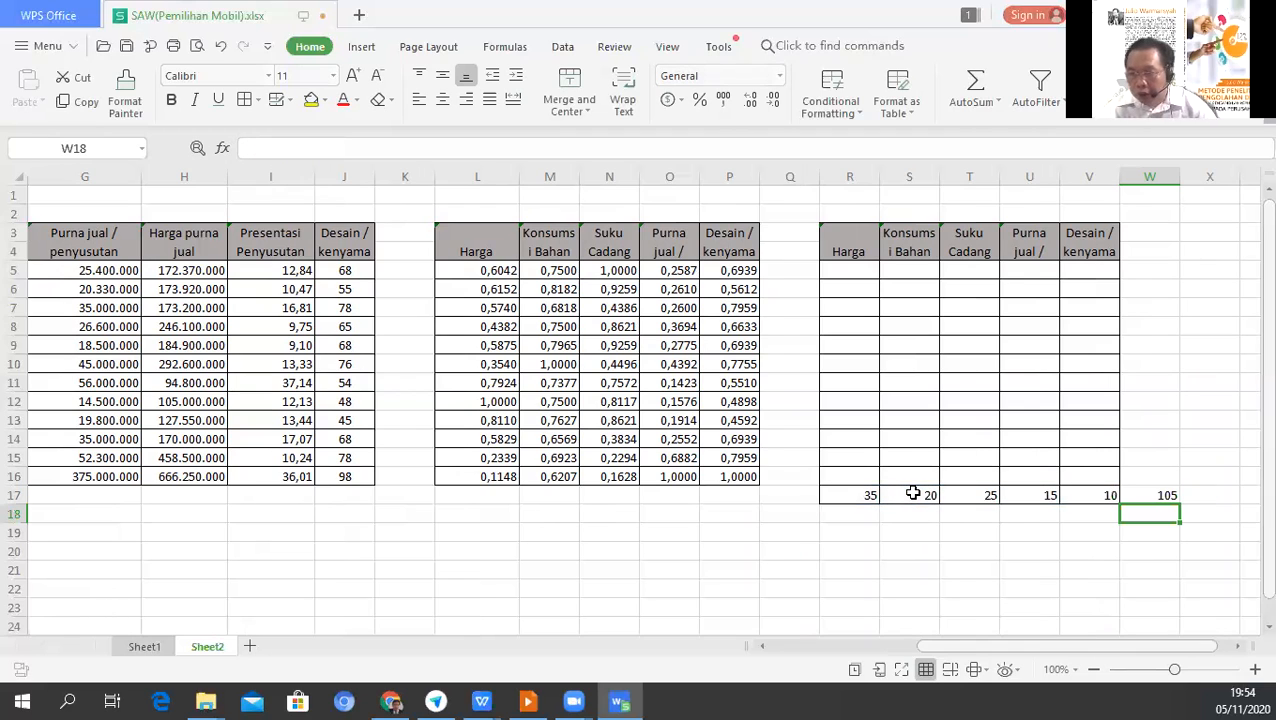
Set the Harga weight in R17 to 30.
left_click(913, 493)
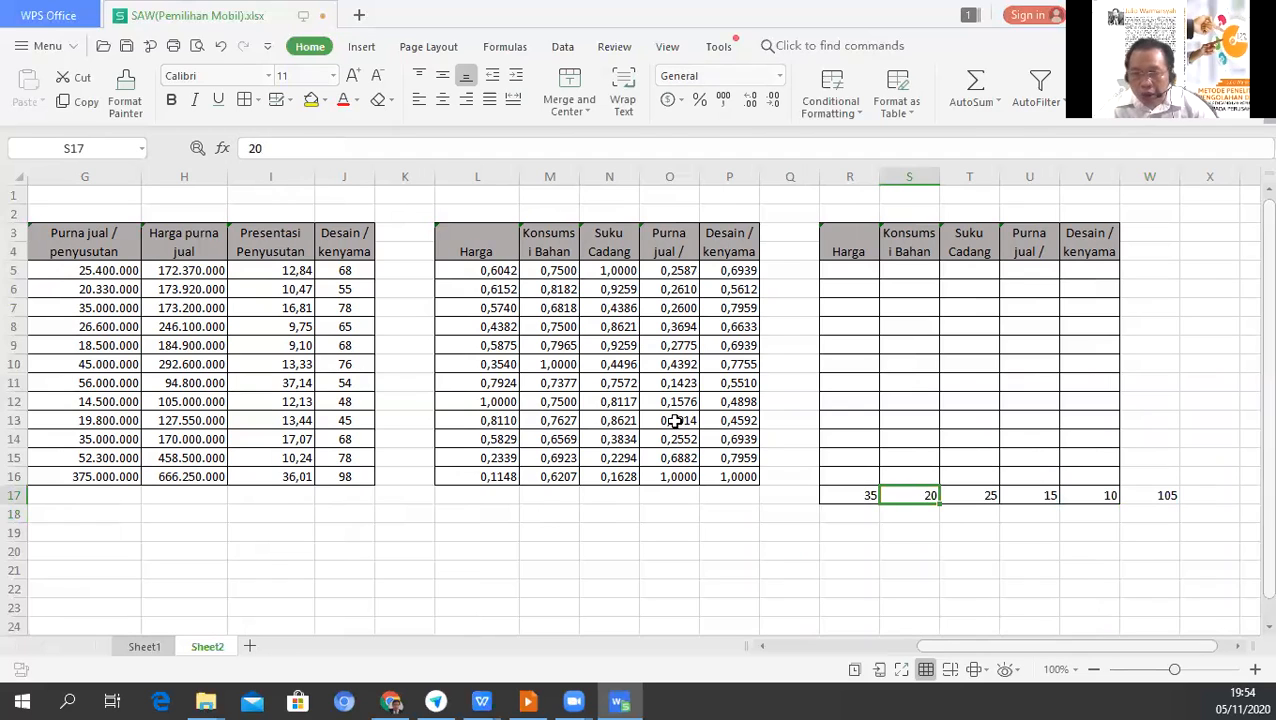
left_click(861, 494)
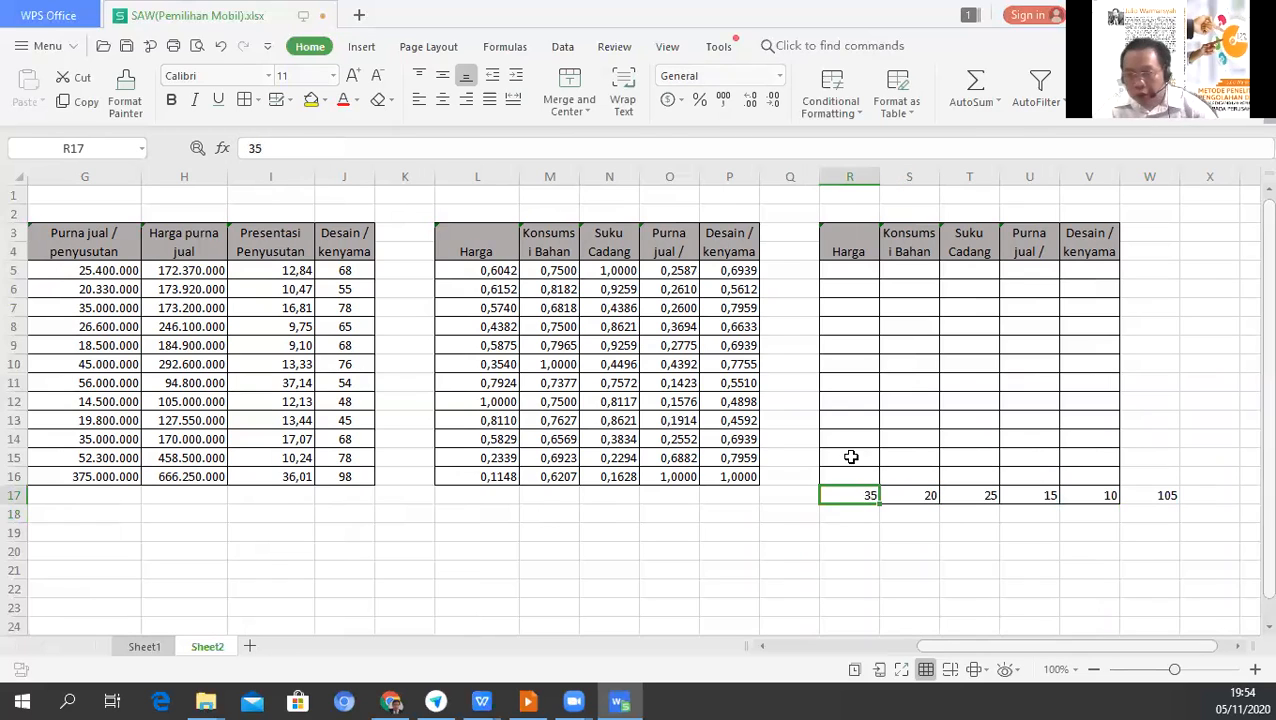
type("30")
left_click(1087, 570)
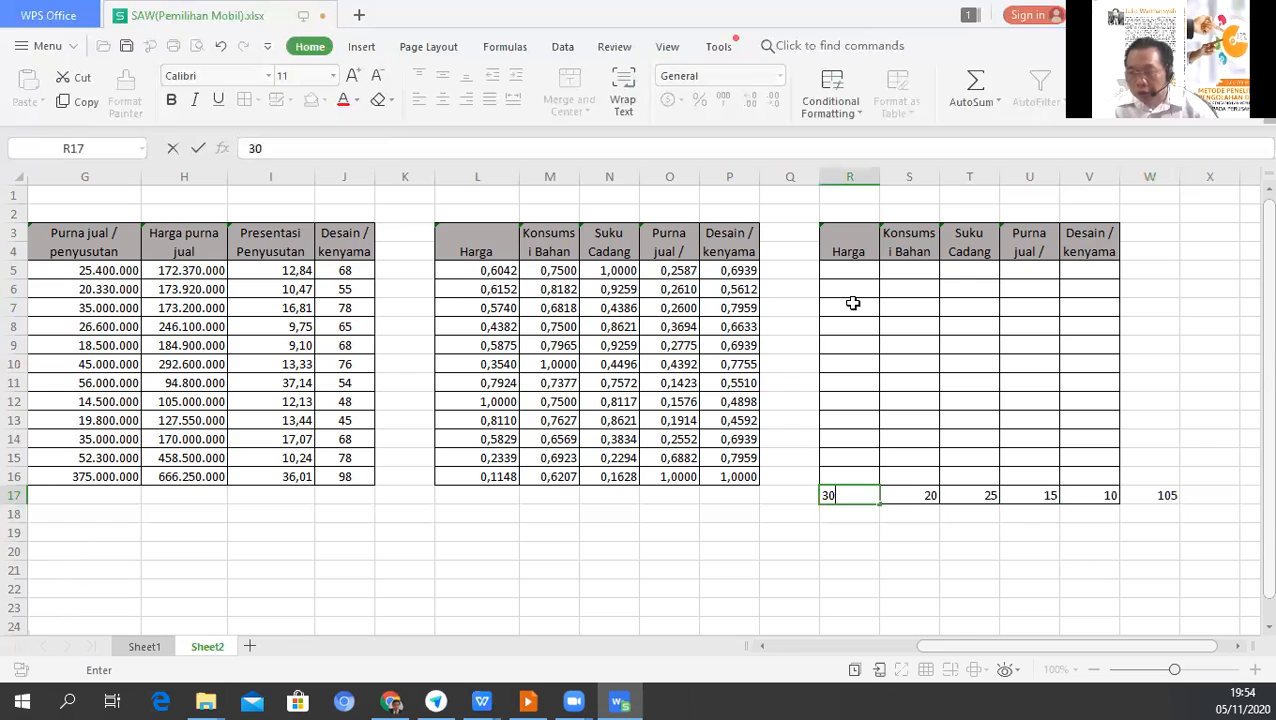
Calculate the weighted Harga value in R5 with the formula =L5*R17.
left_click(866, 497)
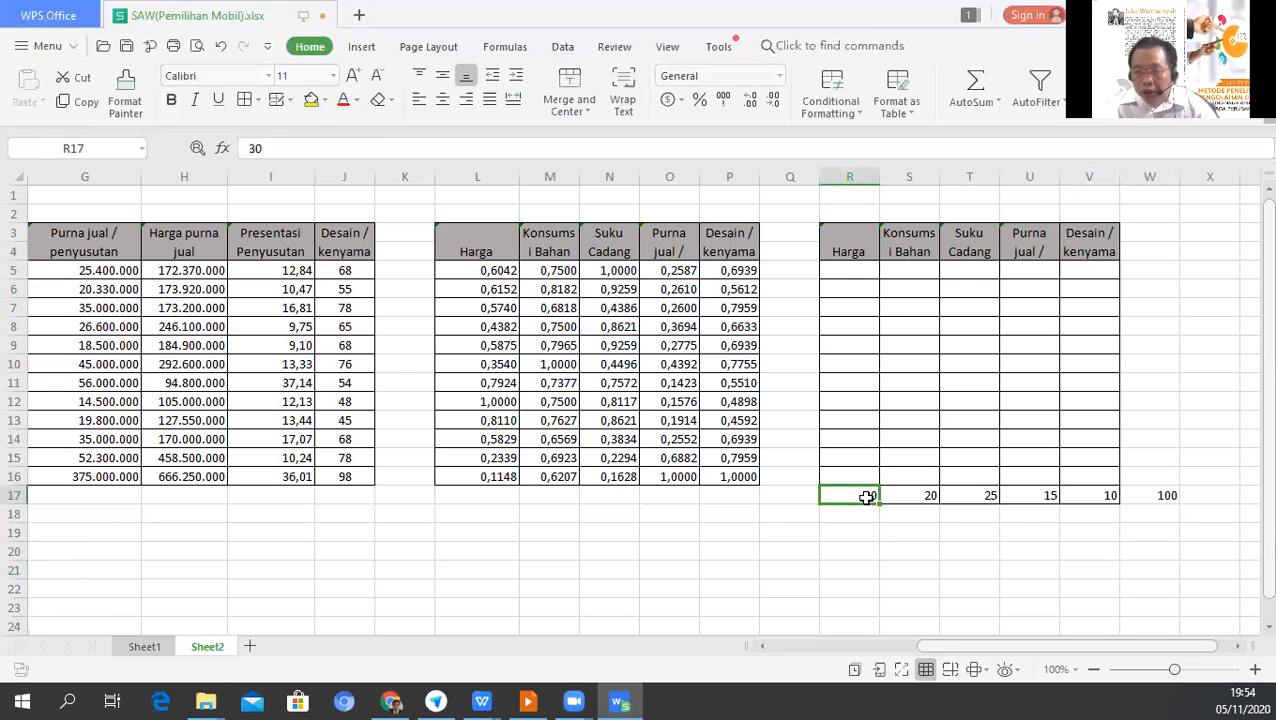
left_click(849, 270)
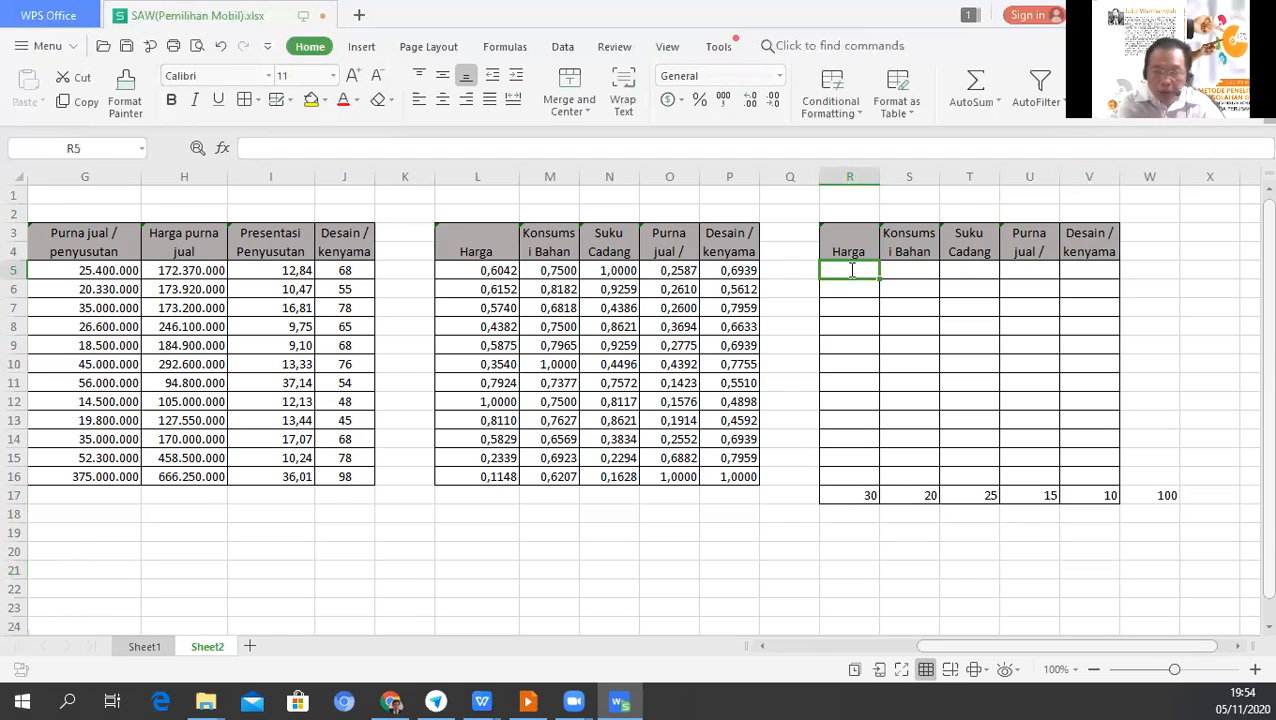
type("=")
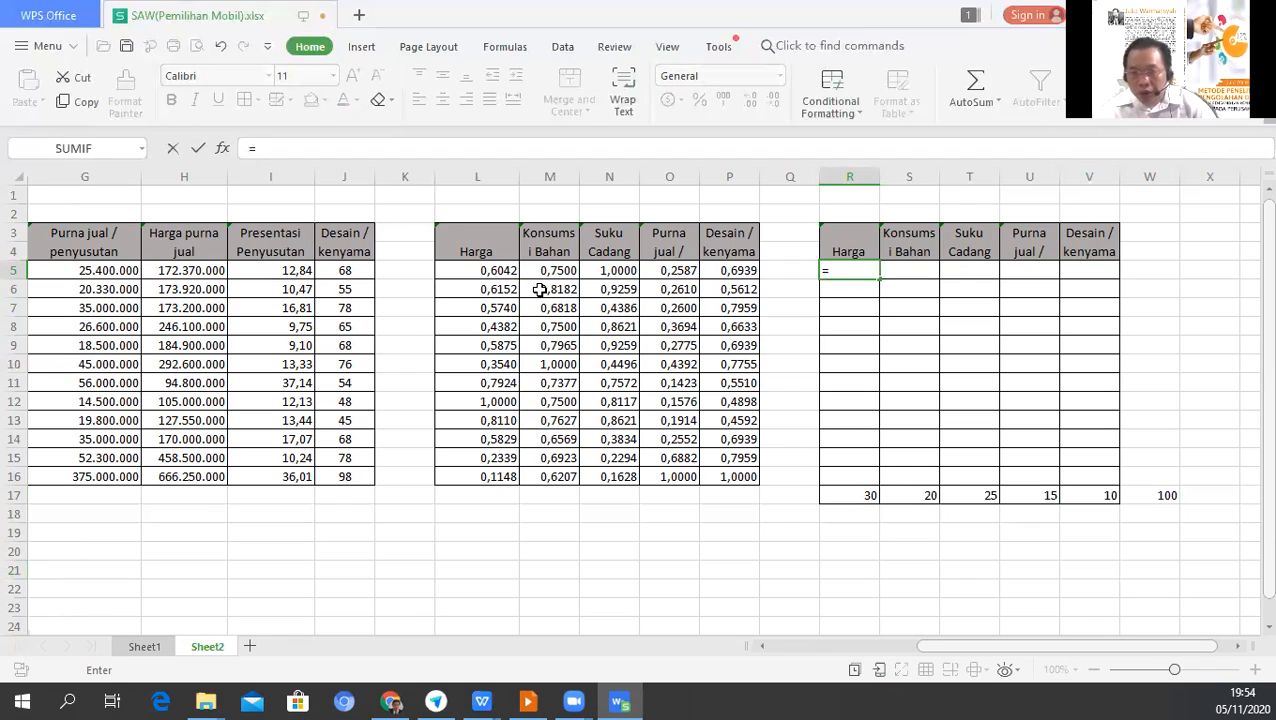
left_click(495, 273)
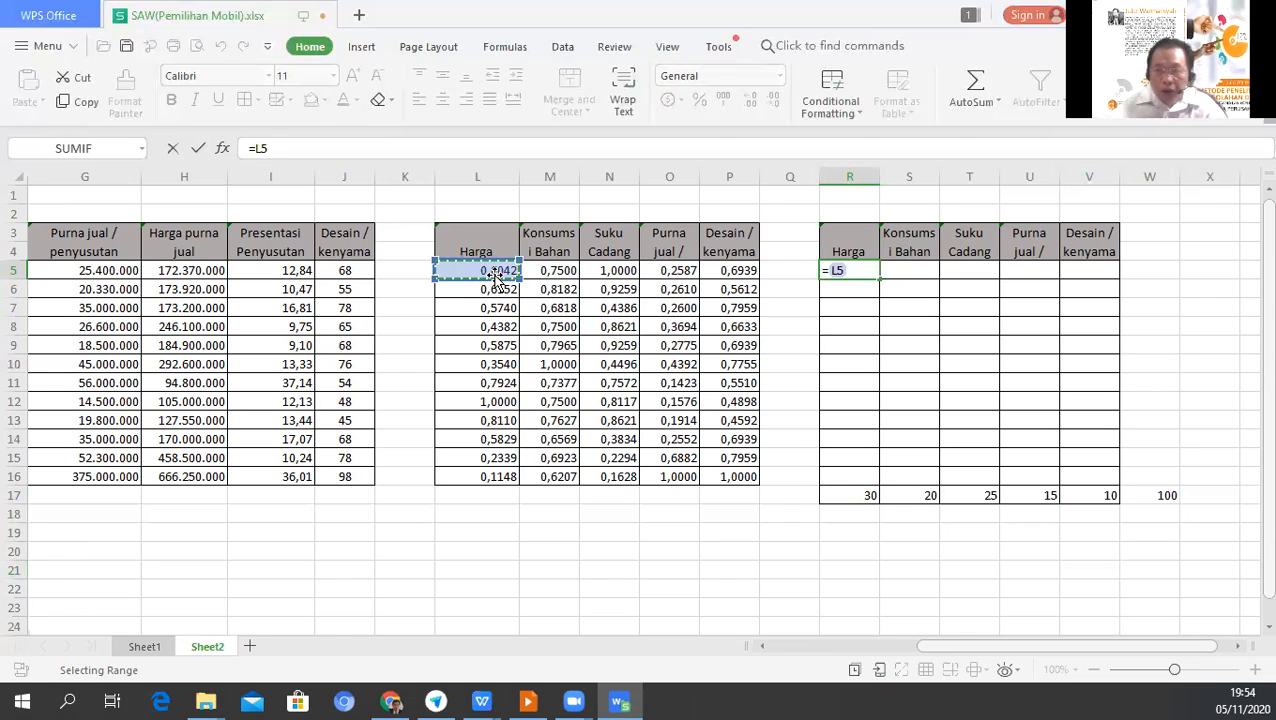
type("*")
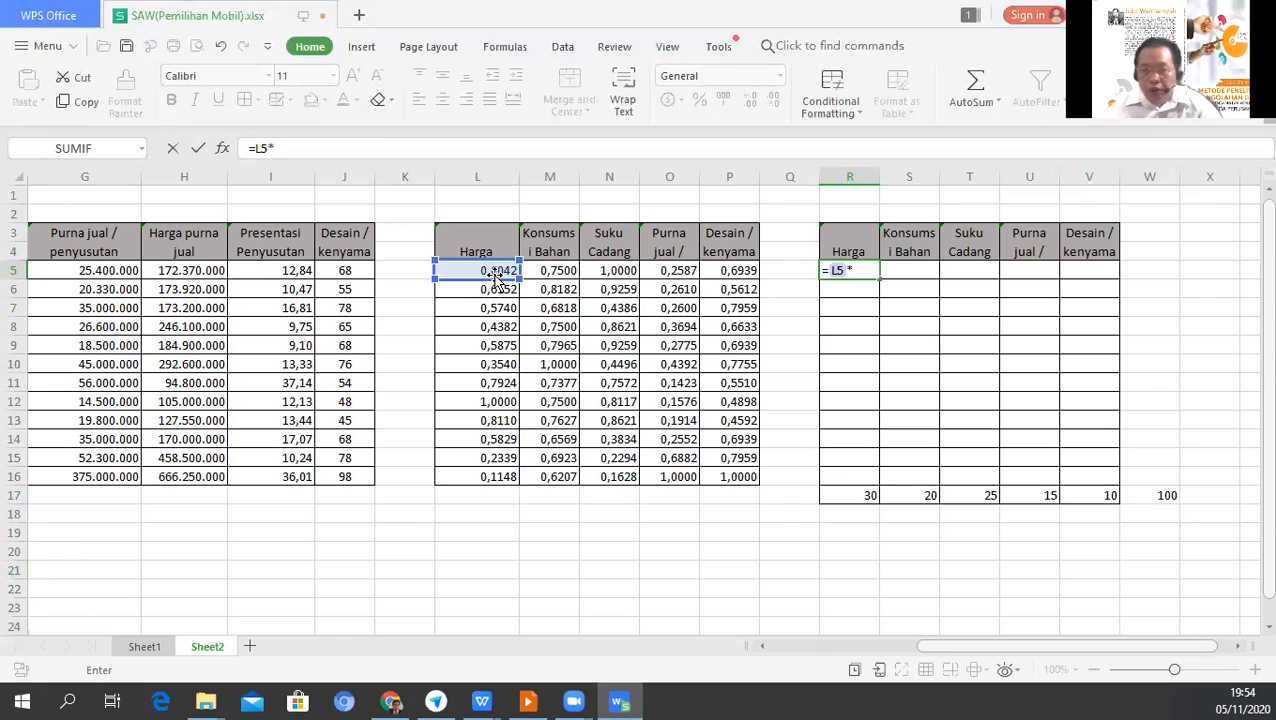
left_click(865, 497)
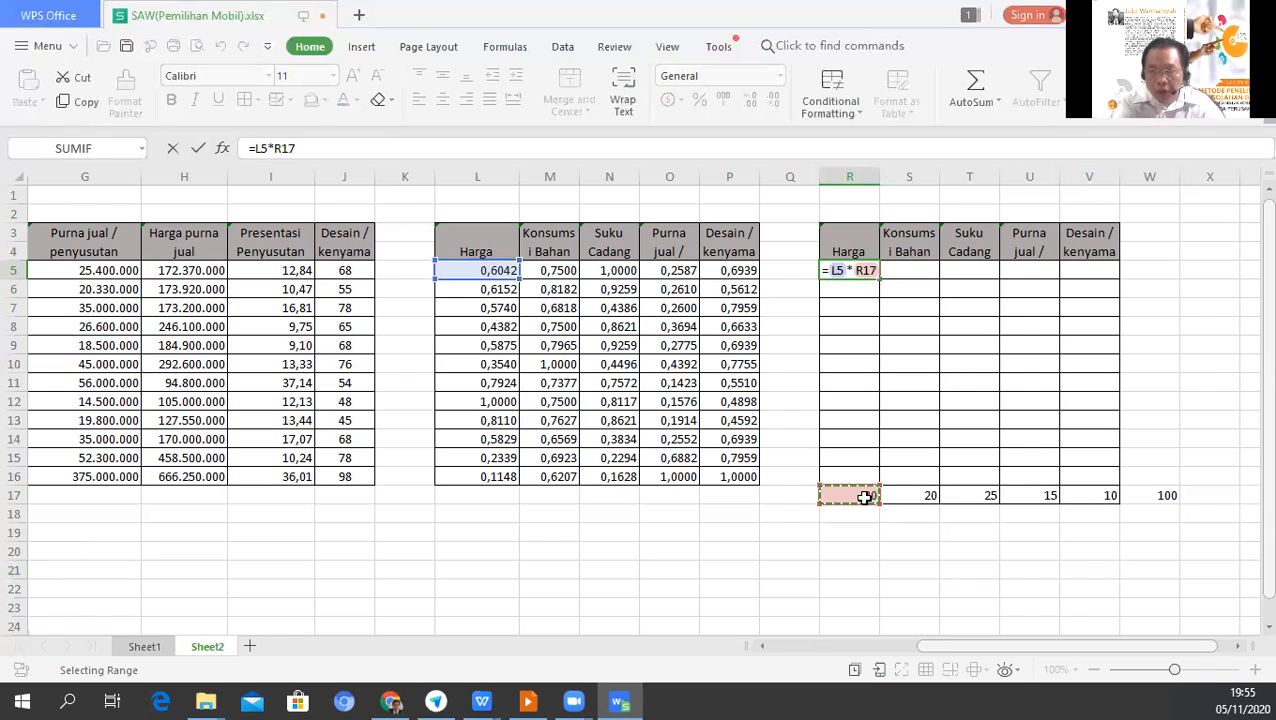
key("Return")
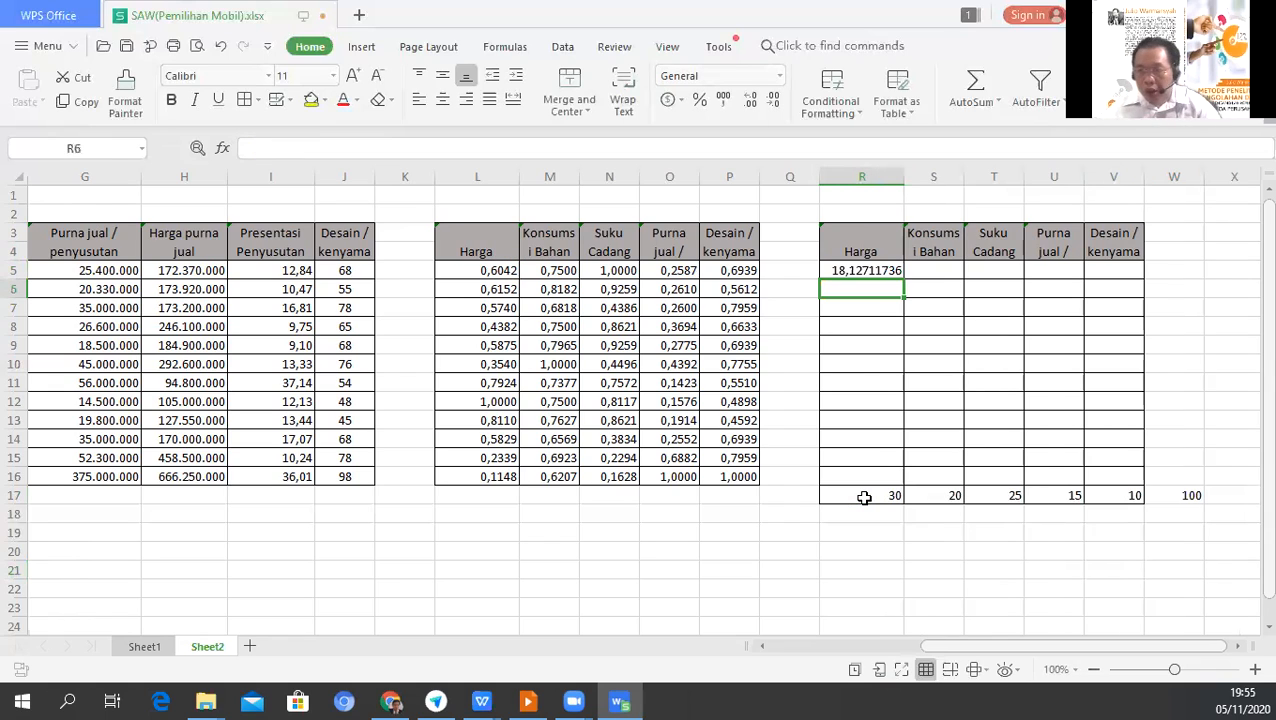
Copy the weighted value formula from R5 across the other criteria in S5:V5.
left_click(866, 272)
key("ctrl+c")
left_click_drag(933, 272, 1117, 277)
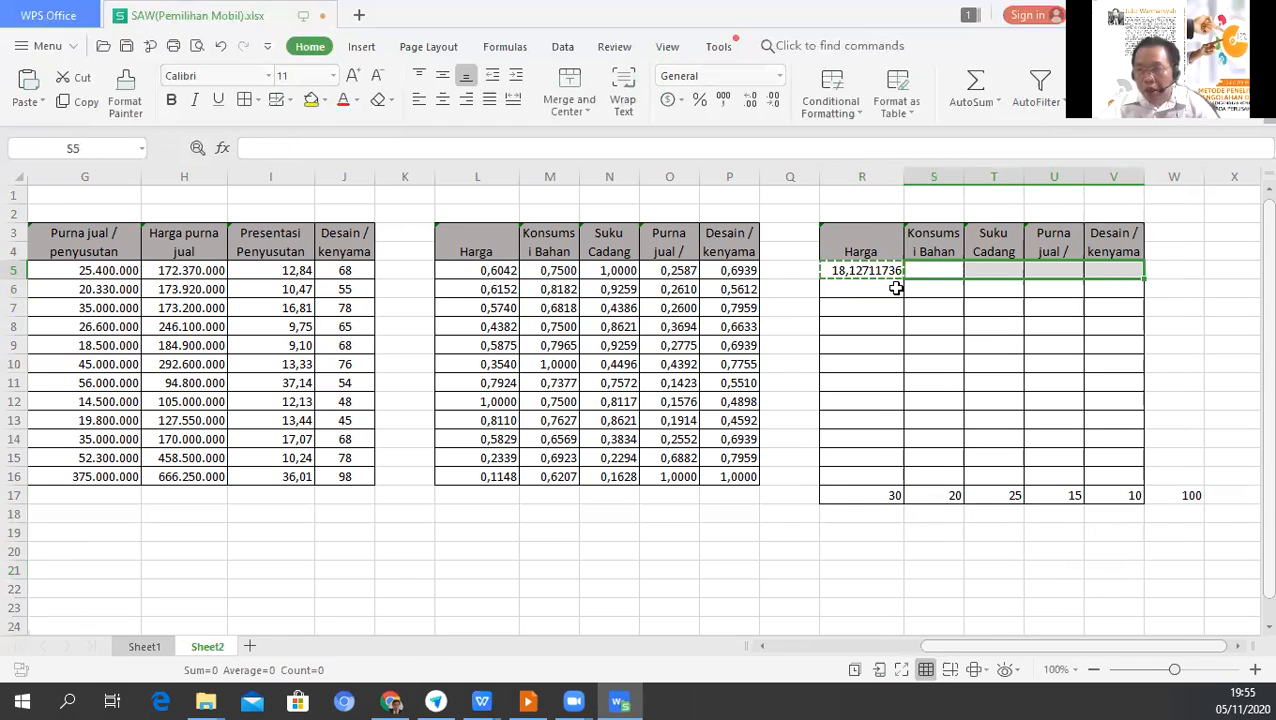
key("ctrl+v")
Format R5:V16 as Number with 4 decimal places and the 1000 separator.
left_click(866, 272)
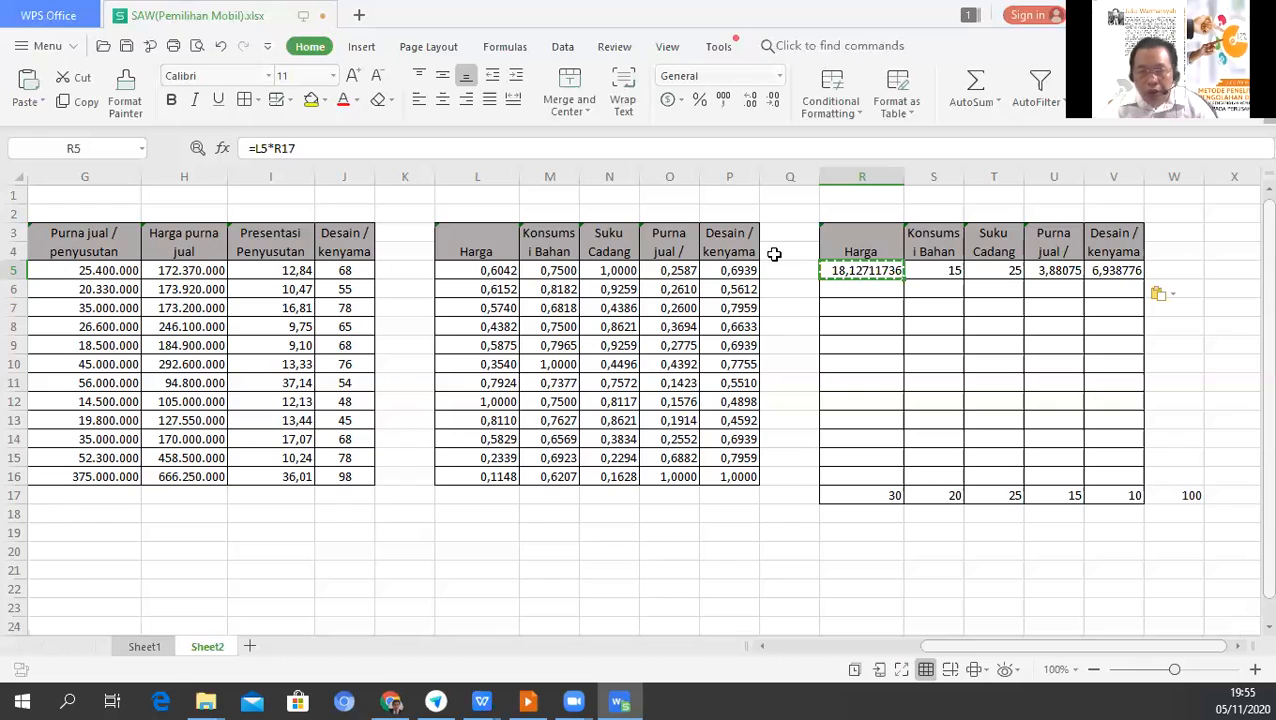
left_click_drag(873, 271, 1121, 473)
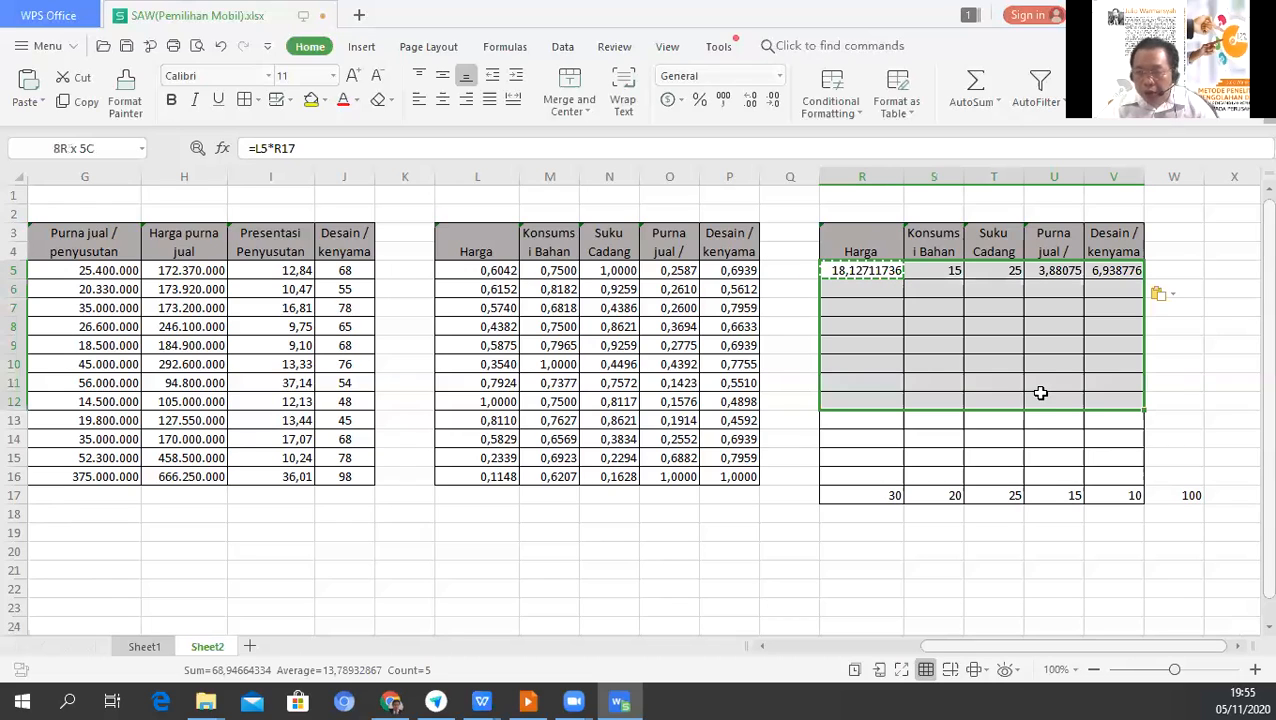
right_click(1043, 400)
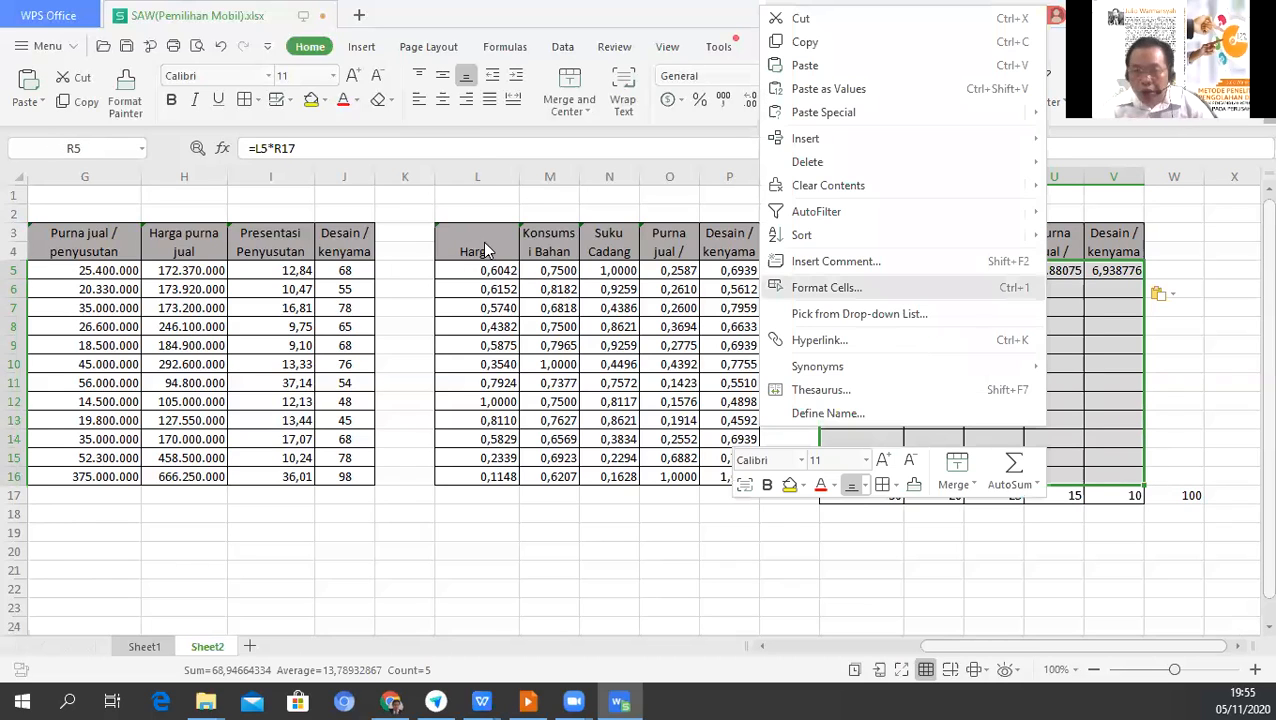
key("Return")
key("Down")
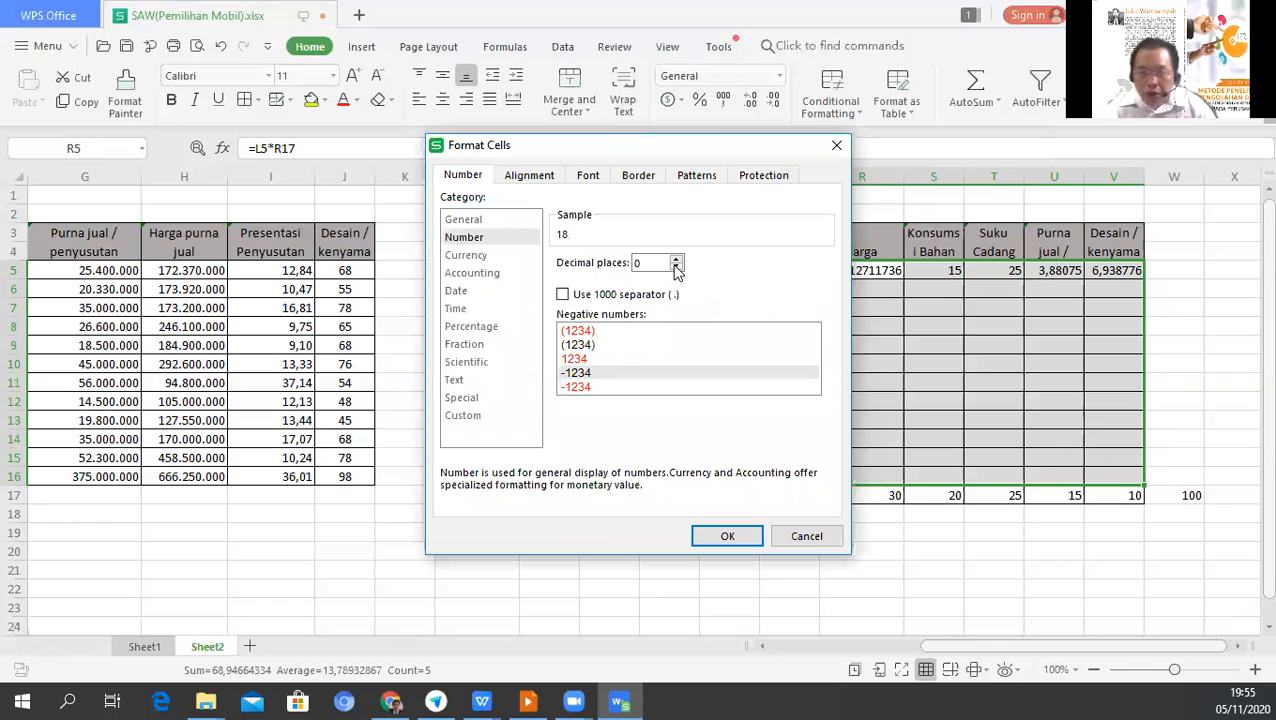
left_click(677, 259)
left_click(677, 259)
left_click(677, 259)
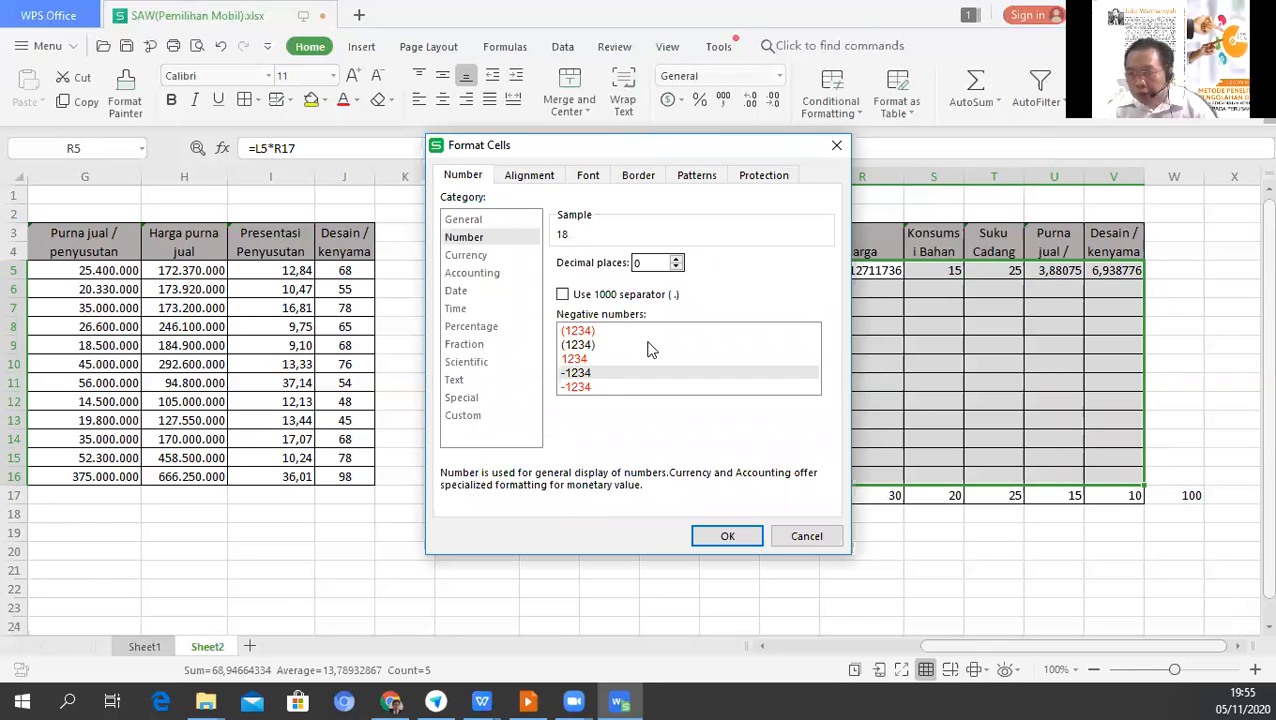
key("Up")
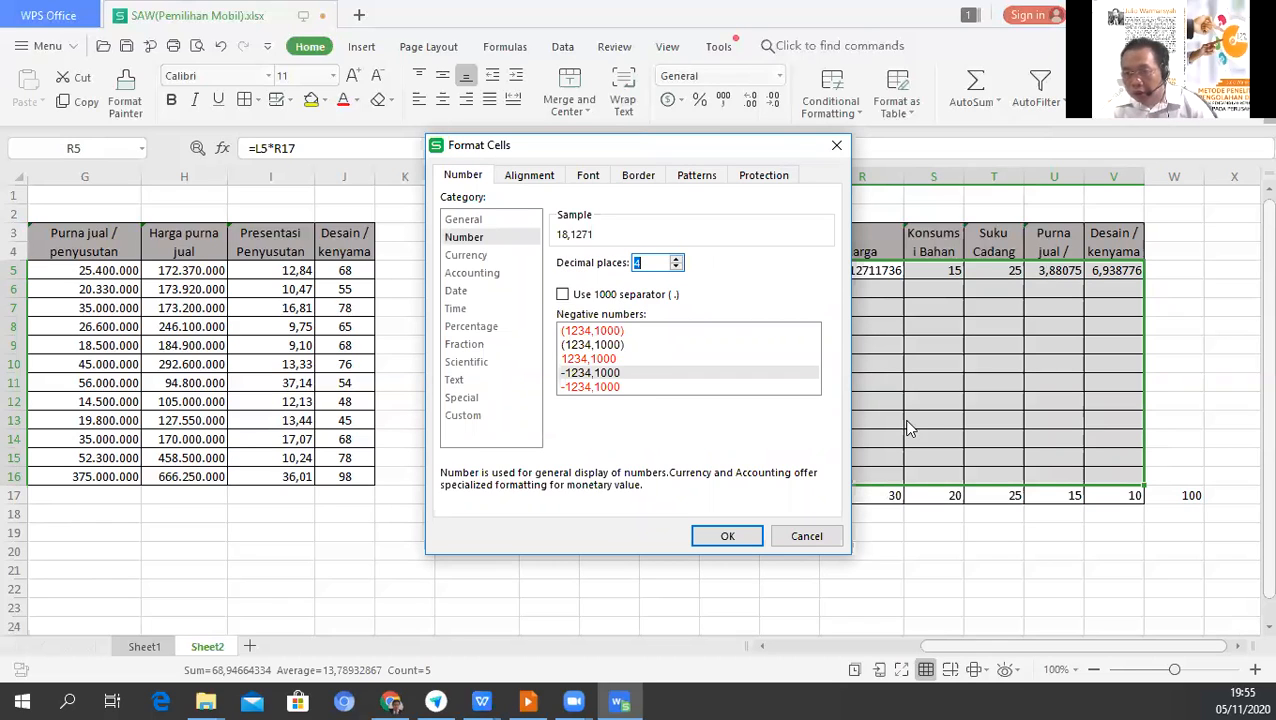
key("Tab")
key("space")
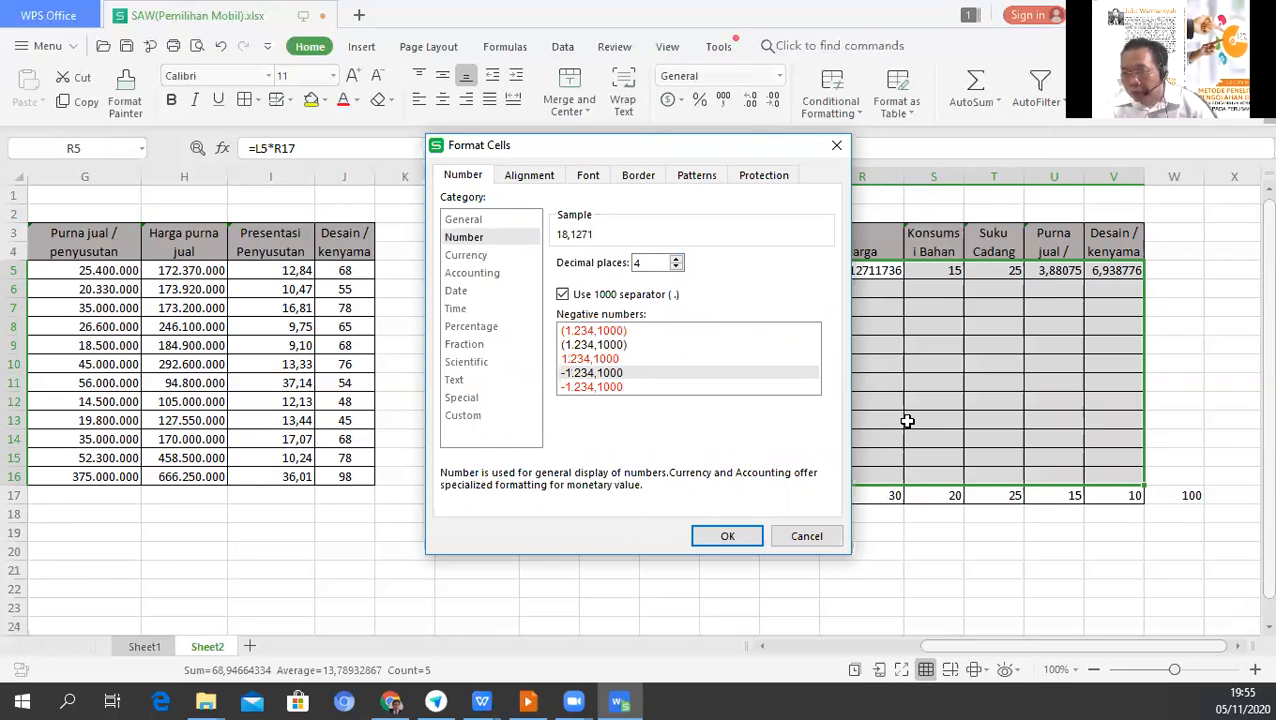
key("Return")
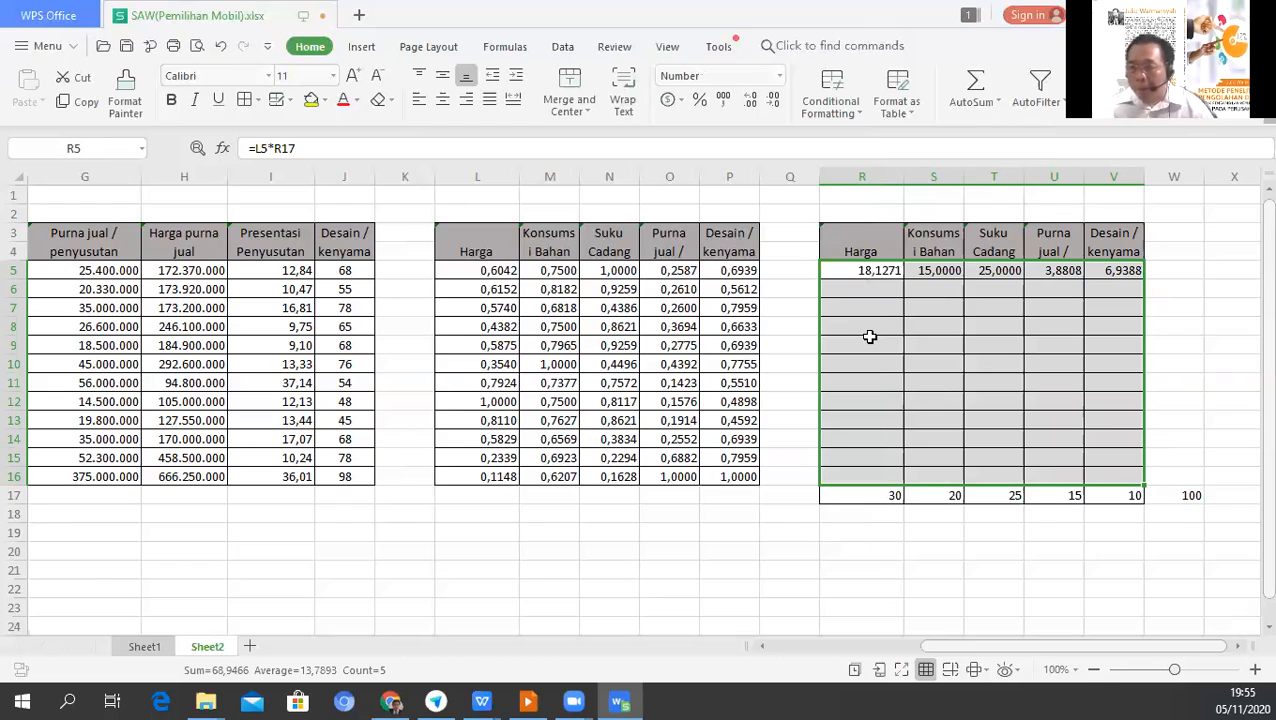
Make the weight reference in the R5 formula absolute, as =L5*$R$17.
left_click(283, 147)
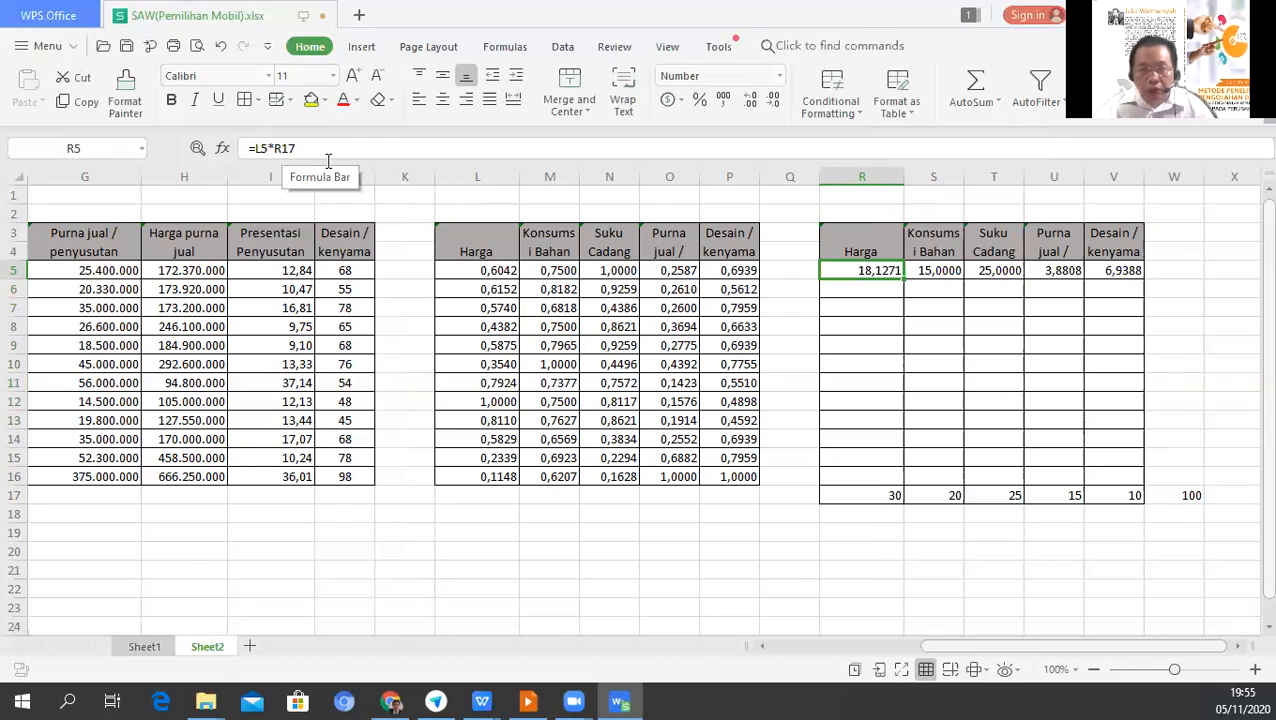
left_click(289, 150)
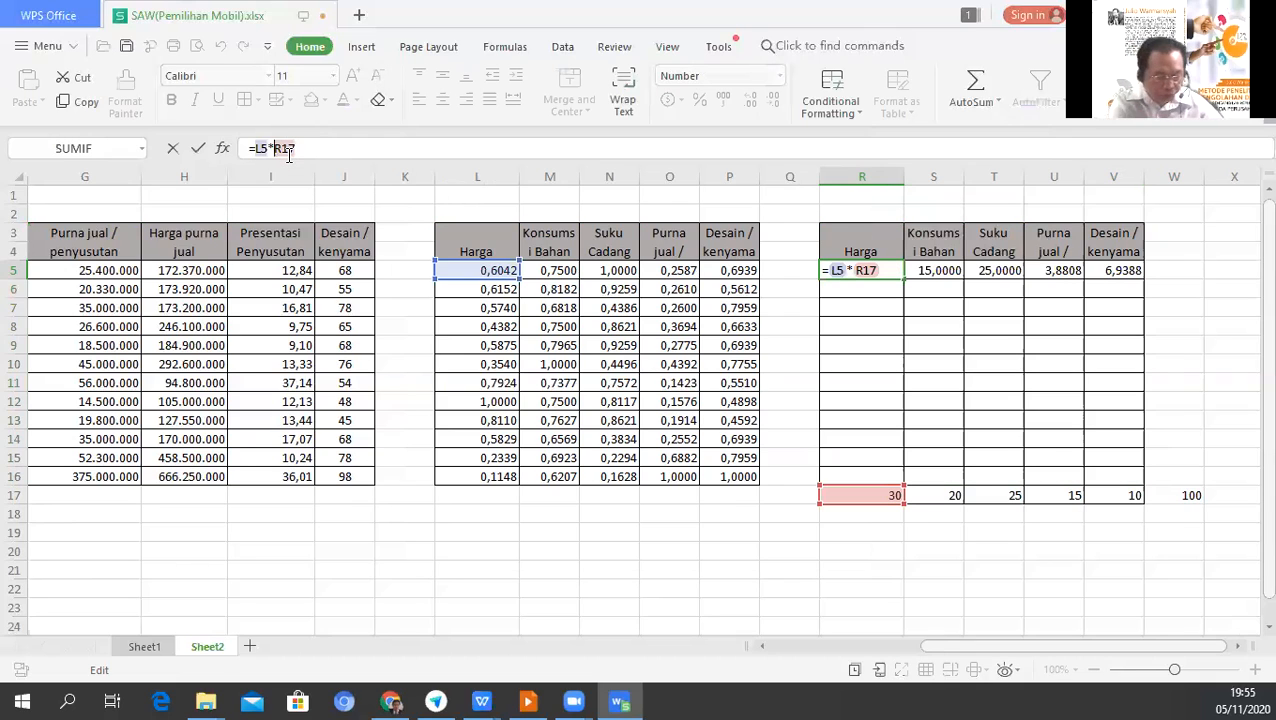
type("$")
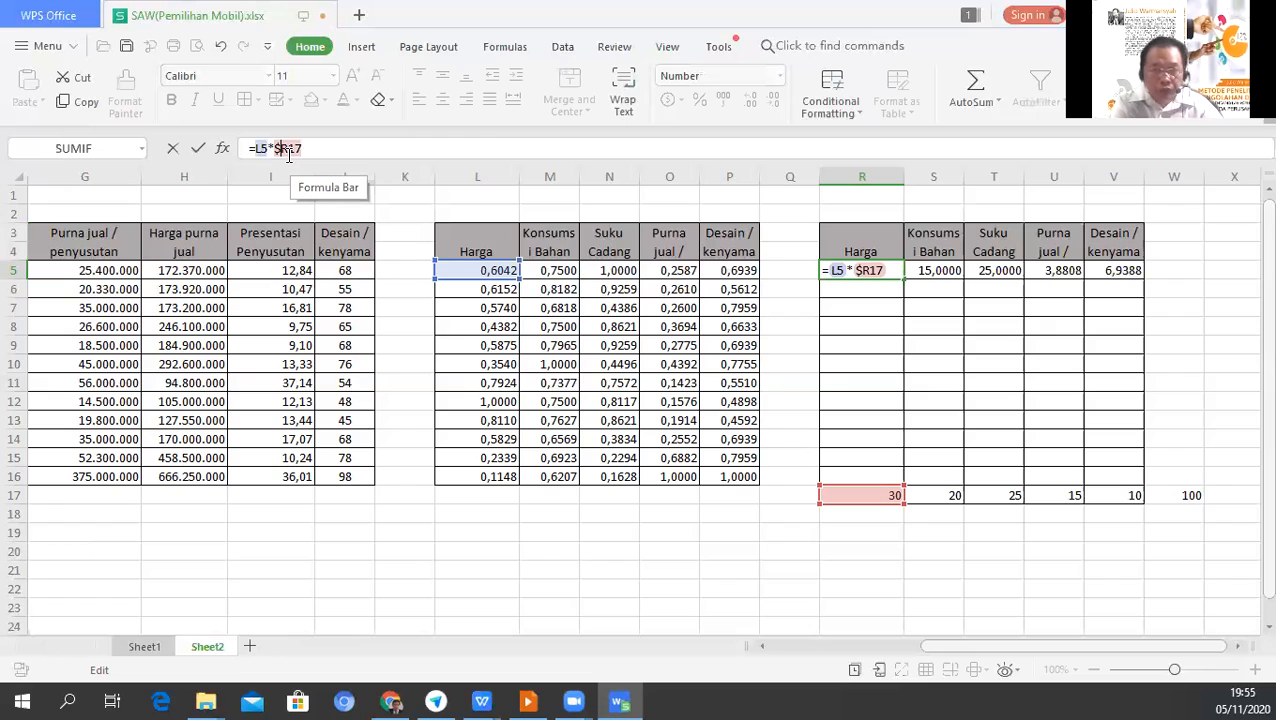
key("Right")
type("$")
left_click(925, 496)
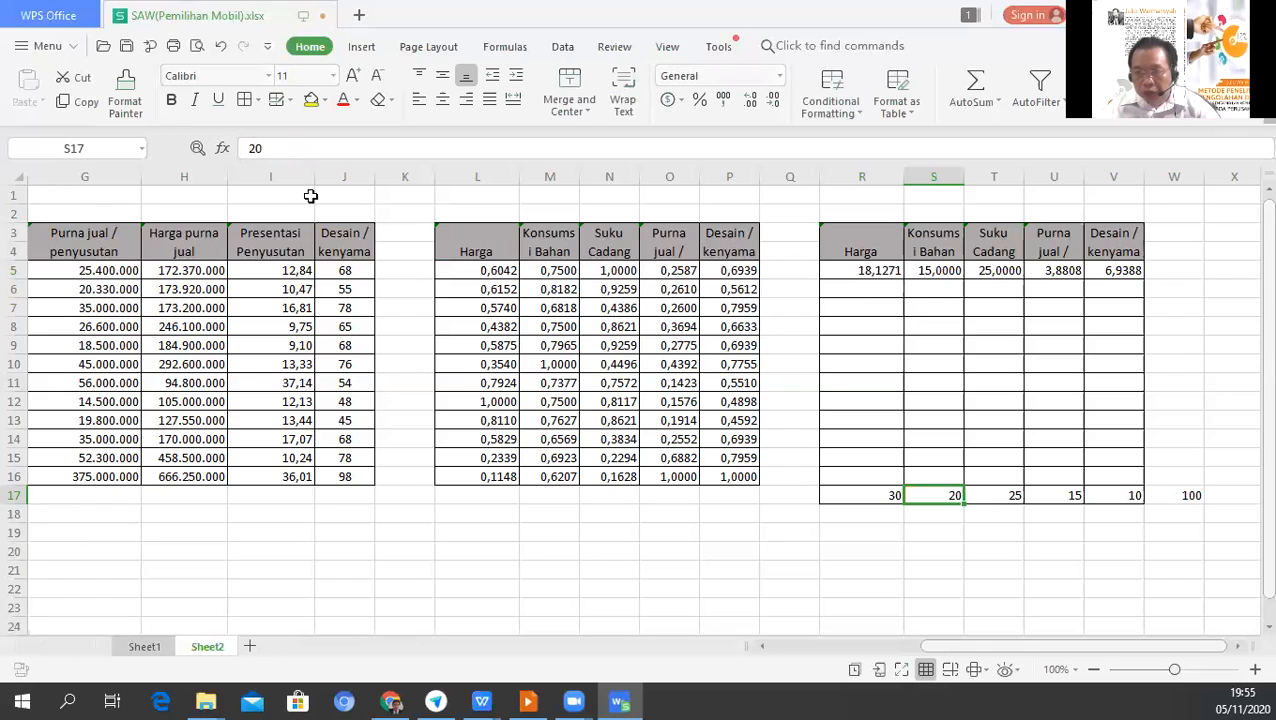
Make the weight reference in the S5 formula absolute, as =M5*$S$17.
key("ctrl+Up")
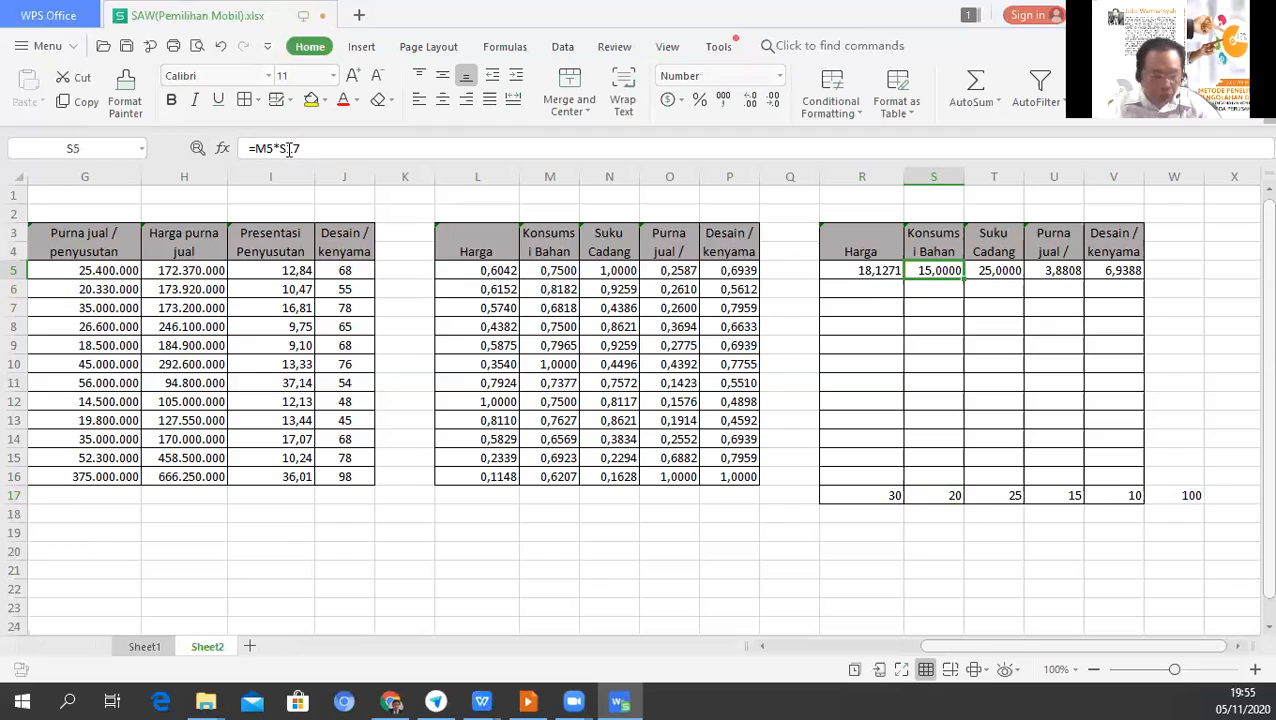
left_click(288, 148)
type("$")
key("Right")
type("$")
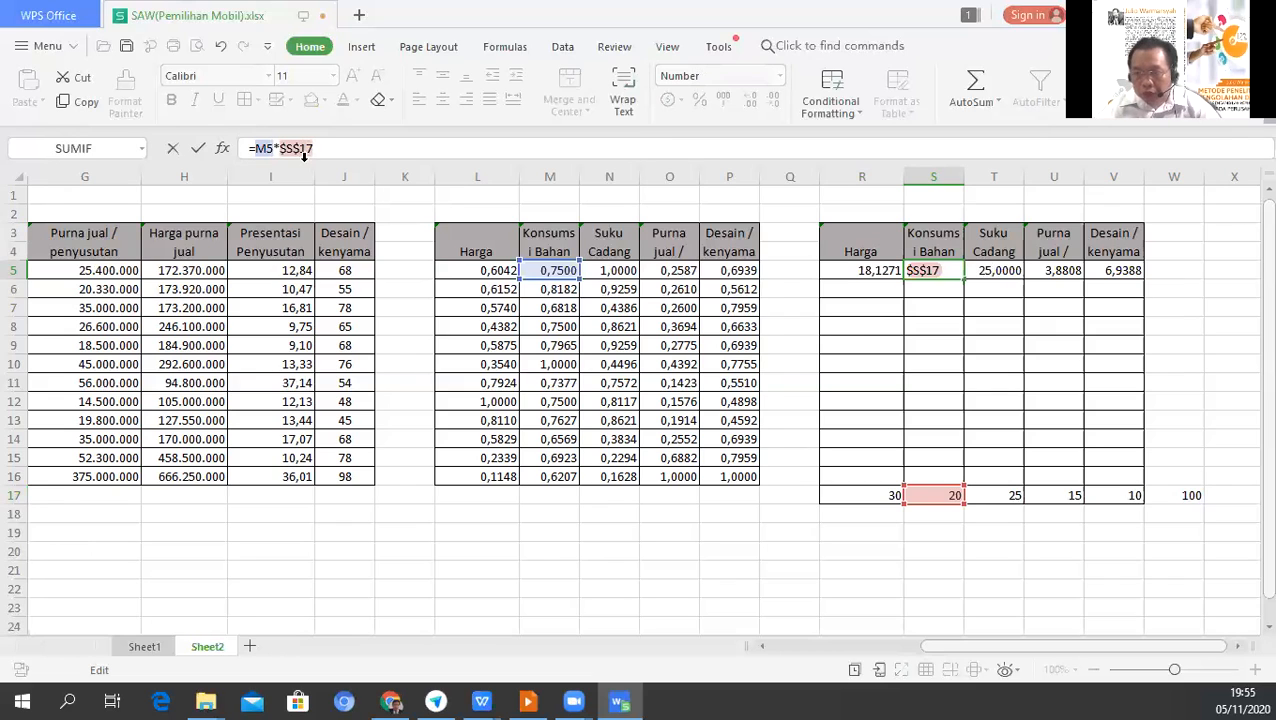
key("Tab")
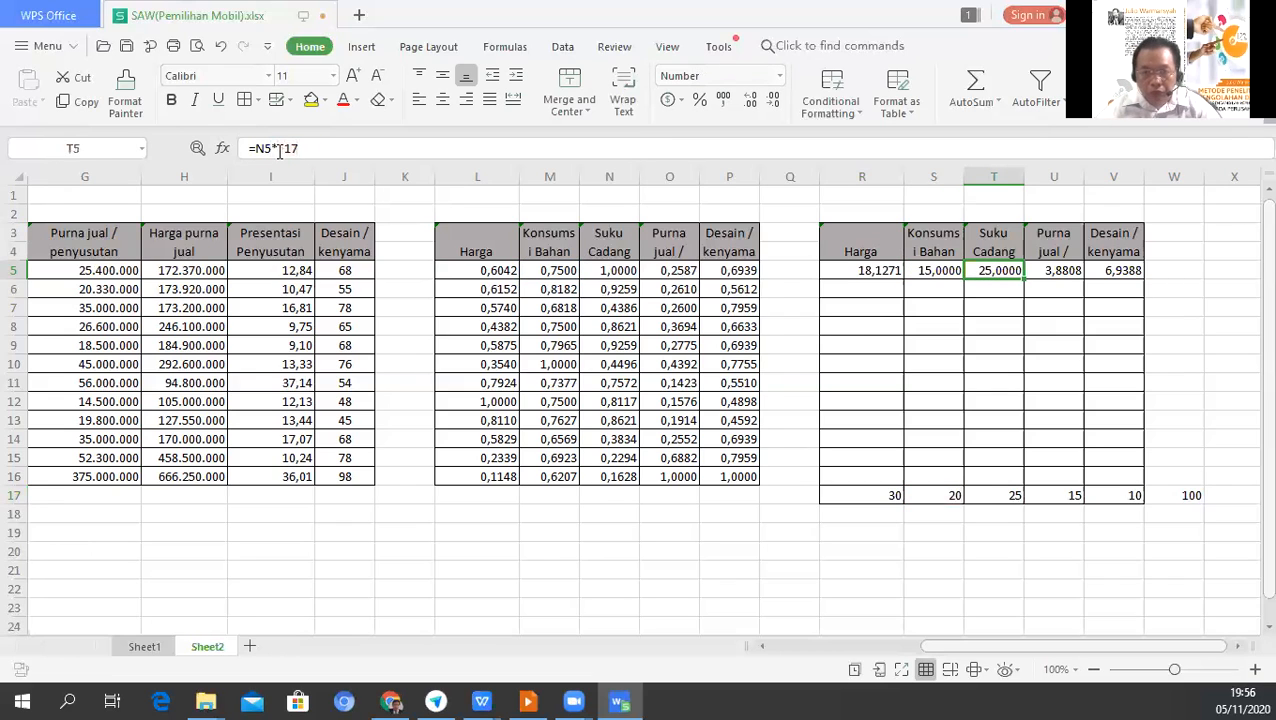
Make the weight reference in the T5 formula absolute, as =N5*$T$17.
left_click(280, 148)
type("$")
key("Right")
type("$")
left_click(1053, 272)
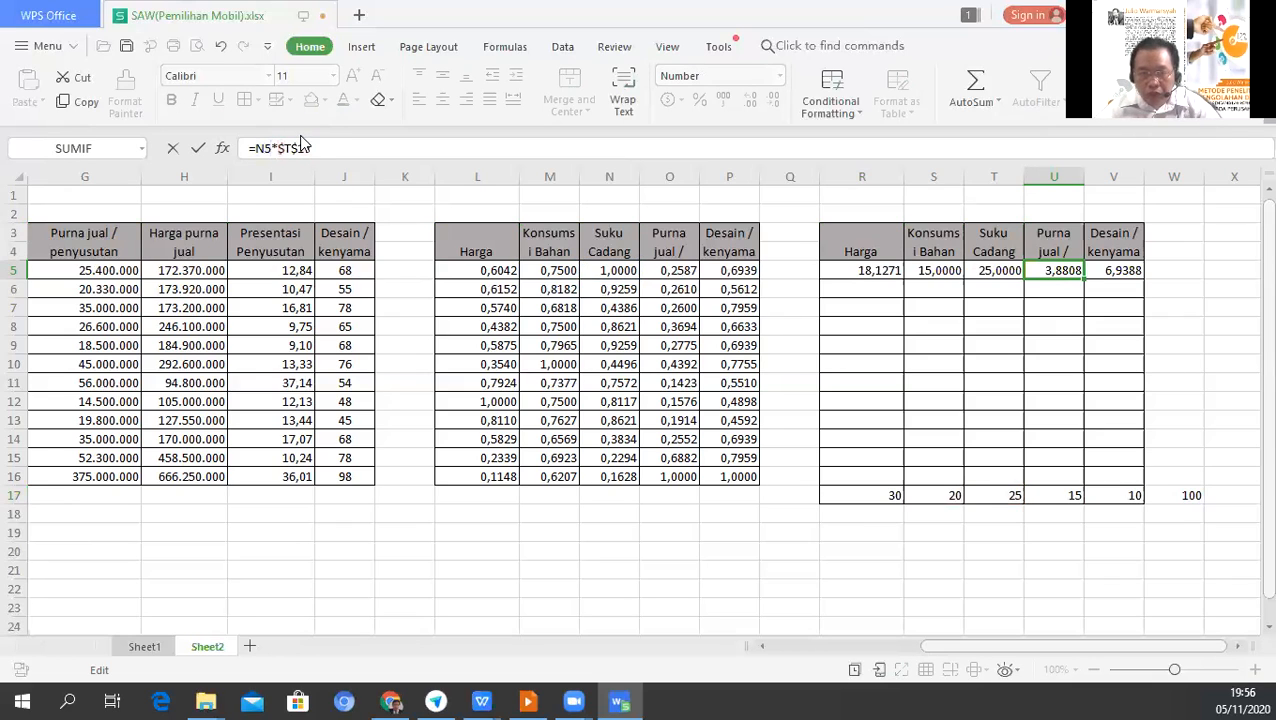
Make the weight references in U5 and V5 absolute, as =O5*$U$17 and =P5*$V$17.
left_click(281, 148)
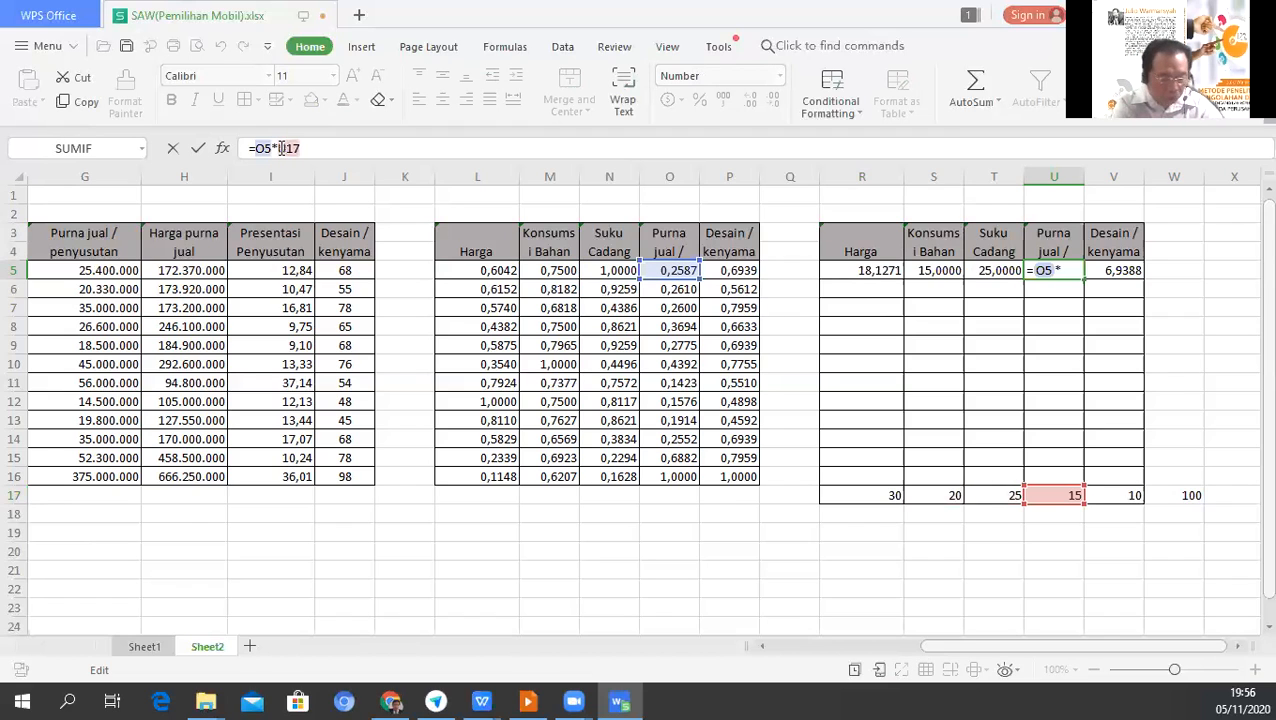
key("F4")
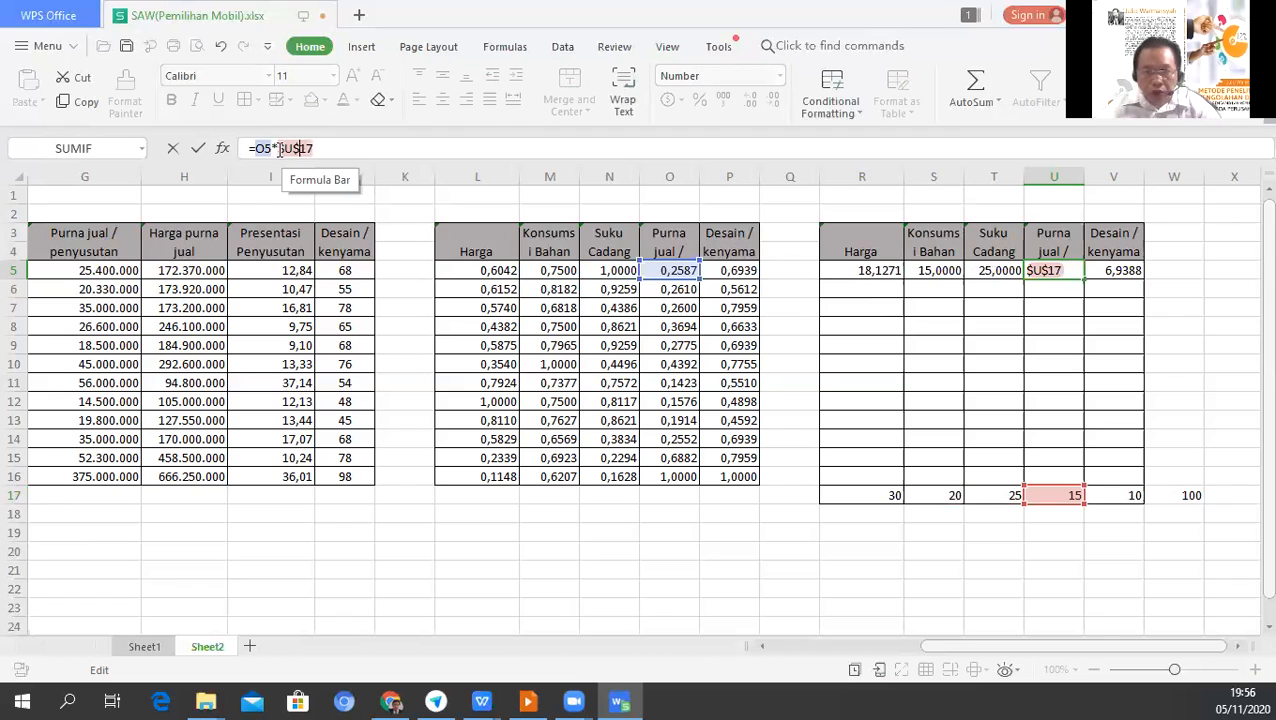
key("Tab")
left_click(277, 148)
type("$")
key("Right")
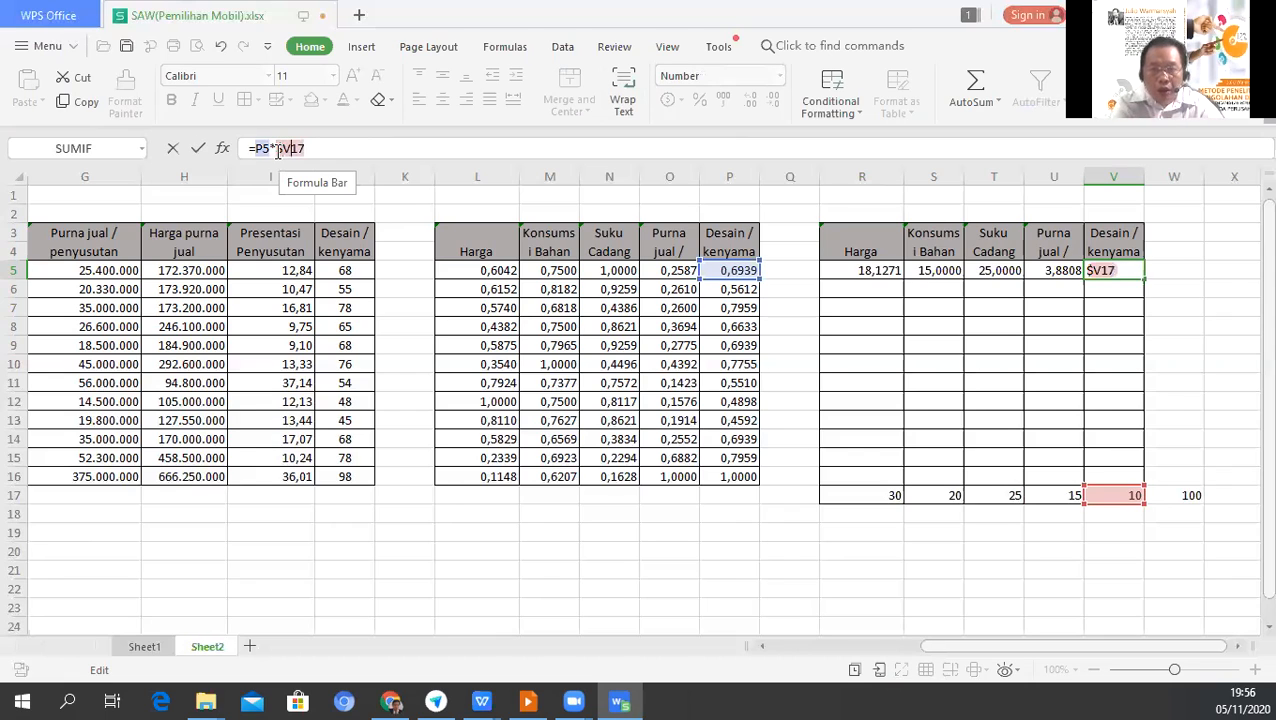
type("$")
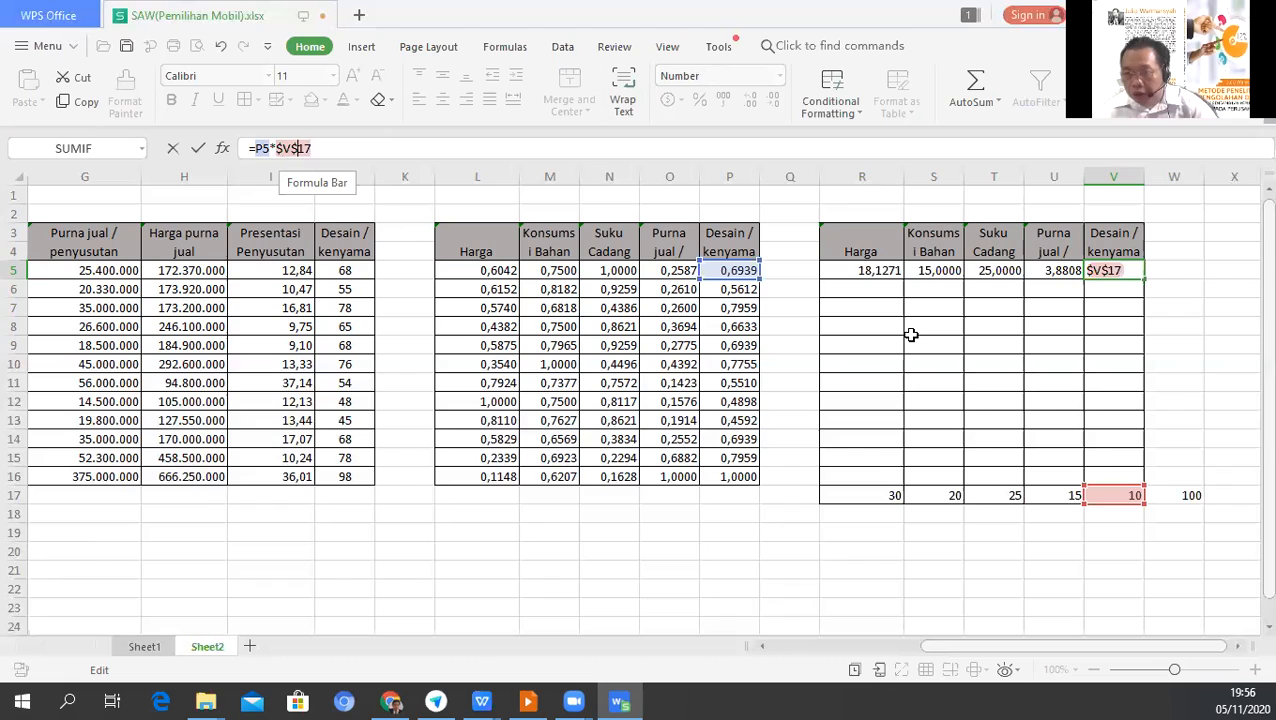
Copy the weighted formulas in R5:V5 down to all remaining car rows, R6:V16.
left_click(876, 270)
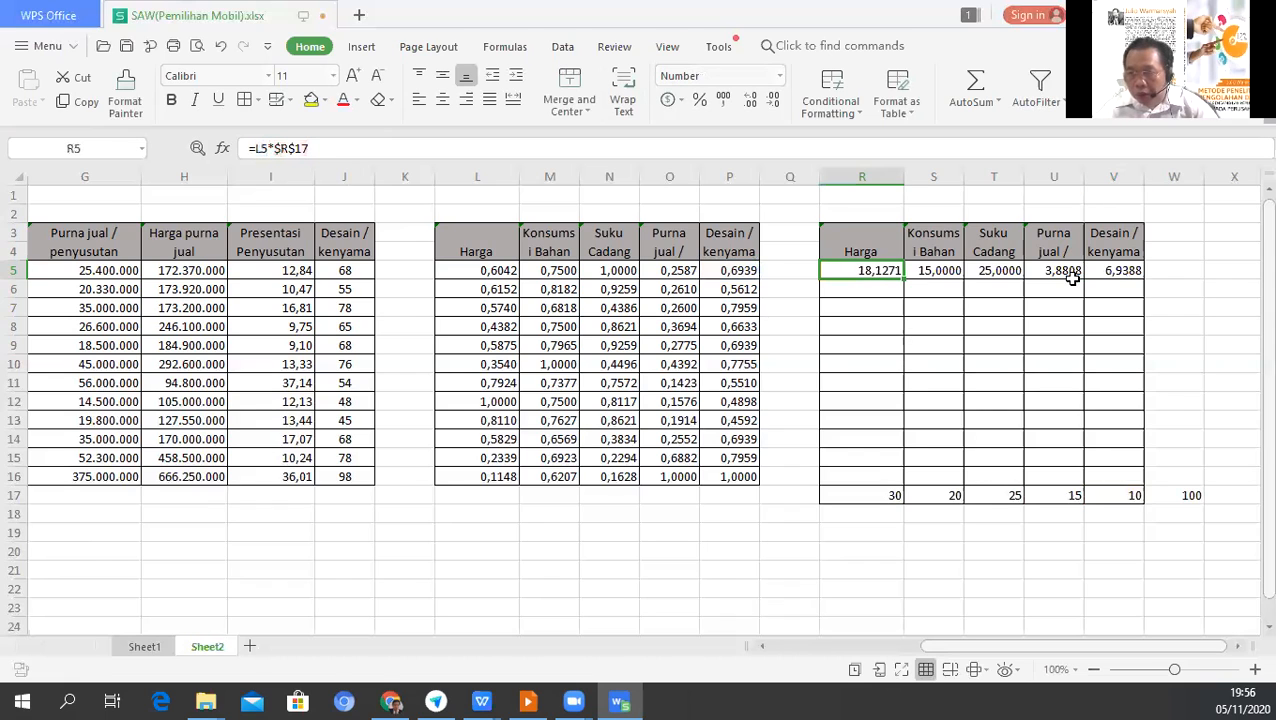
left_click_drag(1072, 279, 1125, 270)
key("ctrl+c")
left_click_drag(863, 289, 1110, 401)
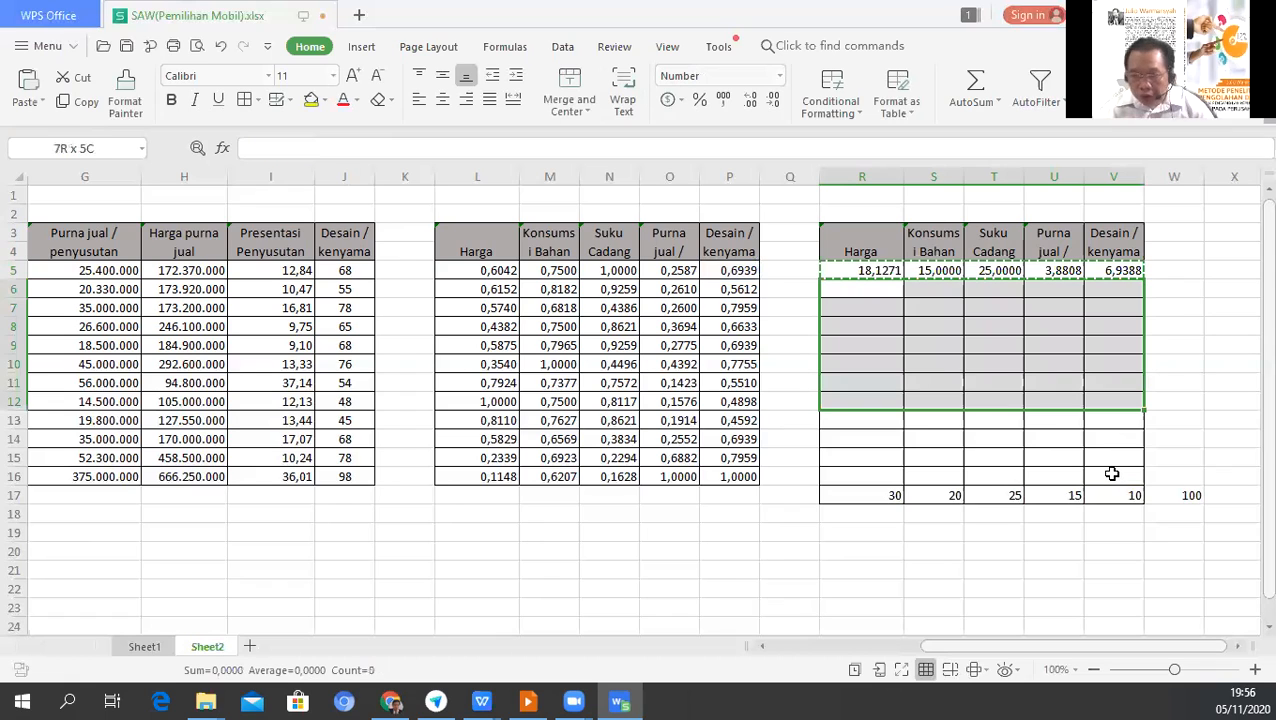
left_click_drag(1112, 473, 1112, 473)
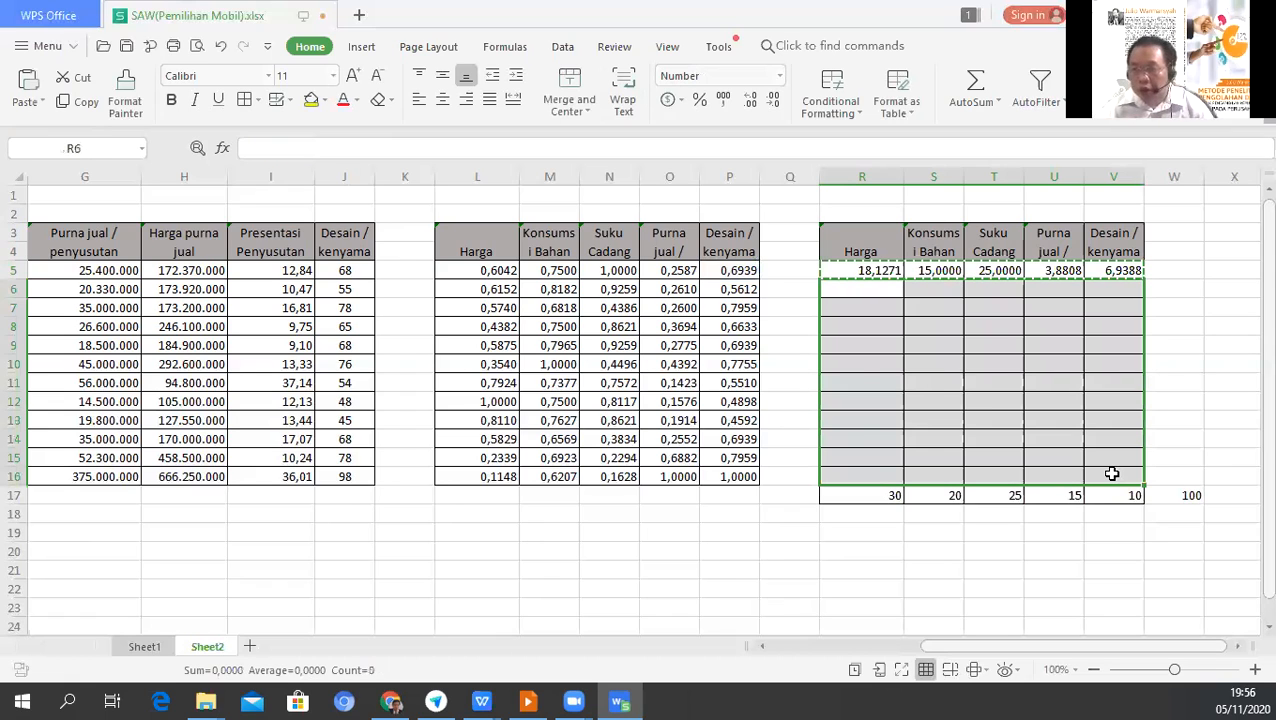
key("ctrl+v")
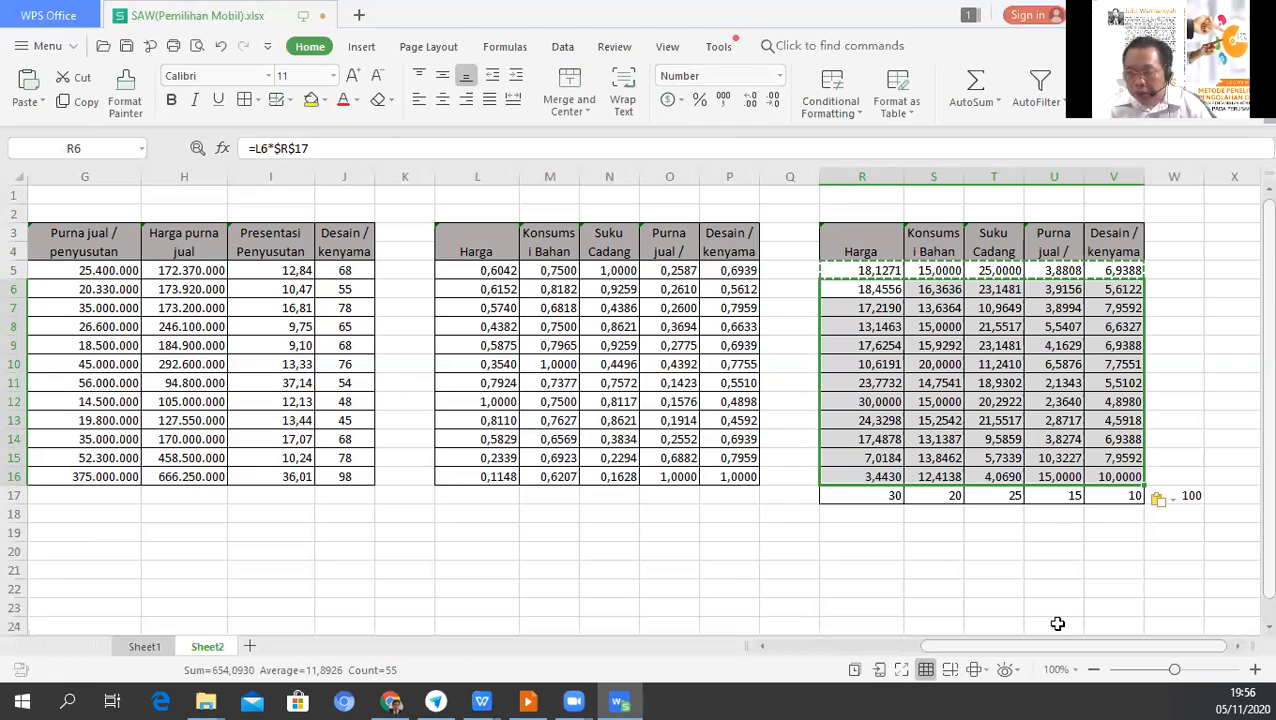
Merge and center cells X3:X4 beside the weighted table and enter the heading Total.
left_click(1104, 590)
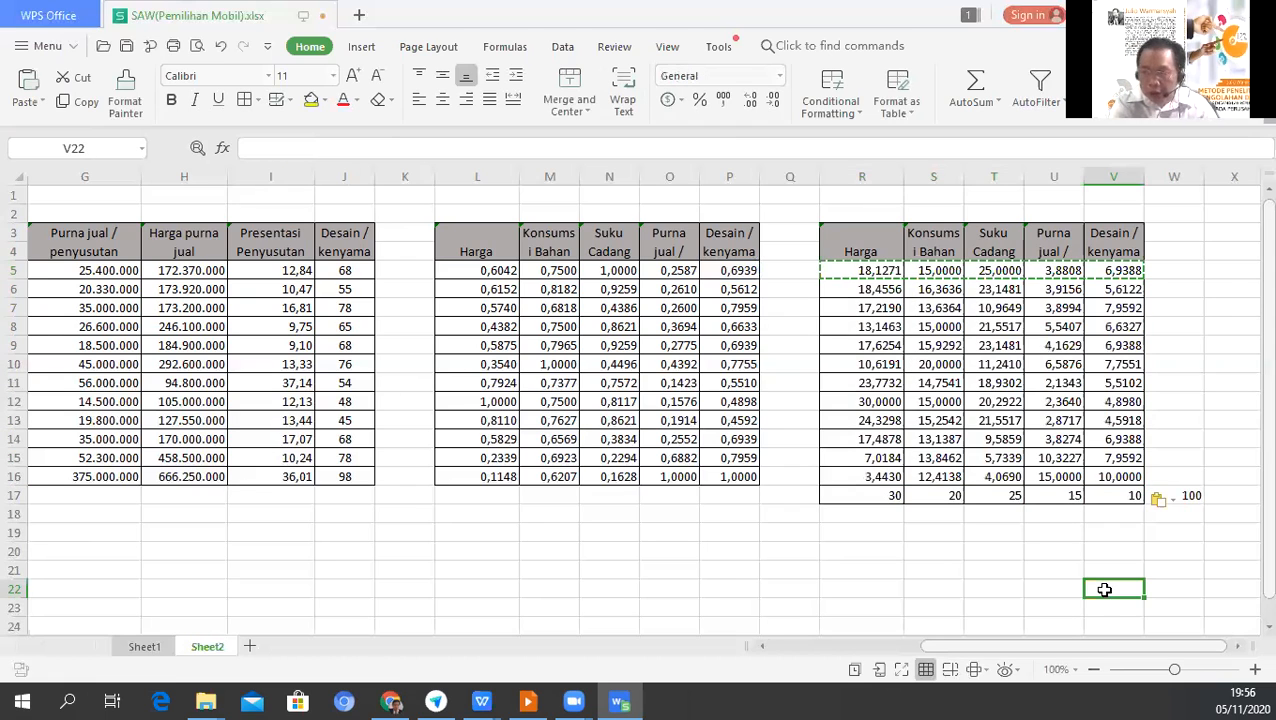
key("Right")
key("Right")
key("Right")
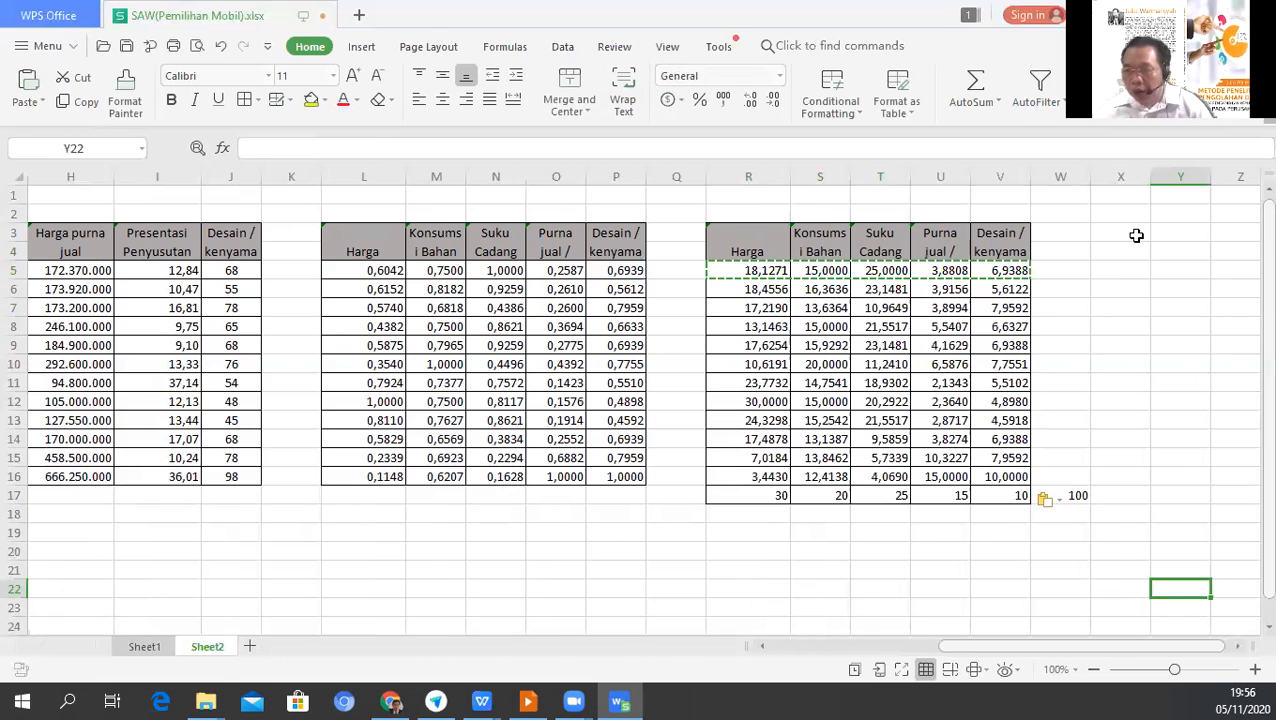
mouse_move(1136, 235)
left_mouse_down()
mouse_move(1128, 263)
mouse_move(1128, 248)
left_mouse_up()
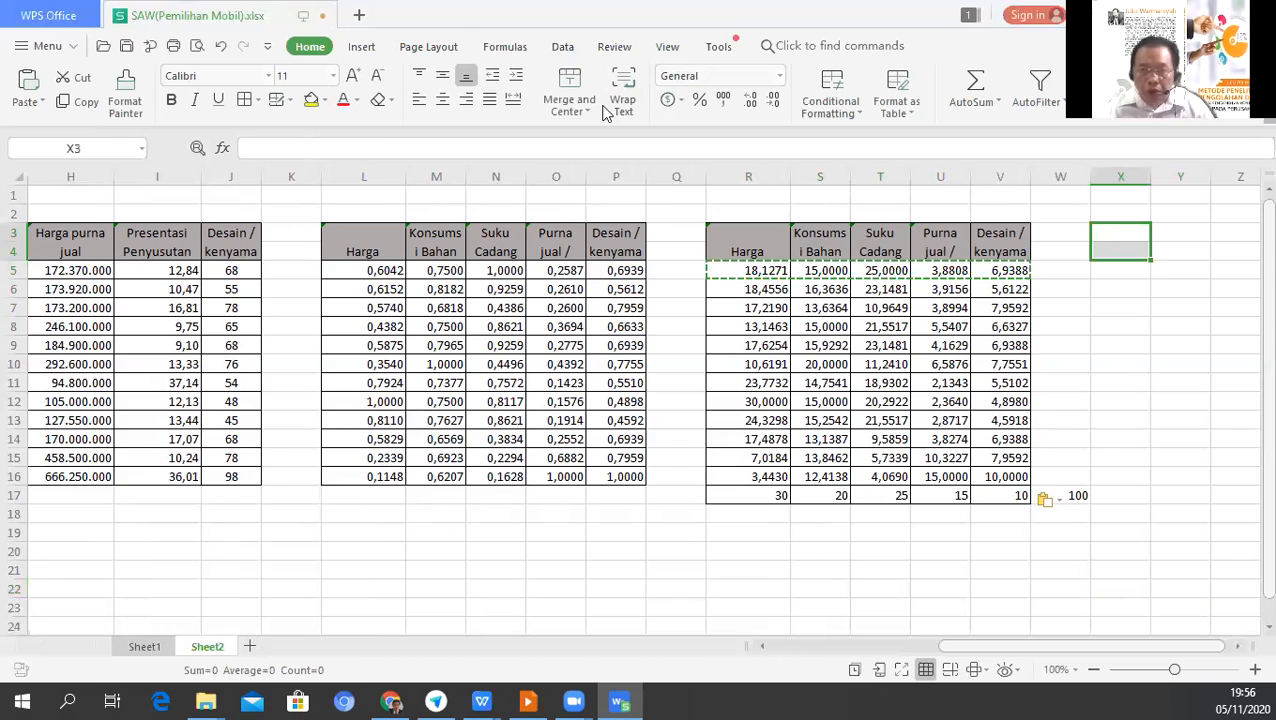
left_click(566, 95)
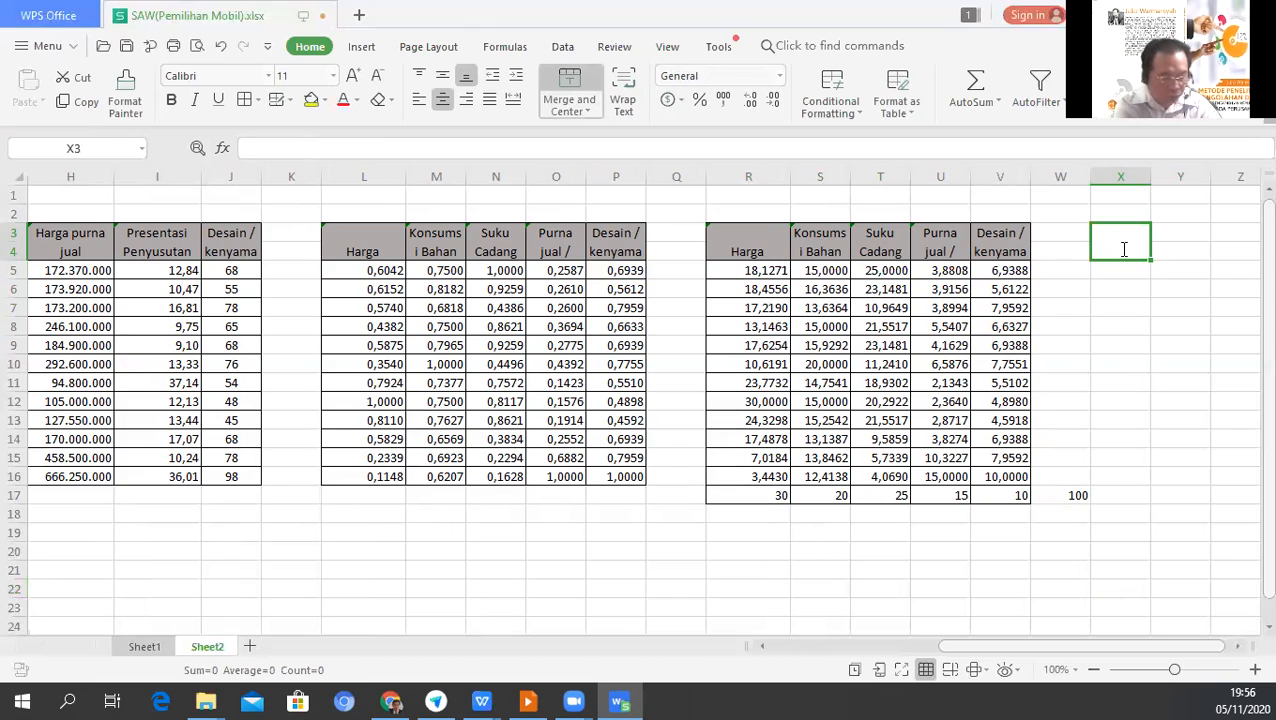
type("Total")
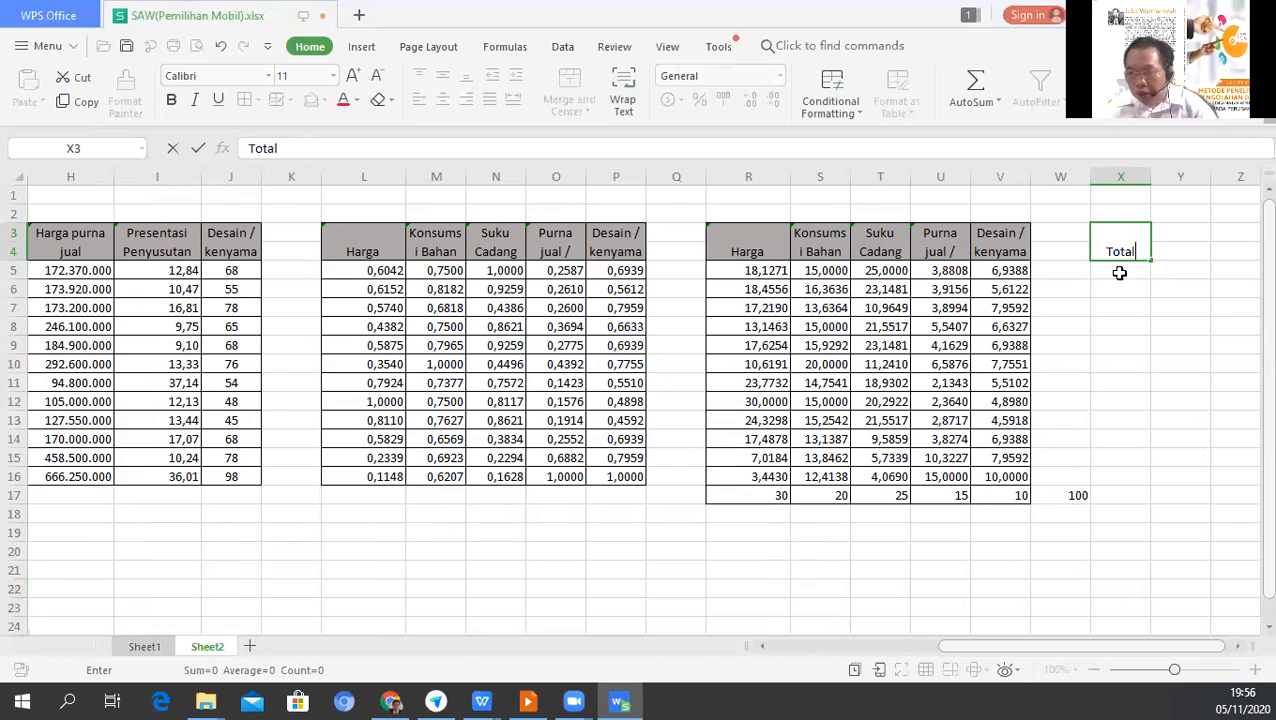
Sum the first car's weighted values in X5 with =SUM(R5:V5).
left_click(1122, 279)
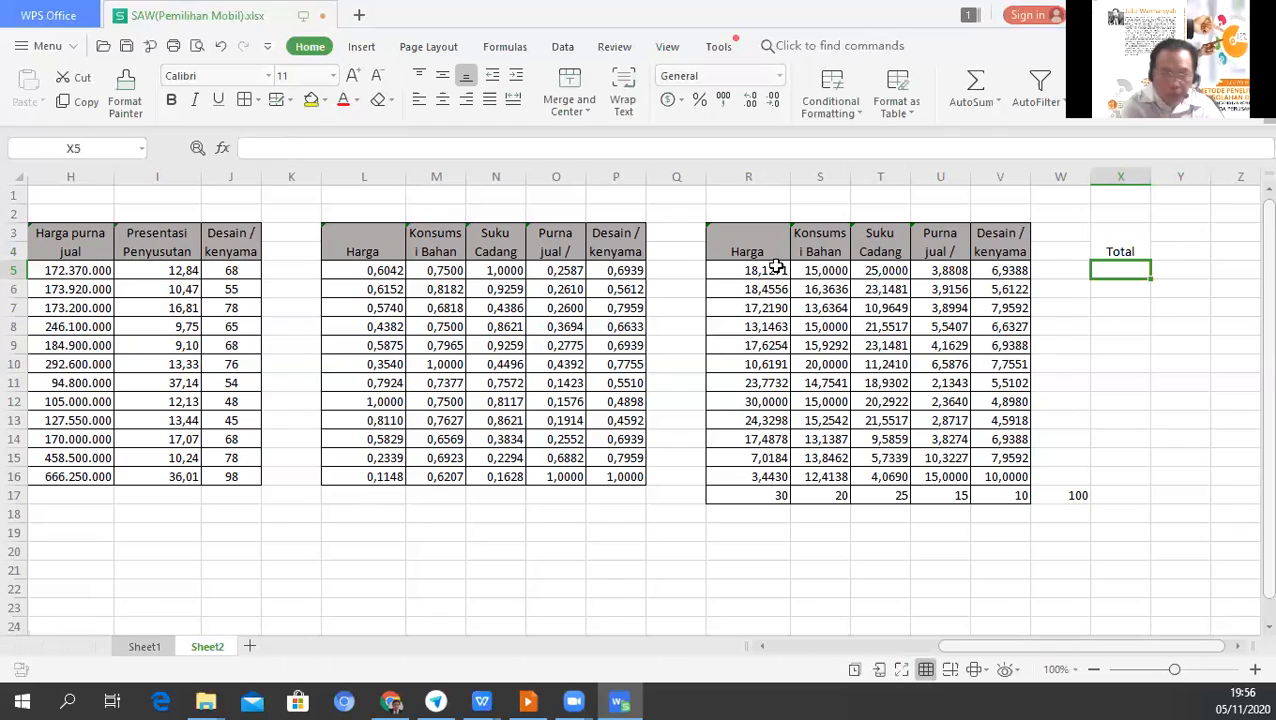
type("=sum(")
left_click_drag(760, 270, 1000, 267)
type(")")
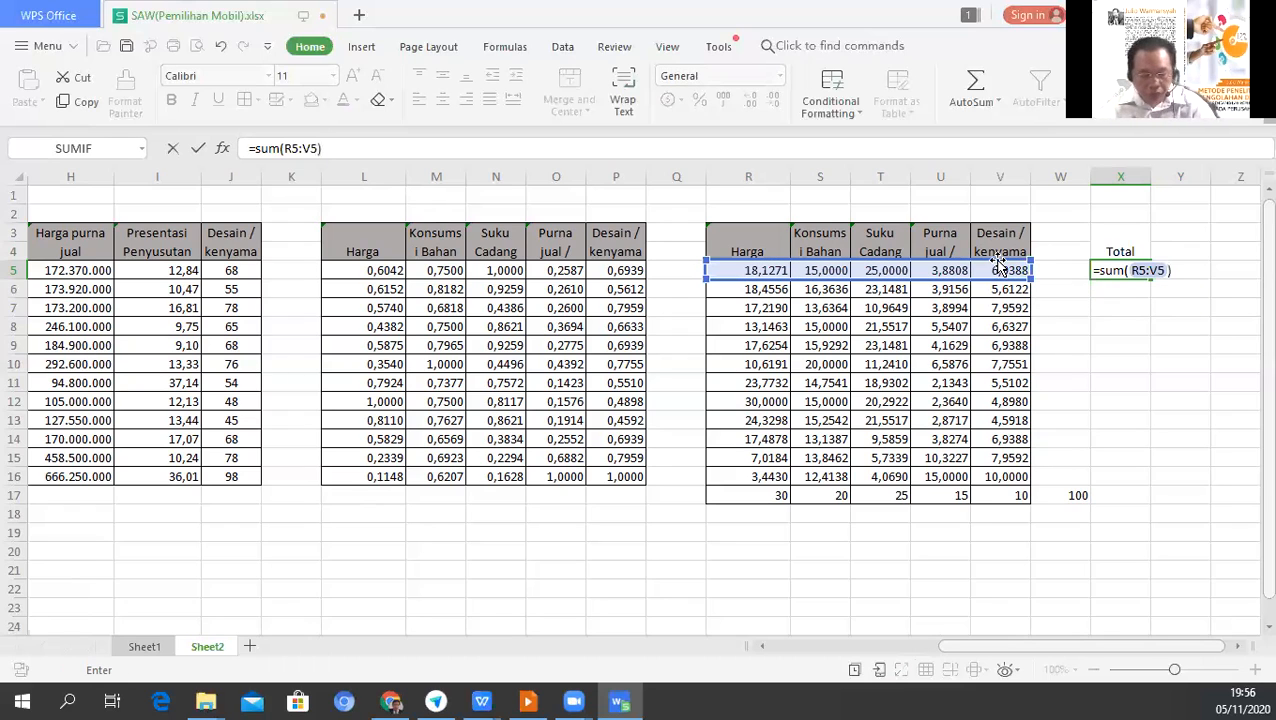
key("Return")
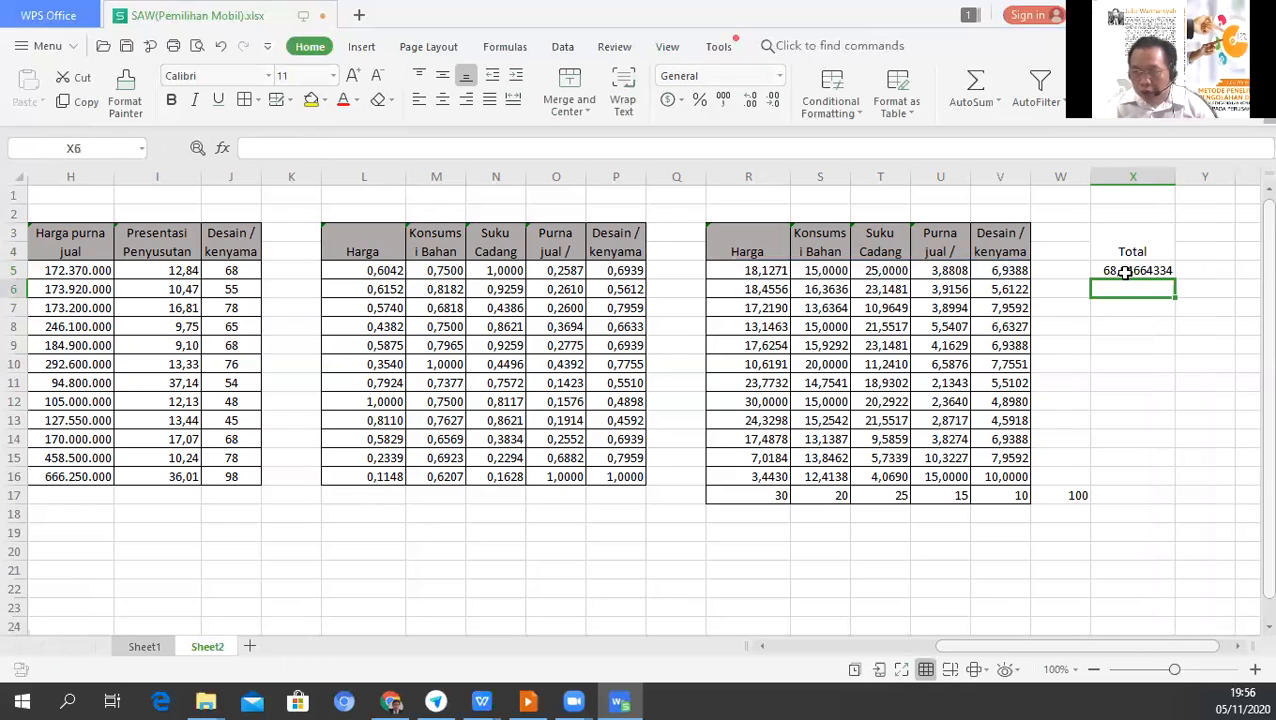
Copy the sum formula in X5 down to the remaining car rows, X6:X16.
left_click(1126, 273)
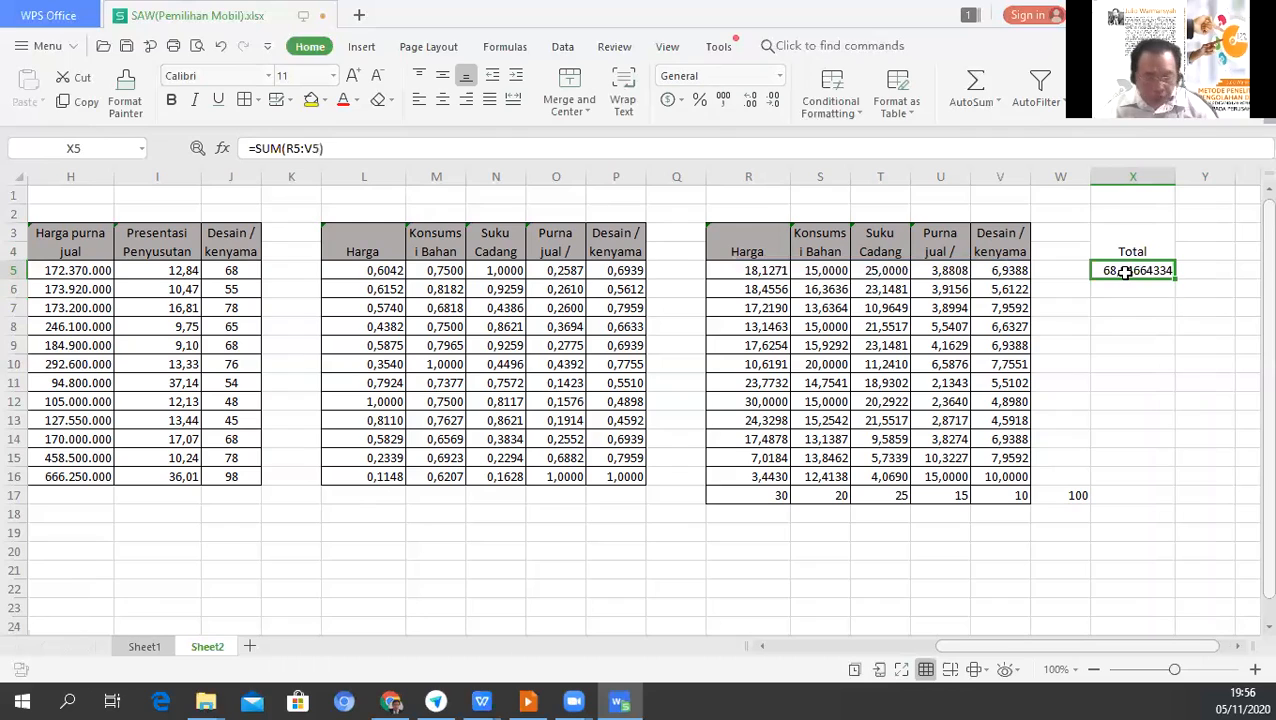
key("ctrl+c")
left_click_drag(1124, 272, 1124, 420)
left_click_drag(1124, 272, 1121, 277)
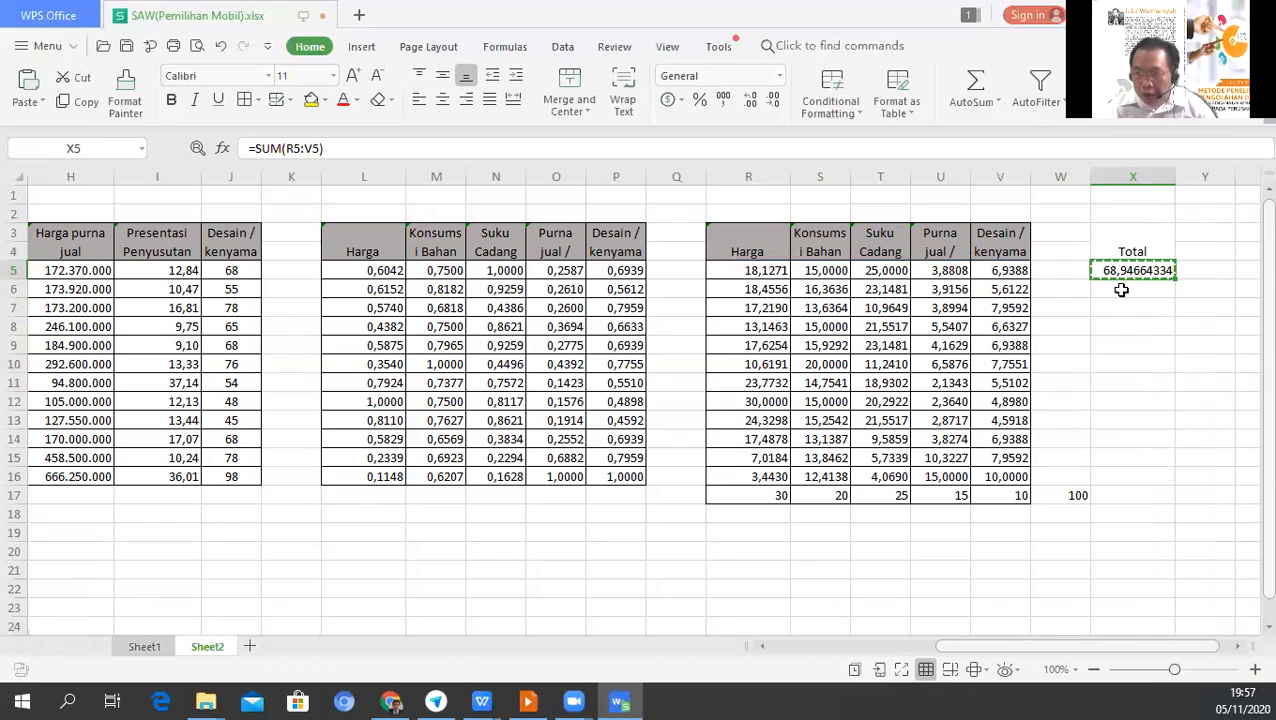
left_click_drag(1130, 289, 1130, 474)
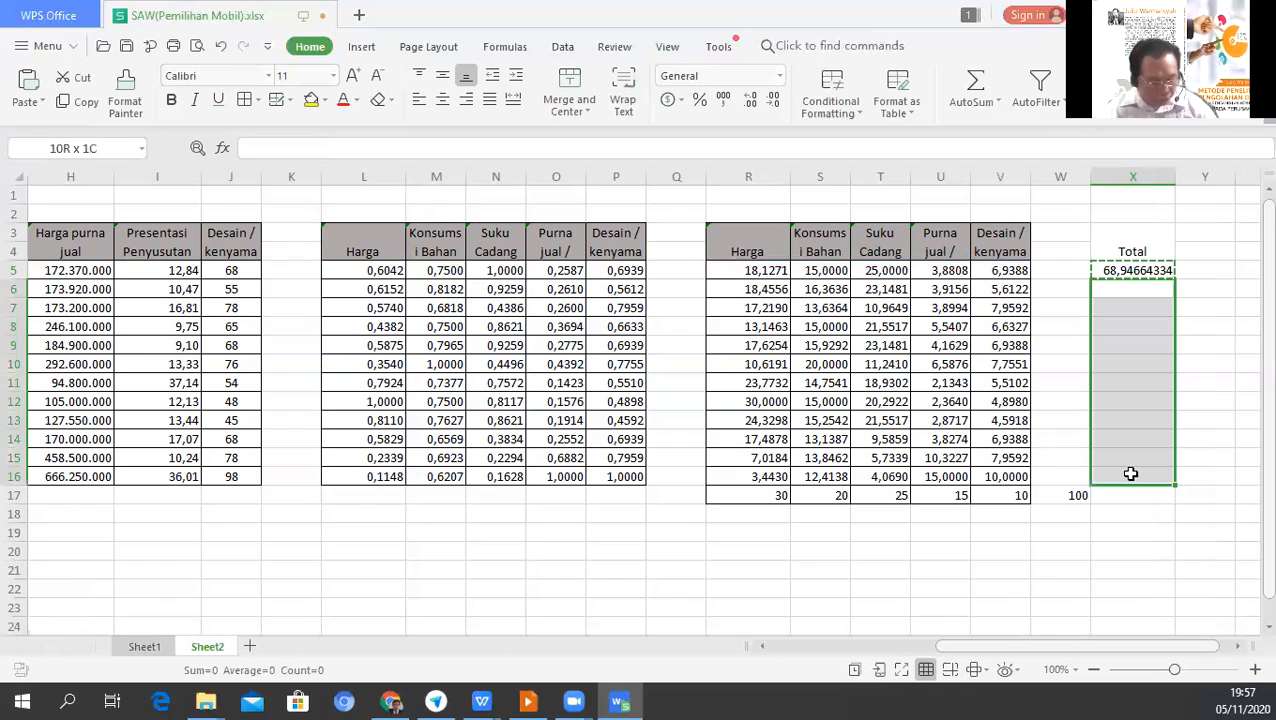
key("ctrl+v")
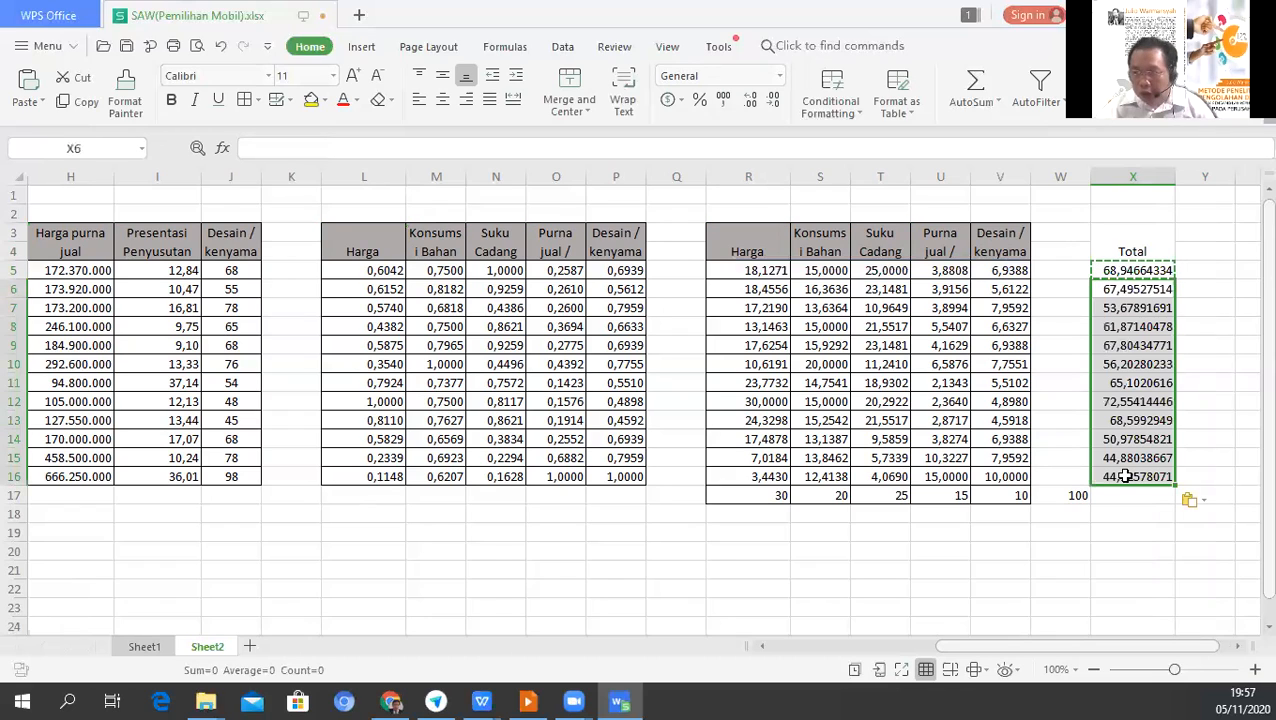
Format the totals in X5:X16 as Number with 4 decimal places.
left_click_drag(1128, 270, 1125, 476)
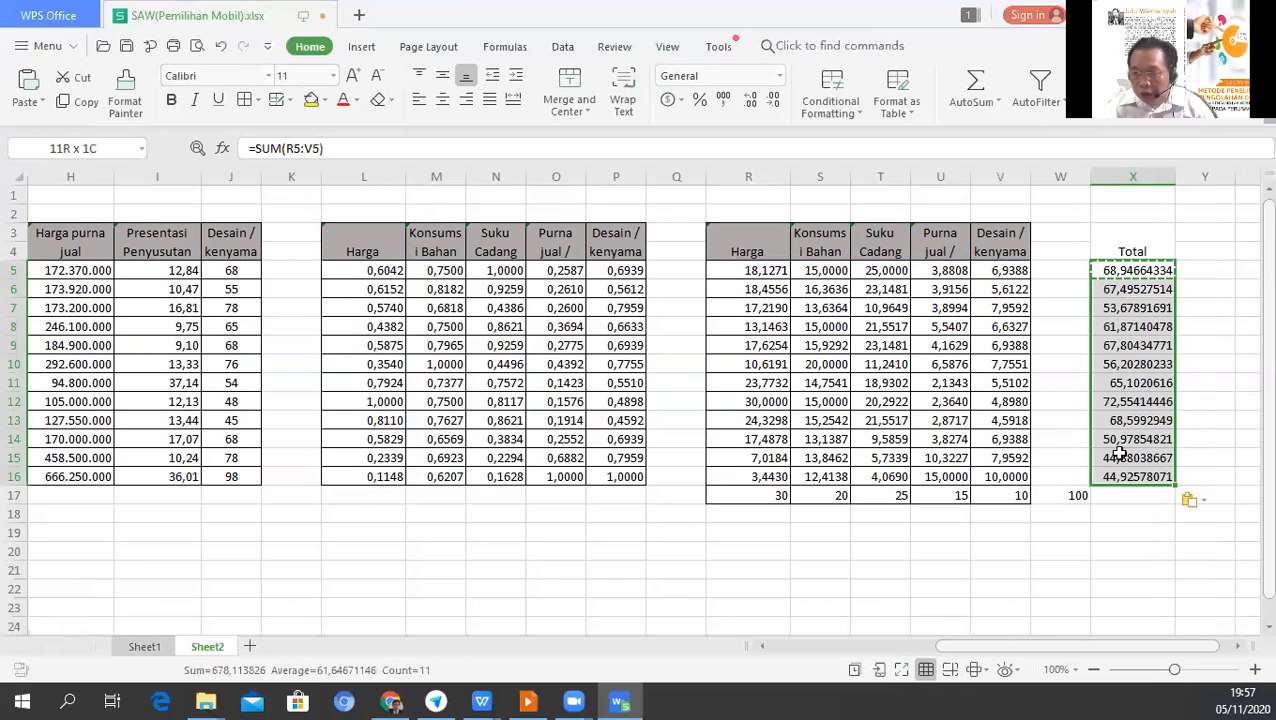
right_click(1117, 453)
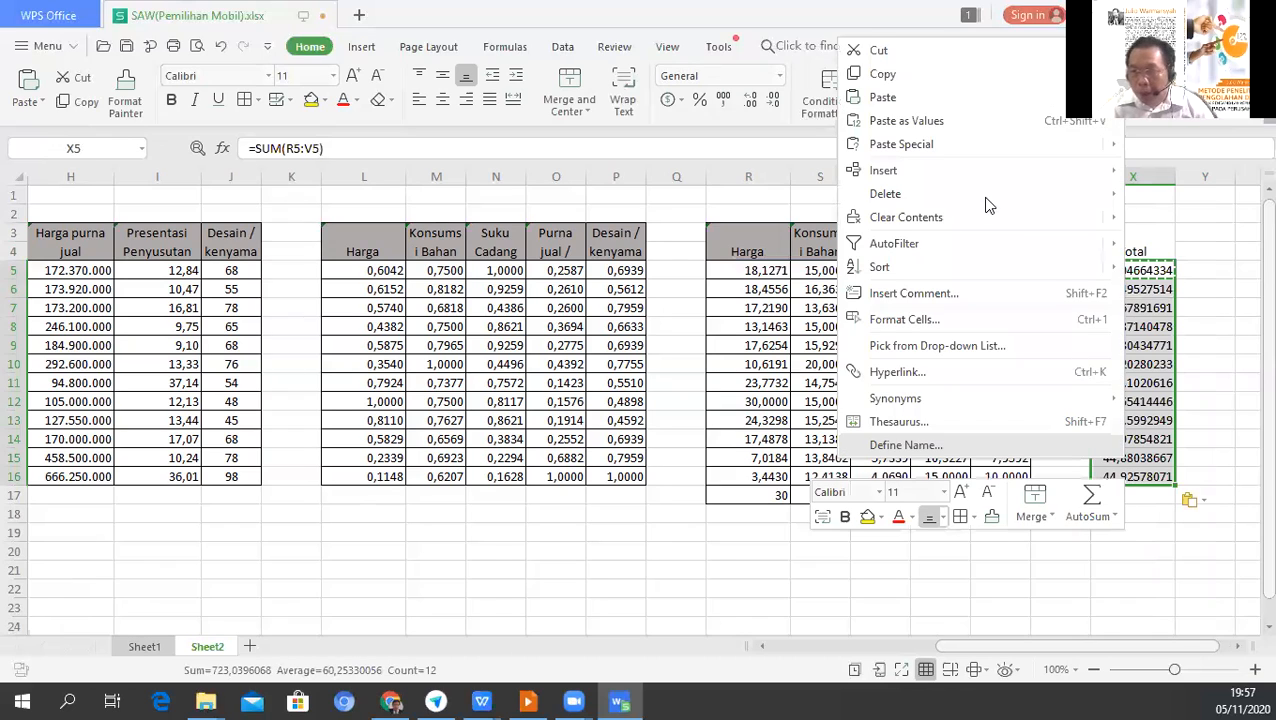
mouse_move(987, 204)
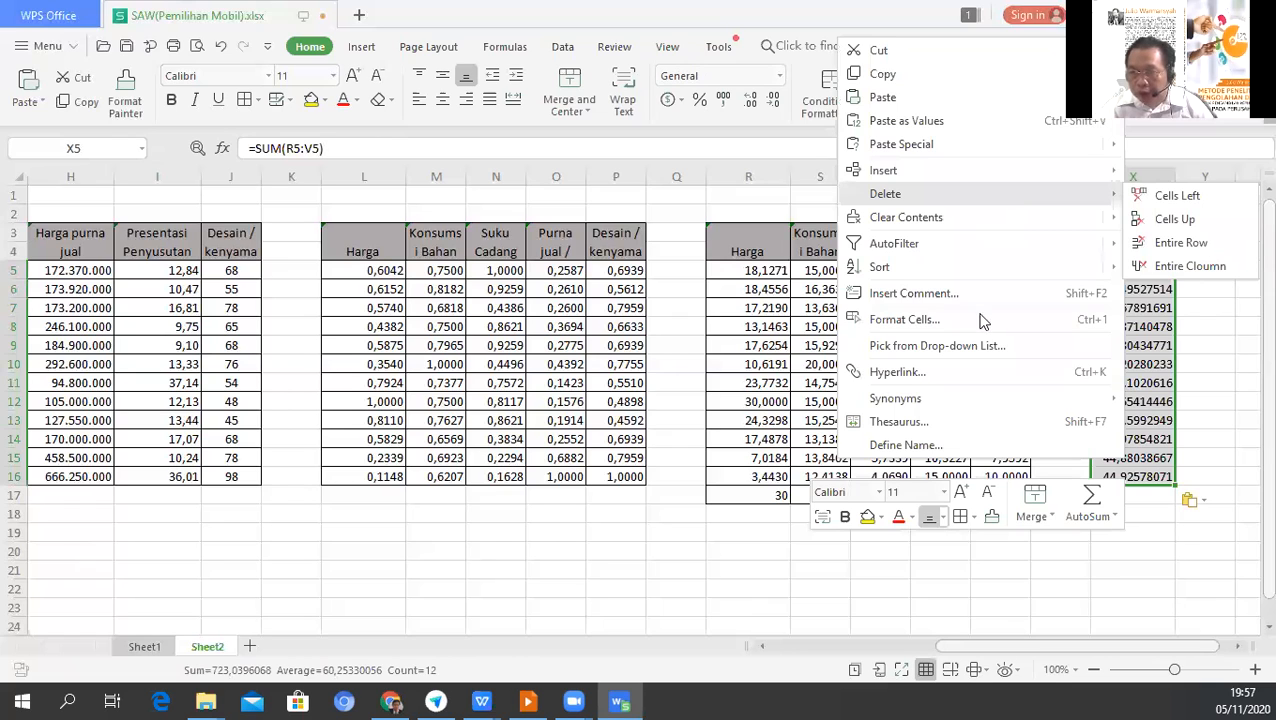
key("ctrl+1")
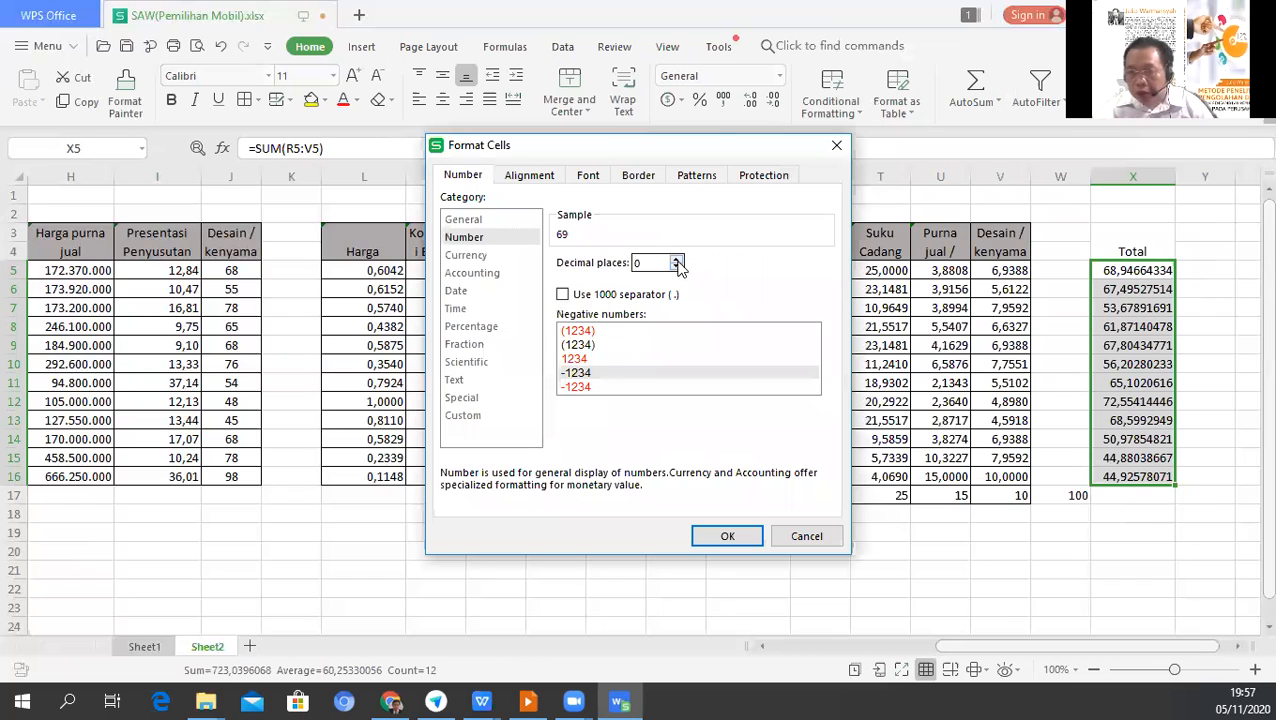
left_click(676, 259)
left_click(676, 259)
left_click(676, 259)
type("4")
key("Return")
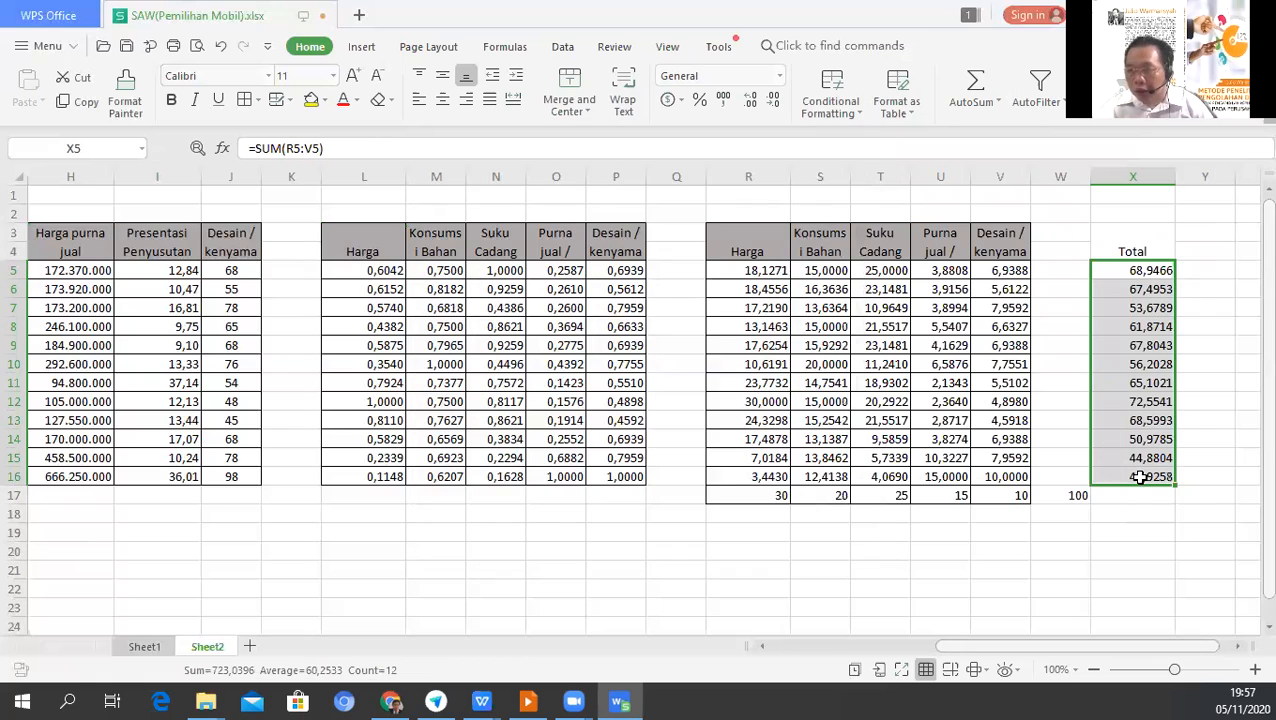
Add borders to the Total column X3:X16, and merge and center the adjacent header cells Y3:Y4.
left_click_drag(1132, 238, 1132, 477)
left_click(246, 101)
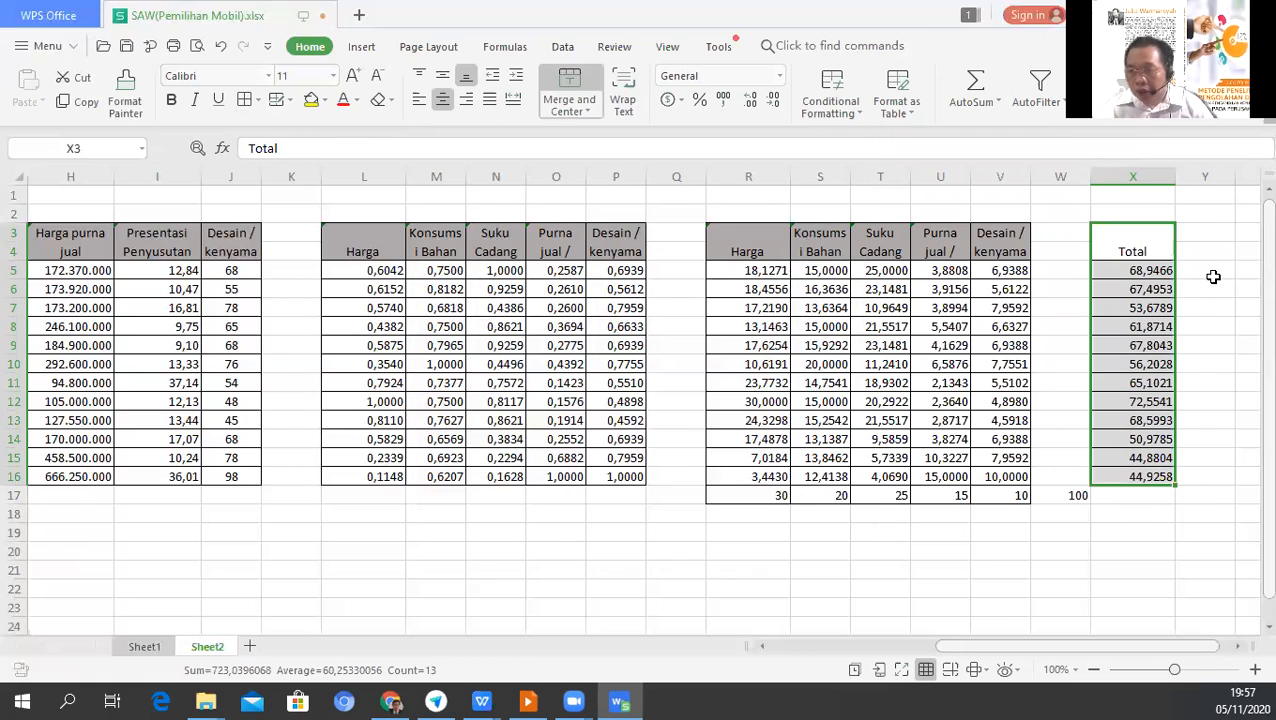
left_click_drag(1210, 237, 1210, 253)
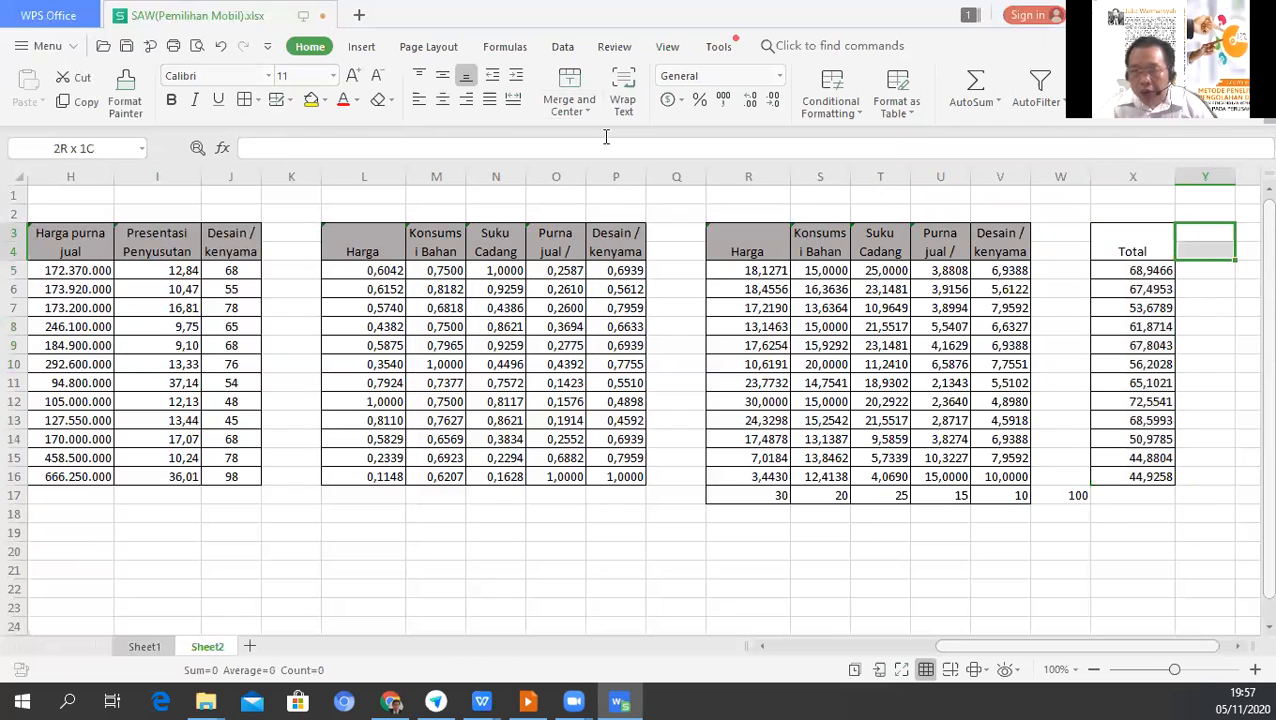
left_click(620, 99)
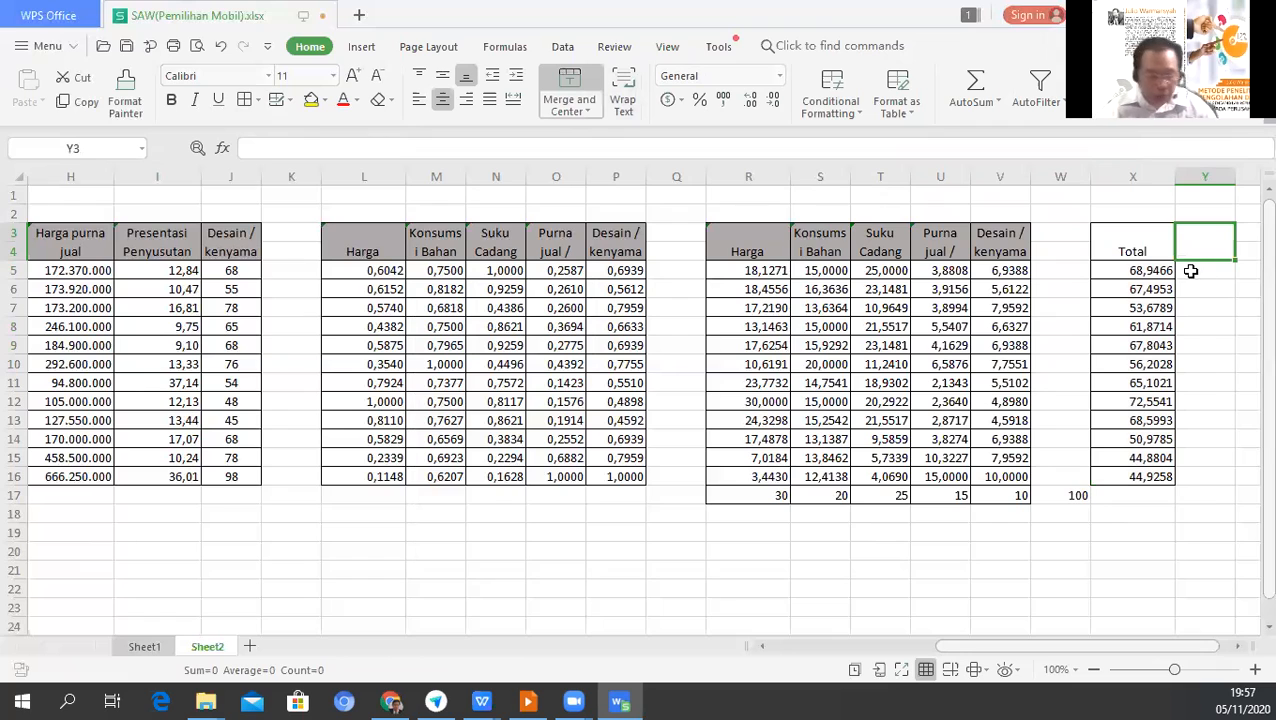
Enter a ranking formula for the first car's total in Y5, as =RANK(X5;X7).
left_click(1182, 271)
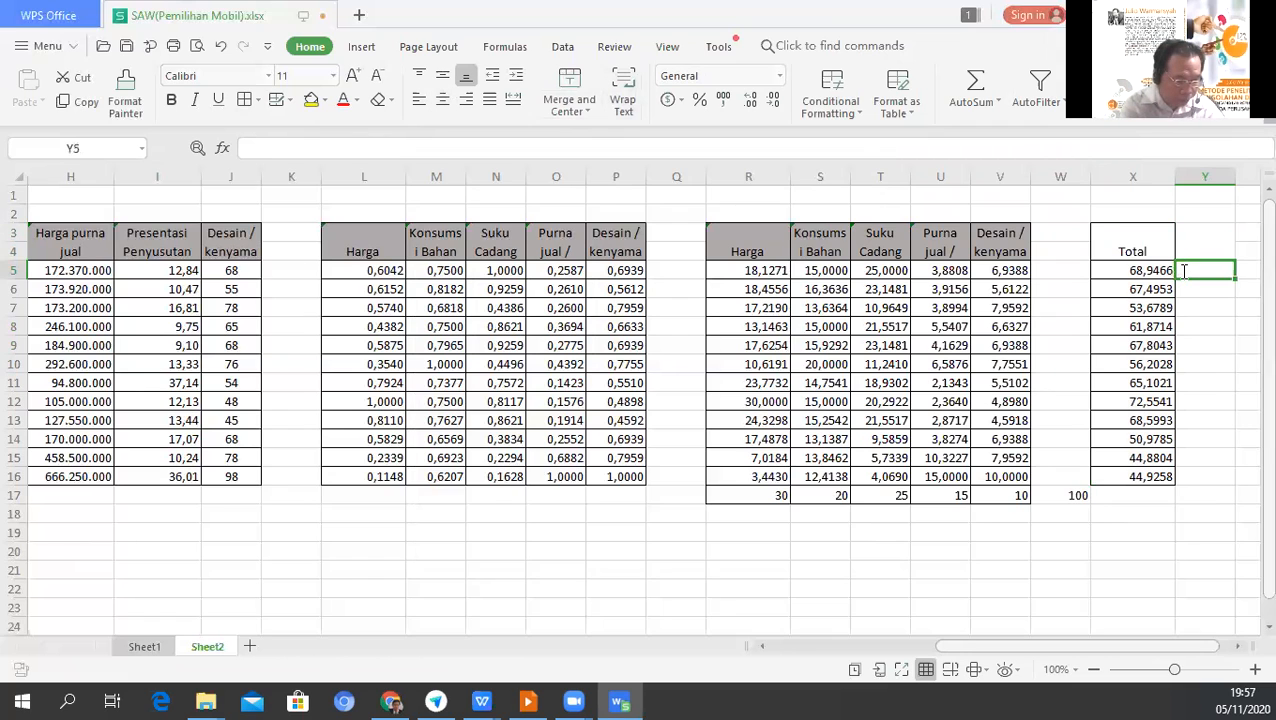
type("=rank")
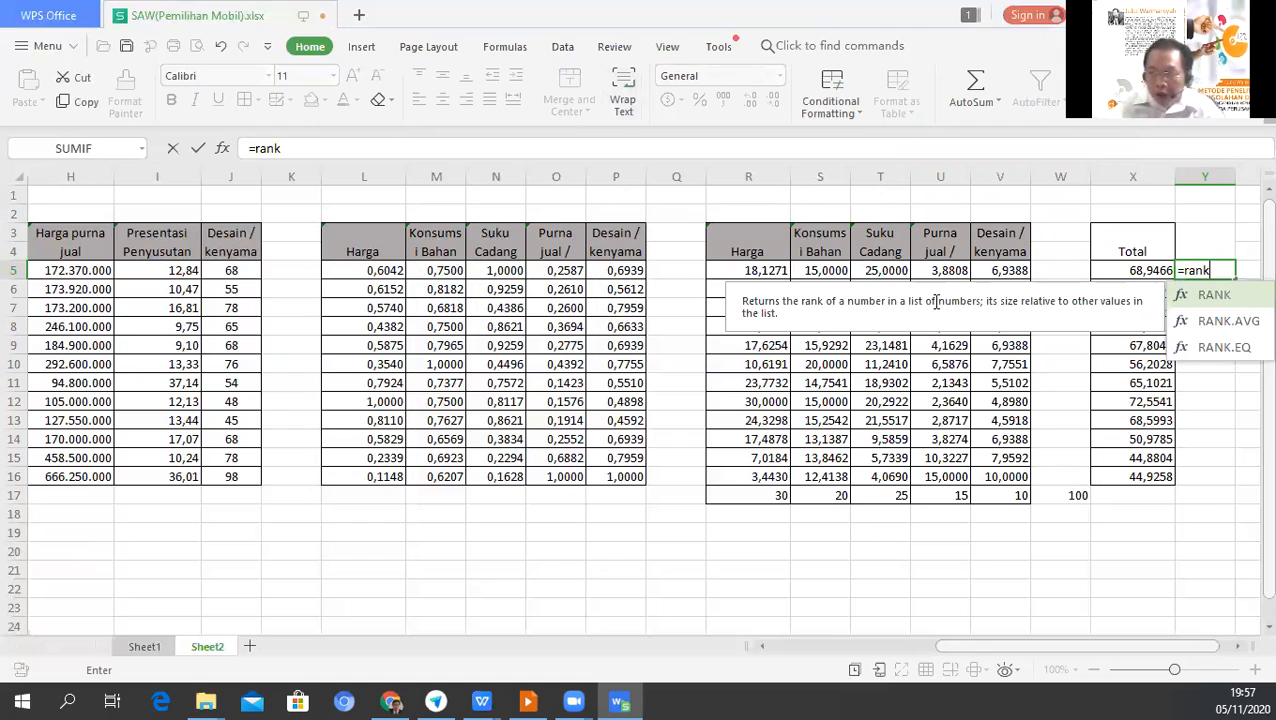
type("(")
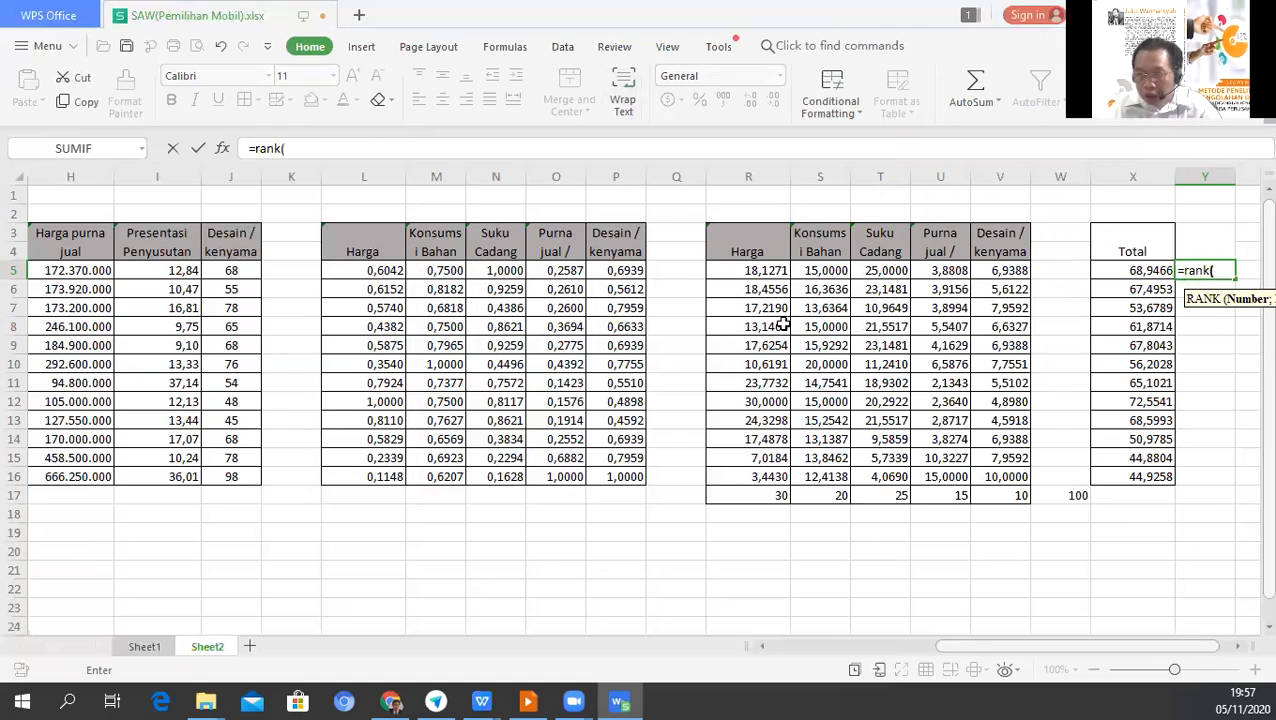
left_click(1123, 270)
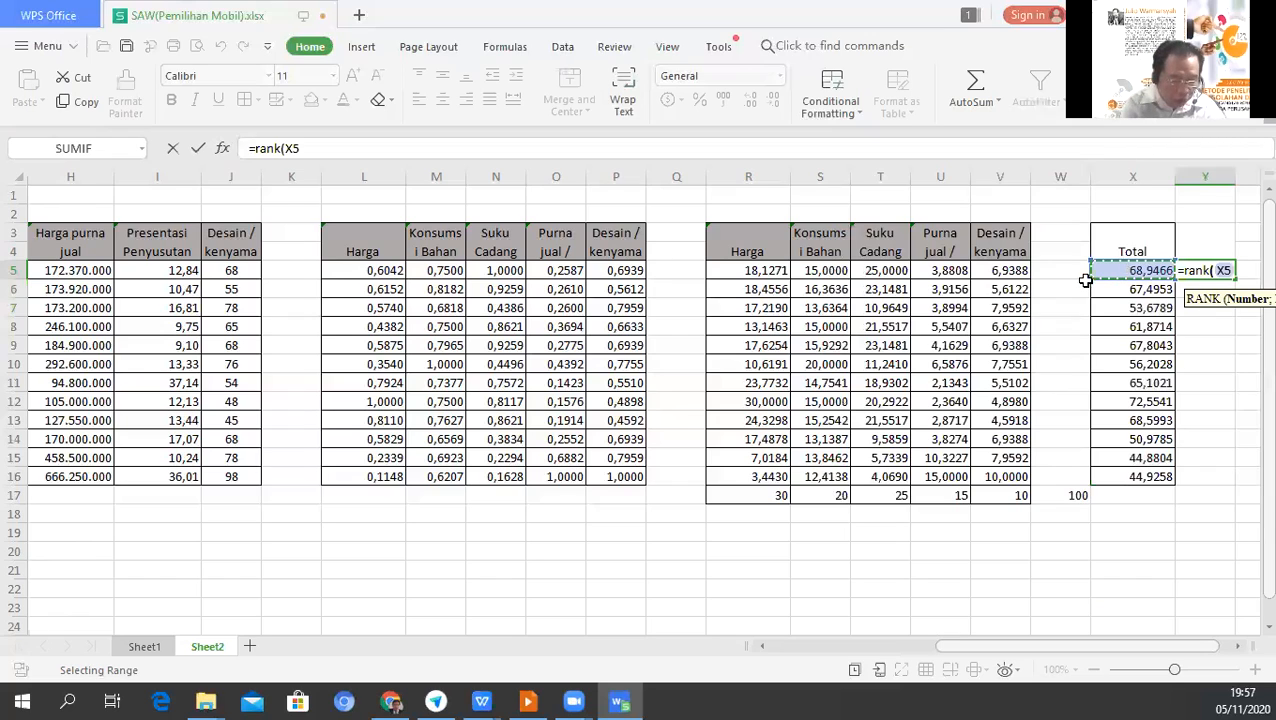
type(";")
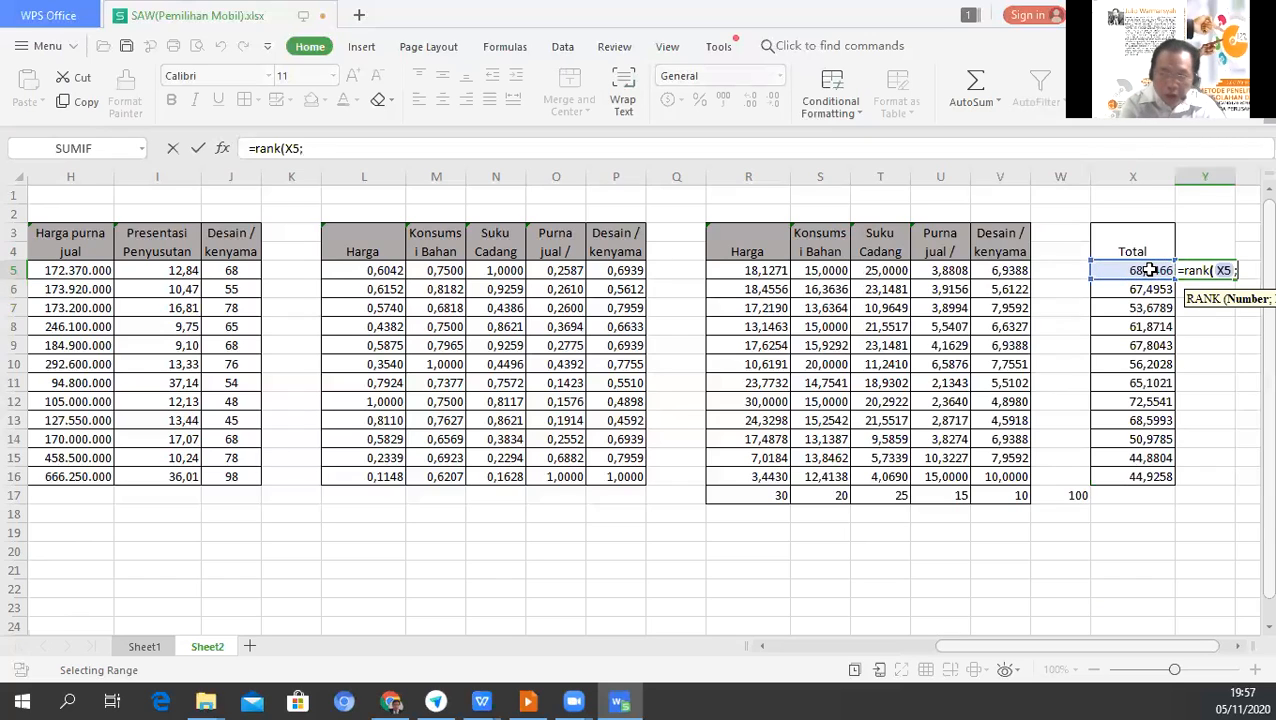
left_click_drag(1150, 270, 1146, 327)
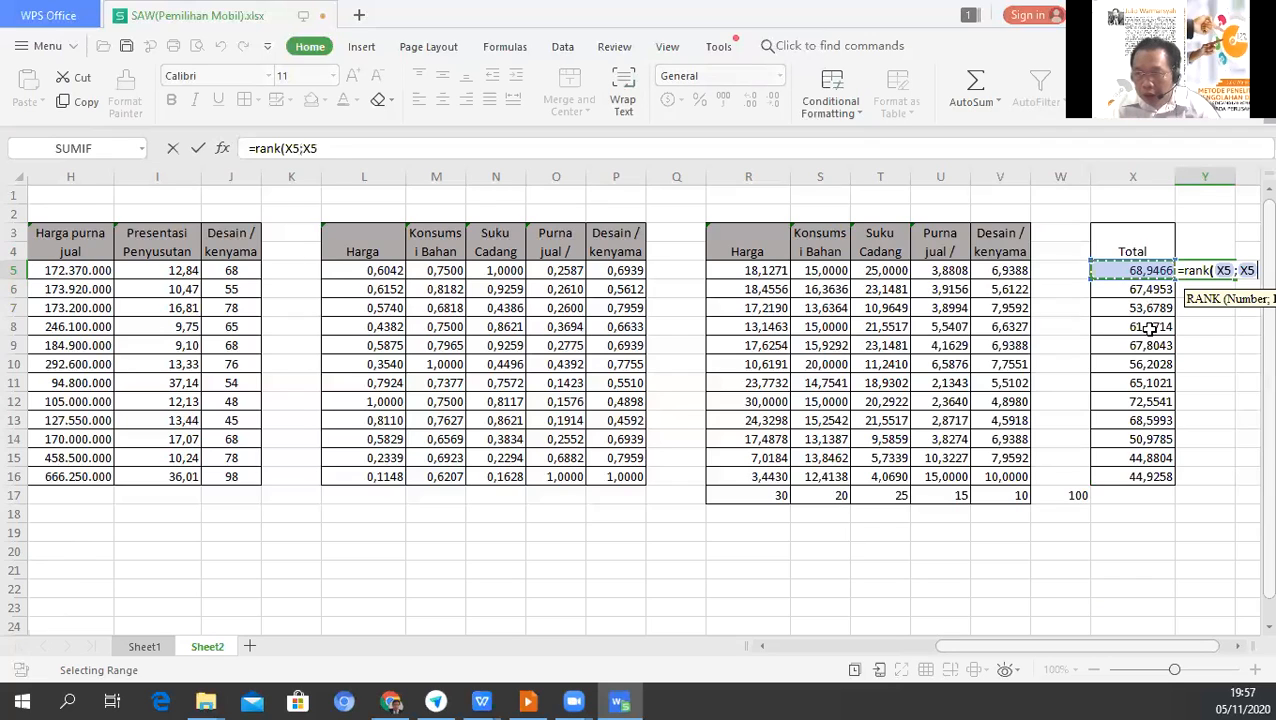
left_click(1150, 270)
key("Down")
key("Down")
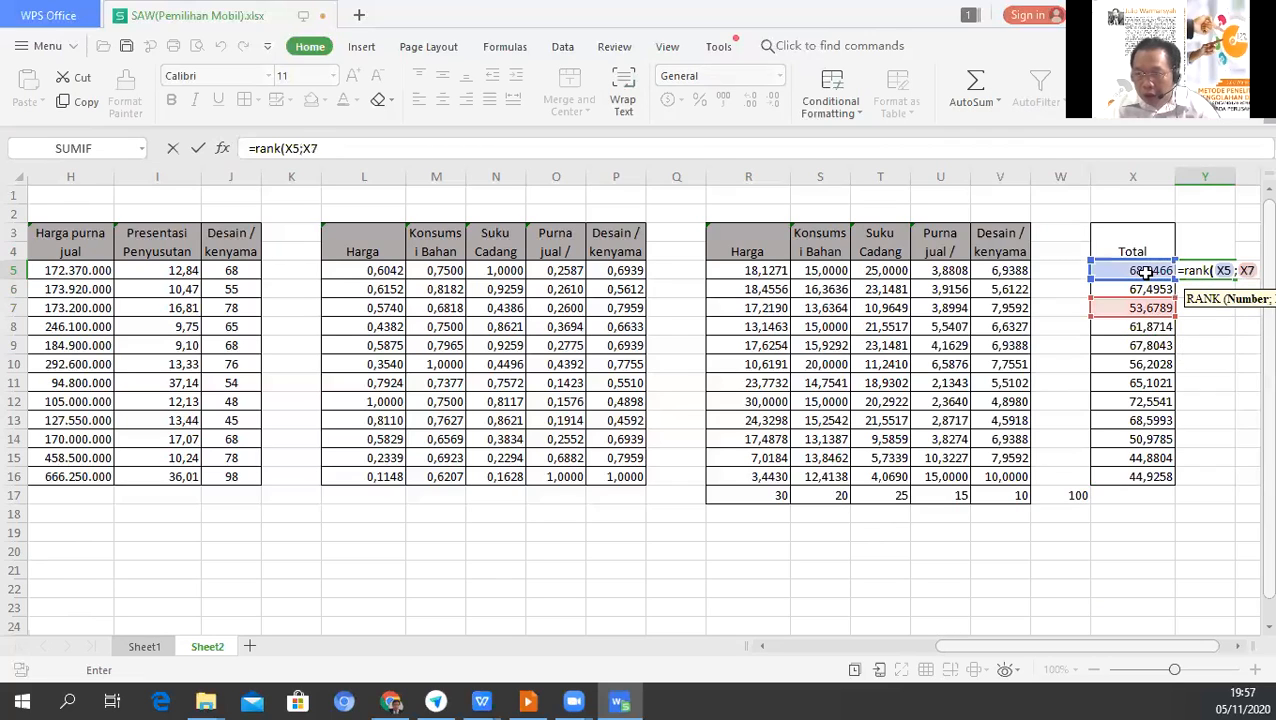
left_click(1147, 271)
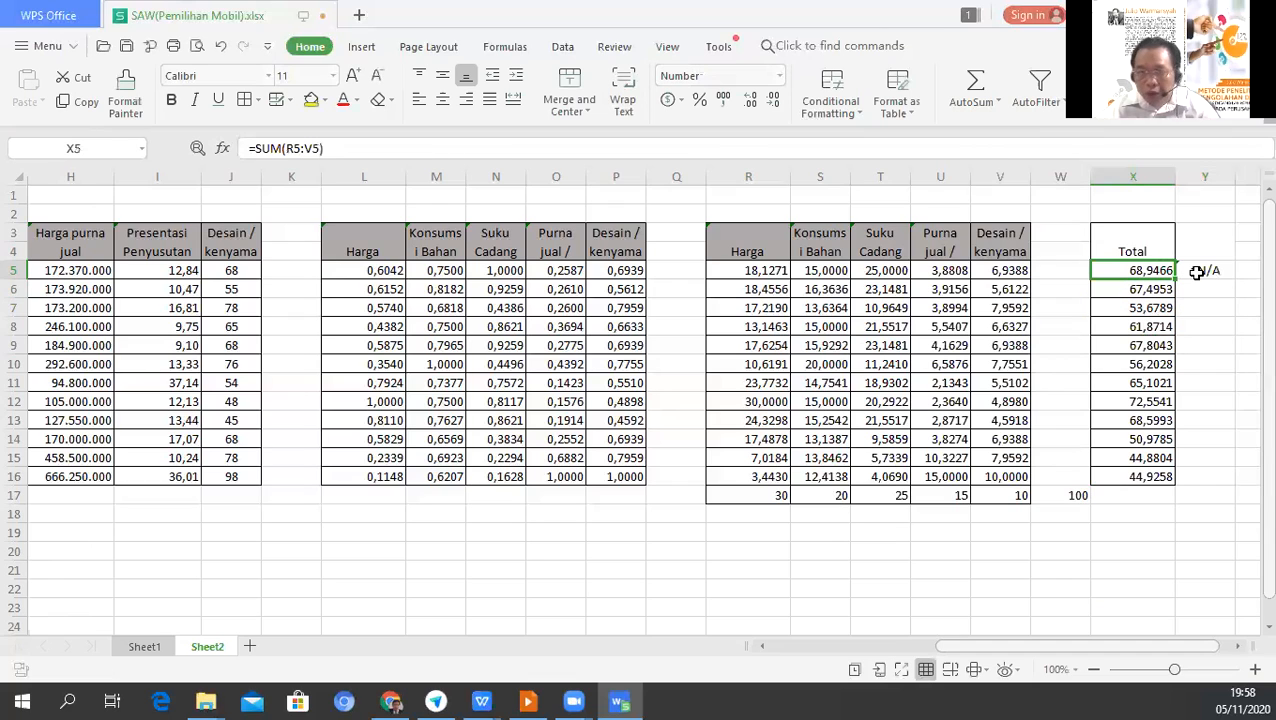
Extend the reference in the Y5 RANK formula to the range X7:X16.
left_click(1197, 271)
left_click(344, 147)
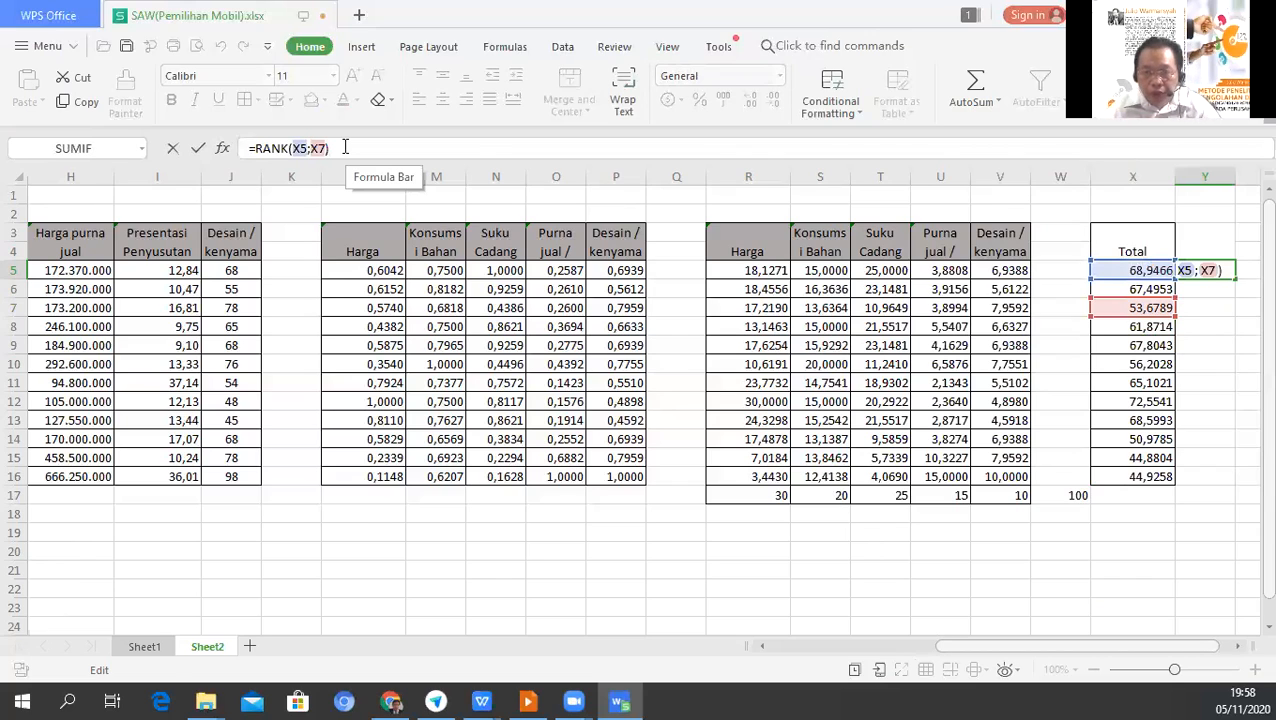
key("BackSpace")
type(":")
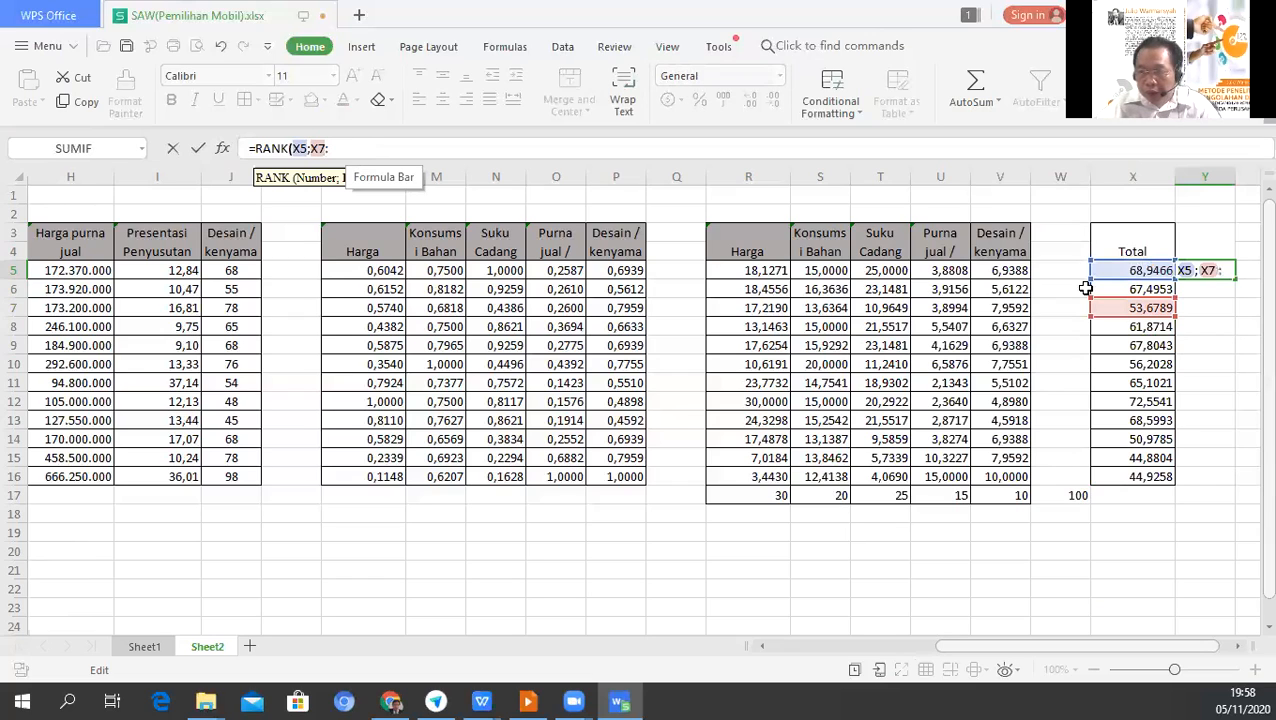
left_click_drag(1117, 274, 1151, 343)
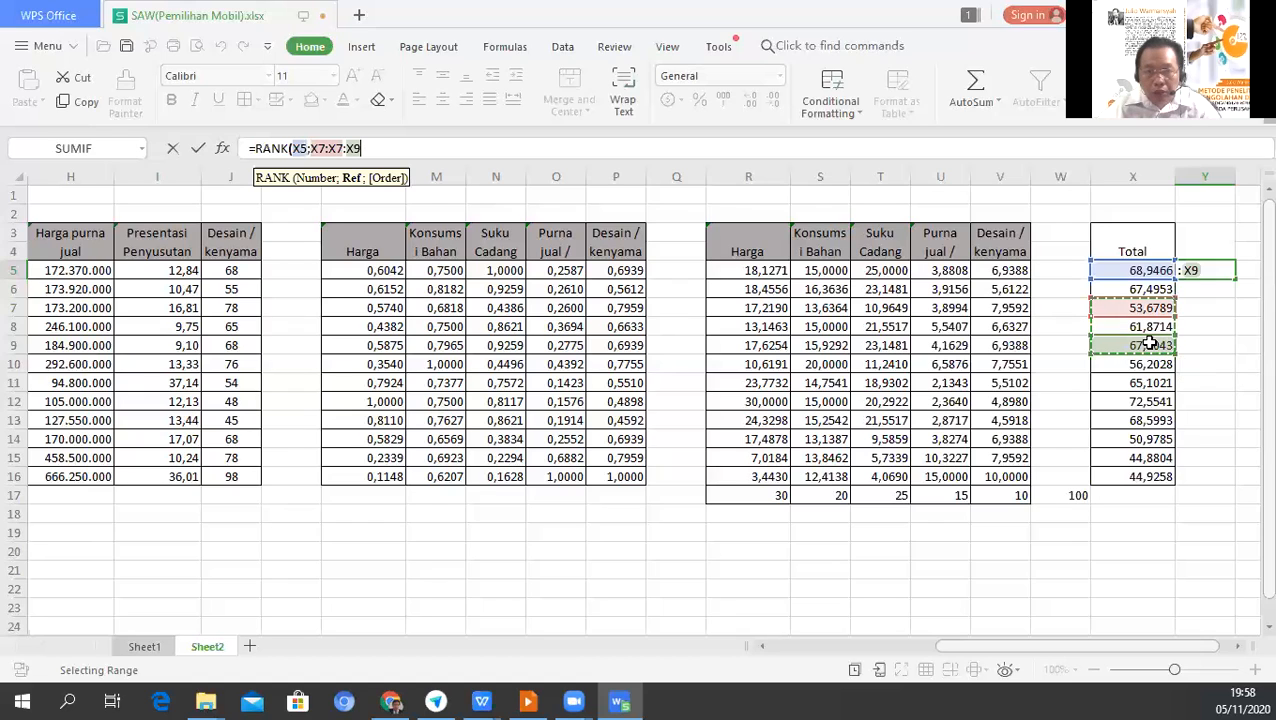
left_click(1143, 476, "shift")
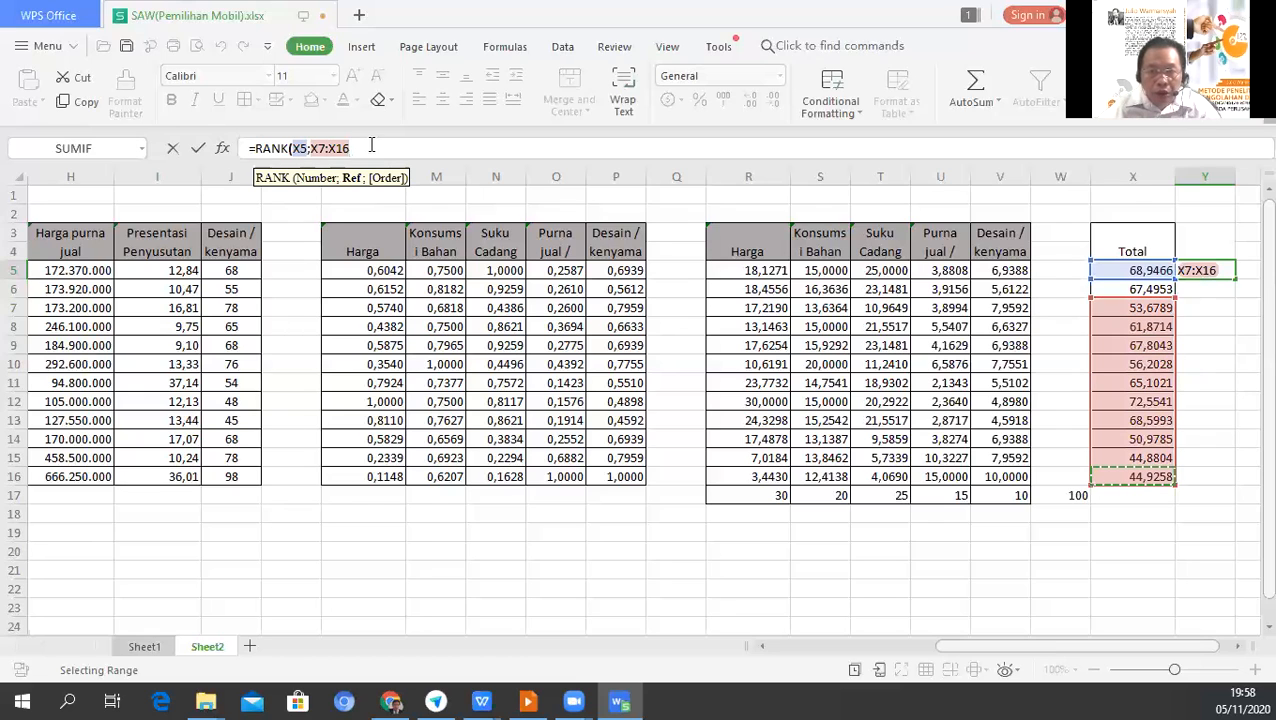
Correct the ranking range in the Y5 formula to X5:X16 and complete it as =RANK(X5;X5:X16).
left_click(378, 147)
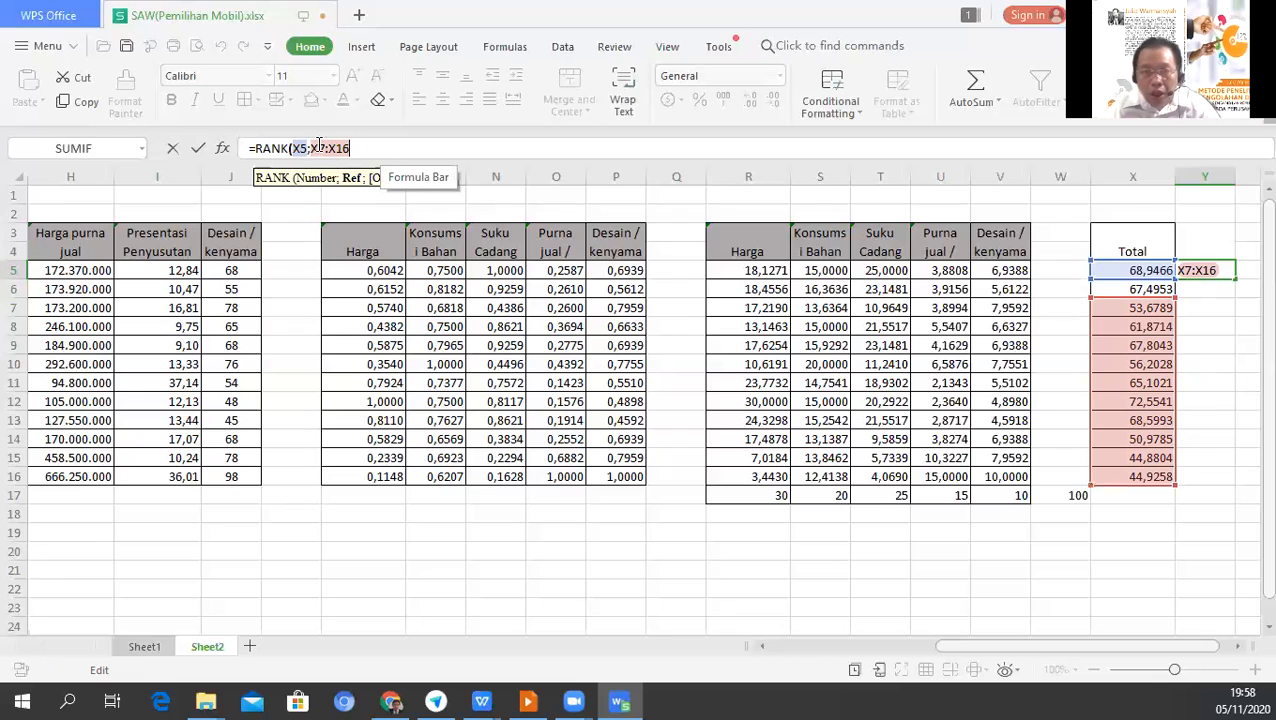
left_click(320, 147)
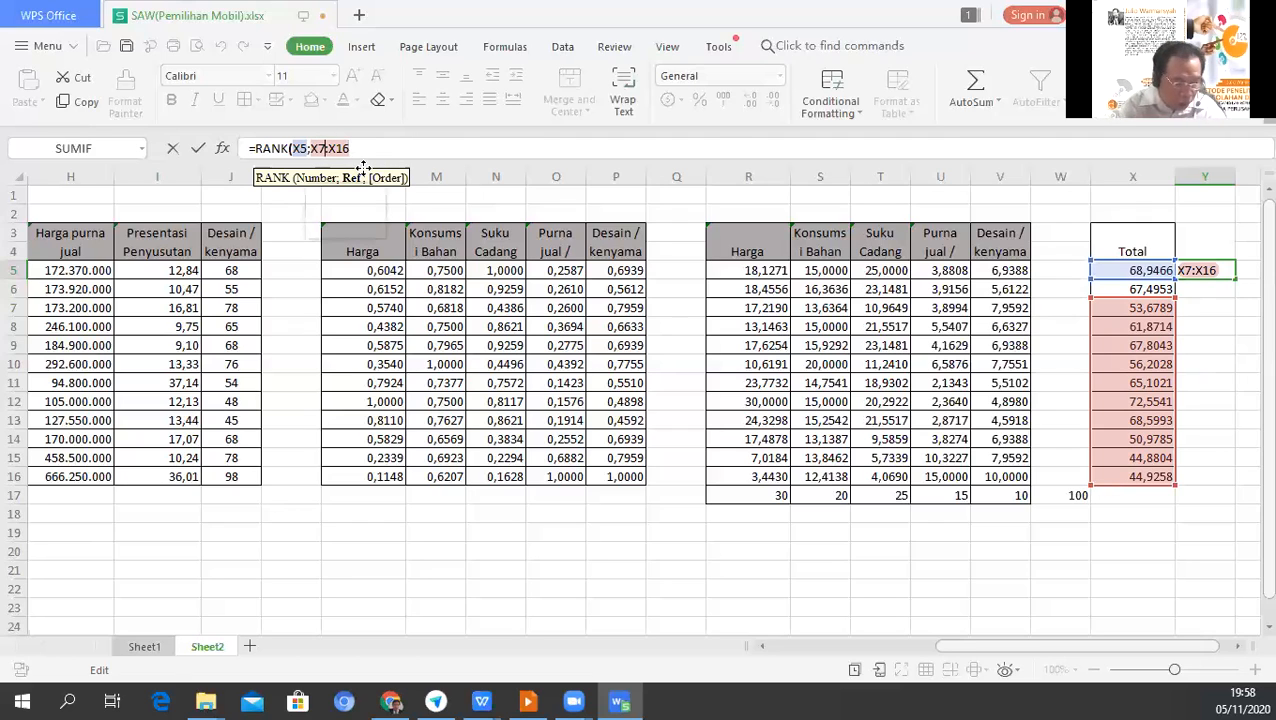
key("BackSpace")
type("5:X16")
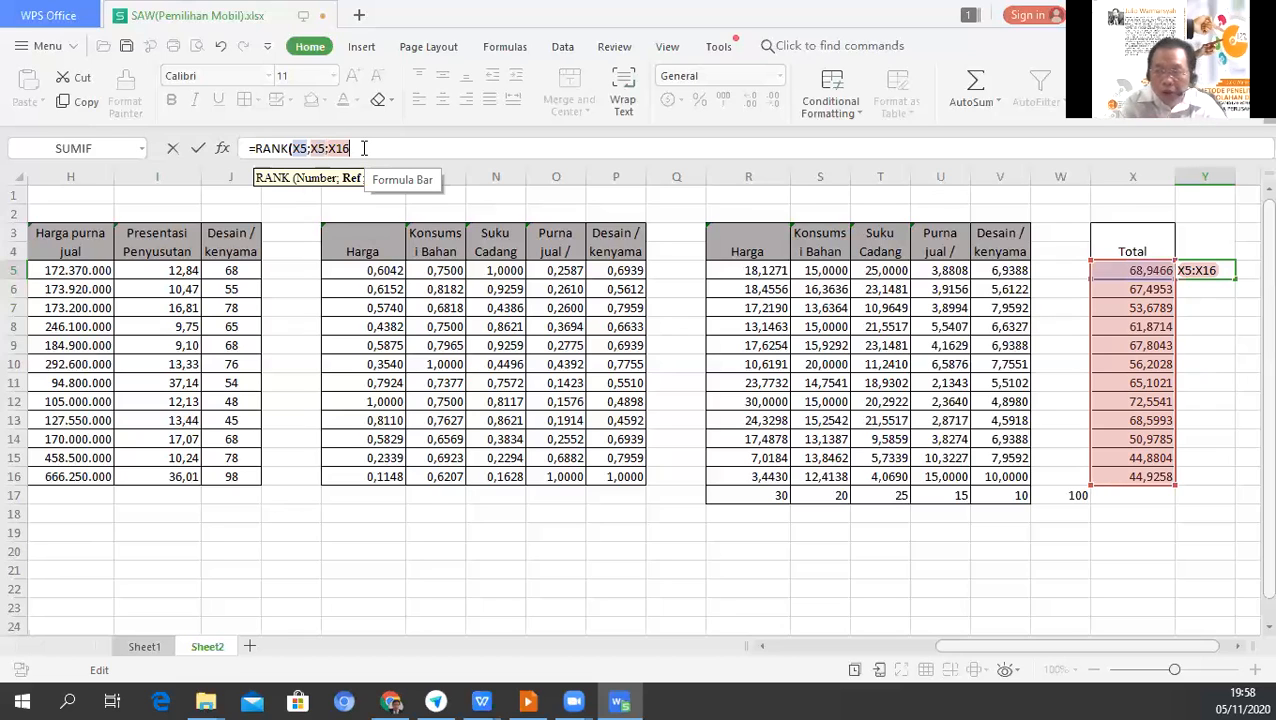
type(")")
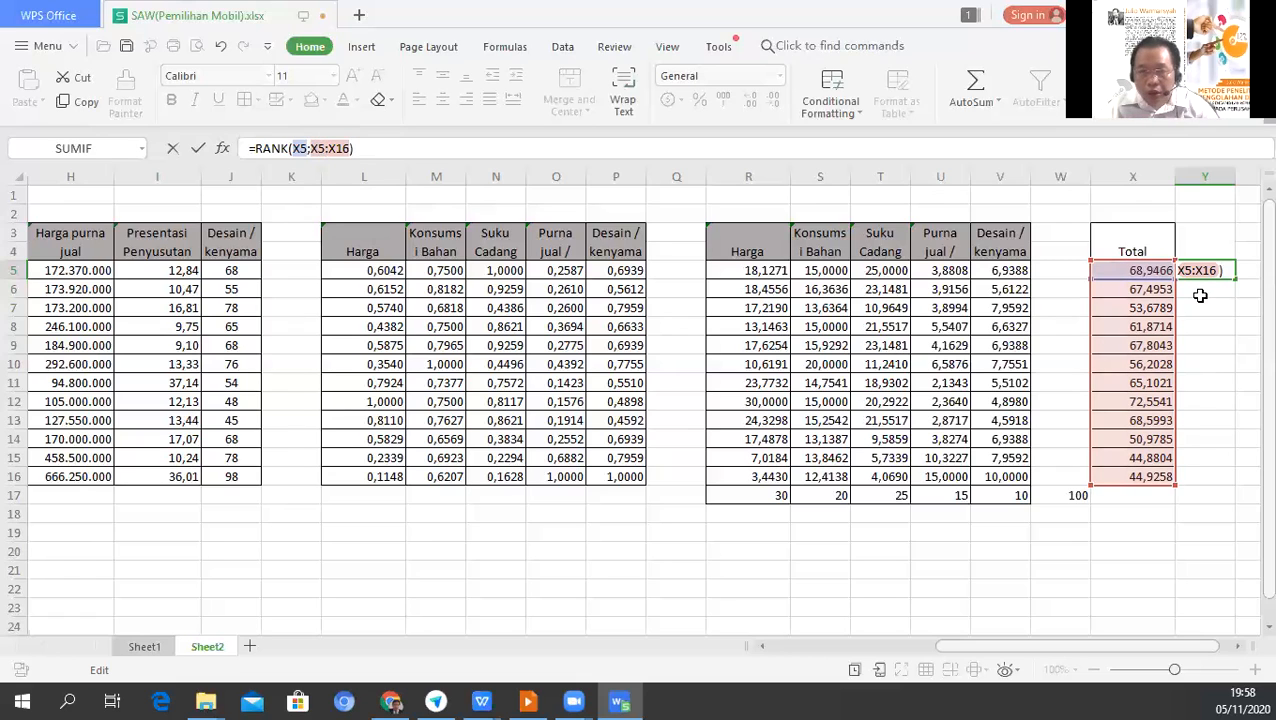
key("Return")
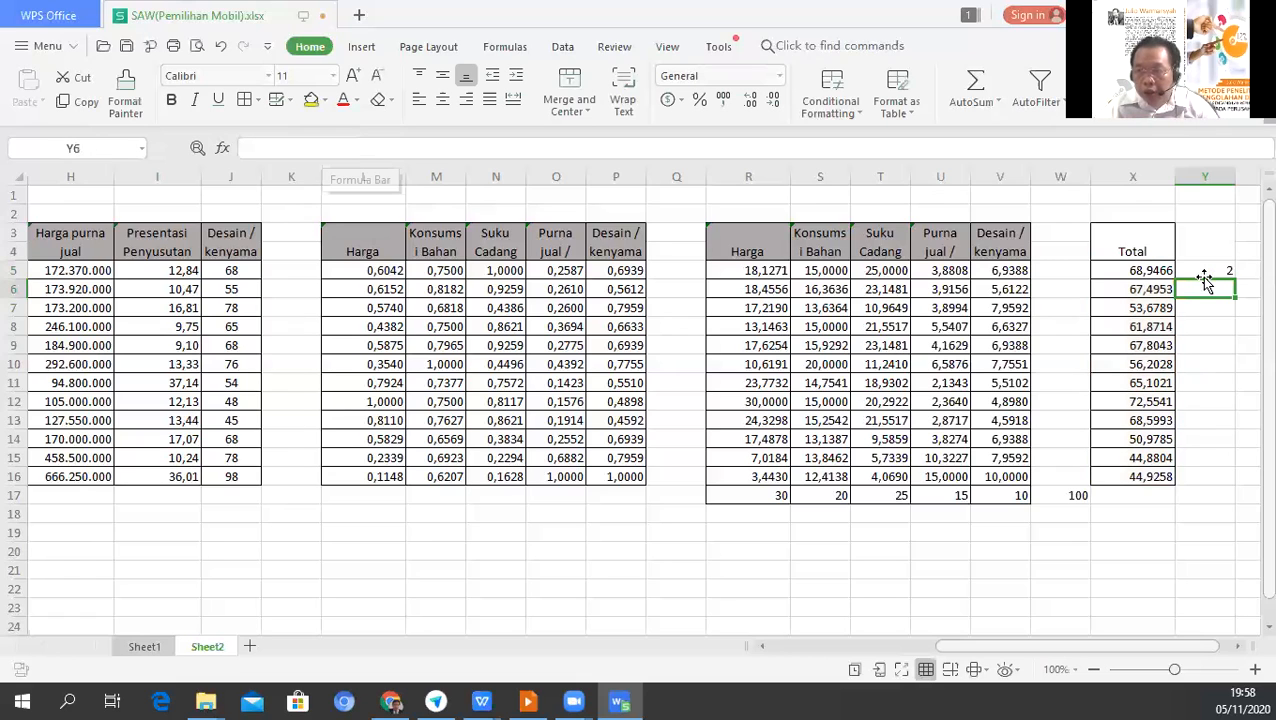
Make the ranking range in Y5 absolute, so the formula is =RANK(X5;$X$5:$X$16).
left_click(1198, 270)
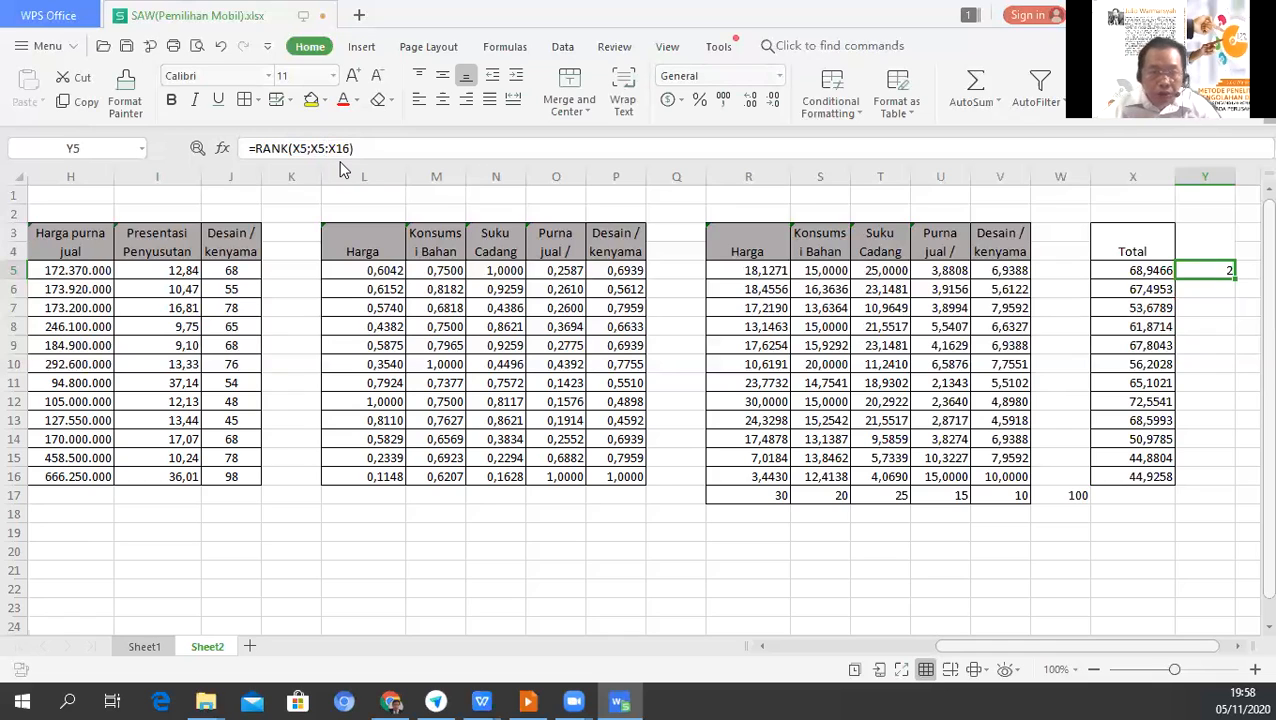
key("F2")
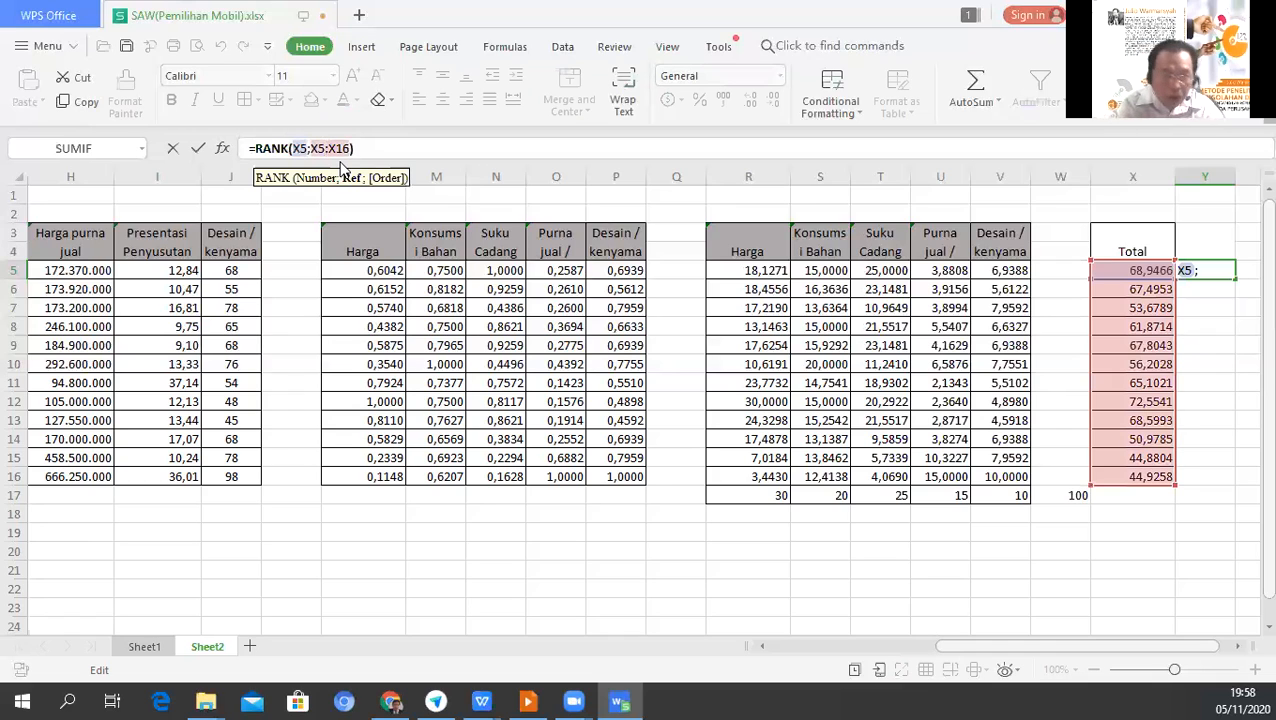
type("$X")
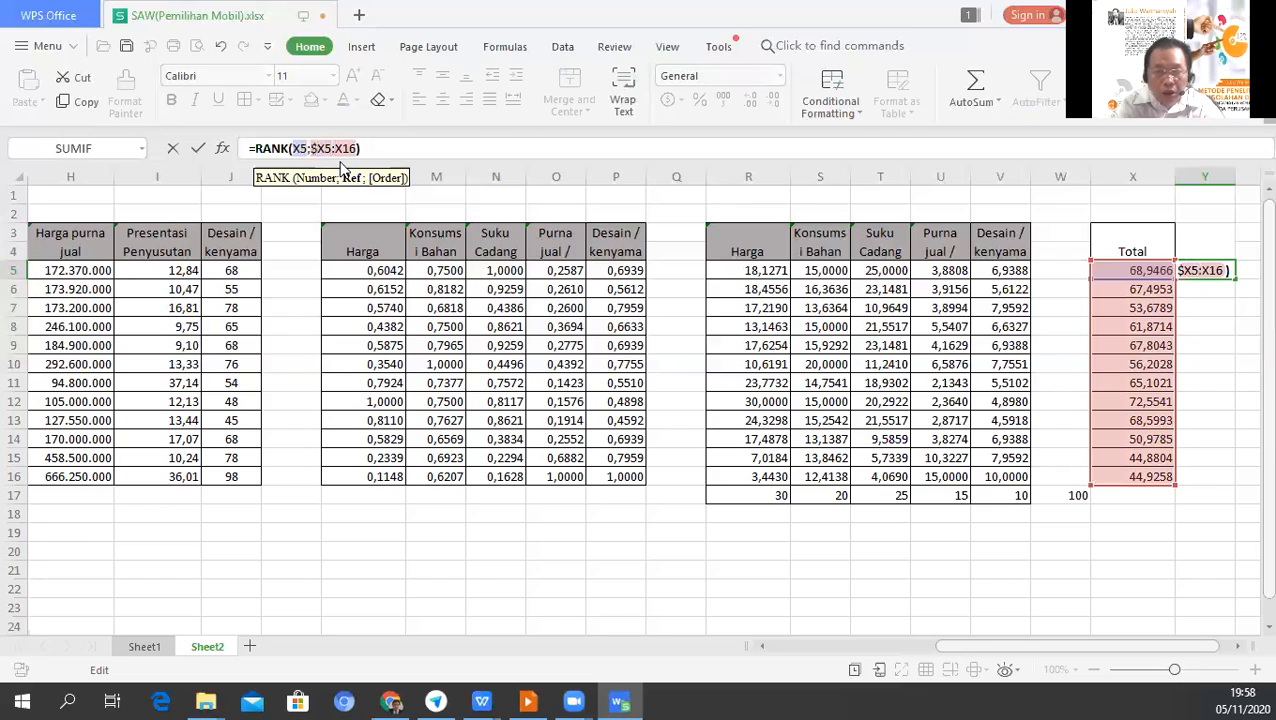
type("$5:$X")
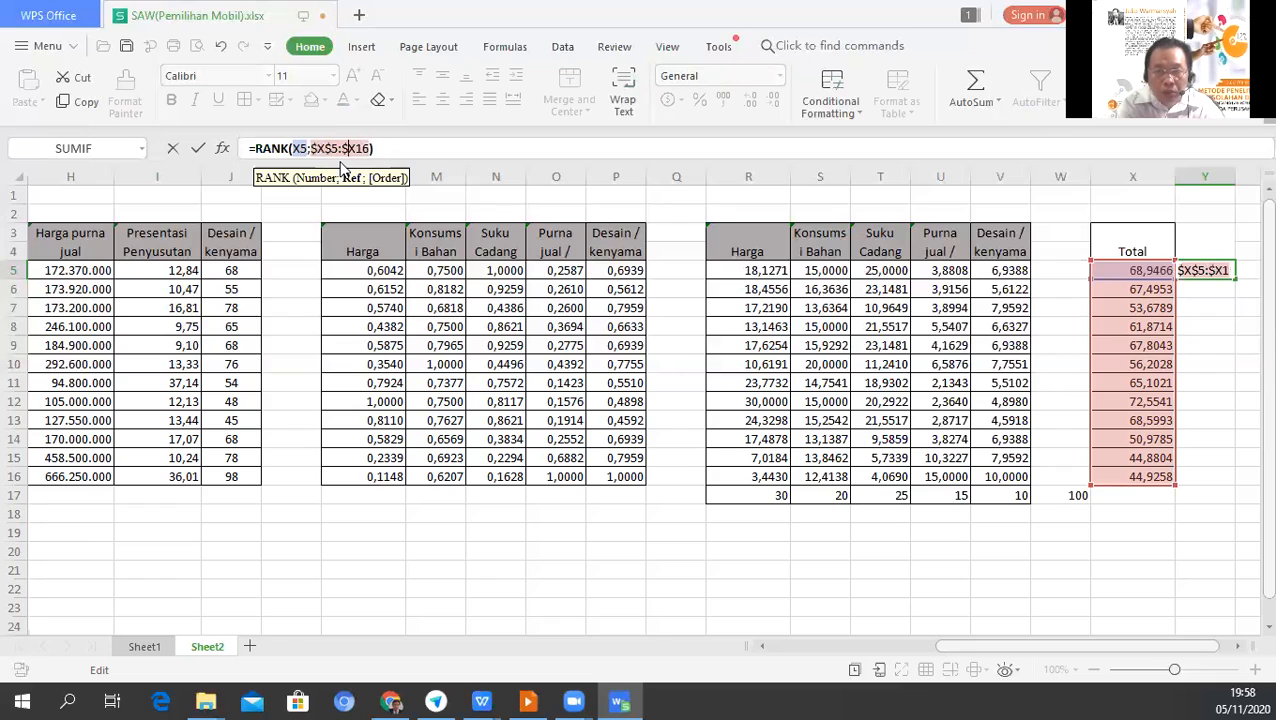
type("$")
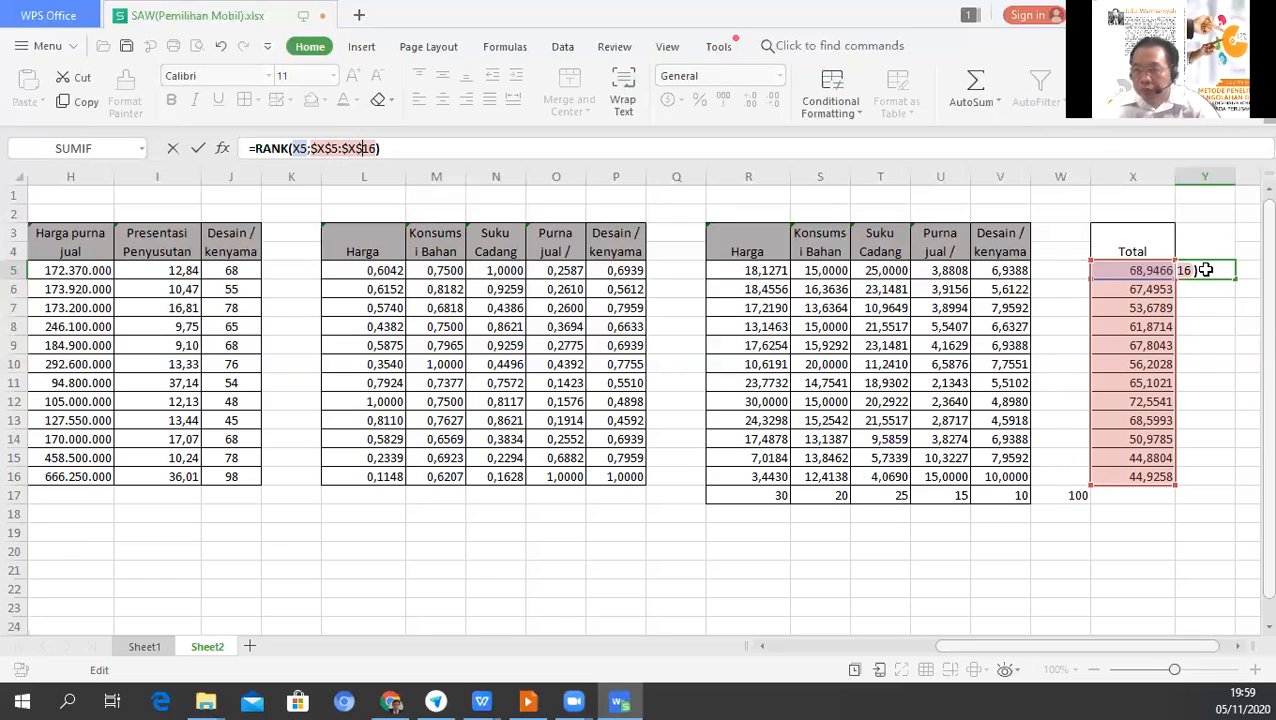
key("Return")
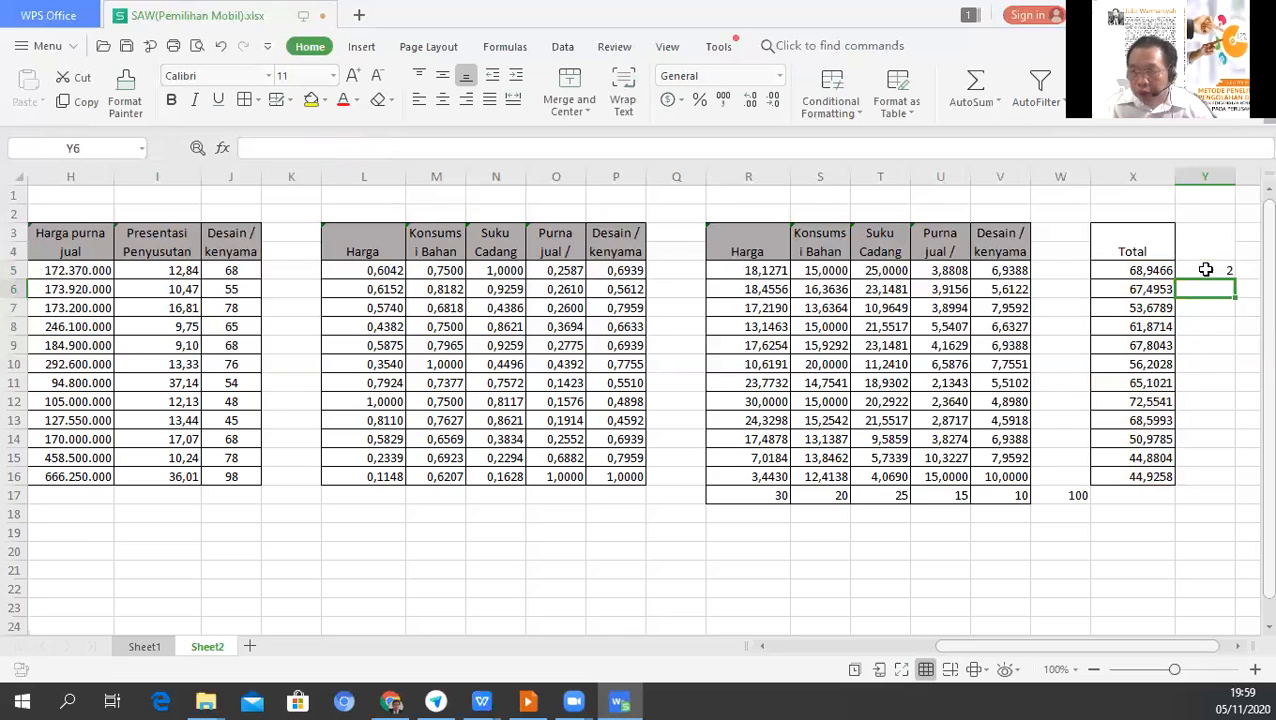
Copy the ranking formula from Y5 to Y6:Y16 for the remaining cars.
left_click_drag(1211, 271, 1211, 308)
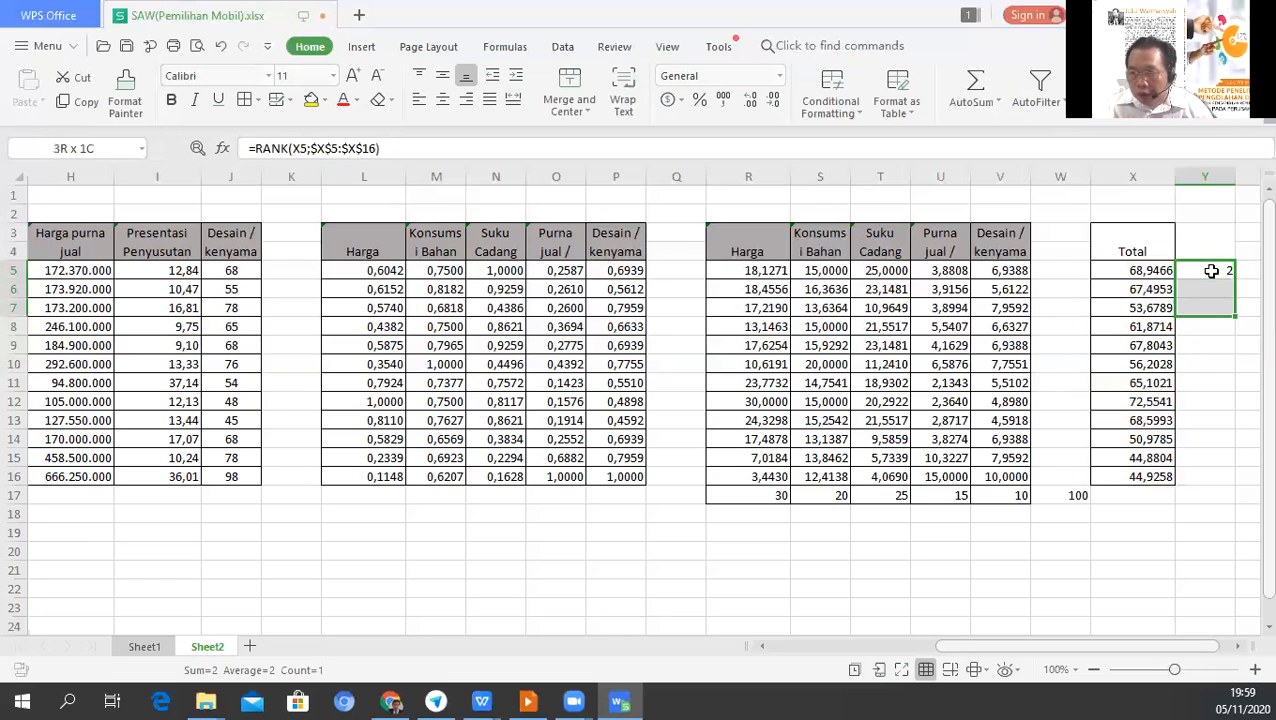
left_click(1216, 268)
key("ctrl+c")
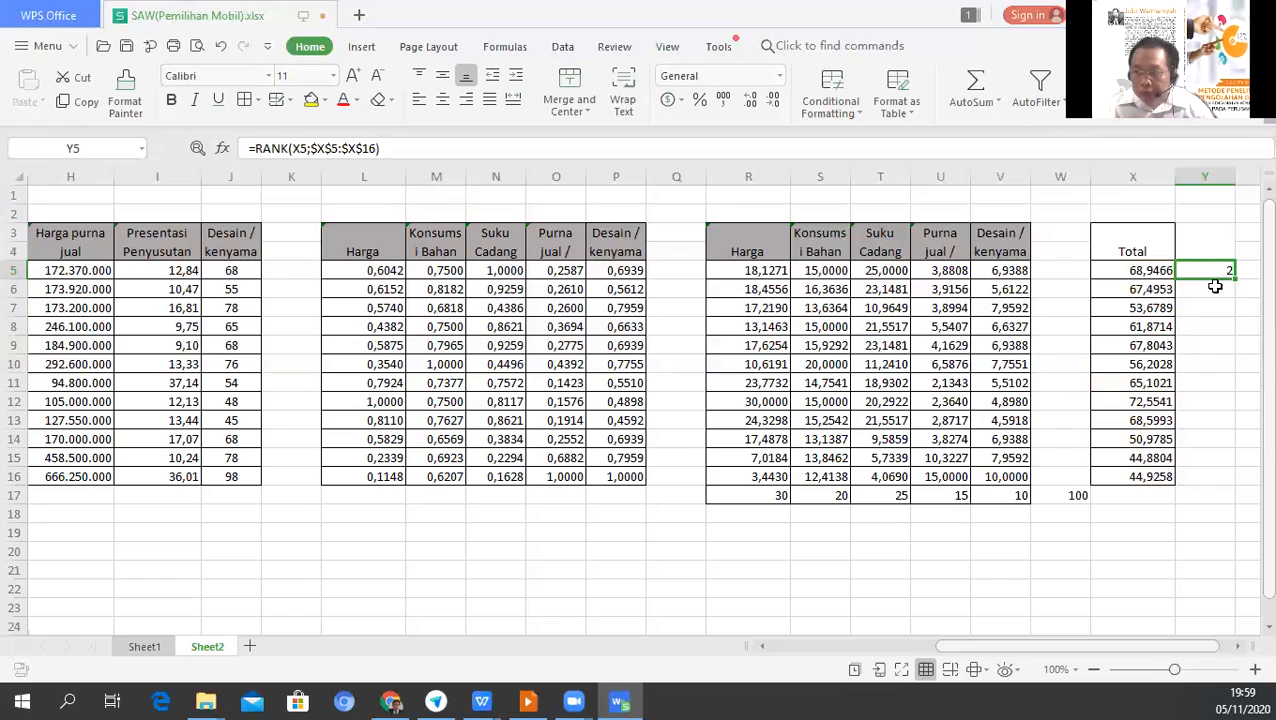
key("Down")
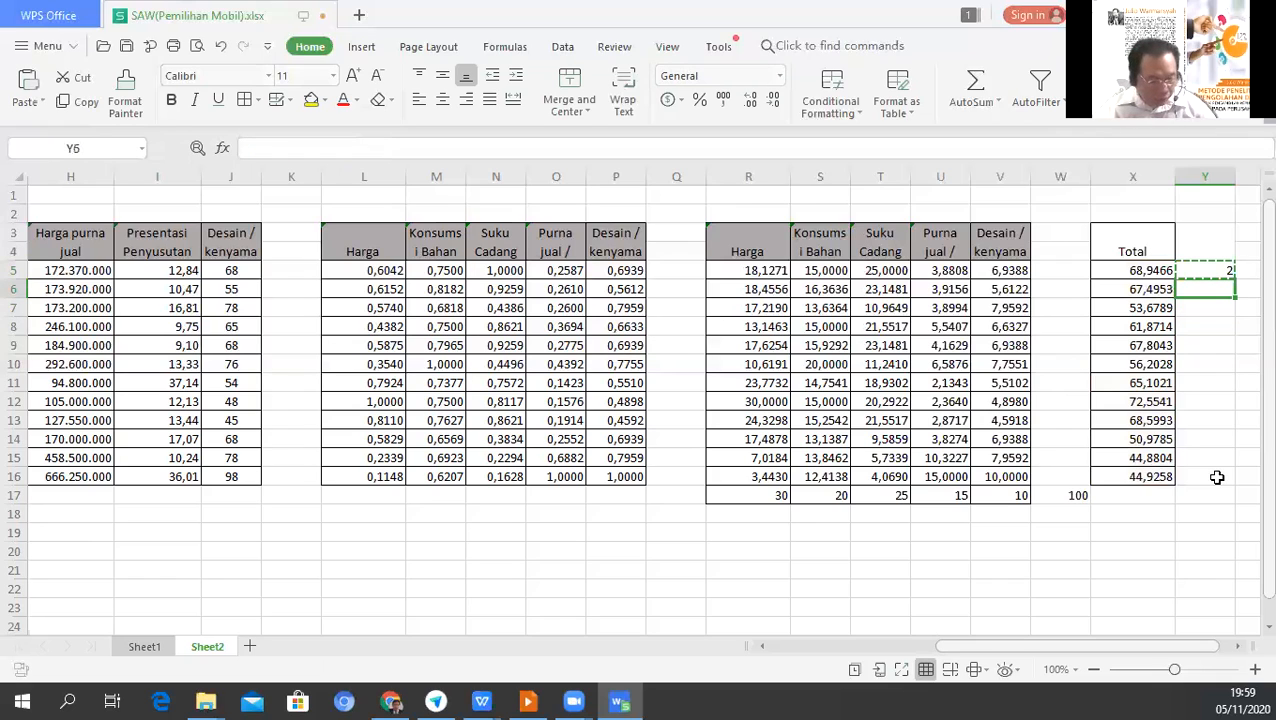
left_click(1217, 477, "shift")
key("ctrl+v")
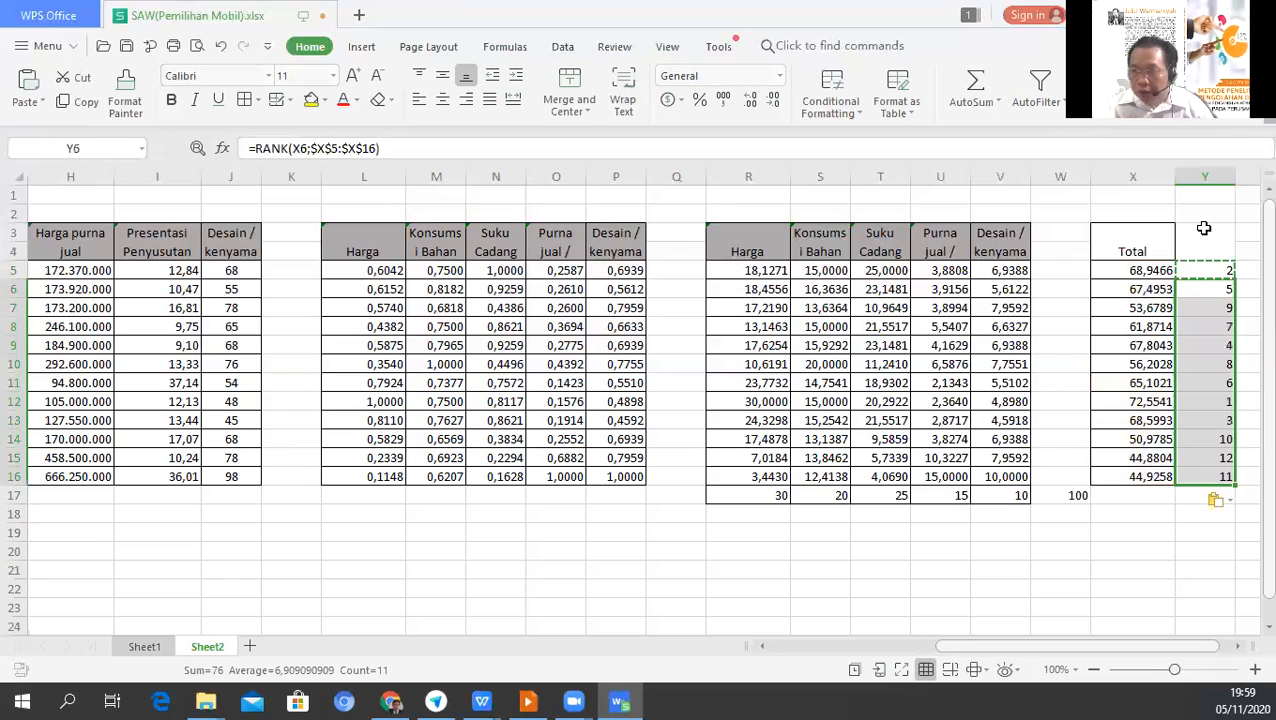
Enter the header "Rangking" in the merged cell Y3 and add borders to the ranking column Y3:Y16.
left_click(1200, 243)
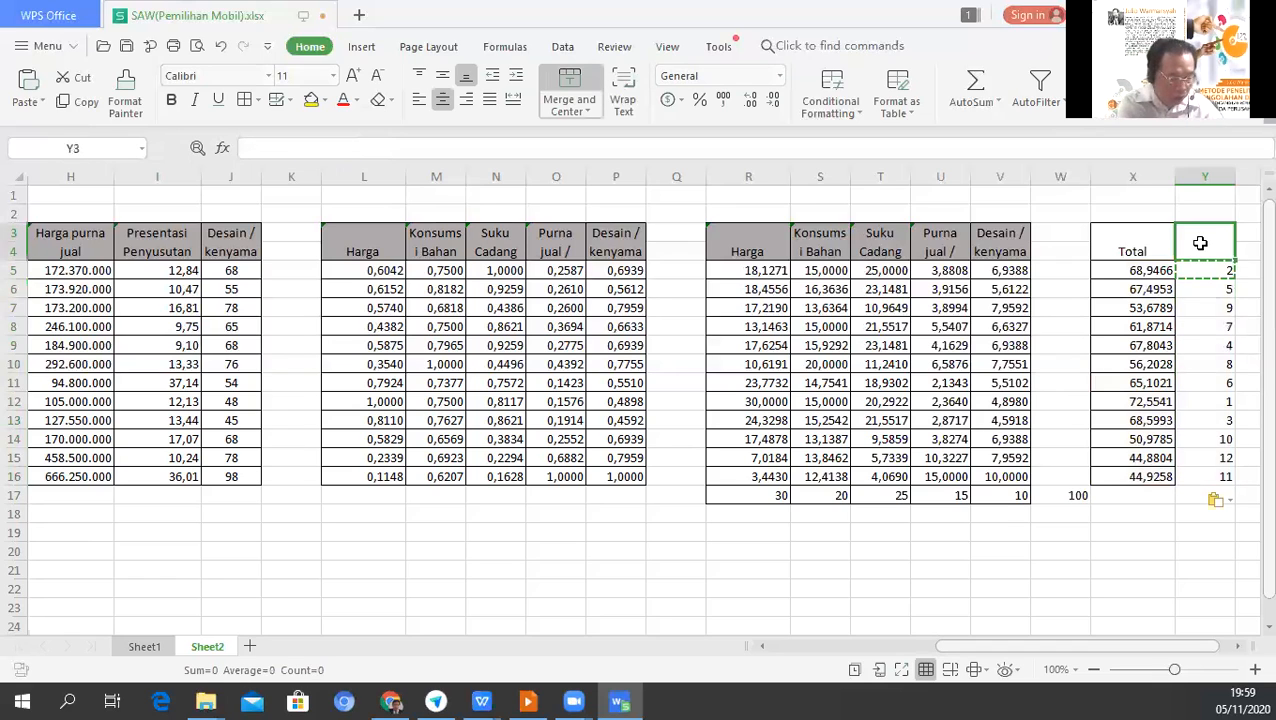
type("Rangking")
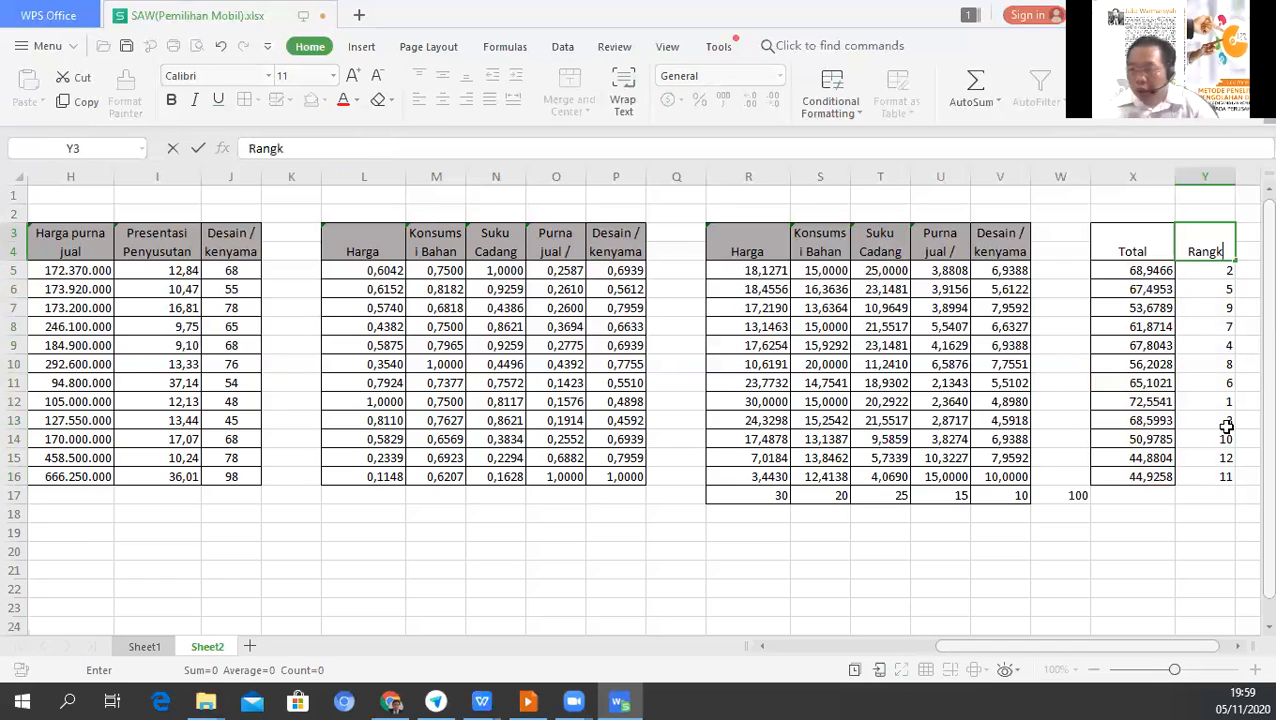
left_click(1215, 420)
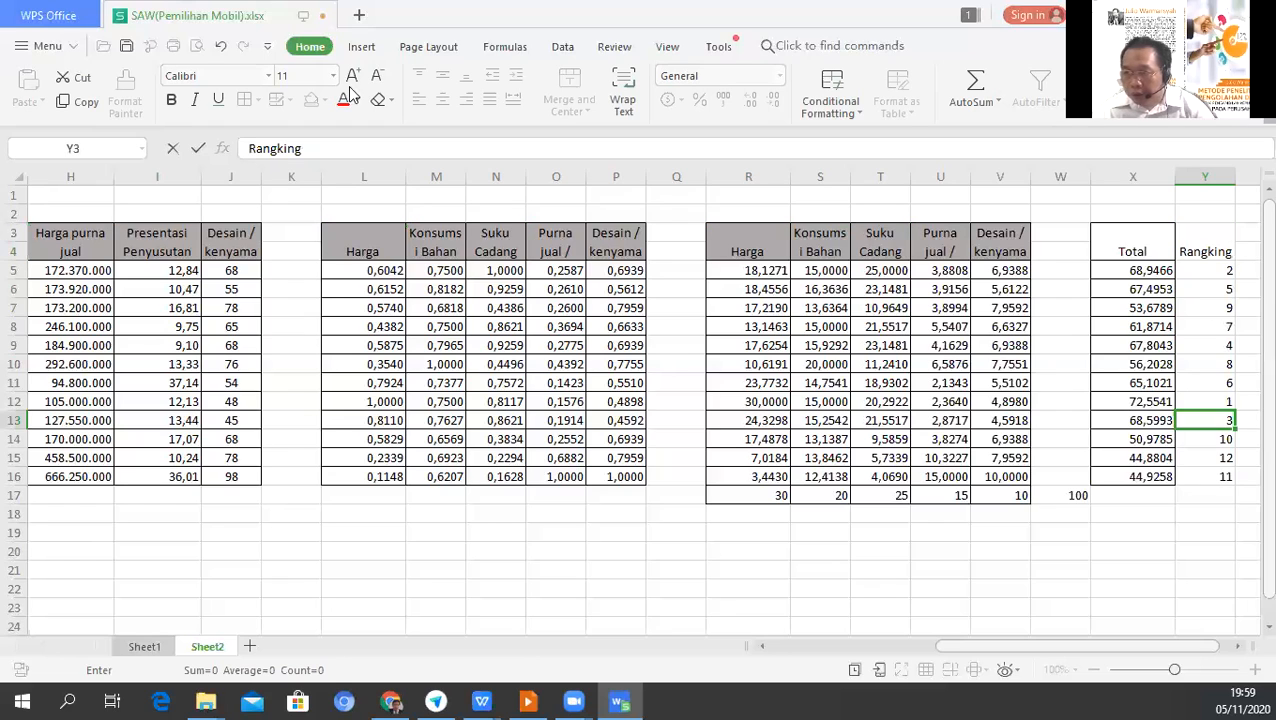
left_click_drag(1215, 478, 1205, 242)
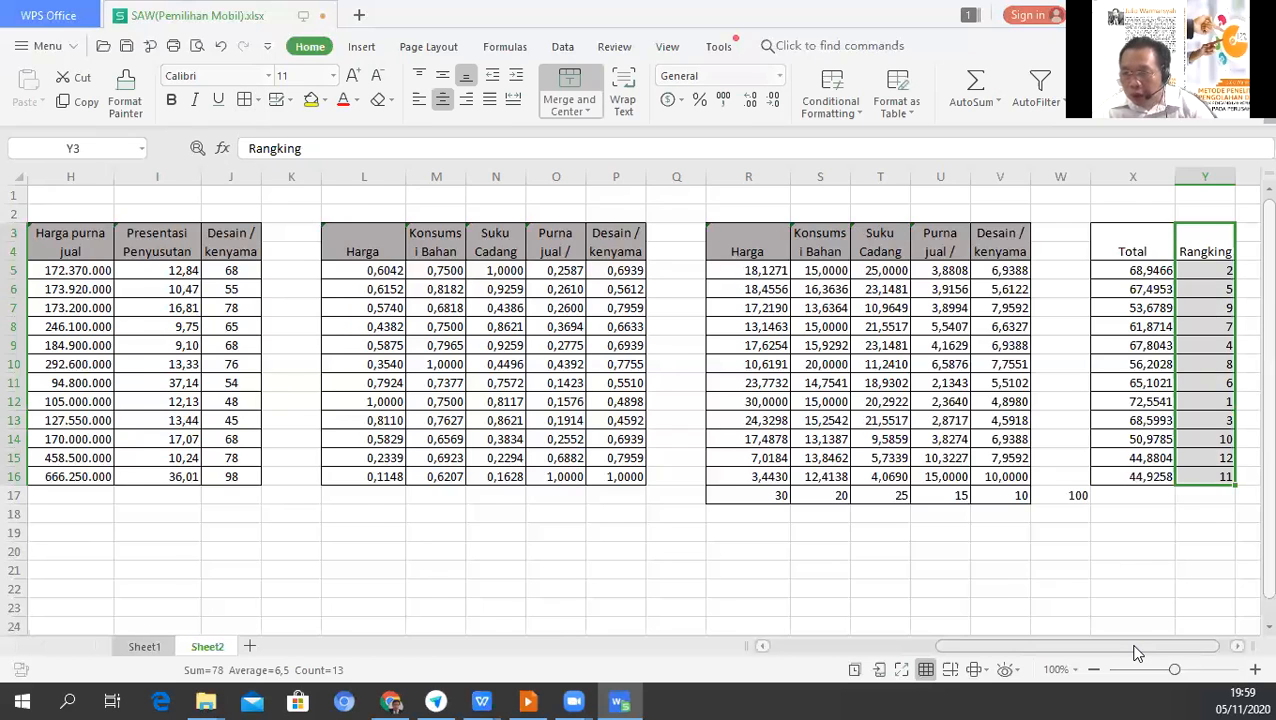
scroll(1134, 652, "right", 1)
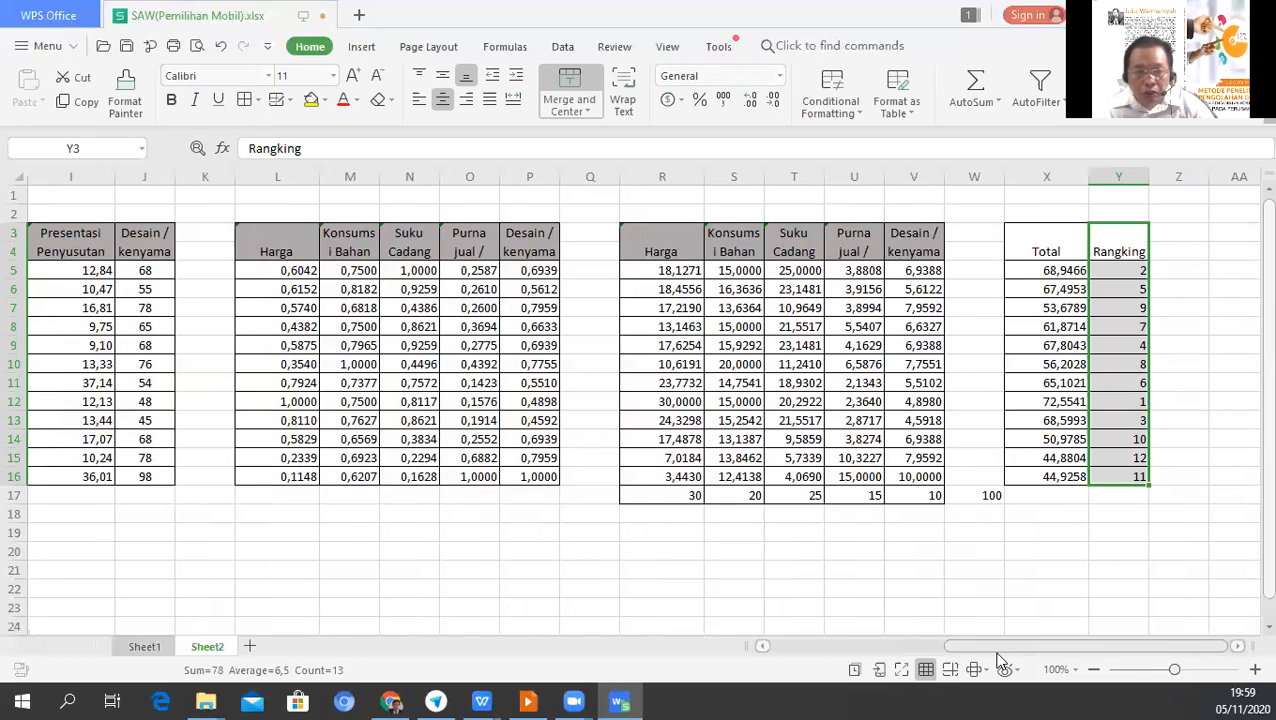
Copy the Merk / Type column C3:C16 and paste it at Z3 beside the rankings.
scroll(459, 364, "left", 3)
scroll(133, 252, "left", 2)
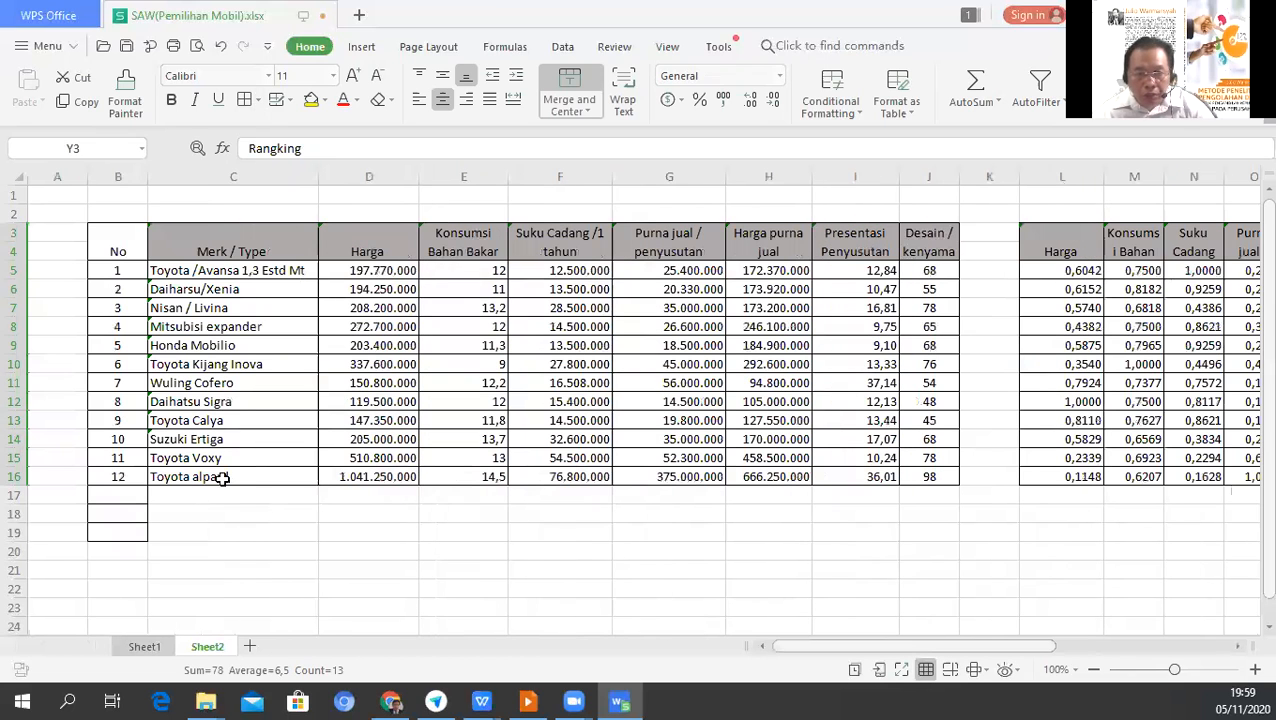
left_click_drag(222, 243, 222, 478)
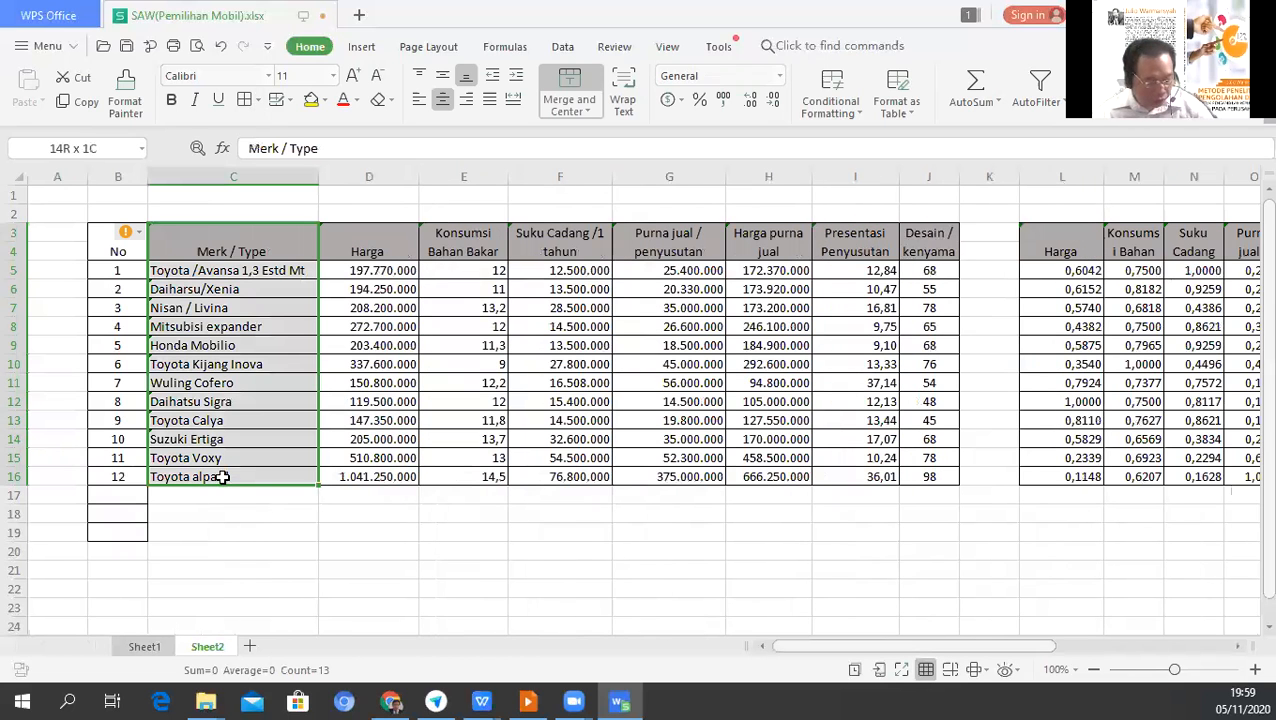
key("ctrl+c")
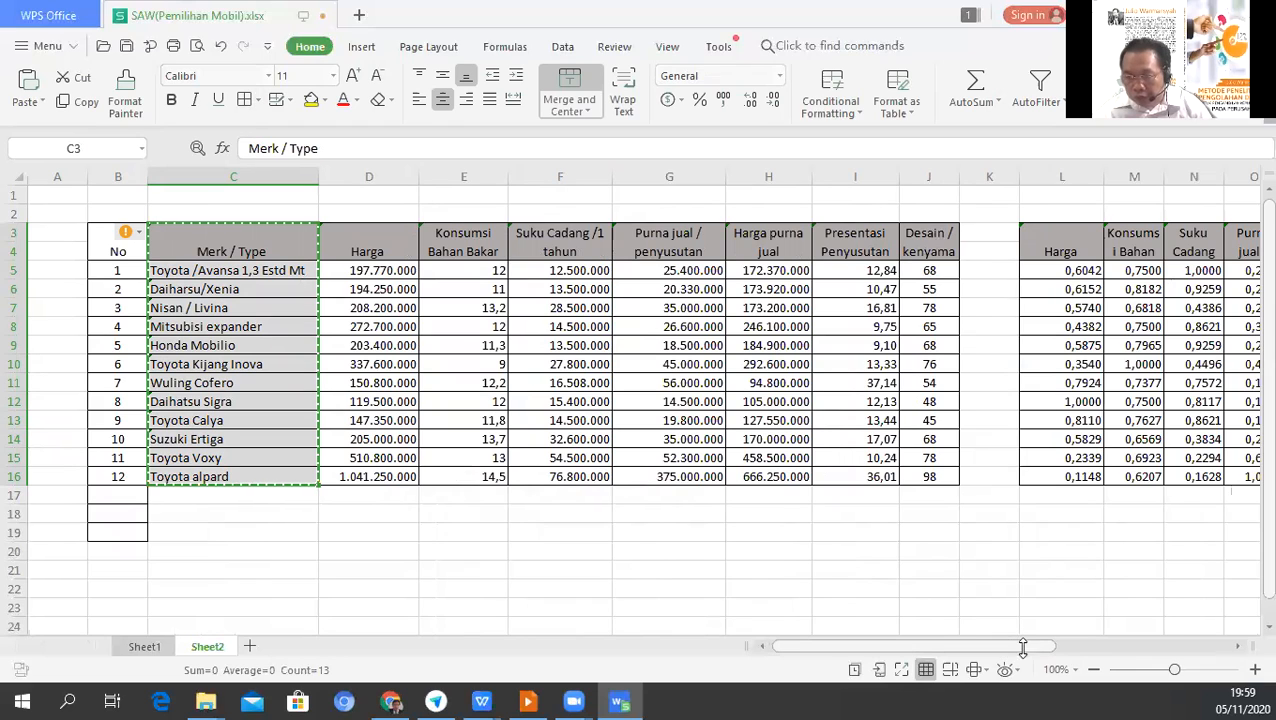
left_click(1197, 577)
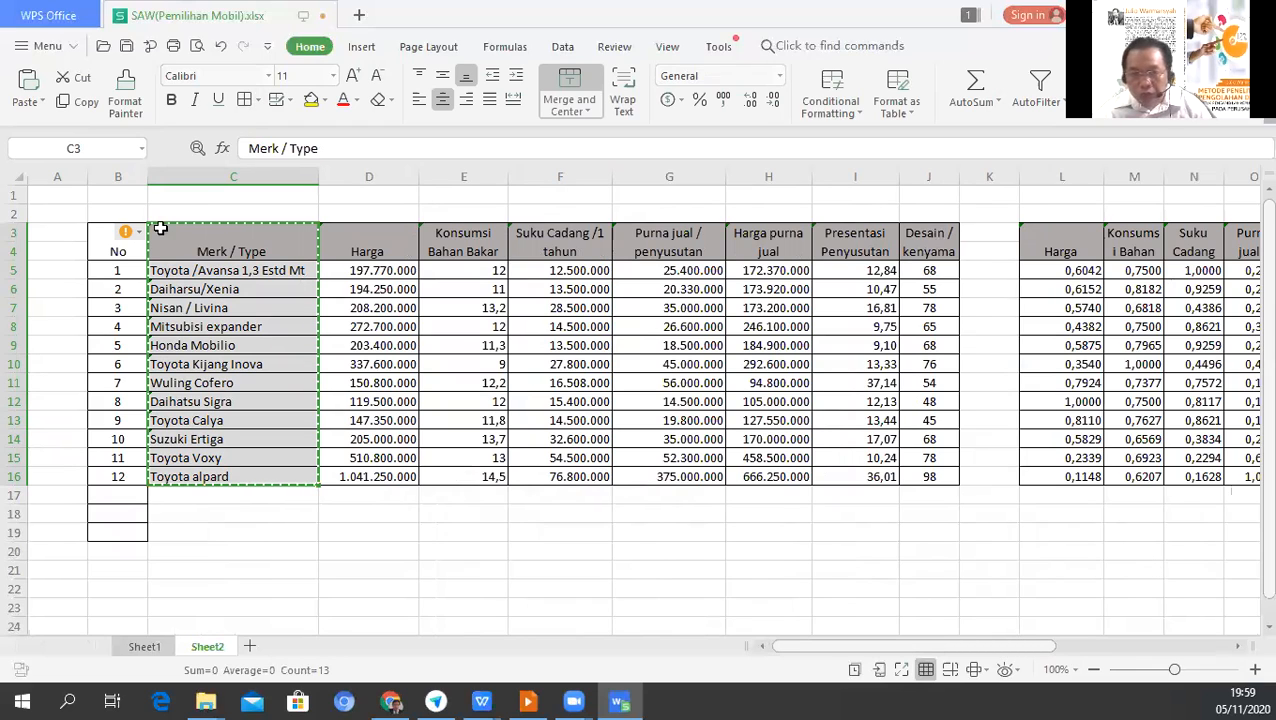
left_click_drag(222, 242, 207, 475)
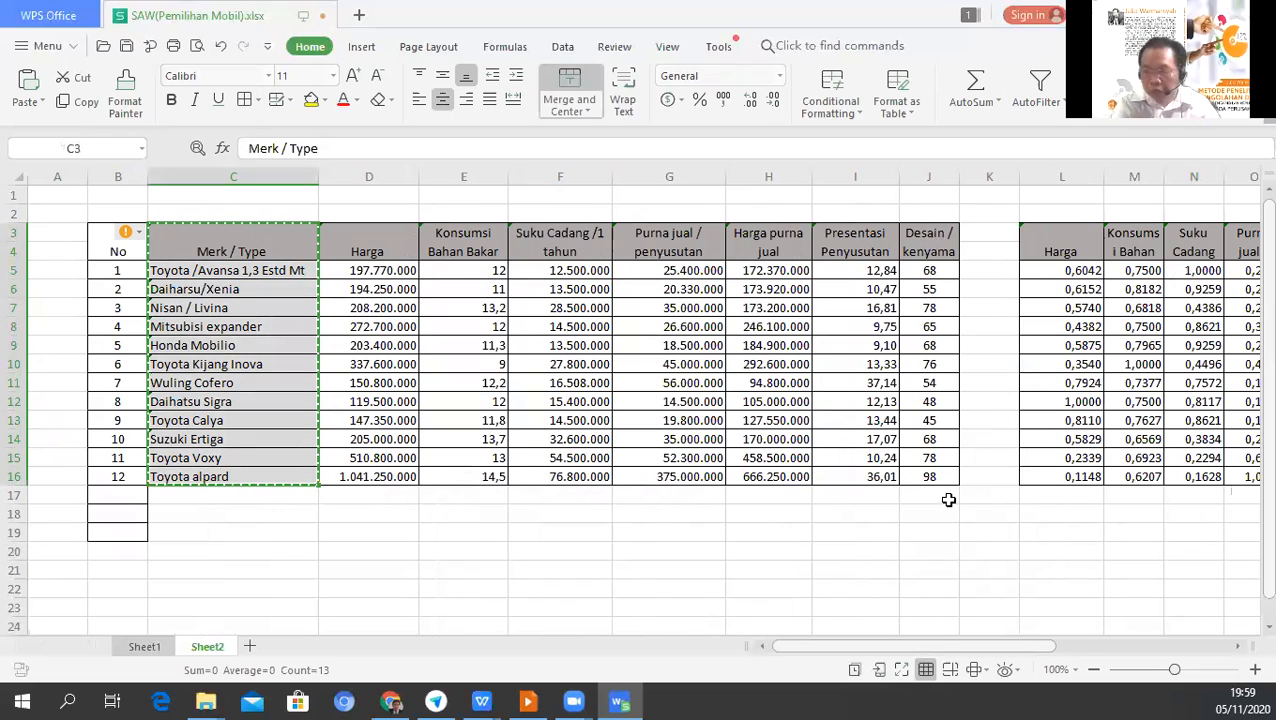
left_click(1134, 496)
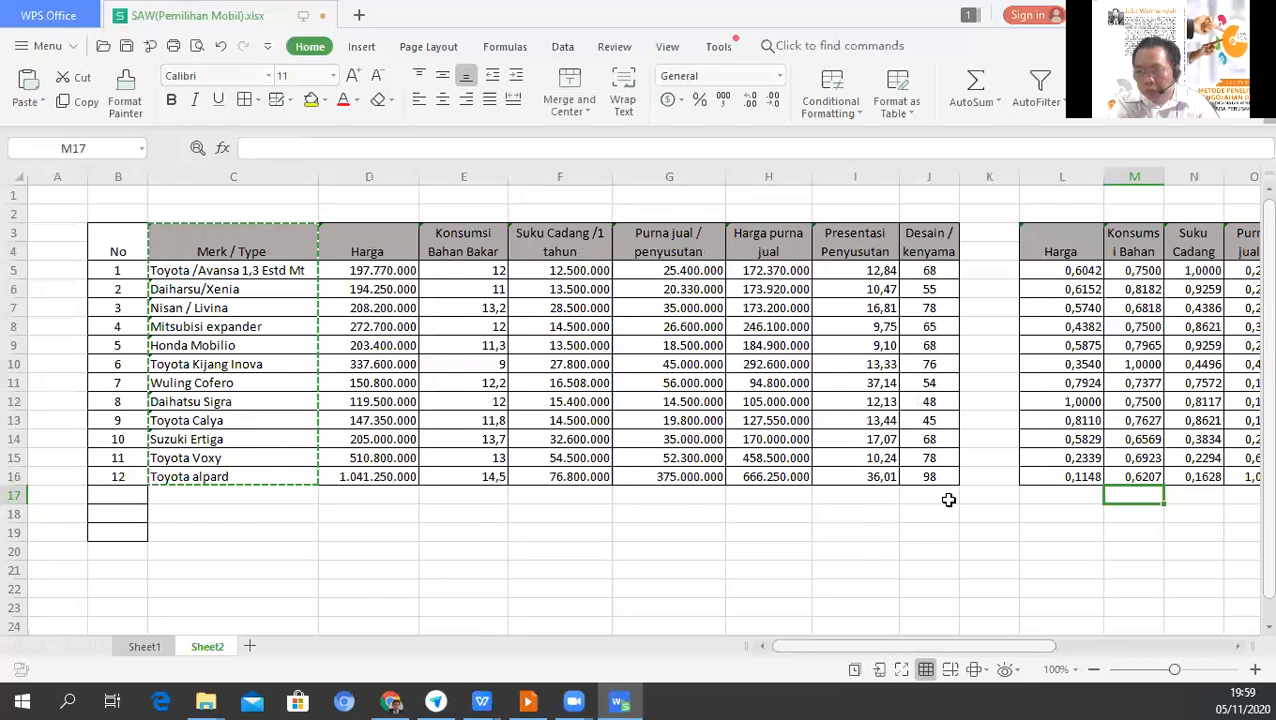
key("Right")
key("Right")
key("Right")
key("Right")
key("Right")
key("Right")
key("Right")
key("Right")
key("Right")
key("Right")
key("Right")
key("Right")
key("Right")
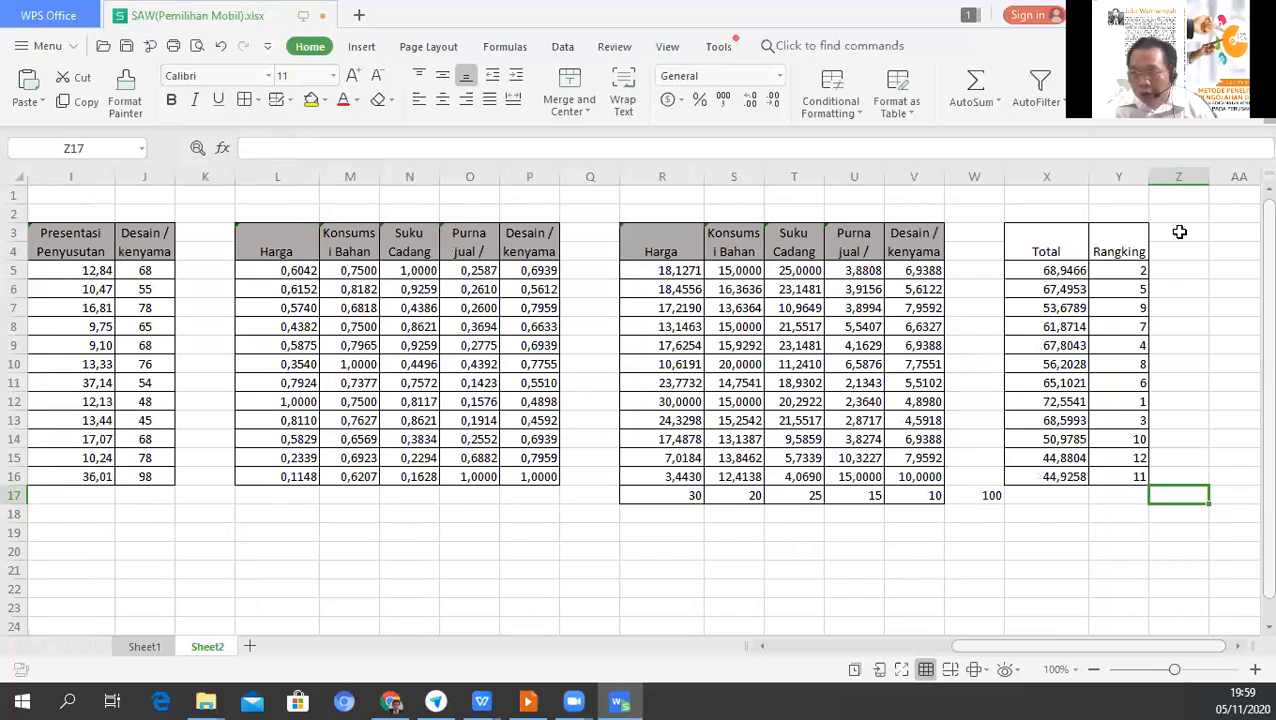
key("Up")
key("Up")
key("Up")
key("Up")
key("Up")
key("Up")
key("Up")
key("Up")
key("Up")
key("Up")
key("Up")
key("Up")
key("Up")
left_click(1179, 232)
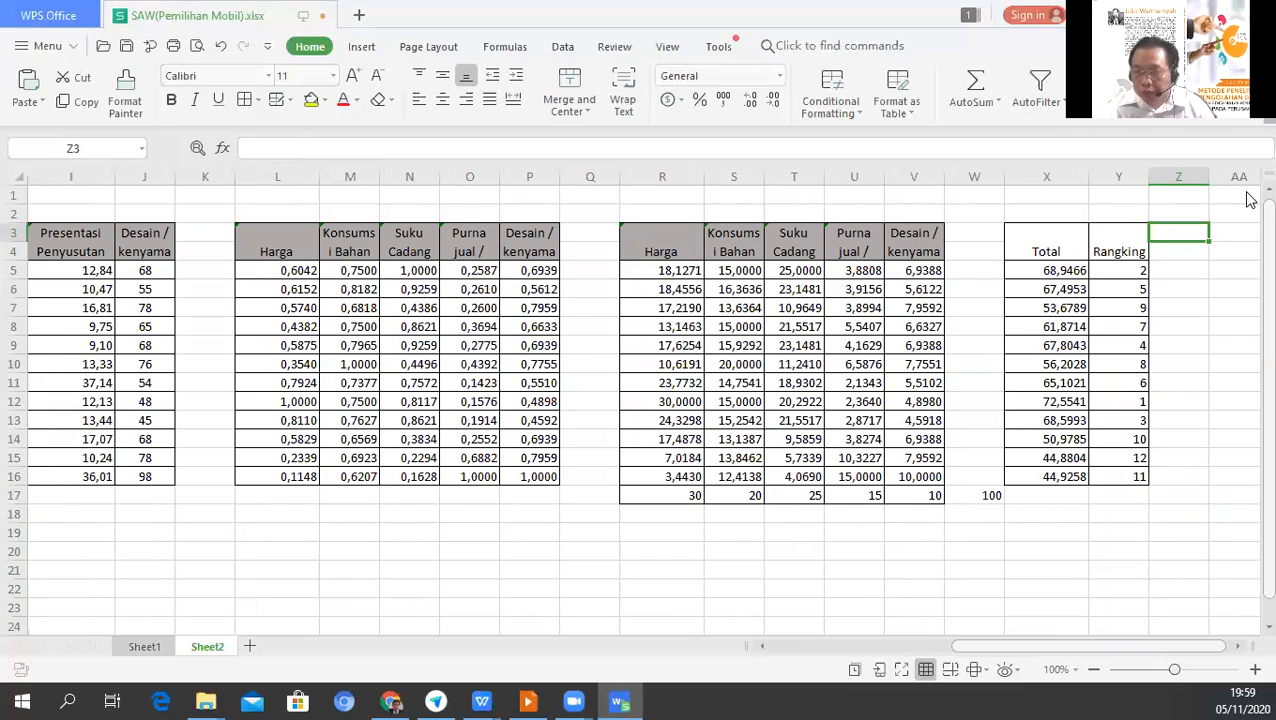
key("ctrl+v")
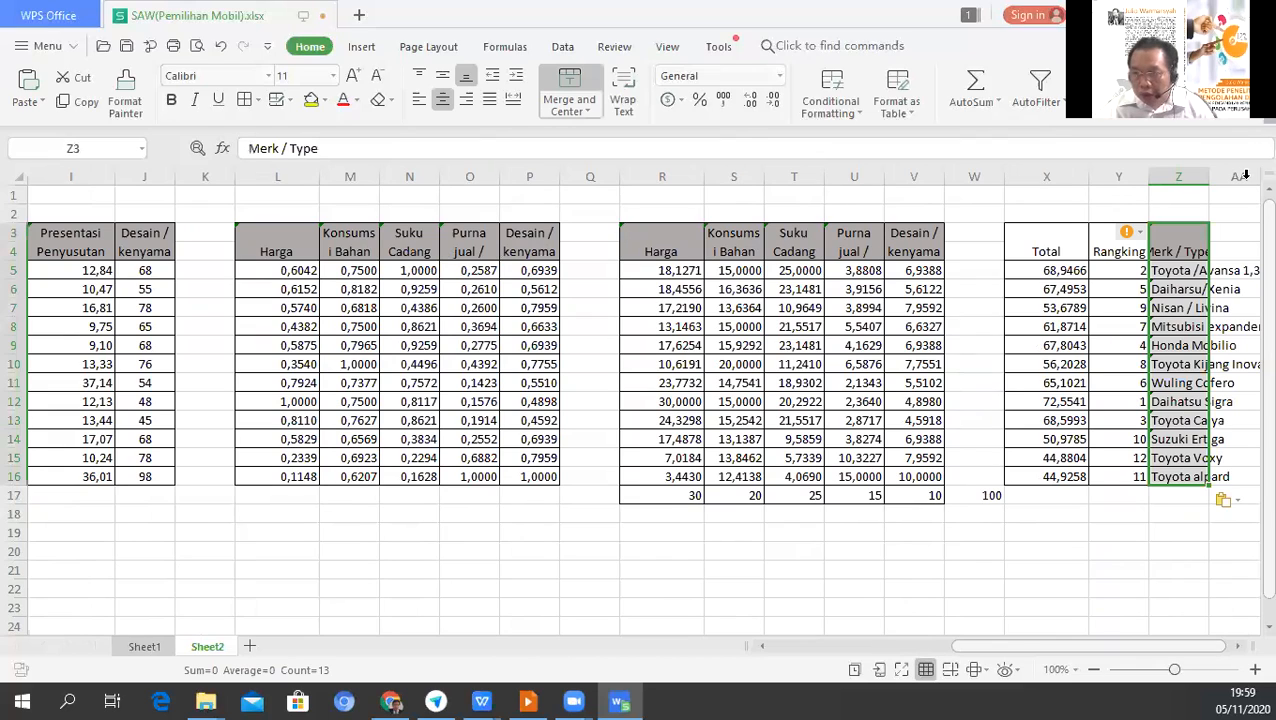
Widen column Z to fit the car names, and center the rankings in Y3:Y16.
left_click_drag(1211, 179, 1250, 195)
left_click_drag(1140, 649, 1200, 652)
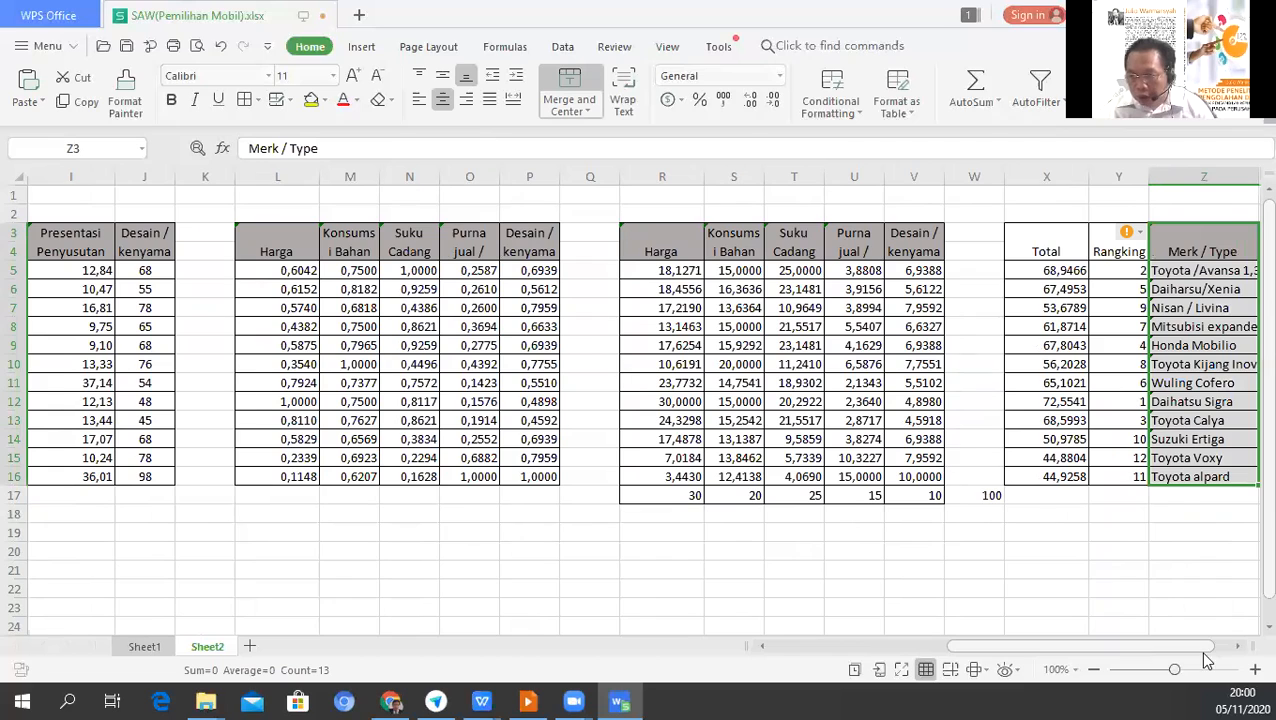
left_click_drag(1174, 174, 1207, 300)
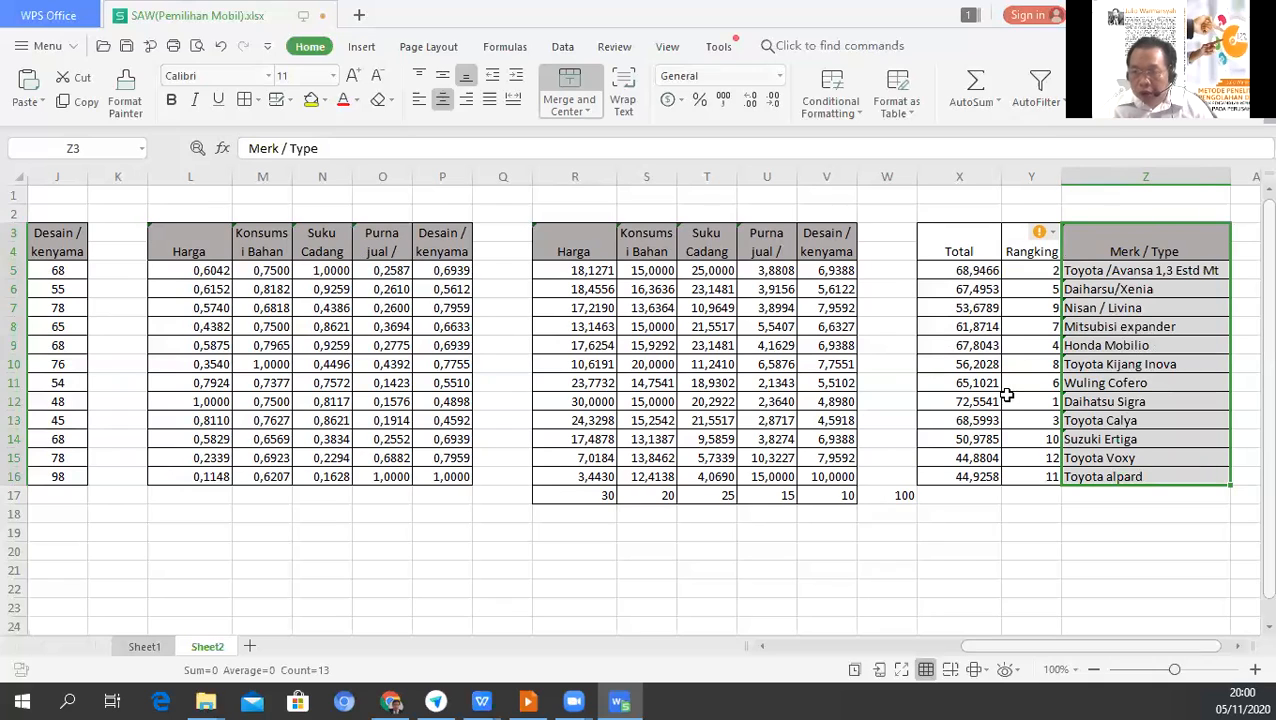
left_click_drag(1010, 476, 1031, 245)
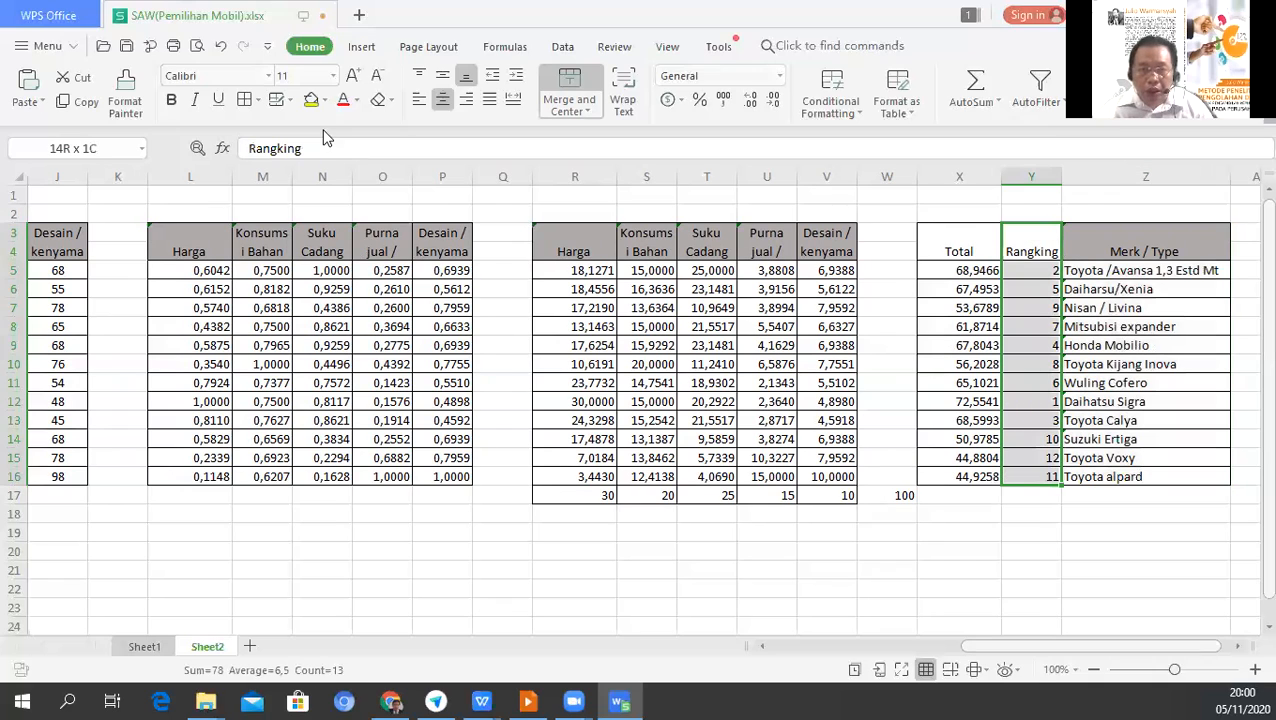
left_click(441, 101)
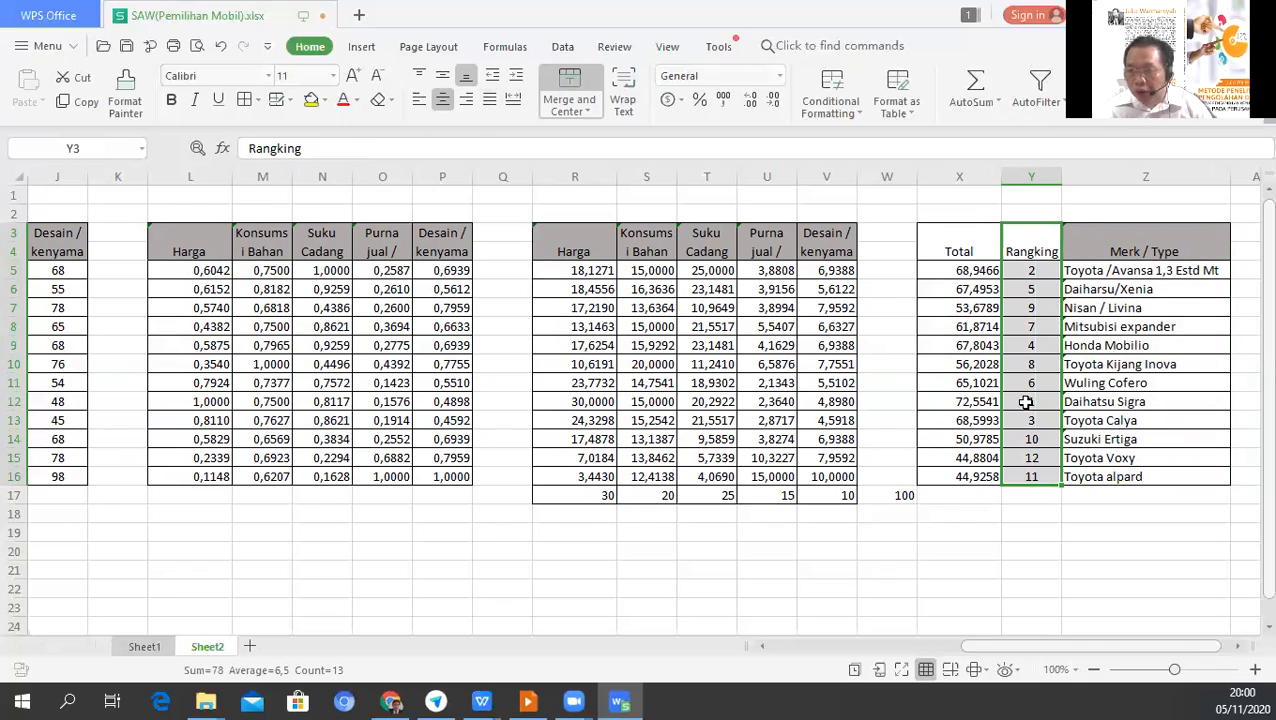
Examine the car names, rankings and totals in columns X to Z to identify the best-ranked cars.
left_click(1138, 346)
left_click(1142, 407)
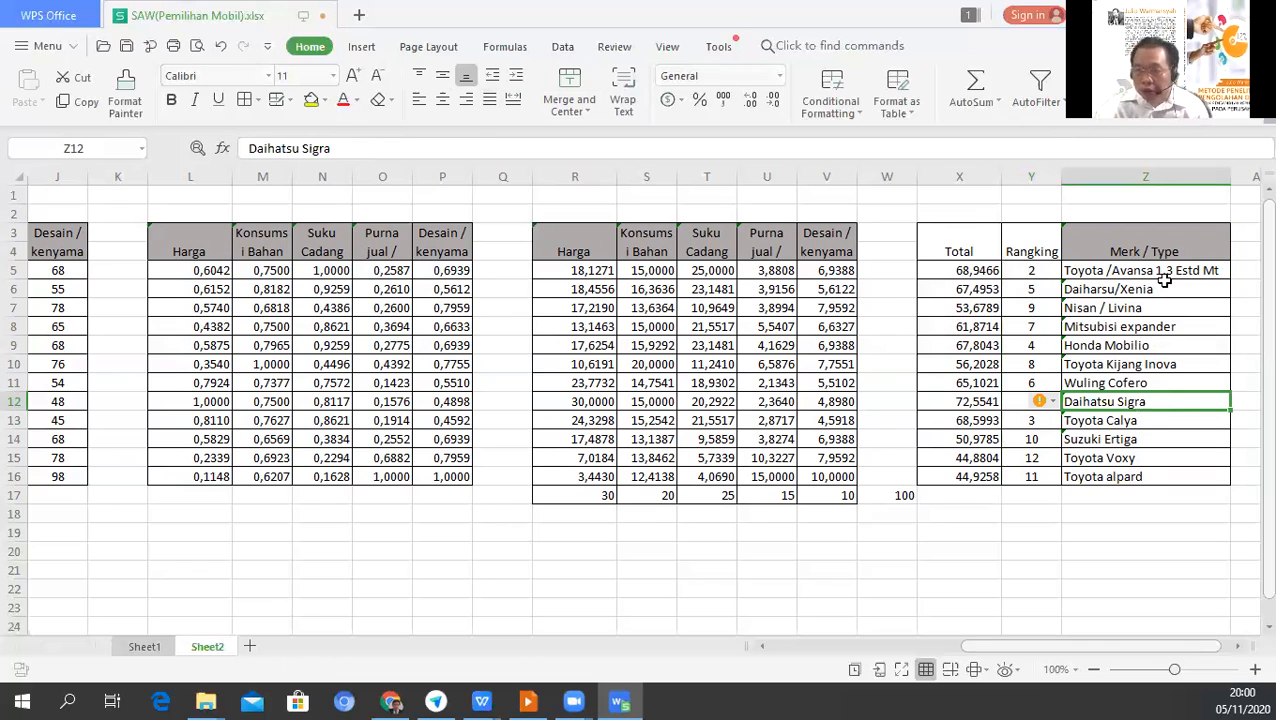
left_click(1060, 270)
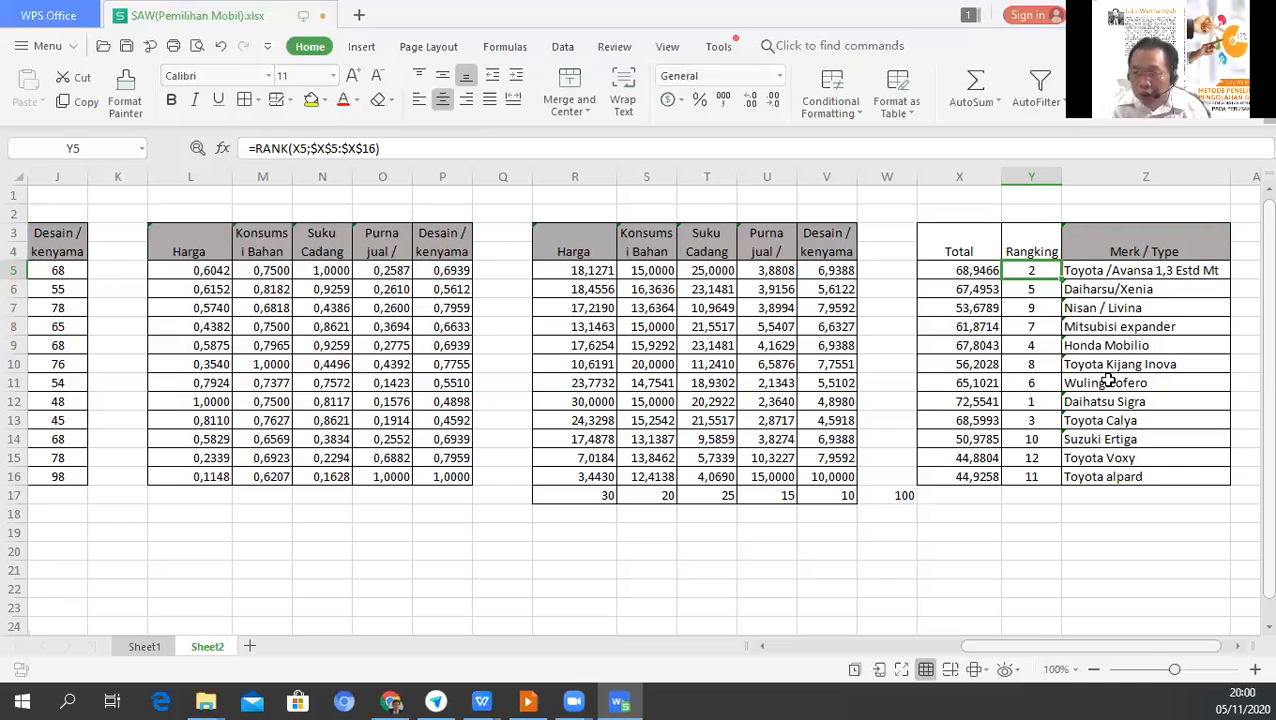
left_click(969, 244)
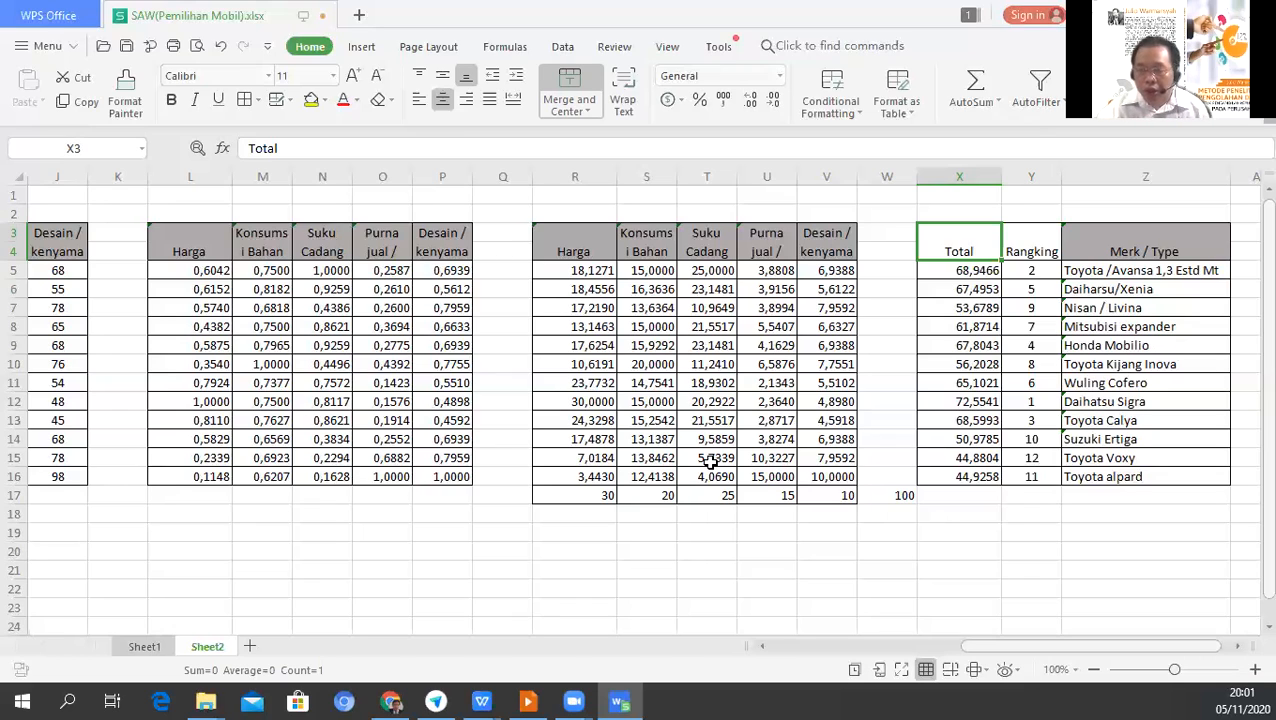
left_click(1041, 253)
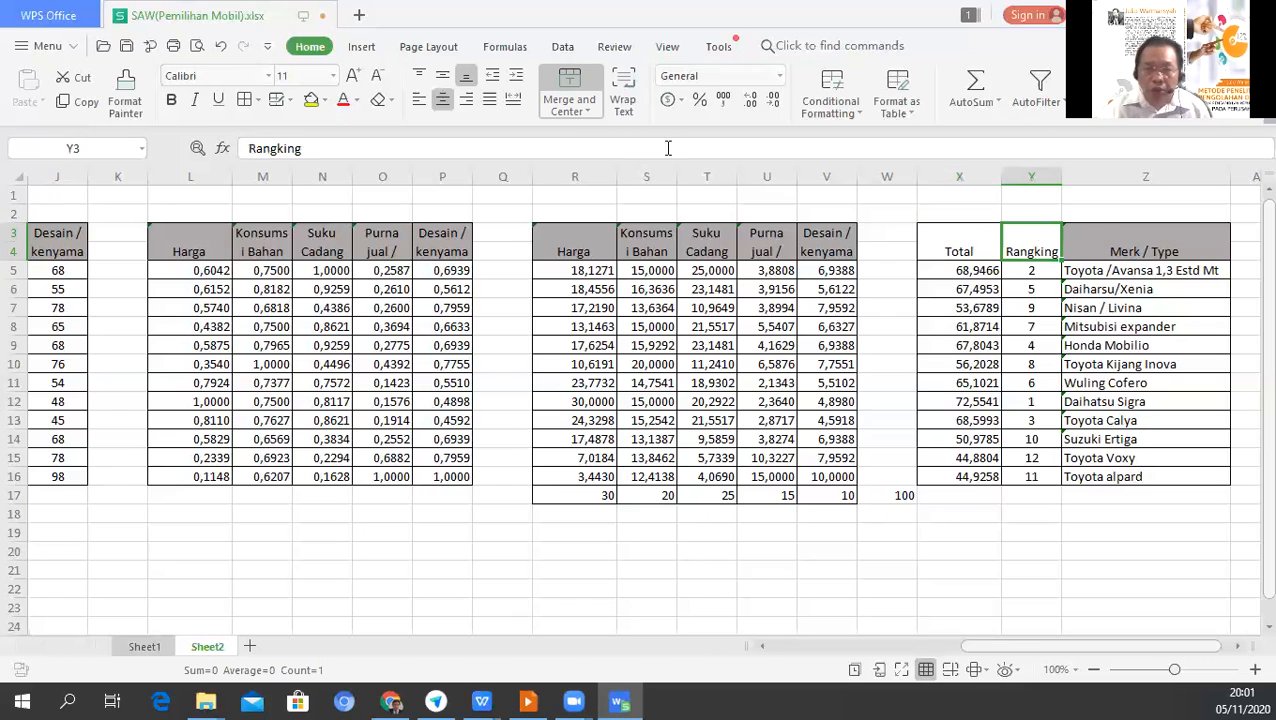
left_click_drag(959, 243, 1031, 243)
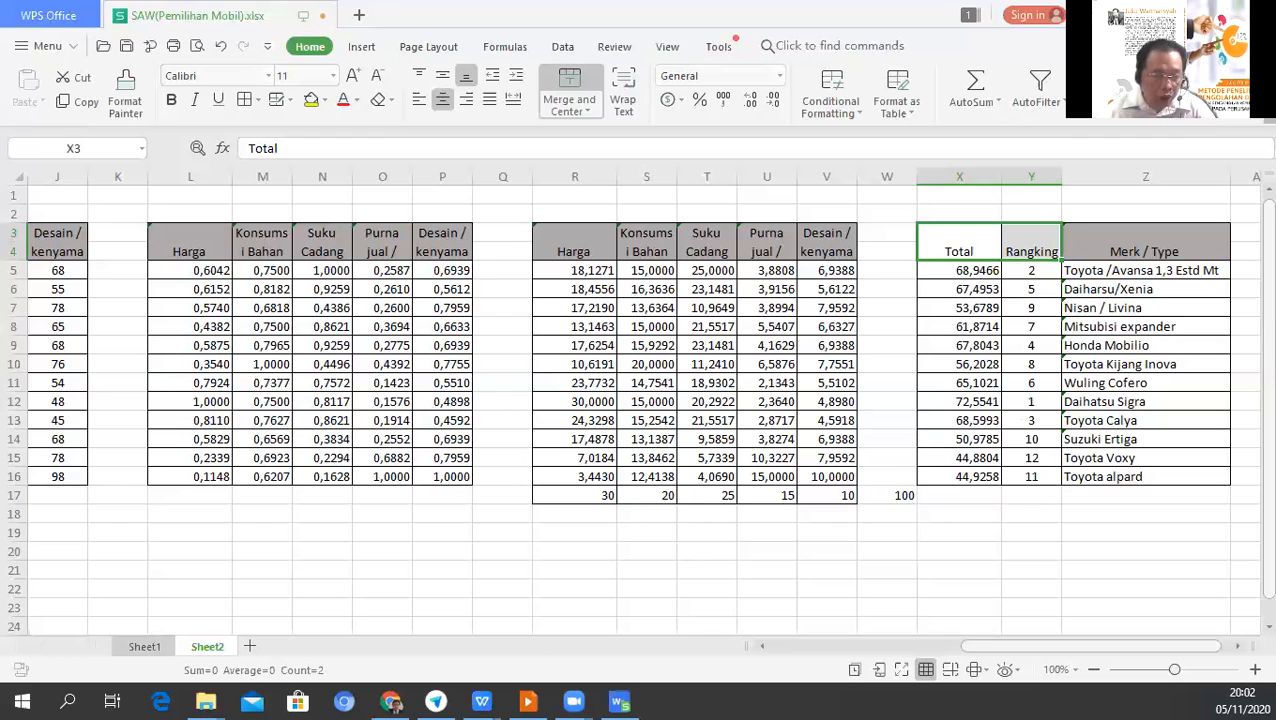
key("ctrl+super+Right")
key("ctrl+super+Left")
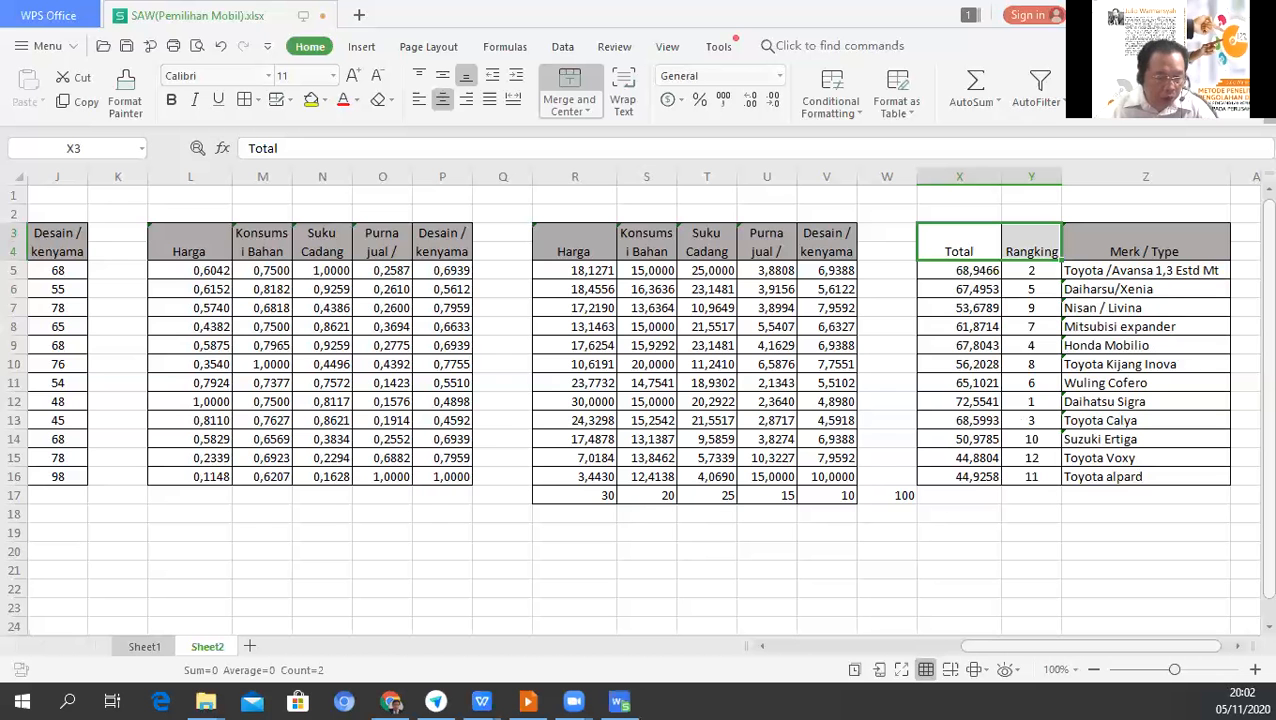